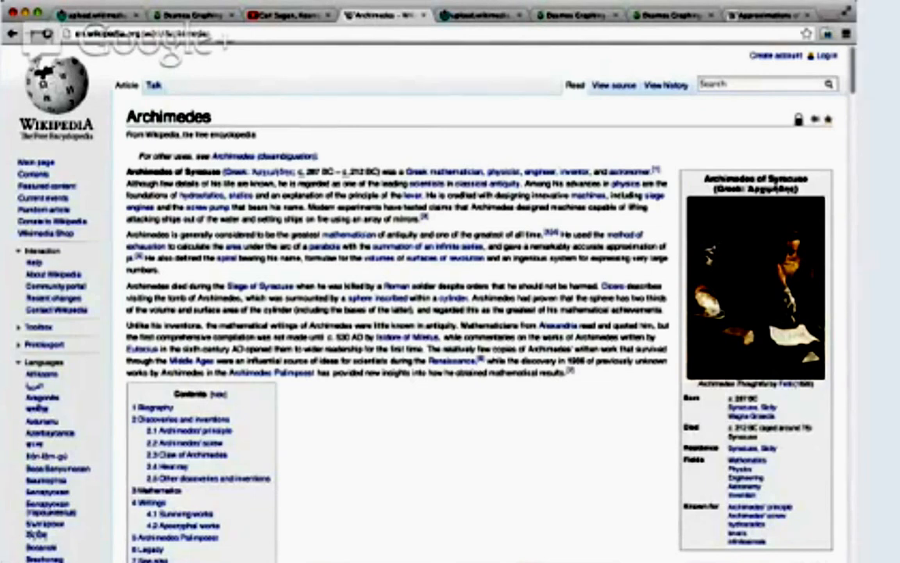
- Switch to the Desmos graph "Regular Polygons" and set the polygon's number of sides n to 3
left_click(447, 15)
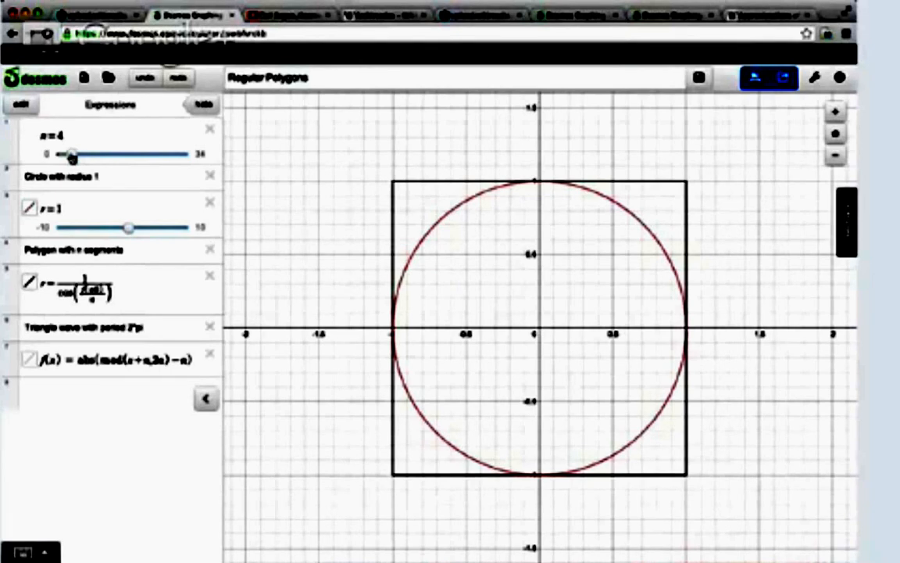
mouse_move(71, 156)
left_mouse_down()
mouse_move(104, 155)
mouse_move(71, 154)
left_mouse_up()
key("BackSpace")
type("3")
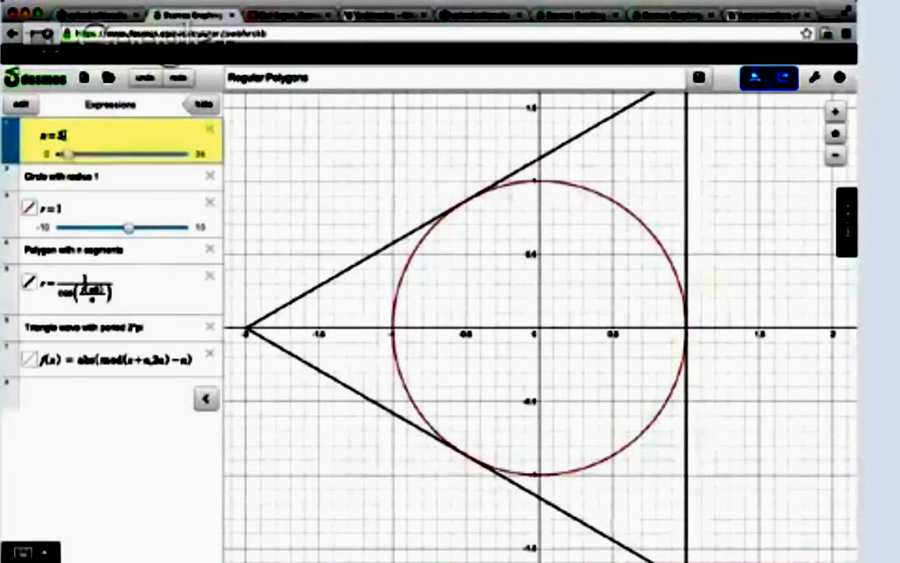
- Set the polygon's number of sides n to 4, followed by 8
key("BackSpace")
type("4")
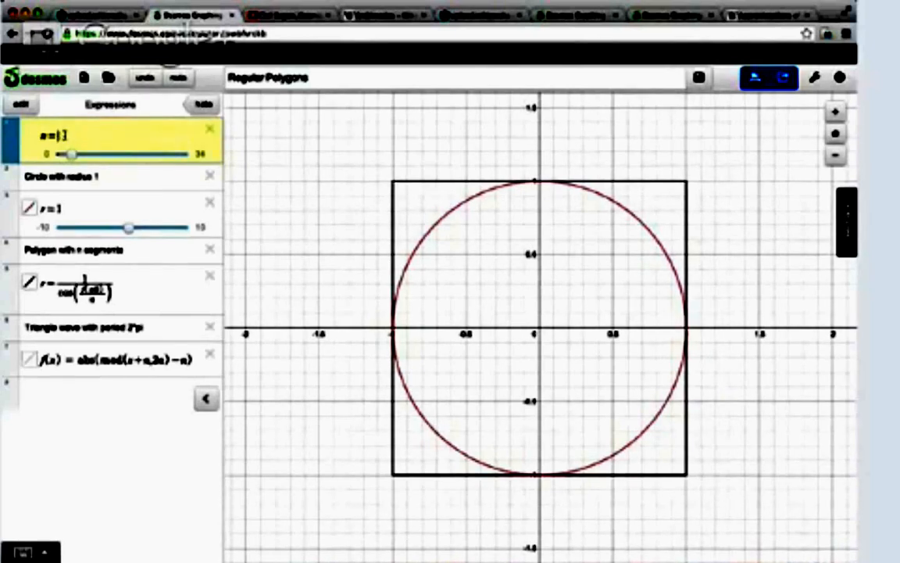
key("BackSpace")
type("8")
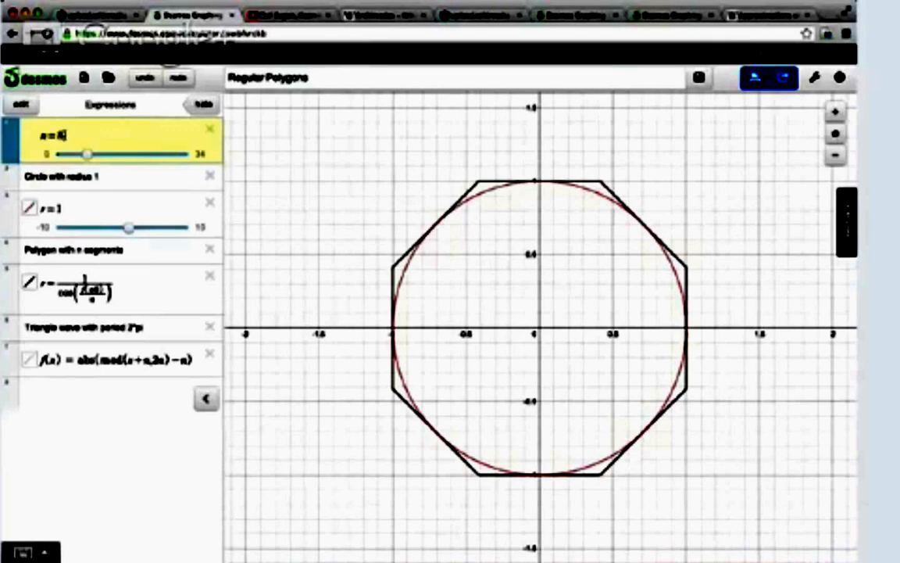
- Set the polygon's number of sides n to 32, followed by 4
key("BackSpace")
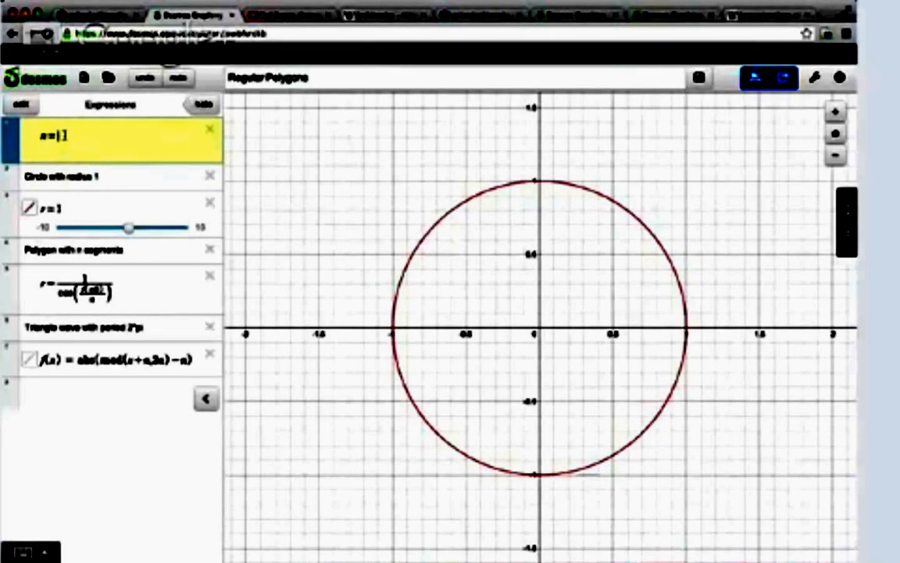
type("32")
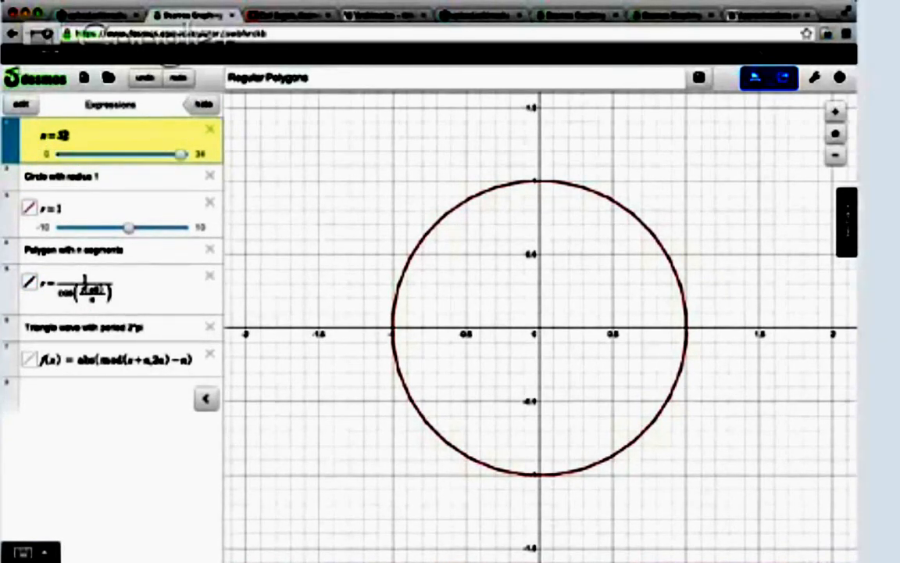
key("shift+Left")
key("shift+Left")
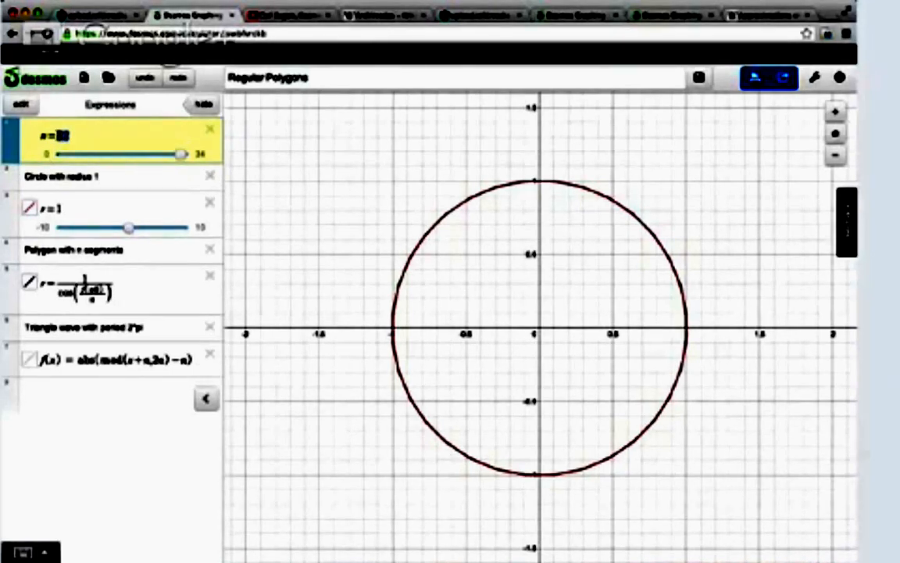
type("4")
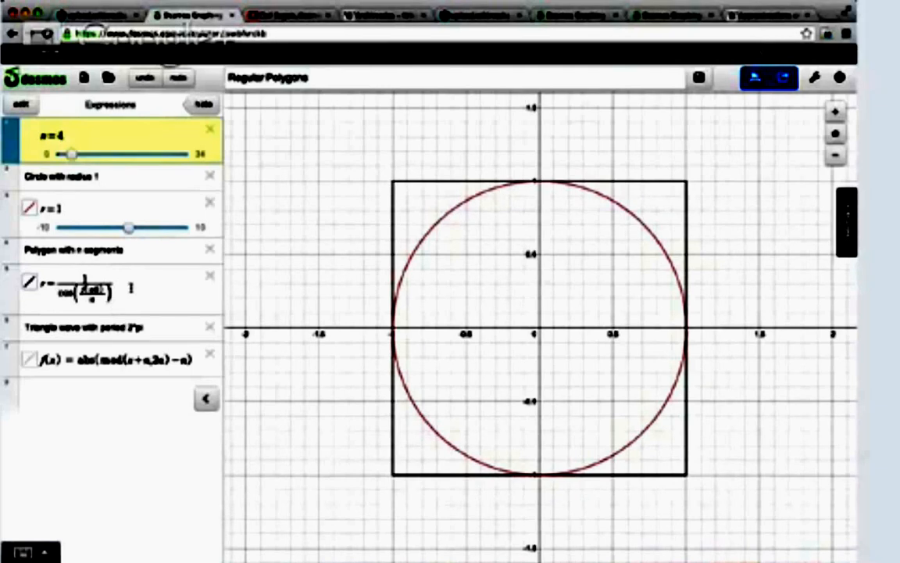
- Set n to 8 so that an octagon is drawn around the circle of radius 1
left_click(114, 285)
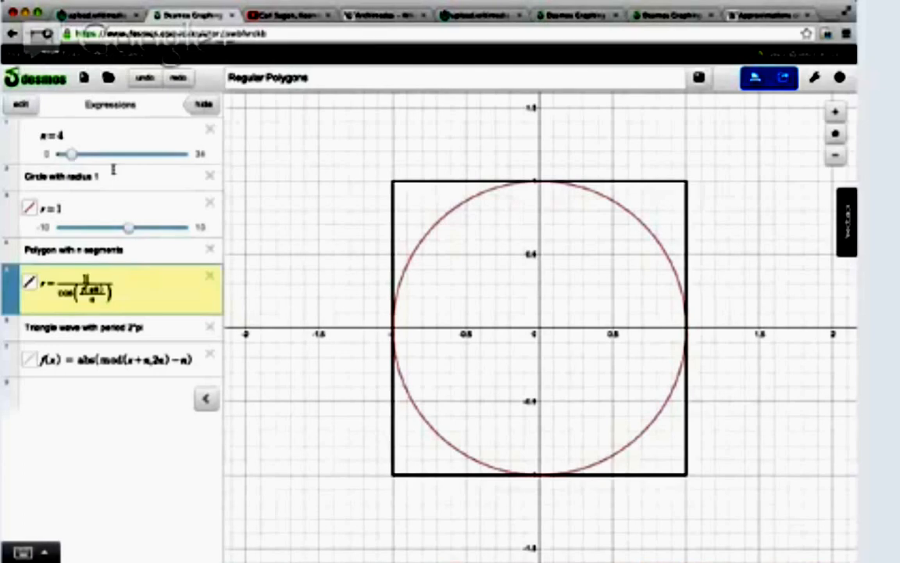
left_click(83, 136)
key("BackSpace")
type("8")
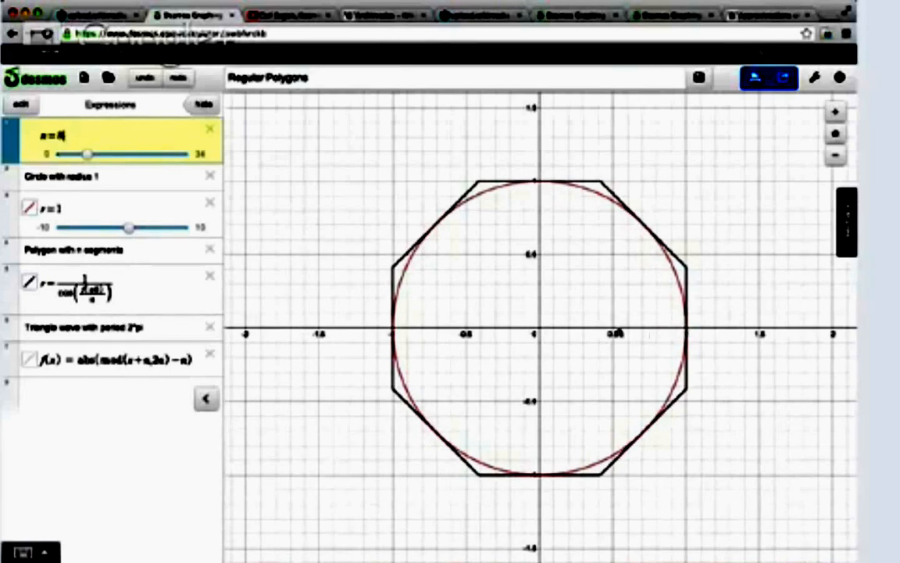
- Examine the octagon's corner in the first quadrant, beside the line x = 1
left_click(689, 273)
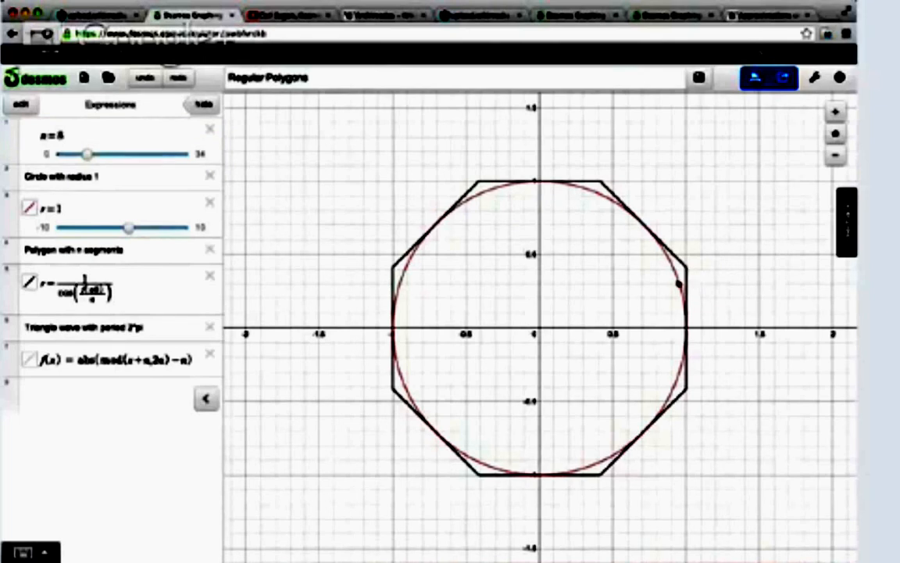
left_click_drag(687, 285, 690, 273)
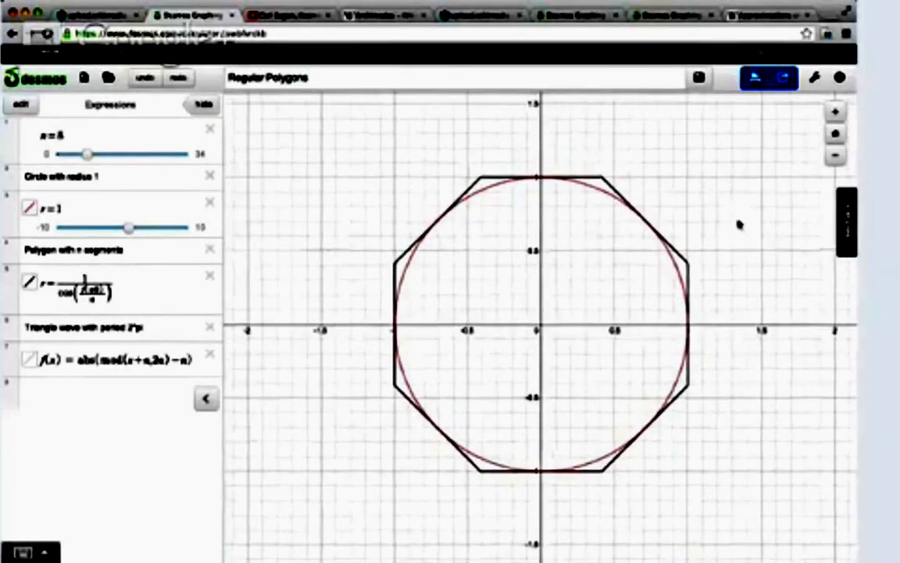
left_click(834, 134)
left_click(835, 112)
left_click(835, 113)
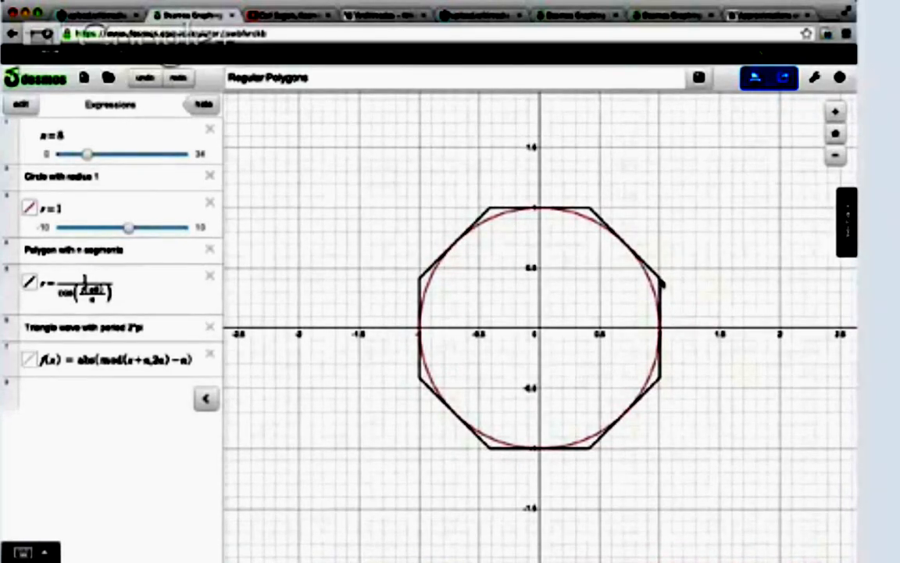
- Add a point with x-coordinate 1 and a variable y-coordinate below the triangle wave function, and define that variable as 1
left_click(192, 359)
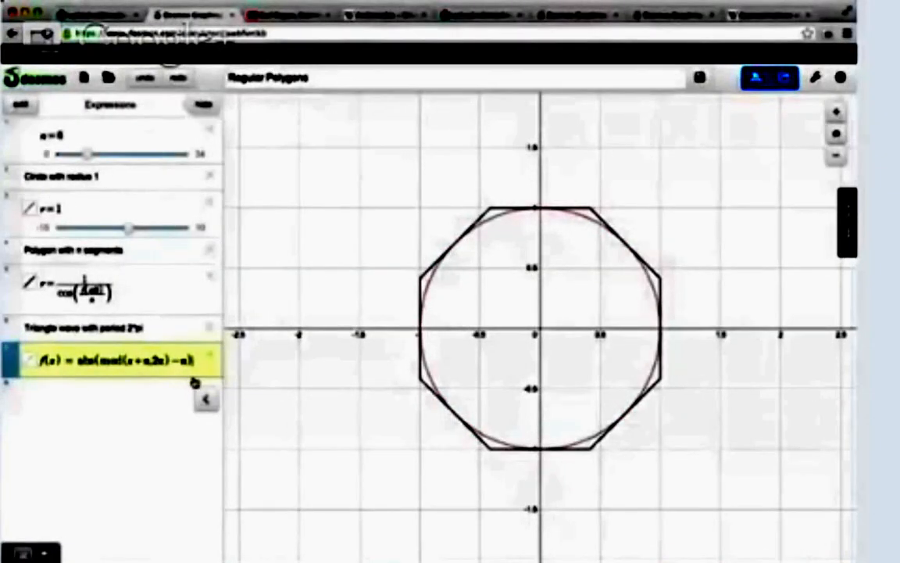
left_click(195, 382)
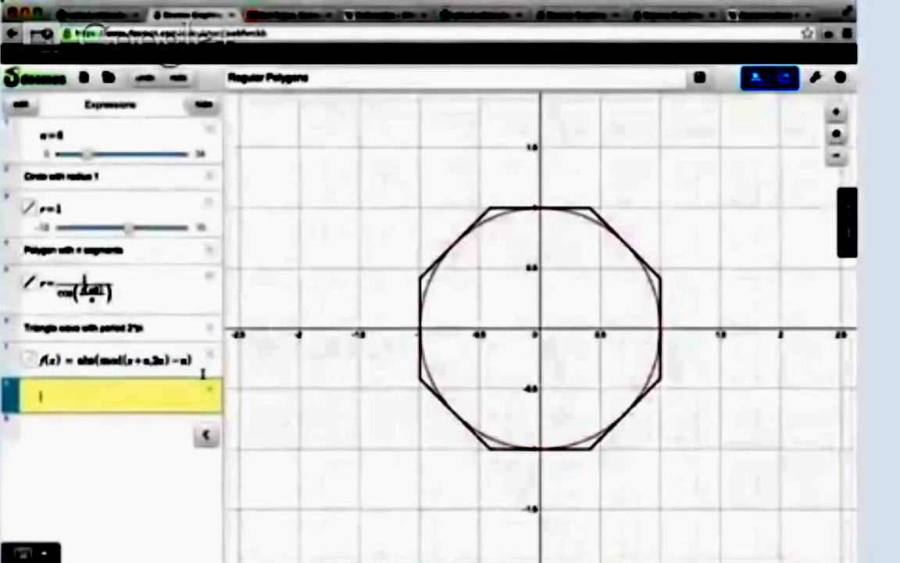
type("(")
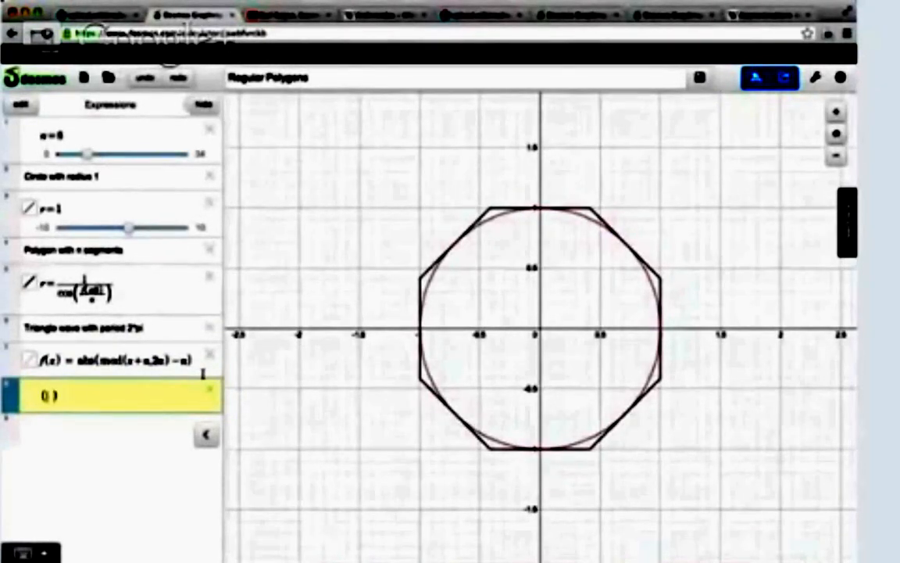
type("x,a")
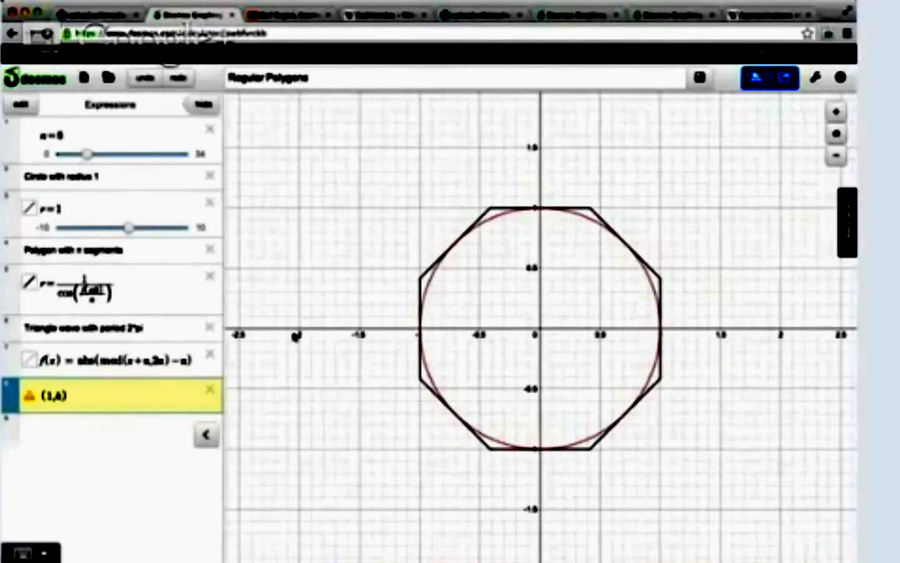
key("Return")
type("a=1")
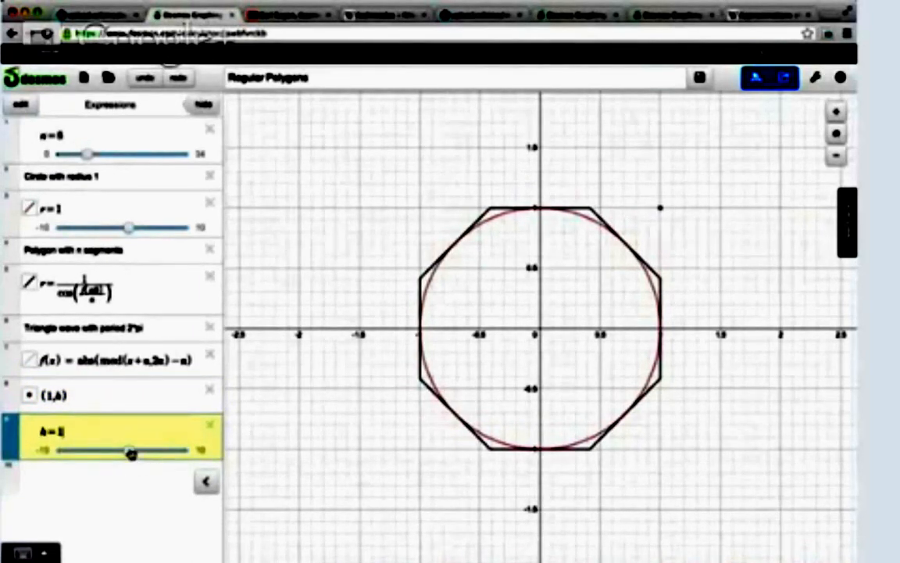
- Limit the point's y-coordinate slider to the range 0 to 1 and set it to about 0.408, at the octagon's corner
left_click(42, 451)
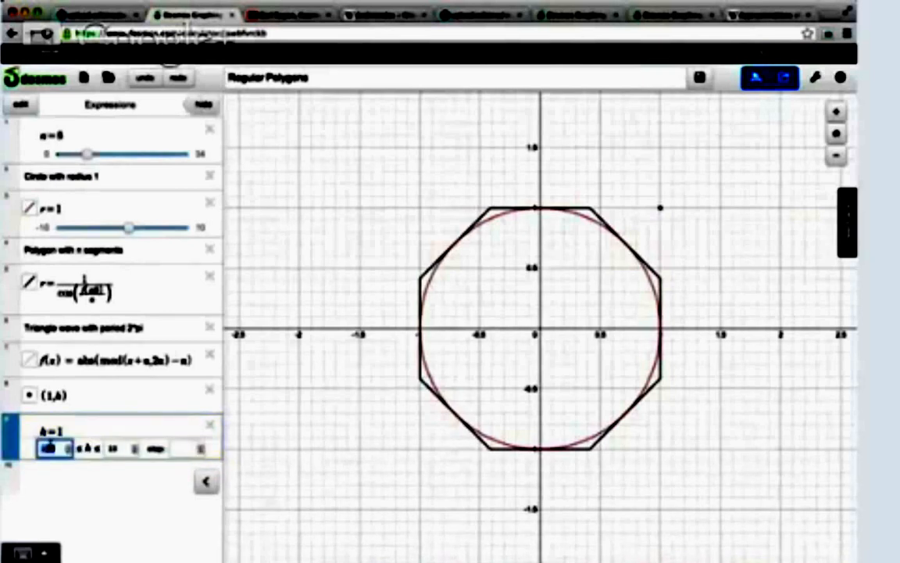
type("0")
key("Tab")
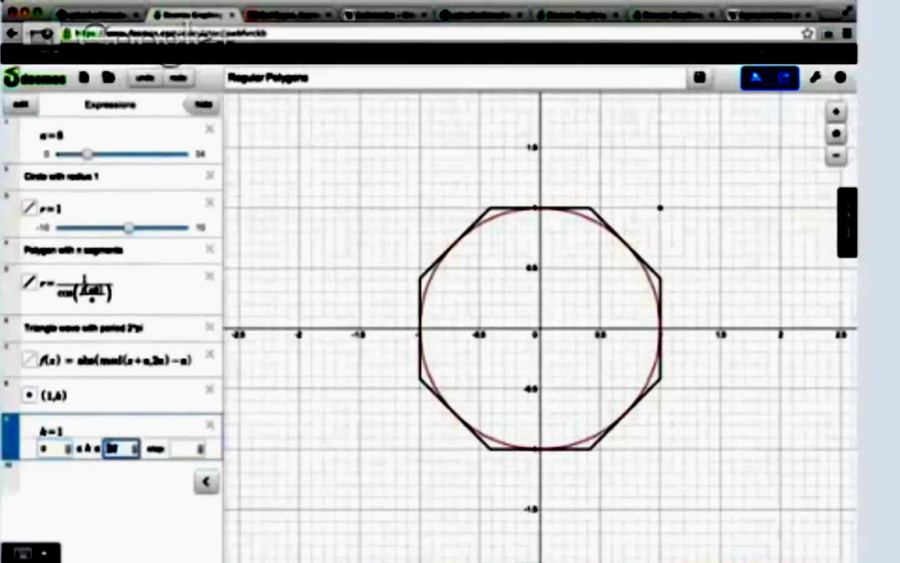
type("6")
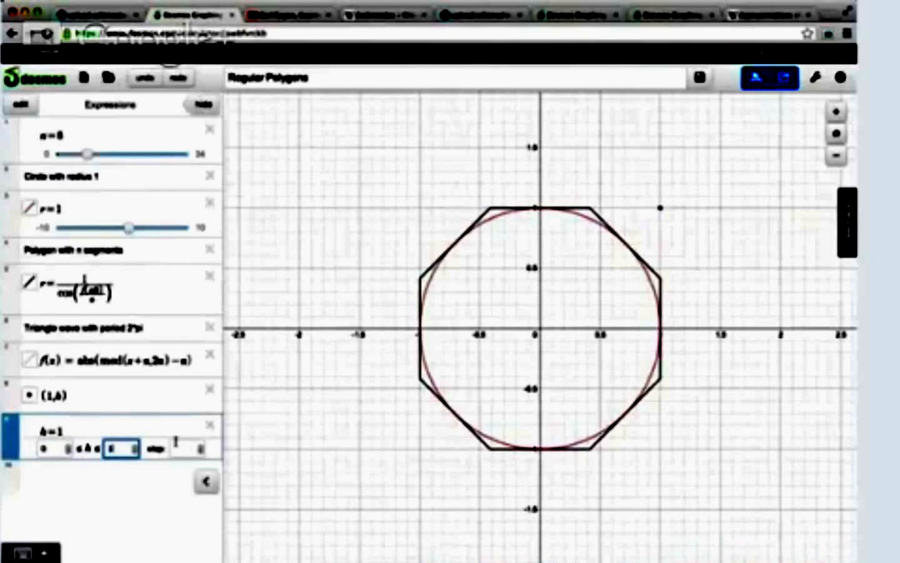
key("Return")
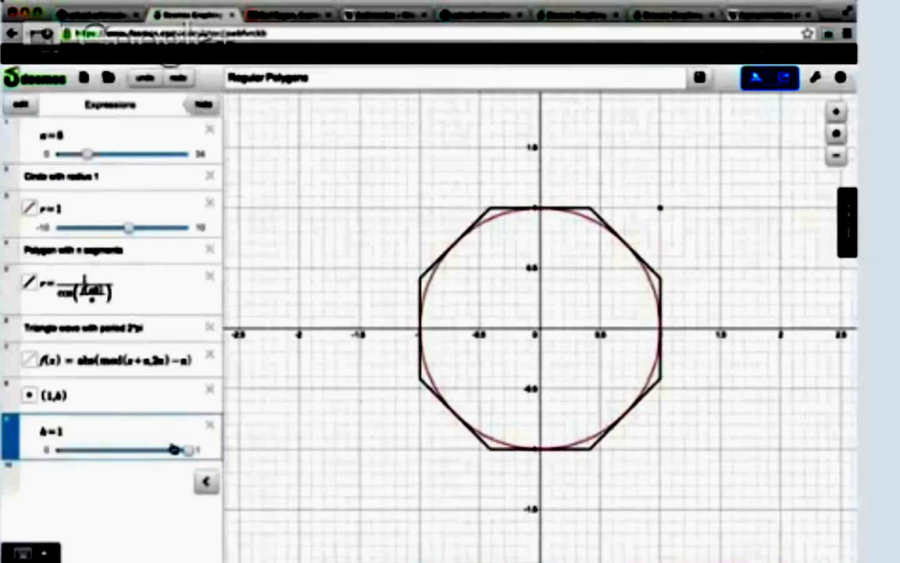
left_click_drag(191, 452, 121, 454)
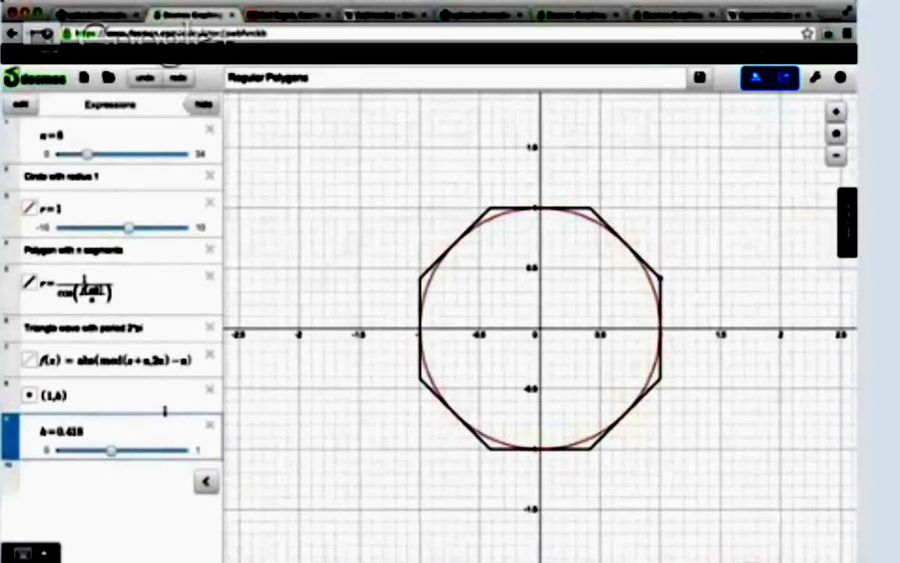
mouse_move(111, 451)
left_mouse_down()
mouse_move(121, 454)
mouse_move(112, 453)
left_mouse_up()
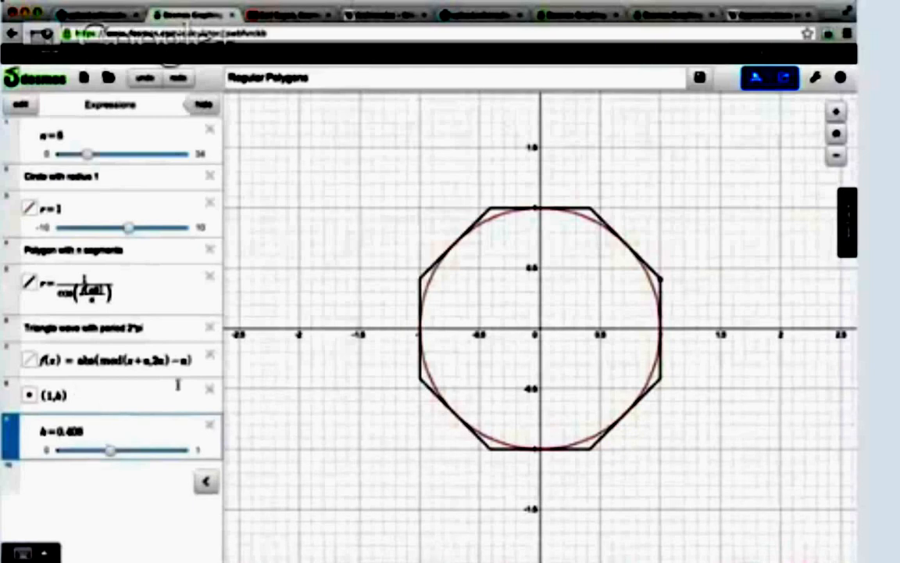
- Insert a new table below the y-coordinate slider in the expression list
left_click(123, 395)
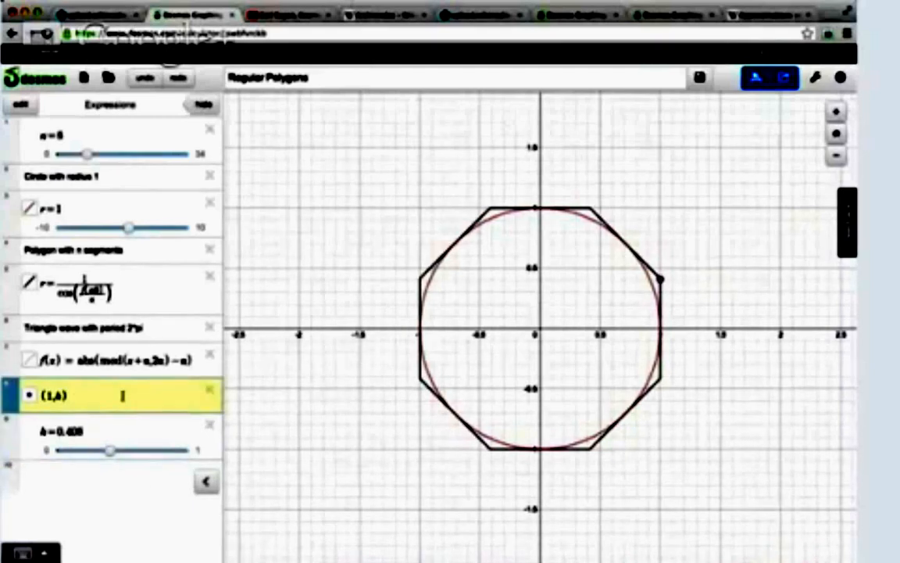
key("Return")
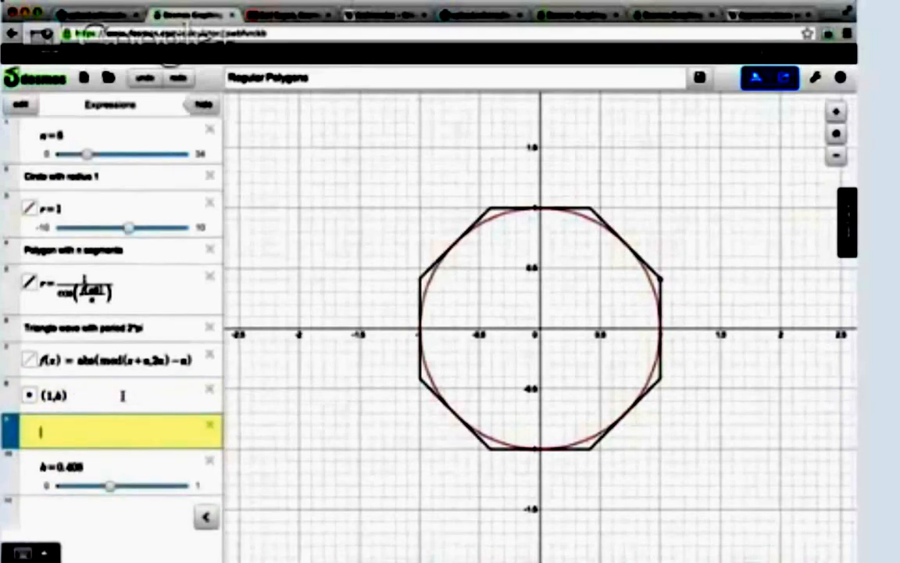
left_click(141, 518)
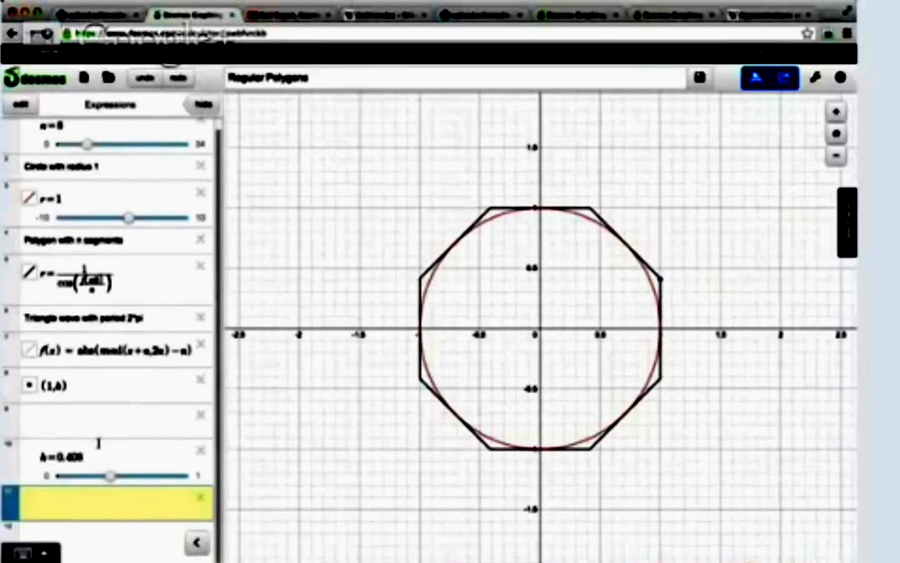
mouse_move(197, 544)
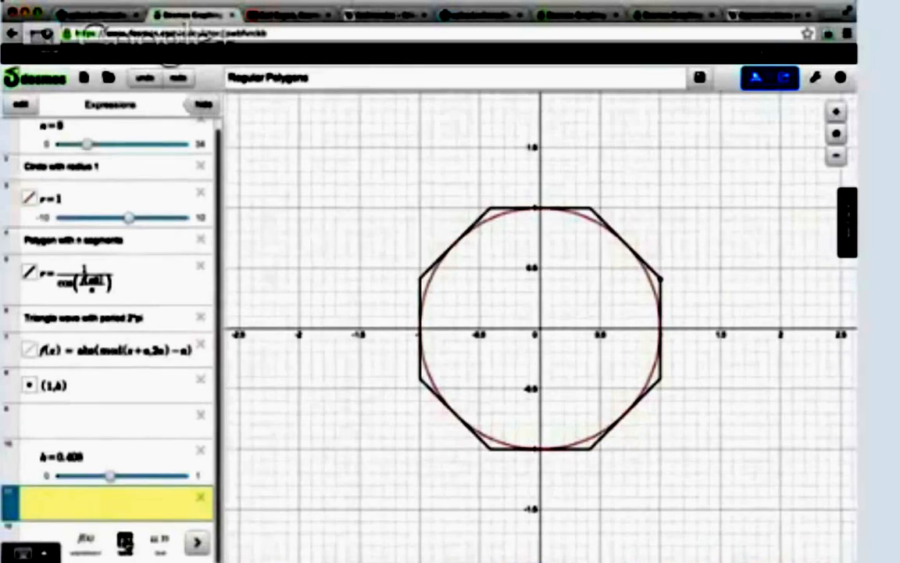
left_click(125, 542)
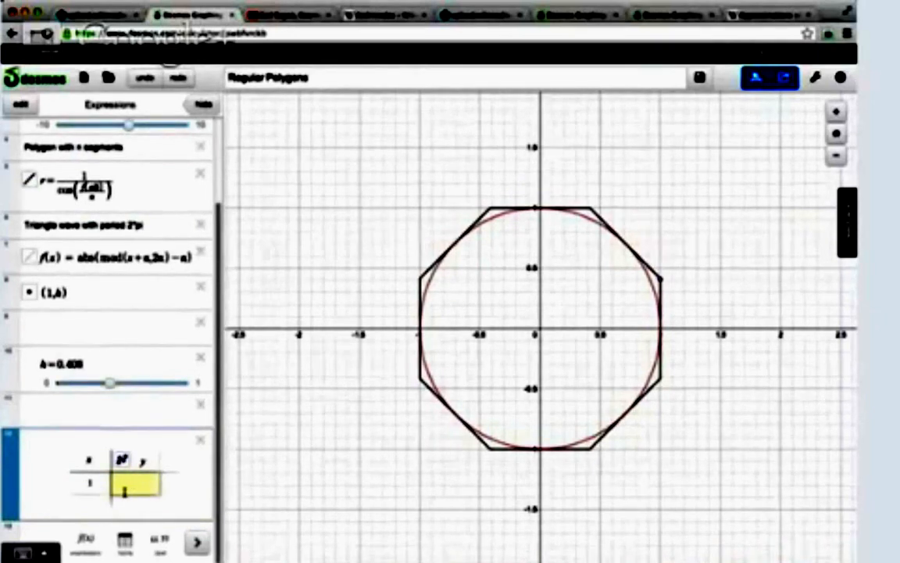
- Fill the table with the origin (0, 0) and a second point with x = 1 and the slider variable as y
left_click(101, 482)
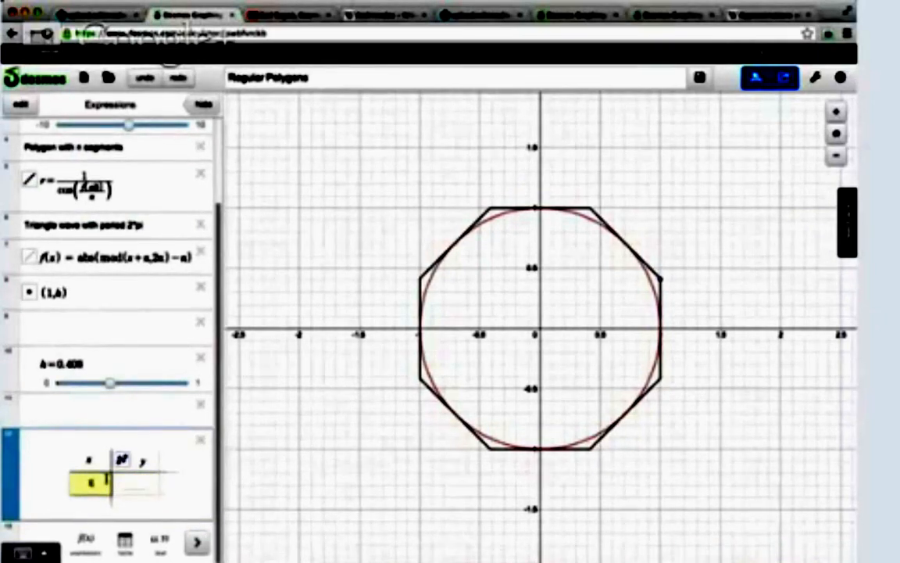
left_click(145, 480)
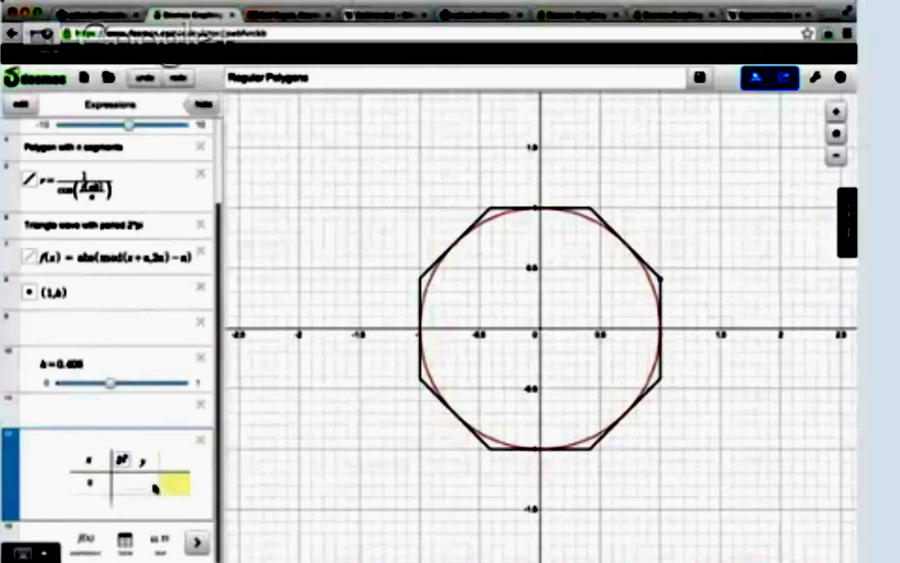
type("0")
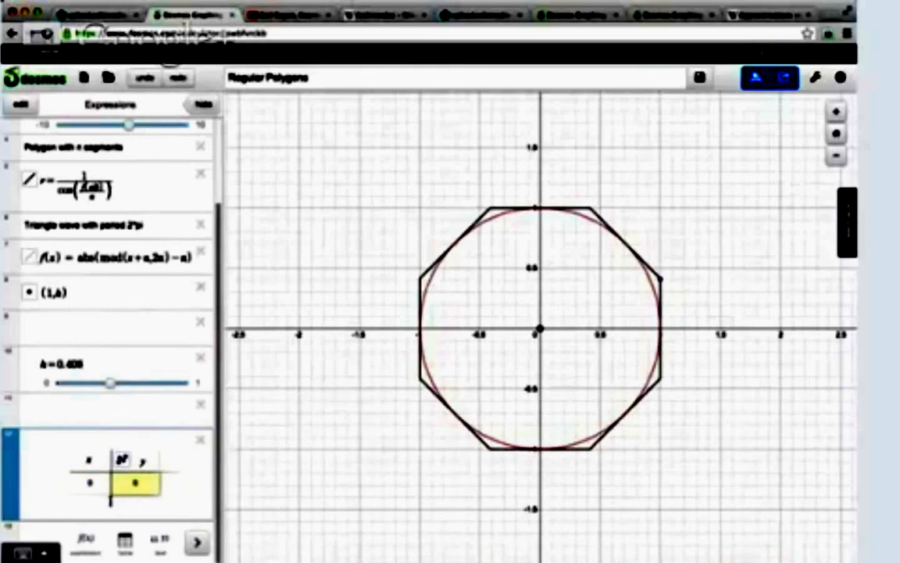
key("Return")
type("1")
left_click(131, 505)
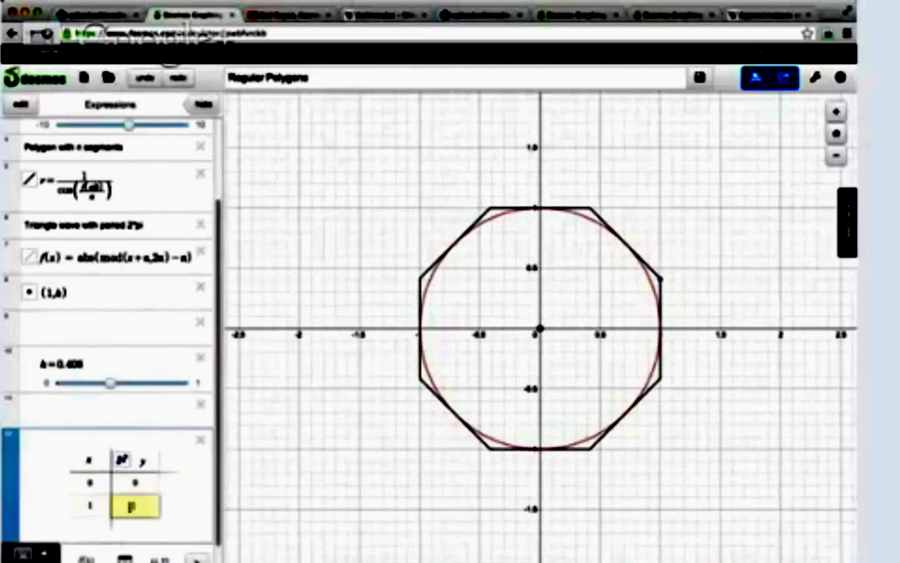
type("a")
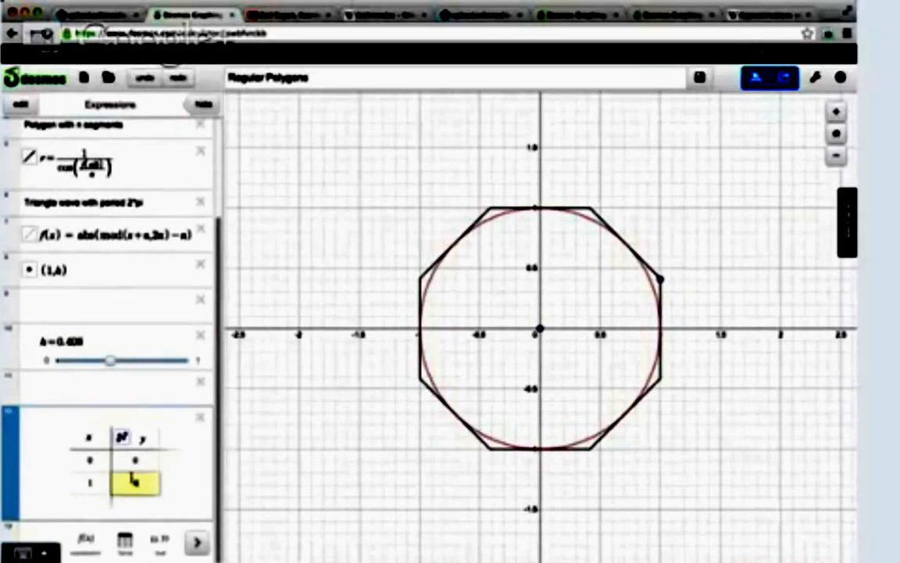
- Connect the table's two points with a line segment from the origin to the octagon's corner
left_click(122, 439)
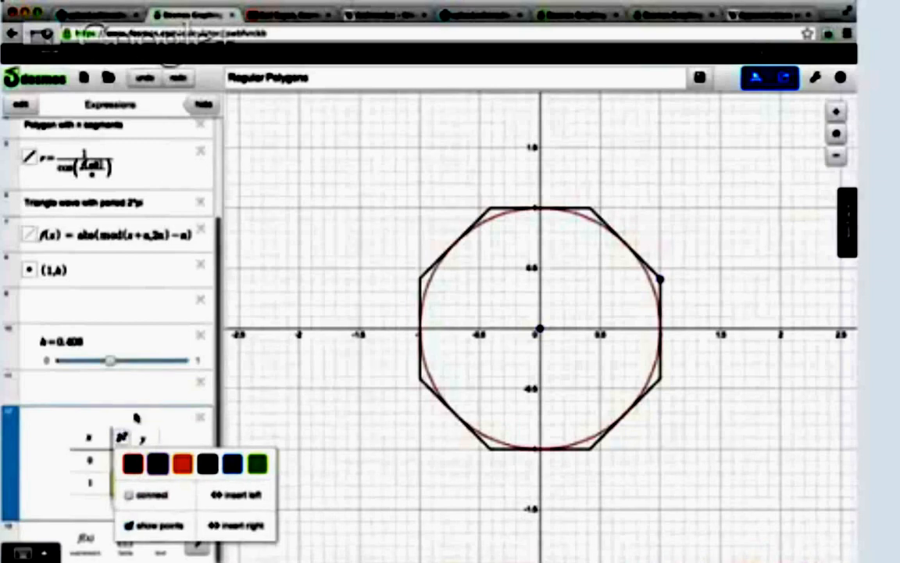
left_click(122, 438)
left_click(122, 438)
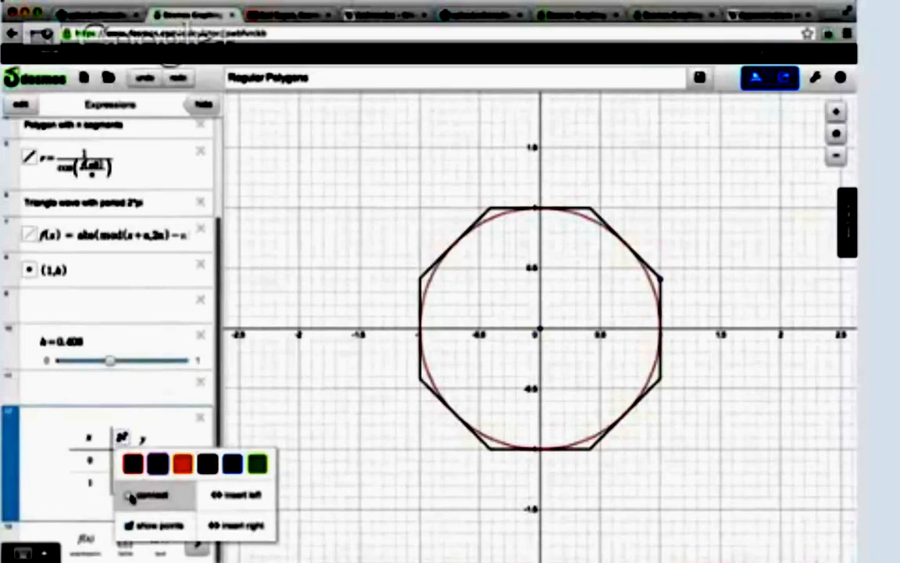
left_click(140, 494)
left_click(302, 423)
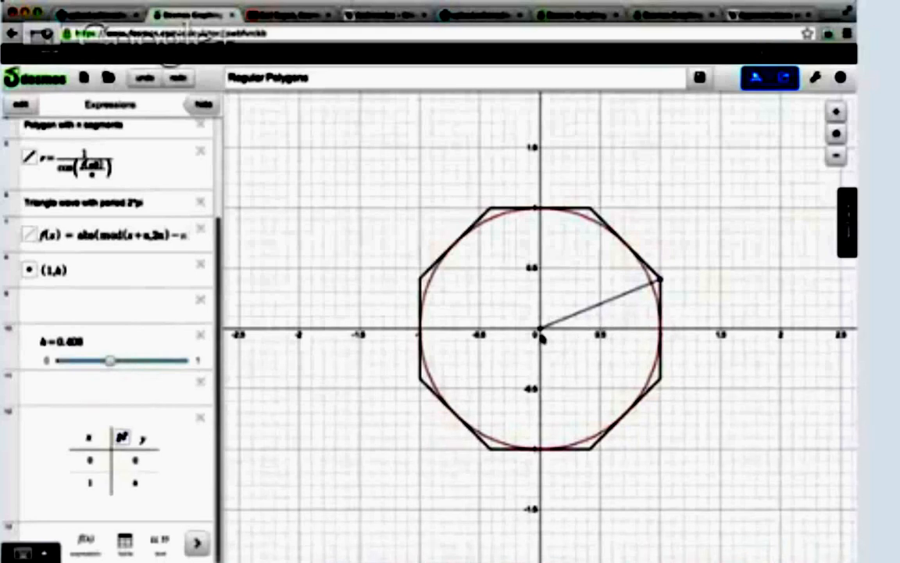
- Replace the slider value of h with the formula tan(2π/16)
scroll(110, 420, "up", 1)
scroll(110, 417, "down", 1)
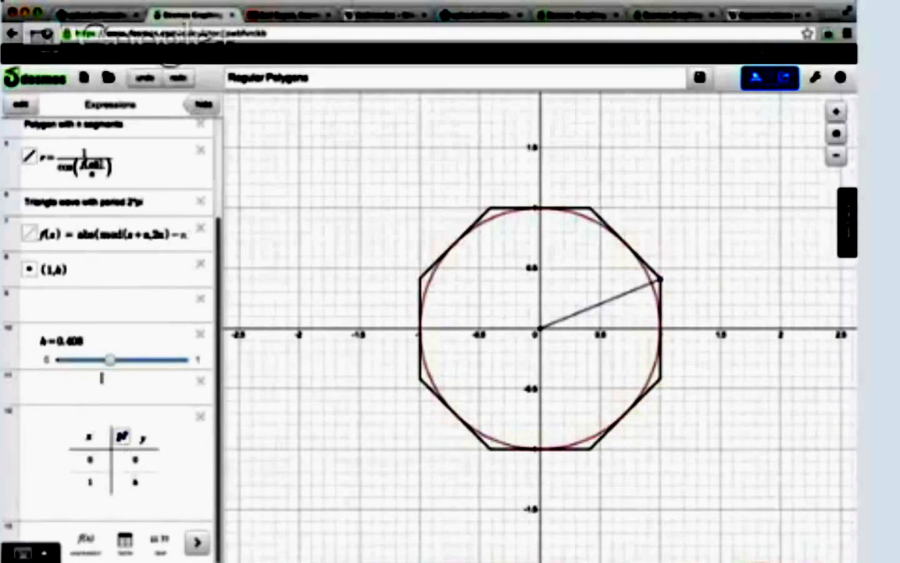
left_click_drag(99, 340, 56, 341)
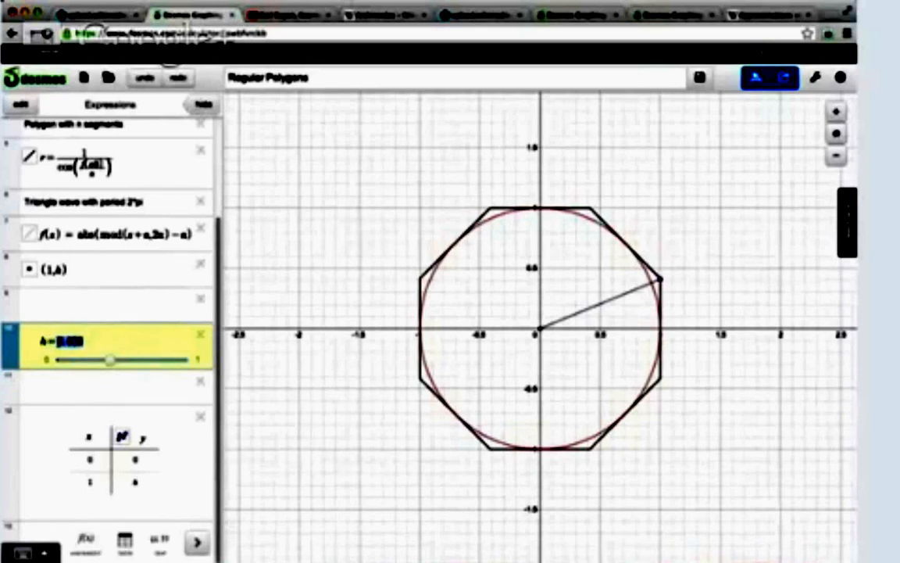
type("ta")
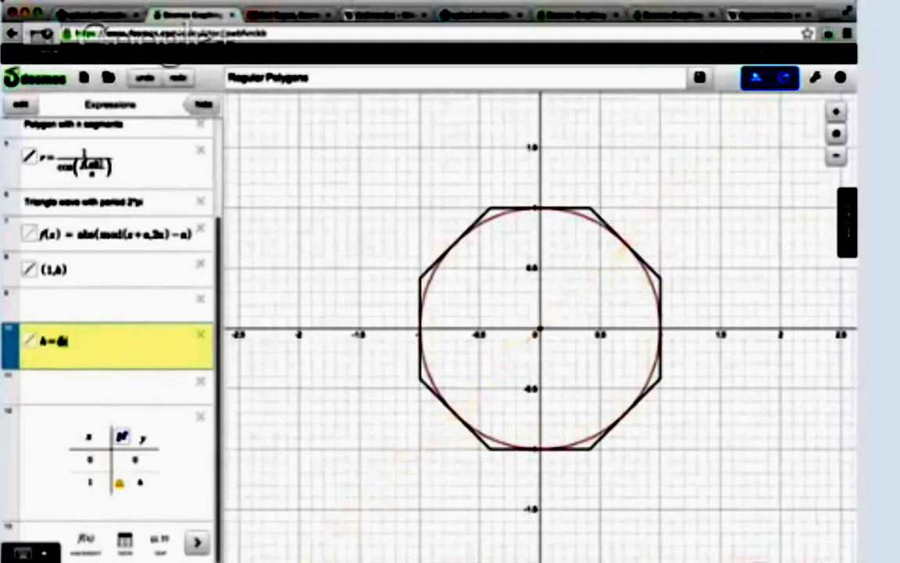
type("n(2pi/16")
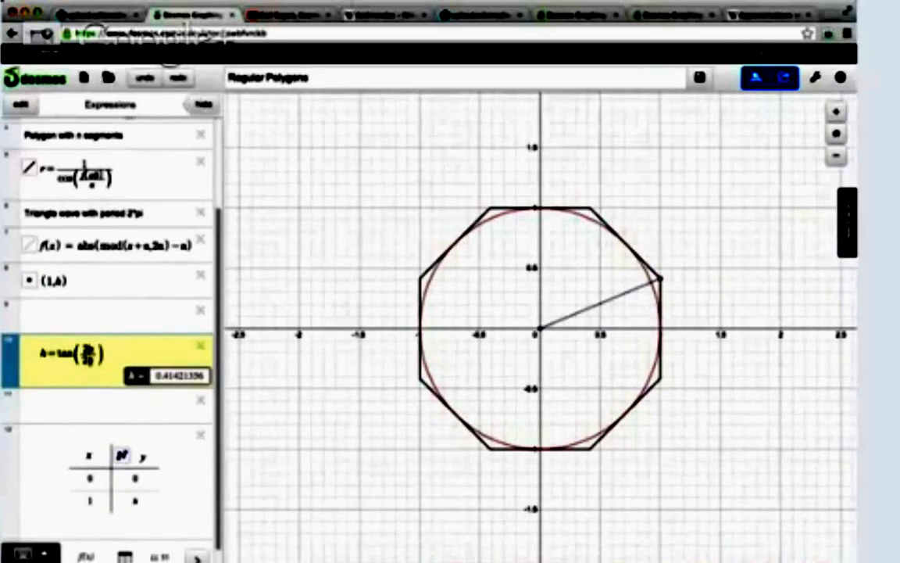
- Rewrite the formula for h as tan(π/n) and remove the empty expression rows around it
key("BackSpace")
key("BackSpace")
type("pi")
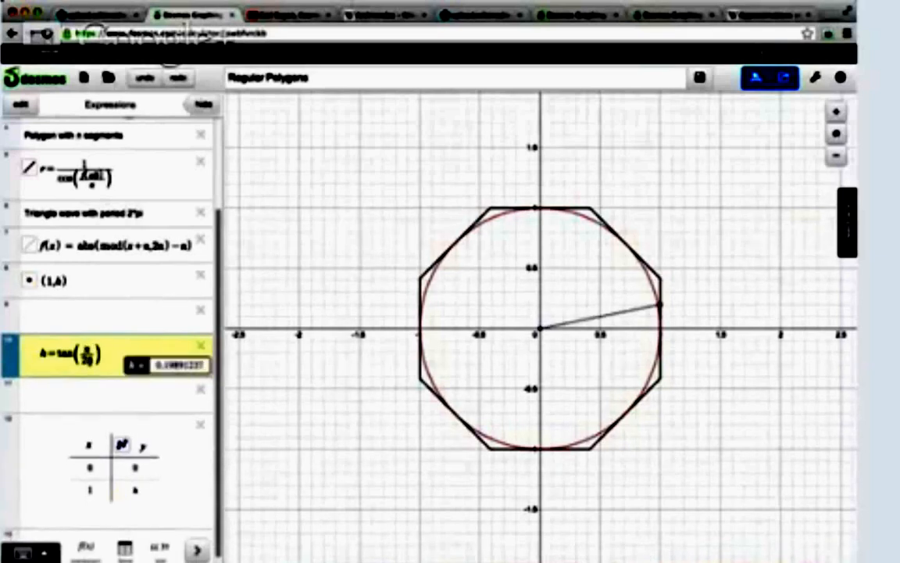
key("BackSpace")
key("BackSpace")
type("8")
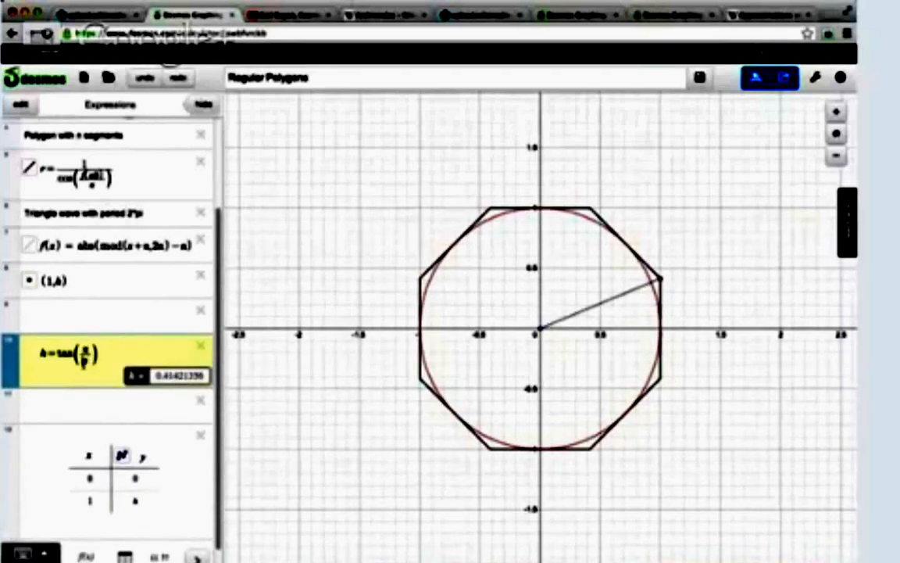
scroll(199, 381, "up", 1)
scroll(199, 381, "down", 2)
scroll(199, 381, "up", 3)
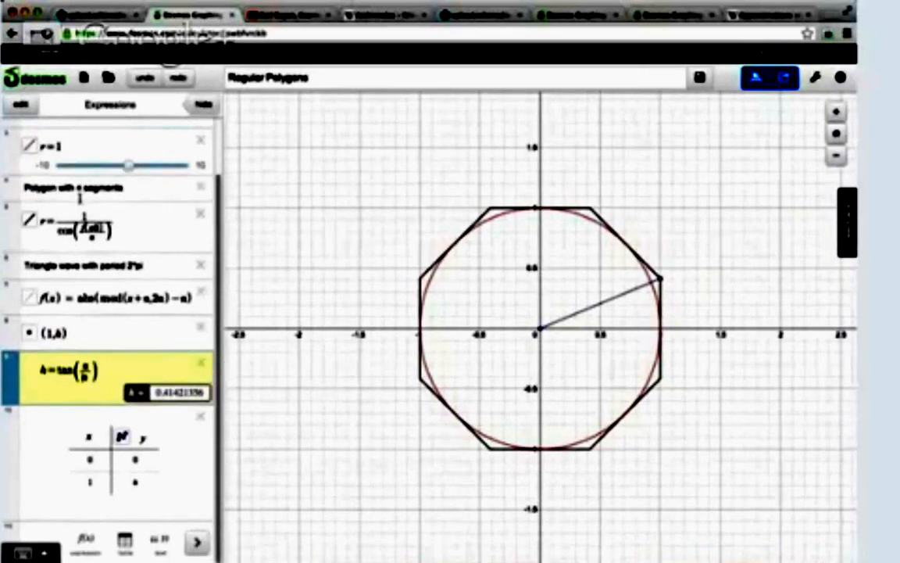
scroll(110, 329, "up", 3)
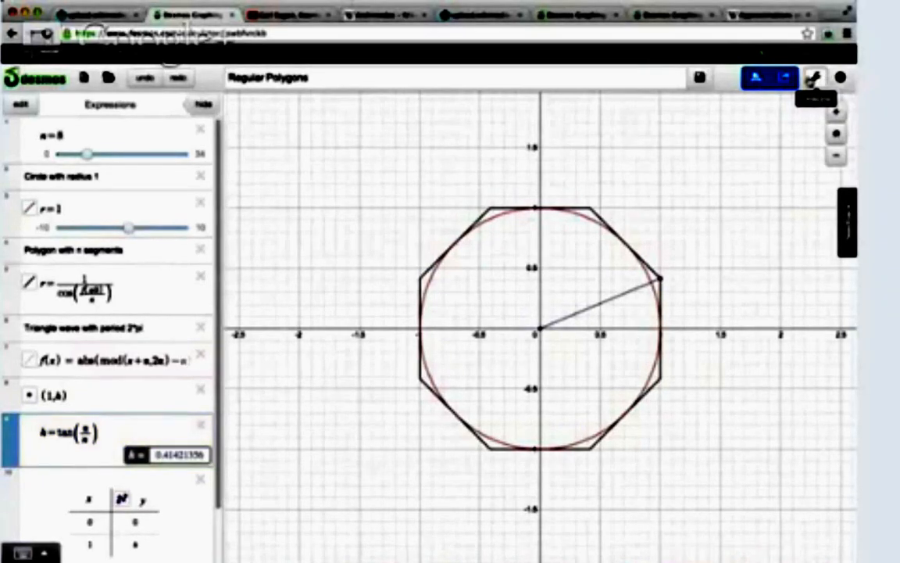
- Turn on Projector Mode in the graph settings to enlarge the text and thicken the curves
left_click(813, 79)
left_click(817, 145)
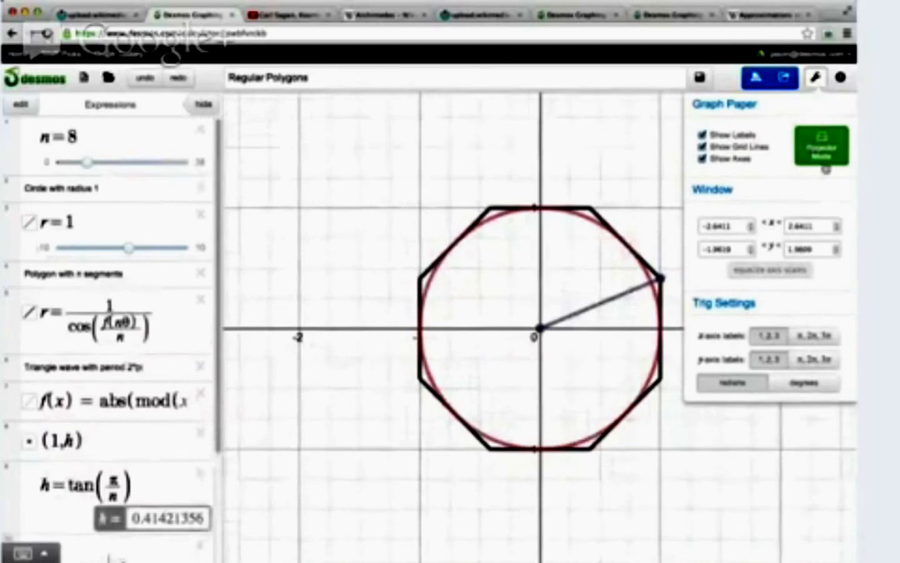
left_click(815, 79)
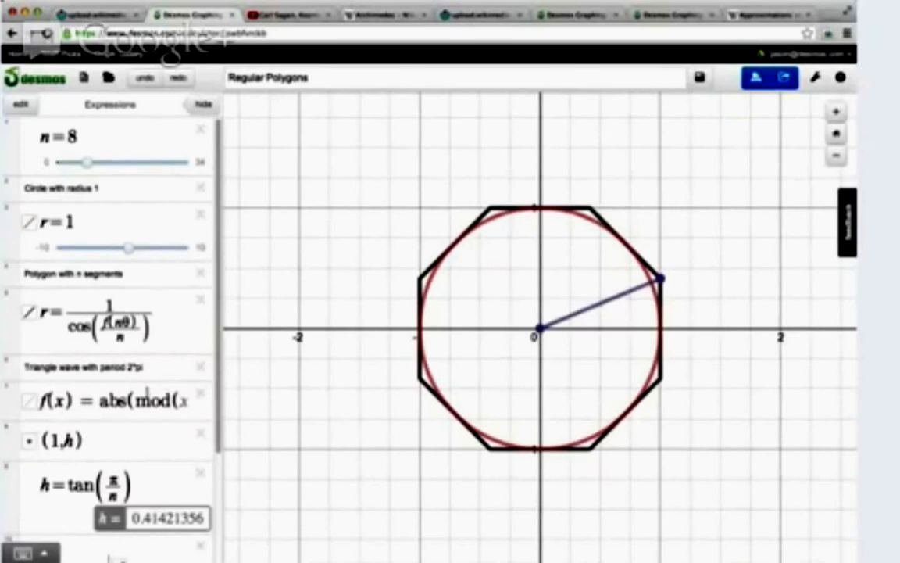
- Reduce the number of polygon sides n to 4 with its slider
scroll(141, 399, "down", 5)
scroll(141, 398, "up", 5)
scroll(141, 399, "down", 3)
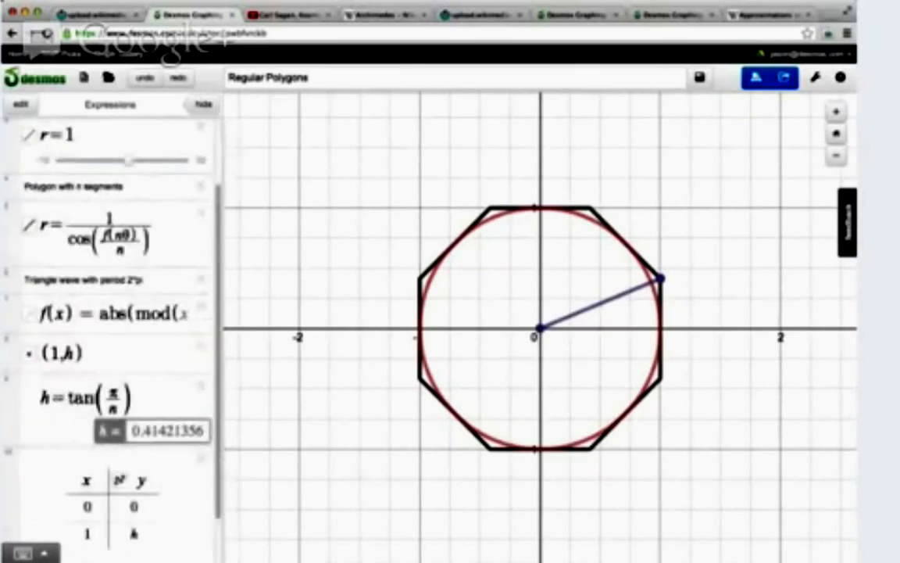
scroll(84, 359, "up", 2)
left_click_drag(95, 166, 77, 165)
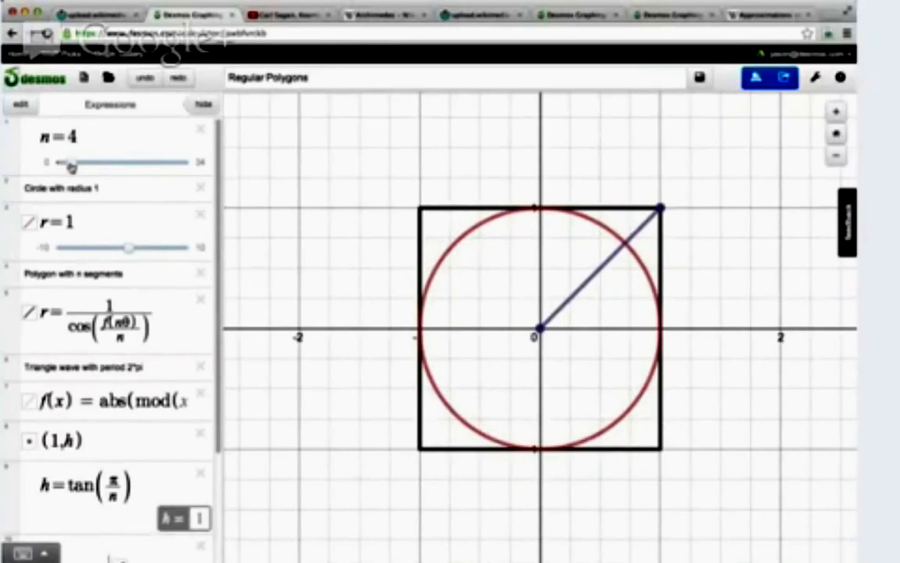
mouse_move(72, 164)
left_mouse_down()
mouse_move(134, 162)
mouse_move(72, 162)
left_mouse_up()
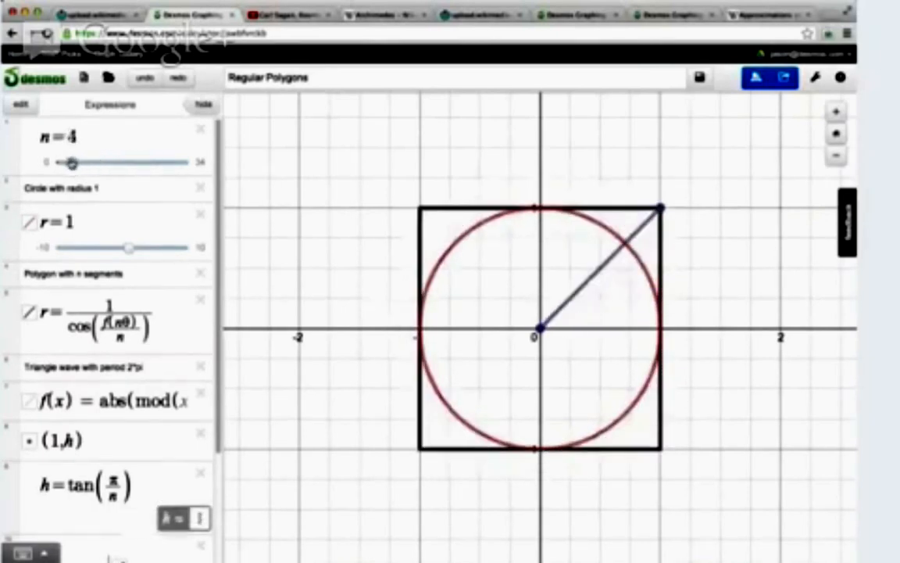
- Add the expression 2hn below the table to calculate the polygon's perimeter, and start a new row under it
scroll(86, 307, "down", 4)
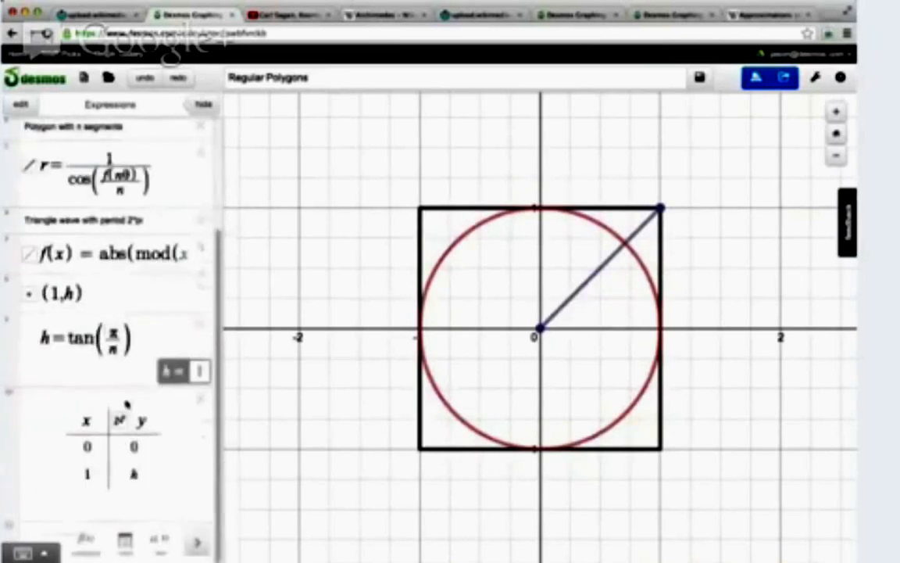
left_click(135, 517)
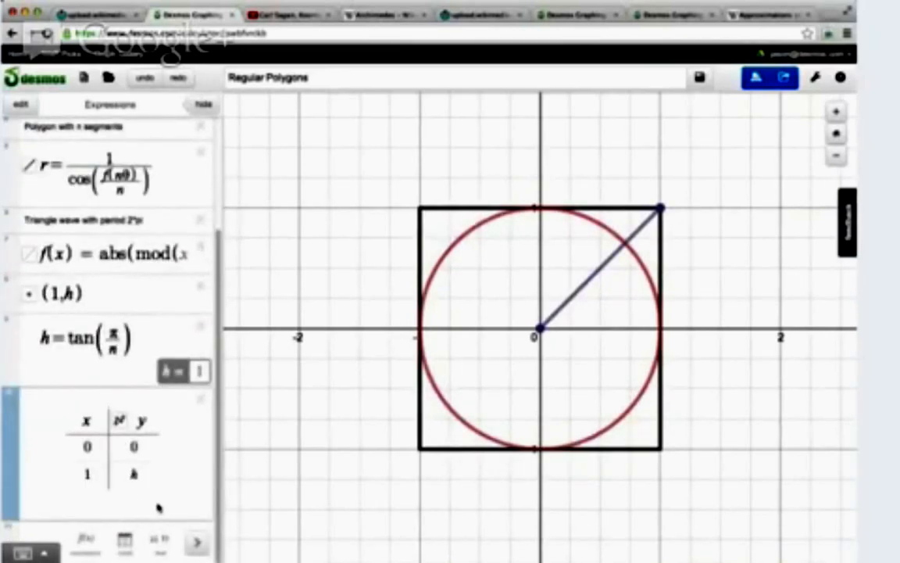
key("Down")
key("Down")
key("Down")
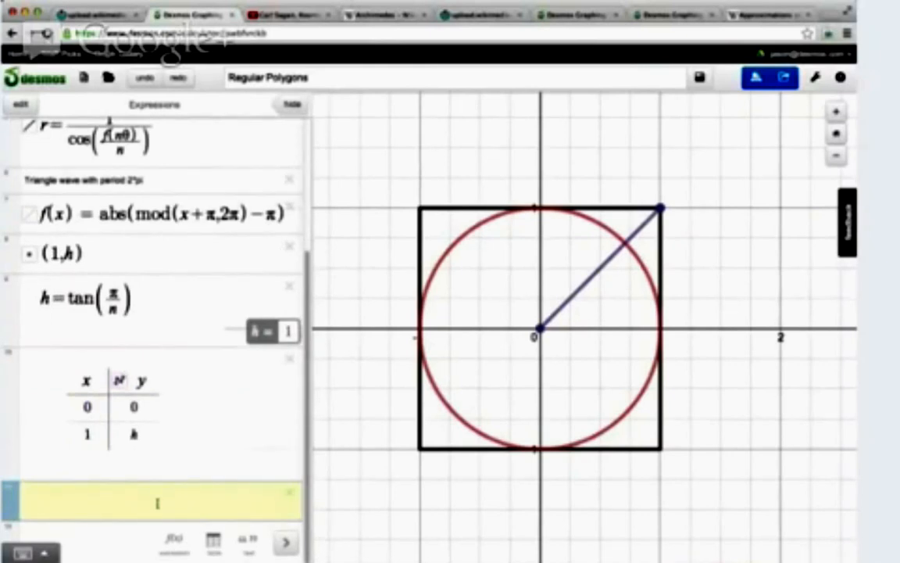
type("2h")
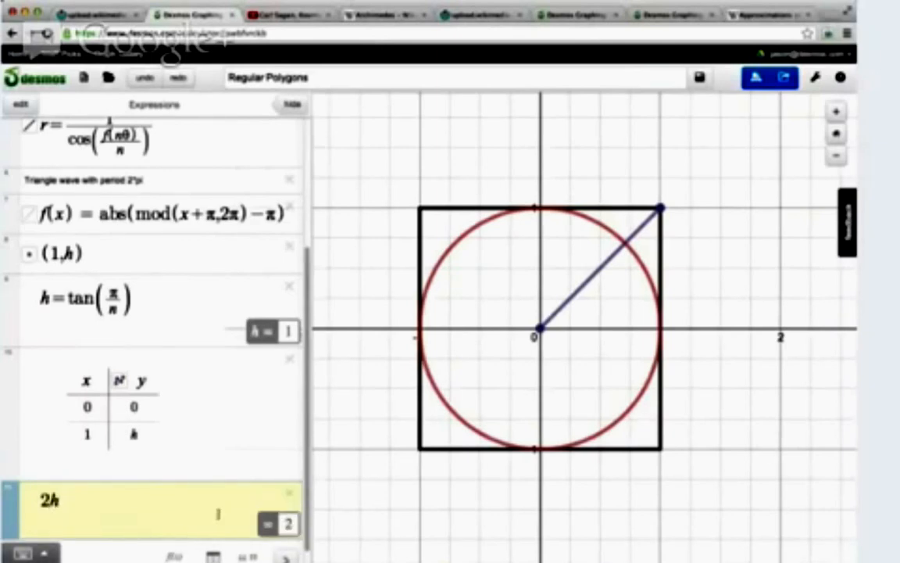
type("n")
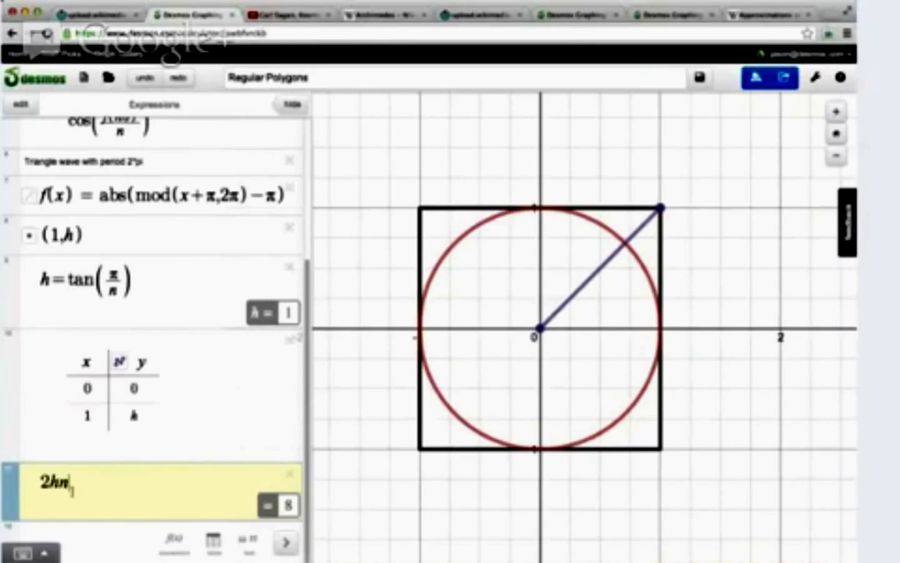
key("Return")
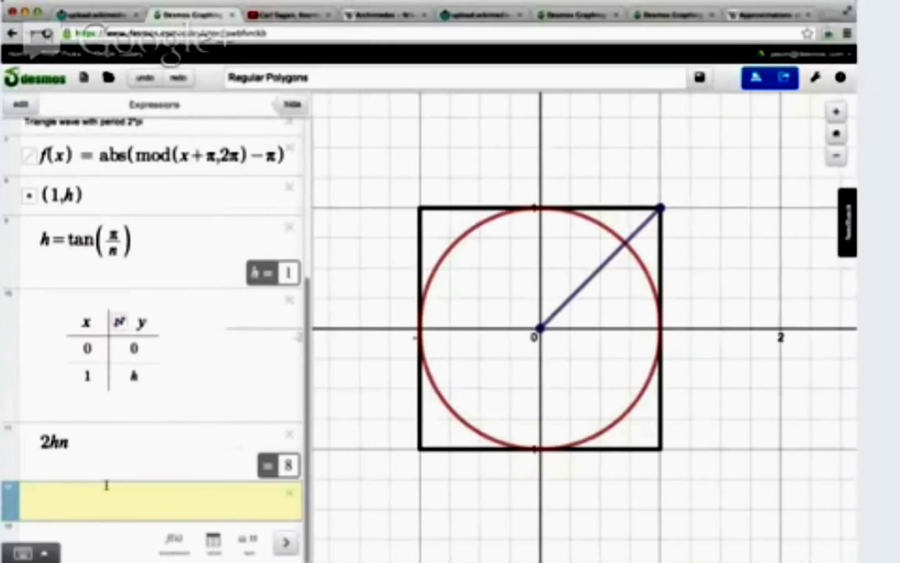
- Define p as n·tan(π/n) in the empty row below the perimeter expression
type("p=")
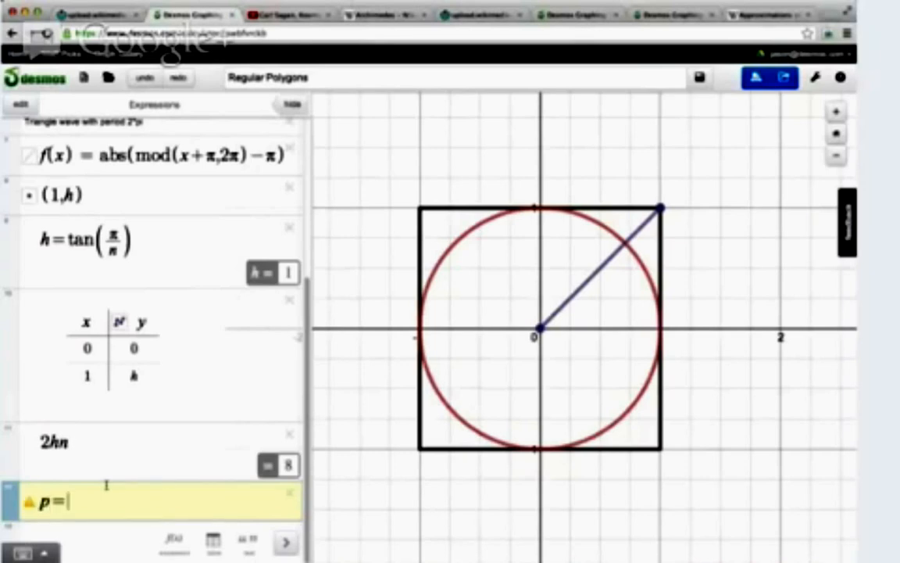
type("n")
type("tan(pi")
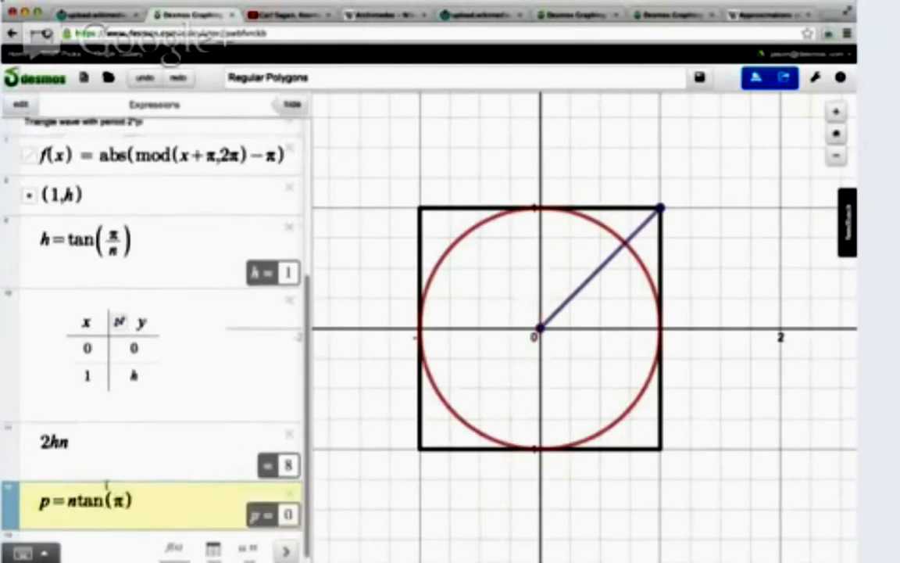
type("/n")
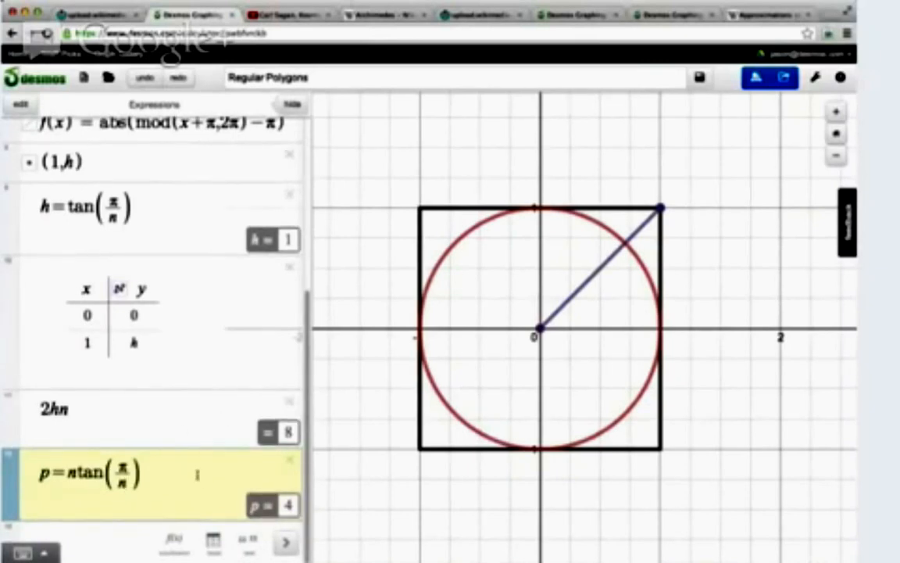
- Move the definition of p up the expression list to directly below the n slider
scroll(208, 456, "up", 3)
scroll(207, 456, "down", 3)
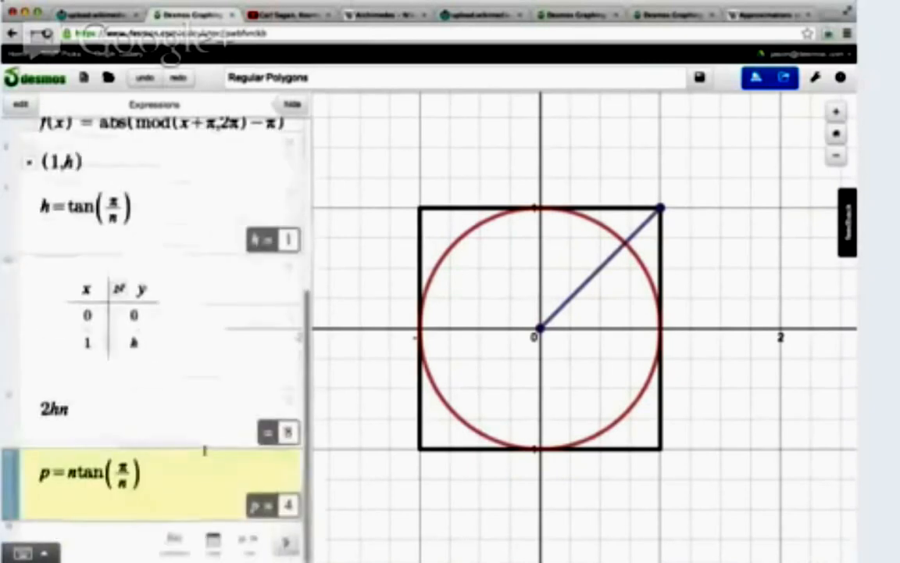
scroll(205, 451, "up", 6)
mouse_move(11, 203)
left_mouse_down()
mouse_move(10, 177)
mouse_move(11, 184)
left_mouse_up()
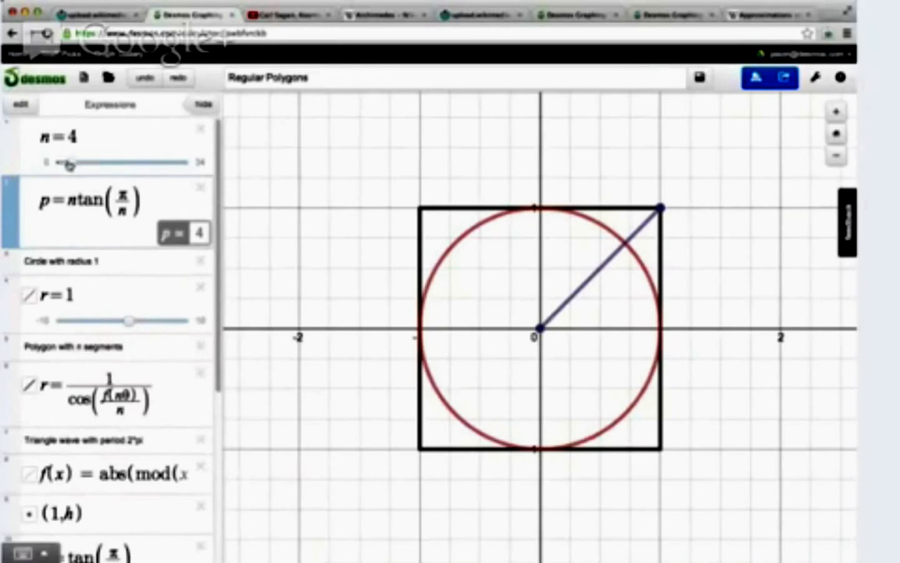
- Try n = 8 and n = 16 as the number of sides to compare the resulting p
left_click(86, 137)
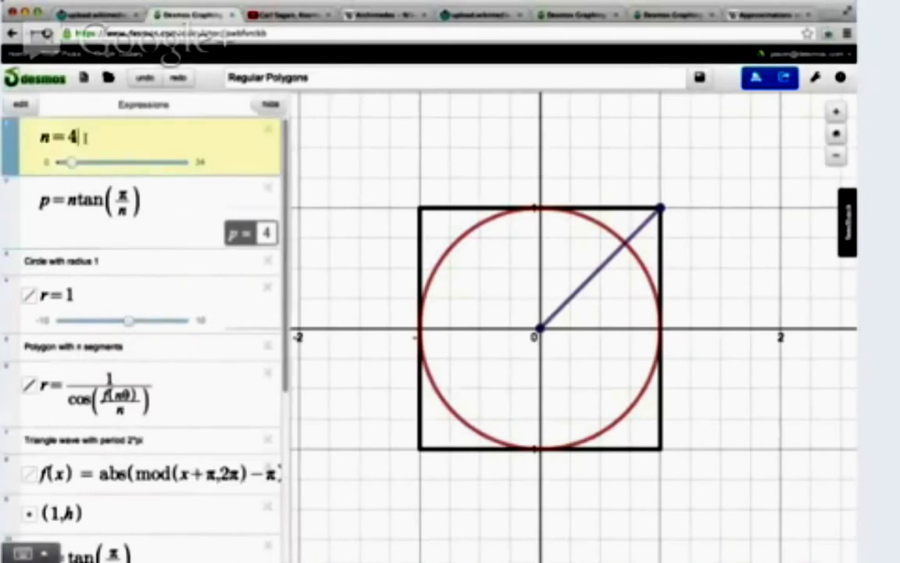
key("BackSpace")
type("8")
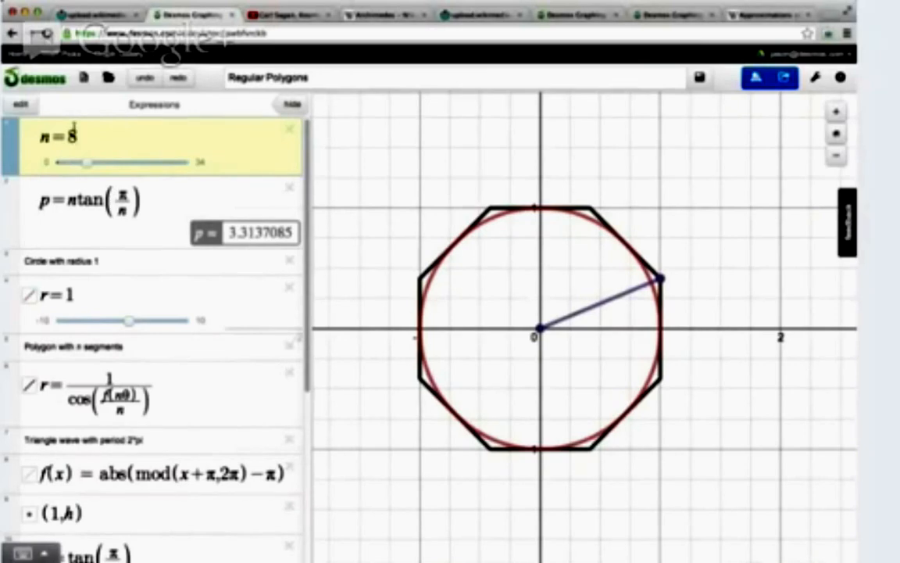
key("BackSpace")
type("1")
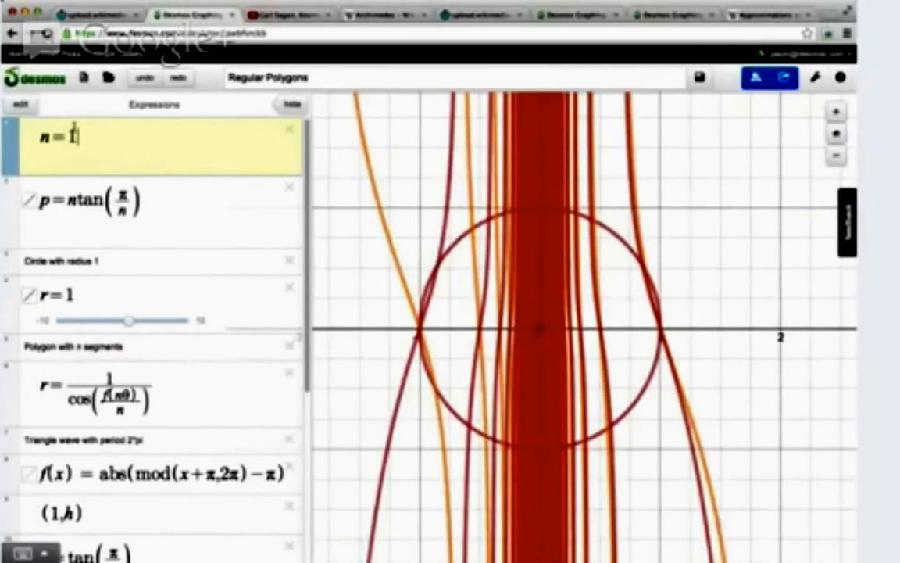
type("6")
- Set the number of polygon sides n to 10^6
left_click_drag(63, 134, 100, 134)
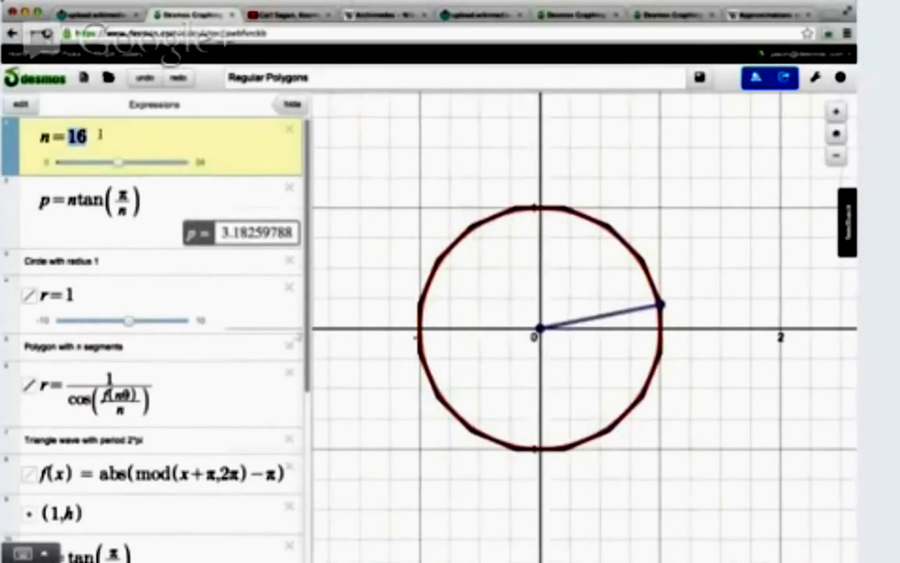
type("1")
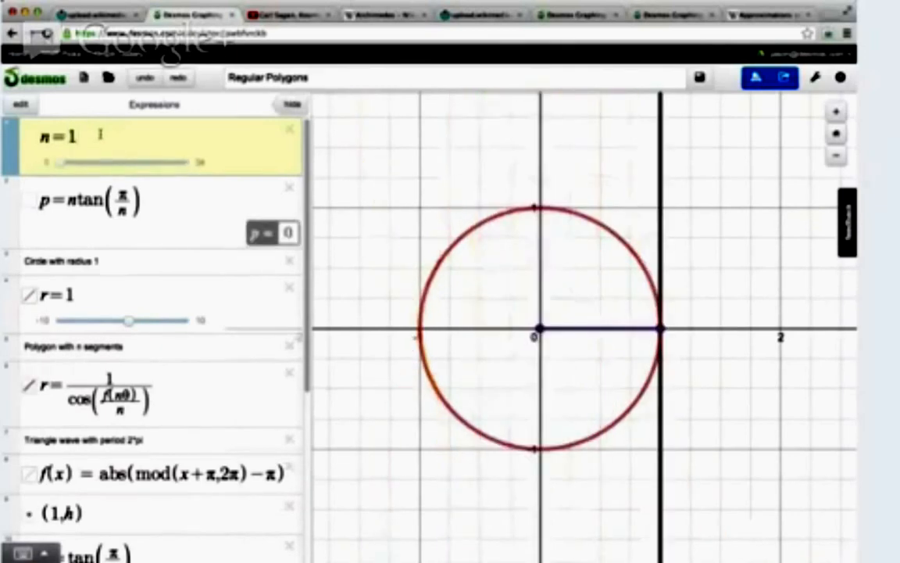
type("0^6")
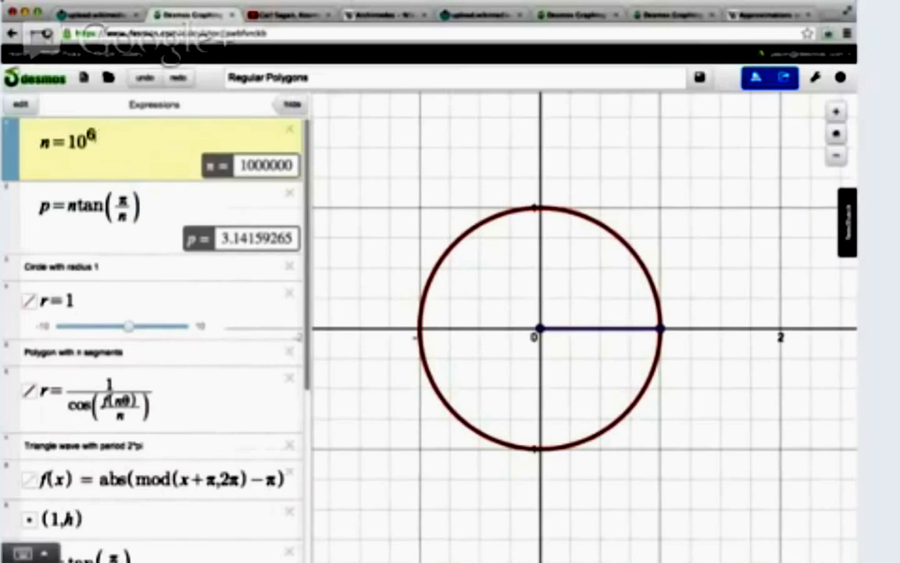
- Set the number of polygon sides n to 4
left_click(123, 200)
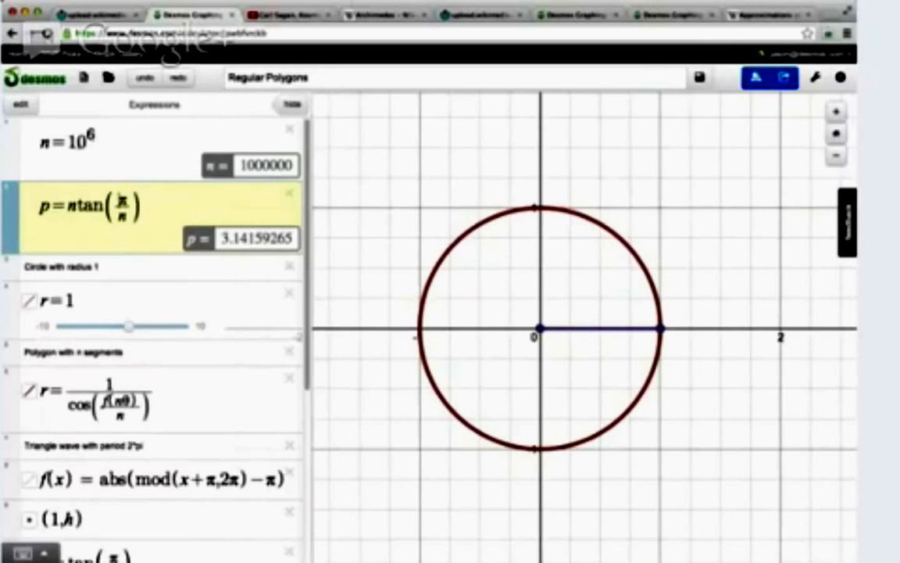
left_click(69, 139)
left_click_drag(70, 139, 97, 140)
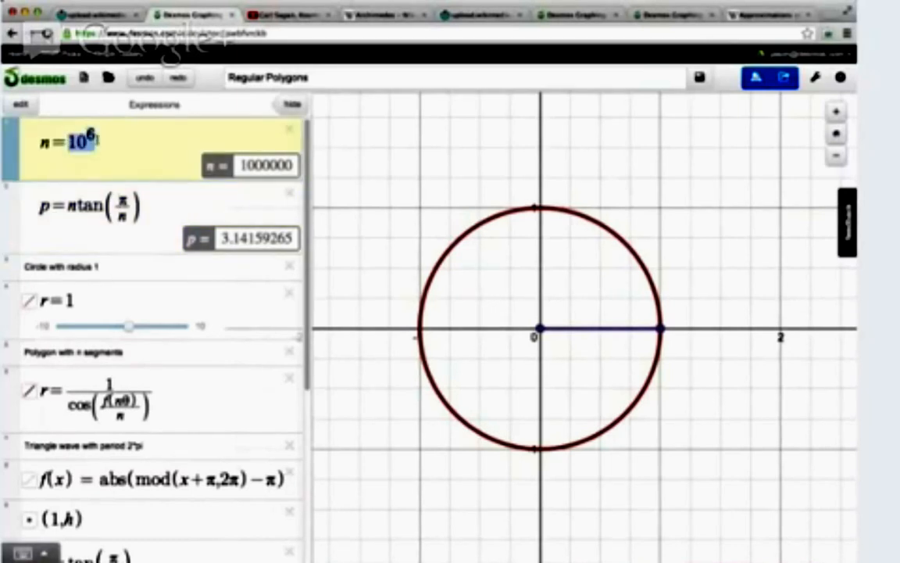
type("4")
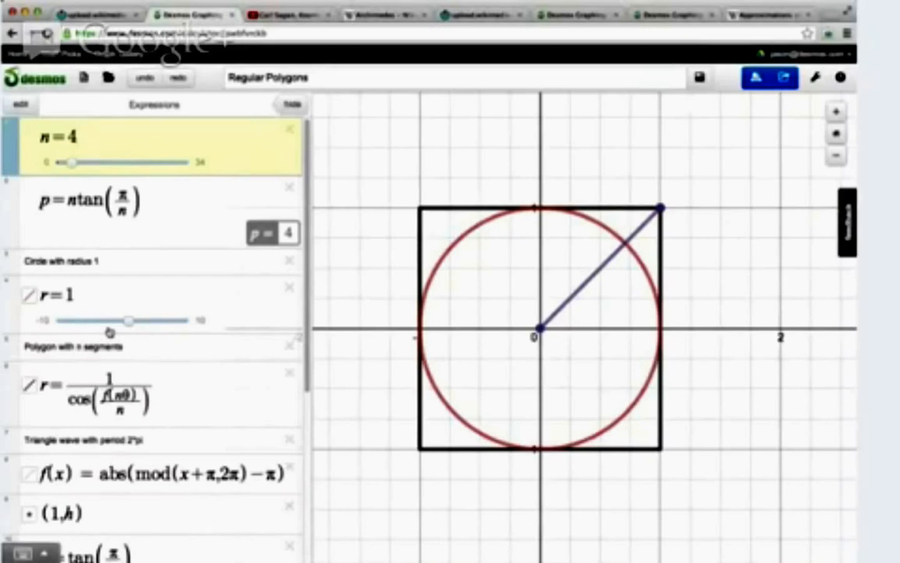
- Duplicate the polygon equation r = 1/cos(f(nθ)/n) into a new row directly below the original
left_click(170, 399)
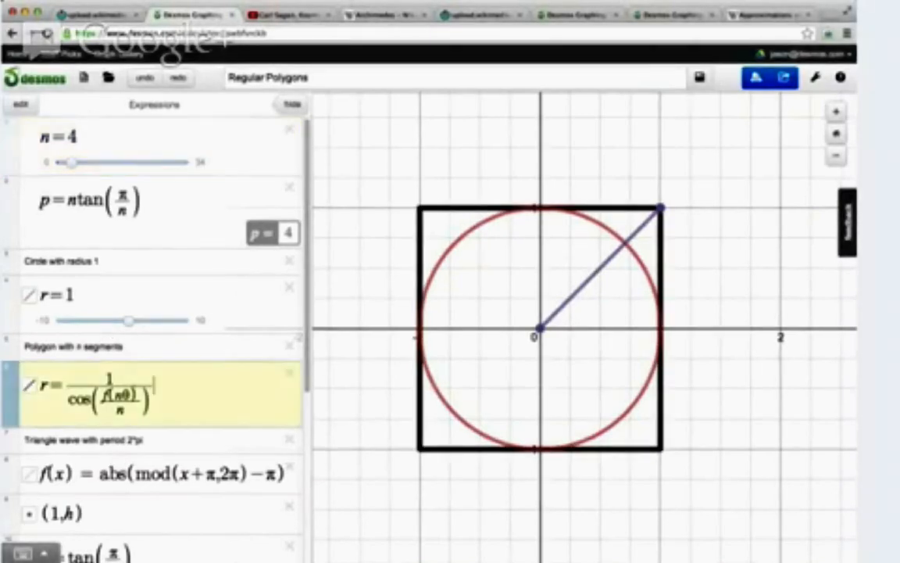
key("ctrl+a")
key("ctrl+c")
left_click(170, 395)
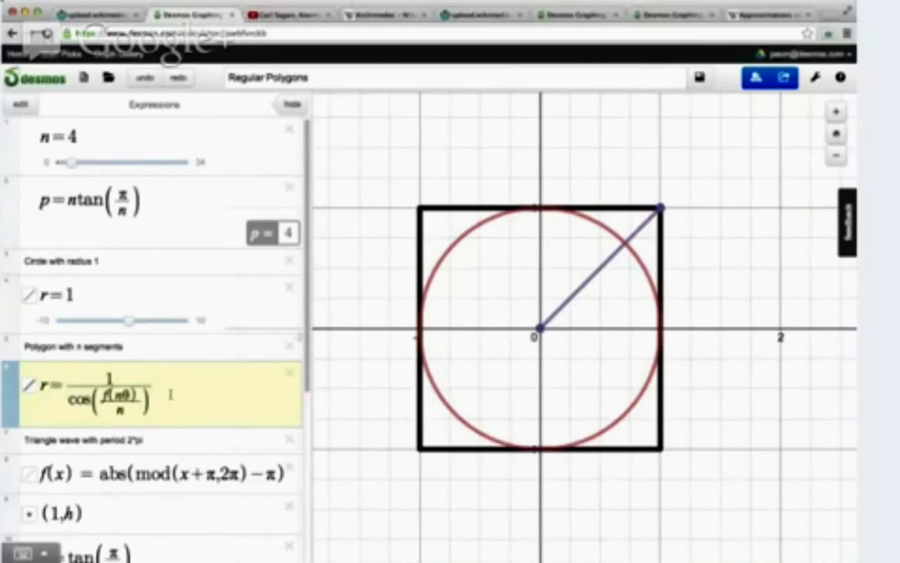
key("Return")
key("ctrl+v")
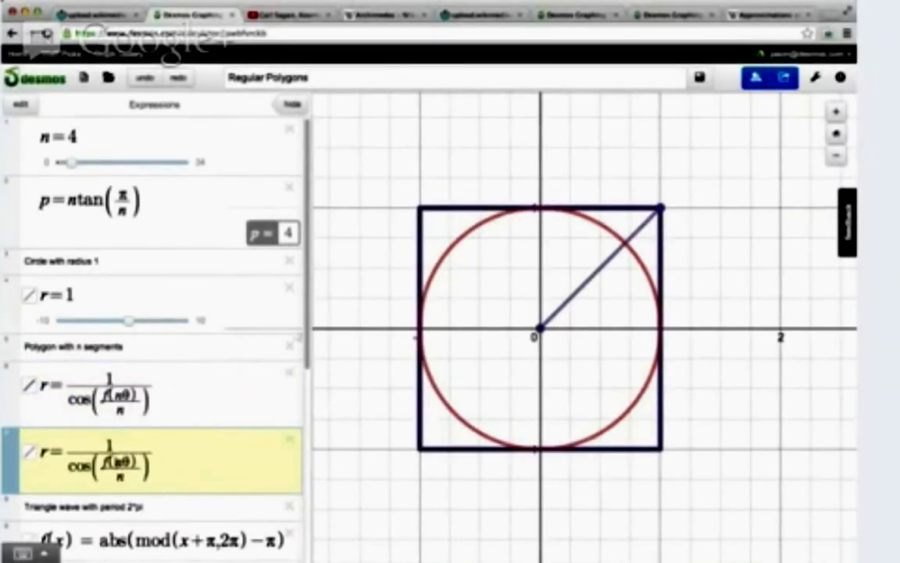
- Replace n with 2n in both places of the copied polygon equation to plot a polygon with double the sides
type("2")
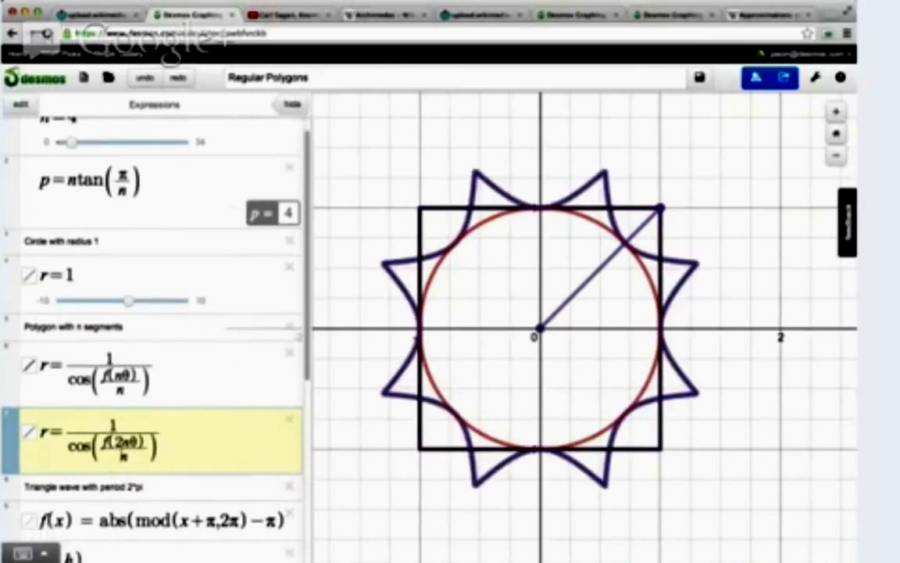
key("Down")
type("2")
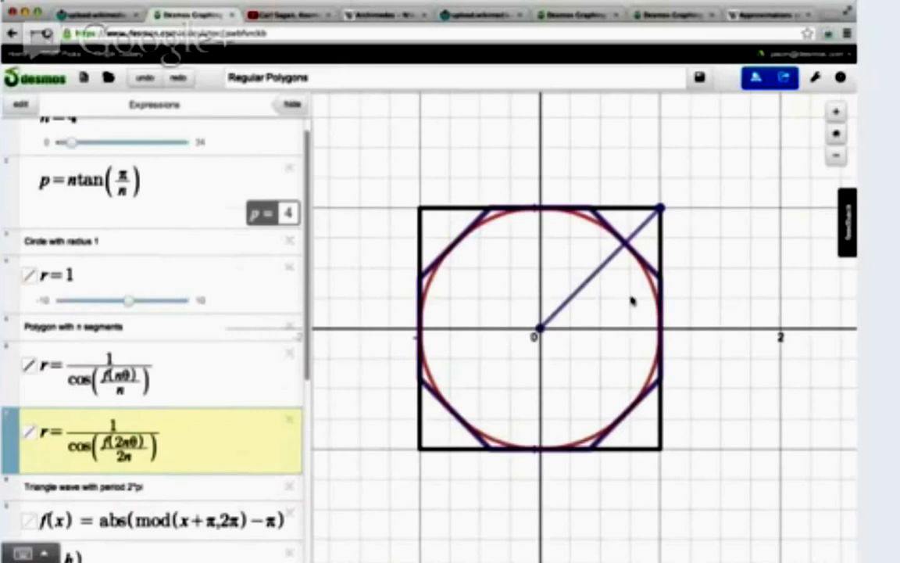
- Add the point (1, tan(π/2n)) in a new row below the 2n polygon equation
scroll(149, 407, "down", 2)
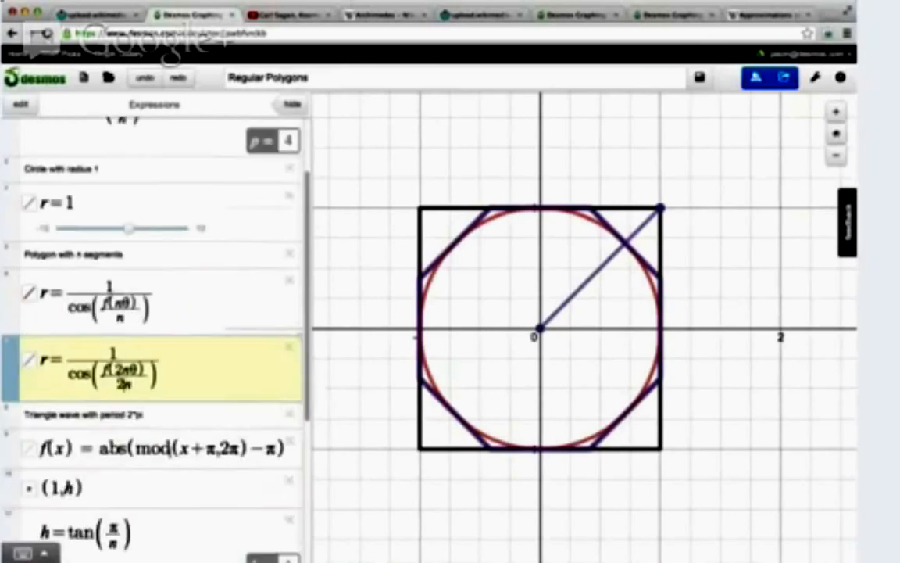
scroll(115, 227, "down", 5)
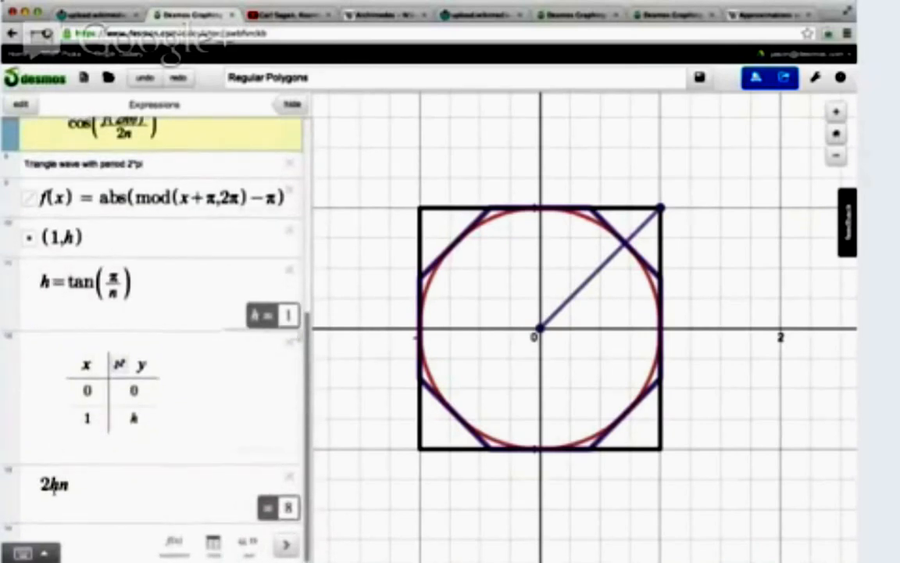
scroll(125, 309, "up", 2)
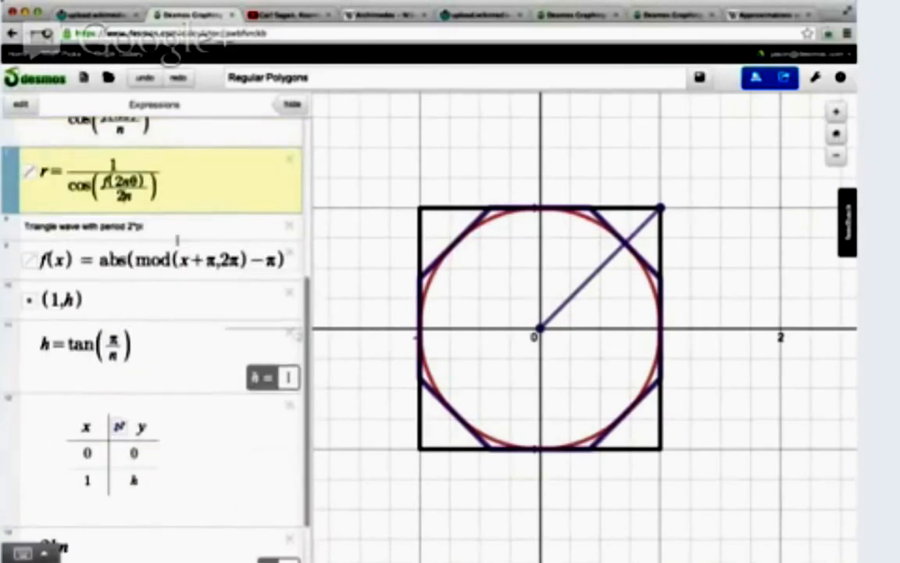
key("Return")
type("(1,")
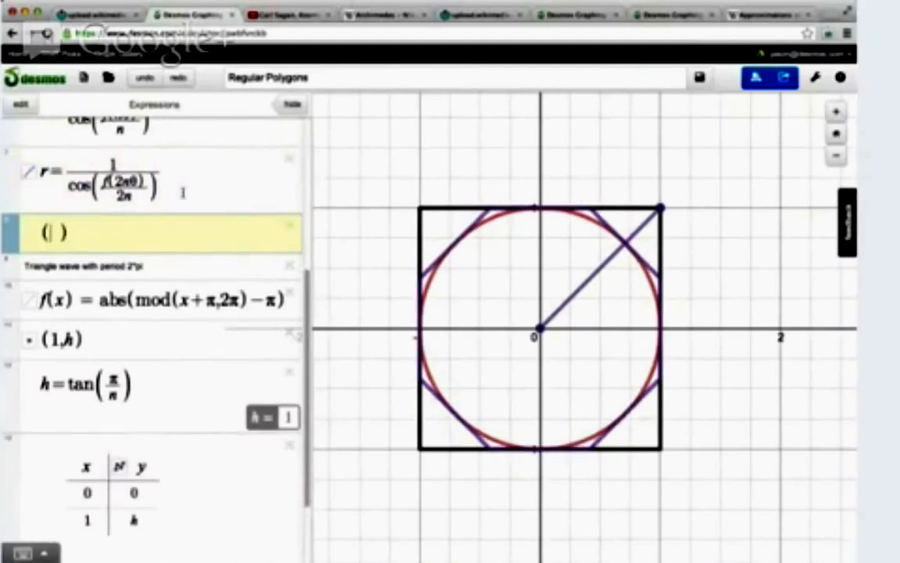
type("tan(pi")
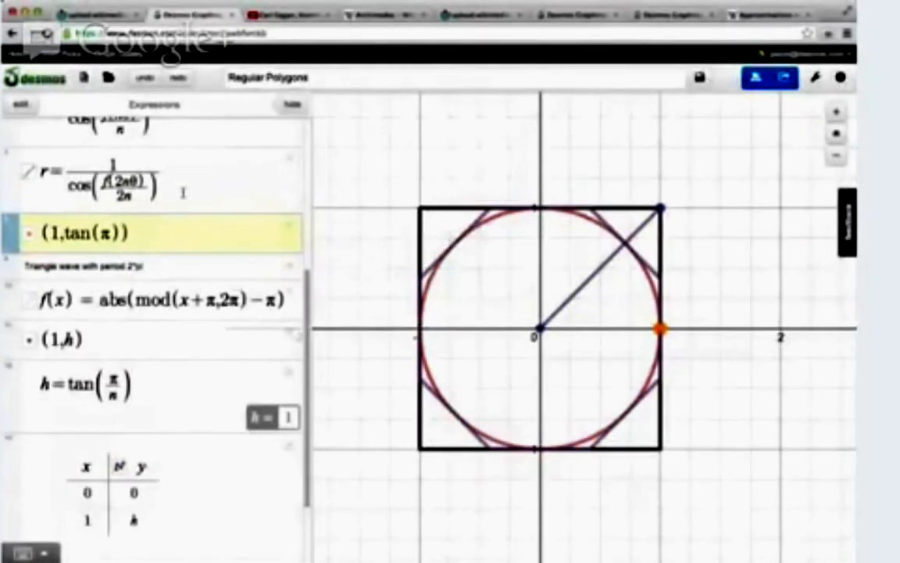
type("/2pi")
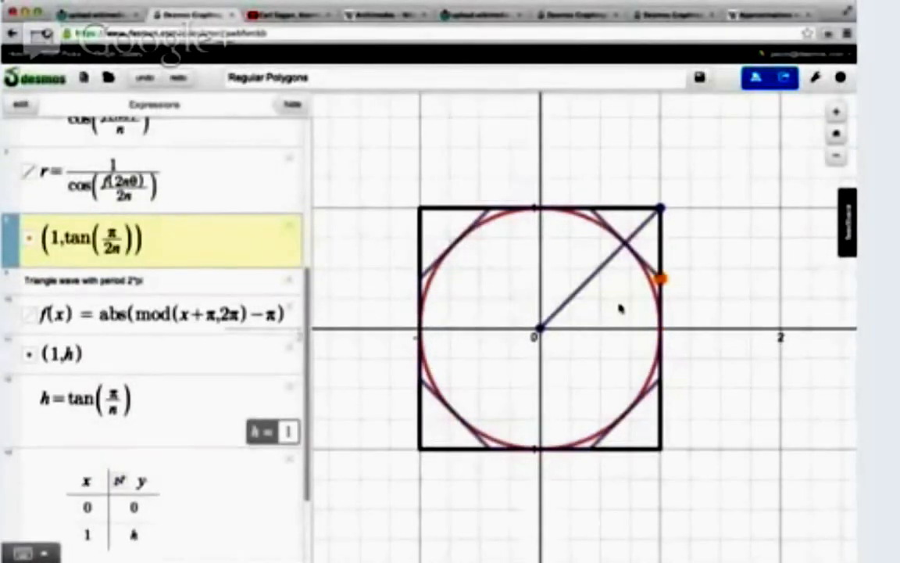
scroll(620, 309, "up", 2)
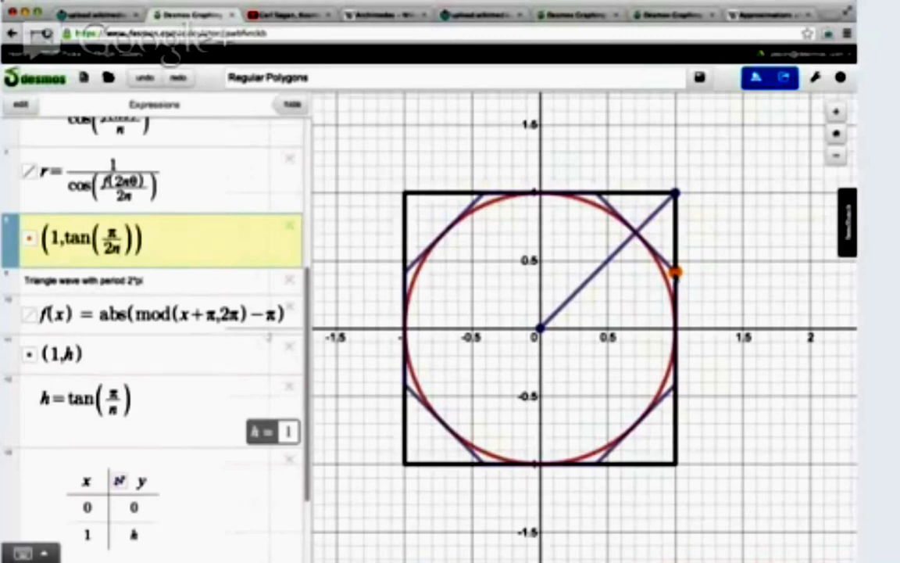
- Open a new browser tab and place it directly after the Regular Polygons graph's tab
key("super+t")
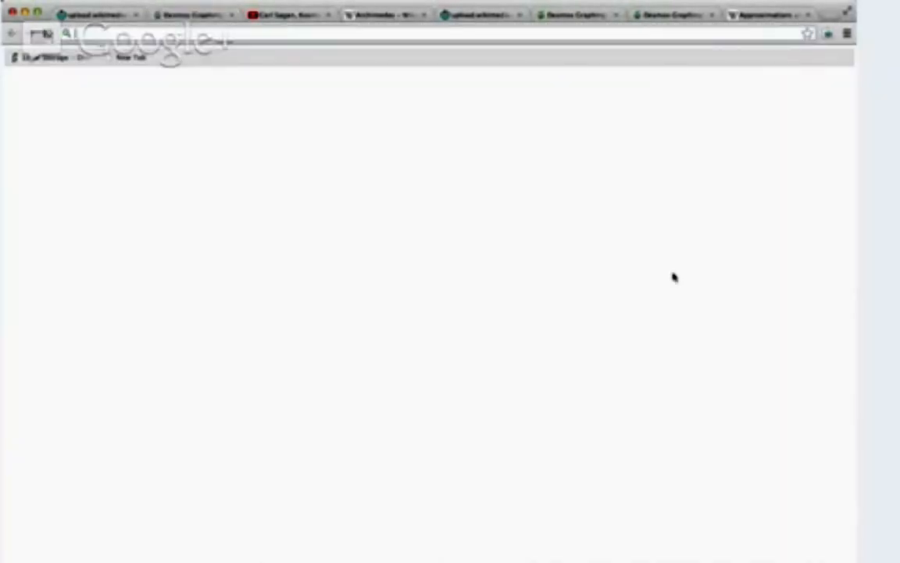
left_click_drag(755, 15, 201, 18)
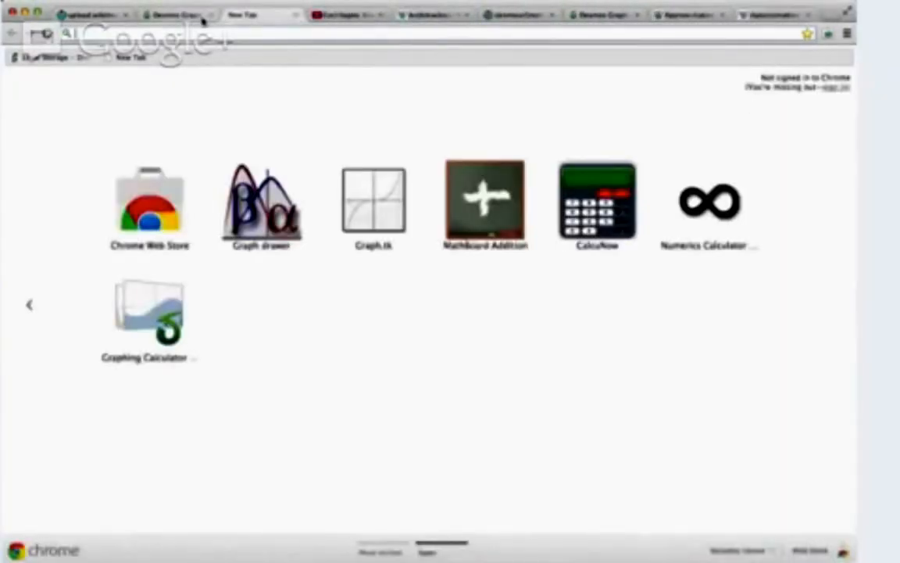
left_click(185, 16)
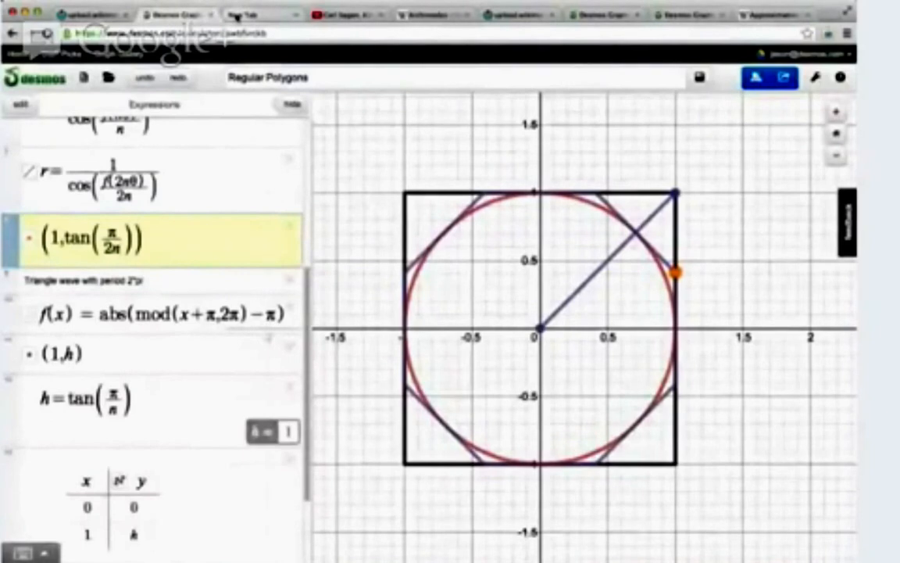
left_click(237, 16)
left_click(100, 34)
type("www.de")
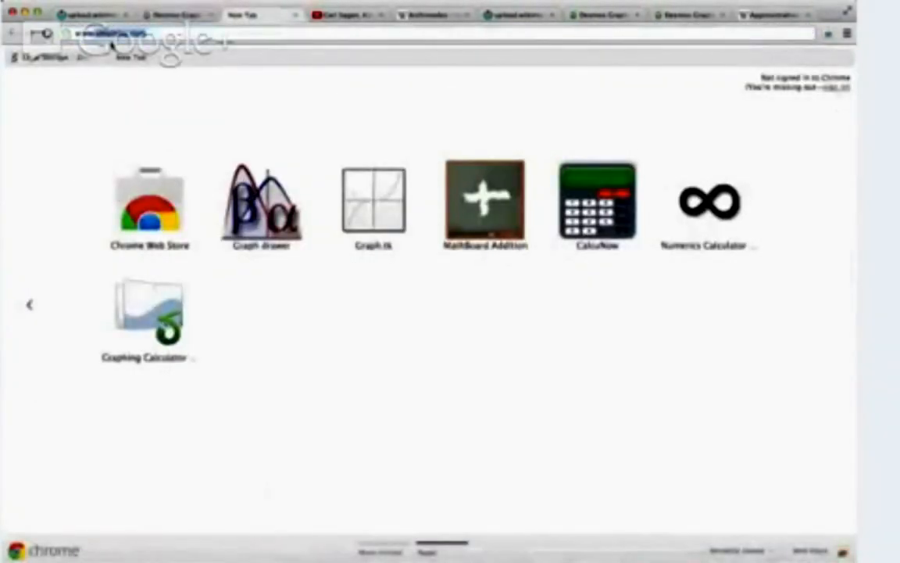
type("smos.com/")
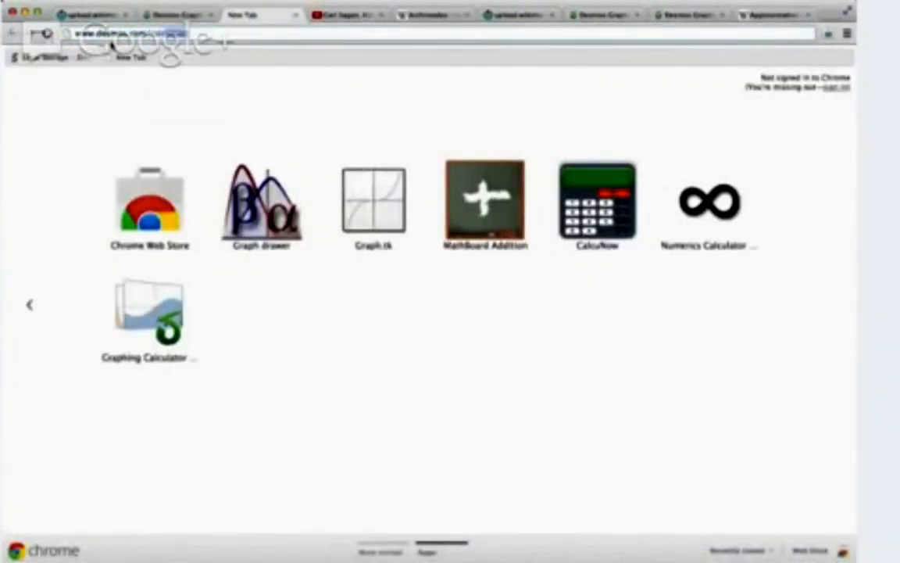
type("calculator")
key("Return")
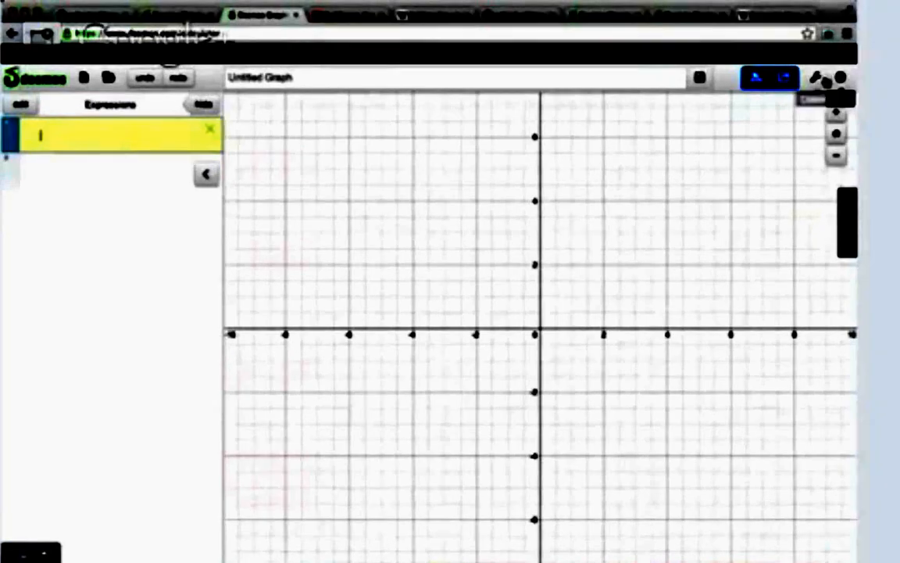
- Turn on Projector Mode for the blank graph and remove the extra empty expression row
left_click(816, 78)
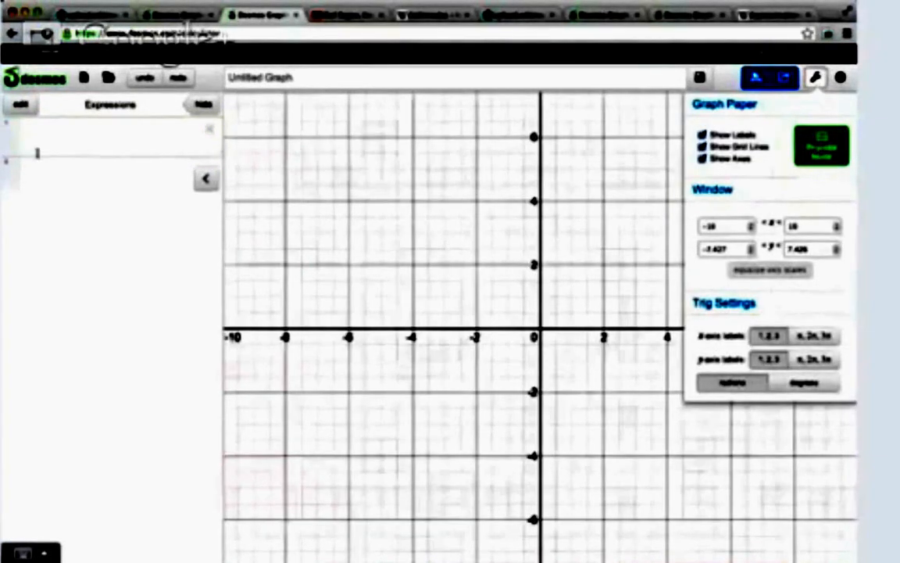
left_click(74, 182)
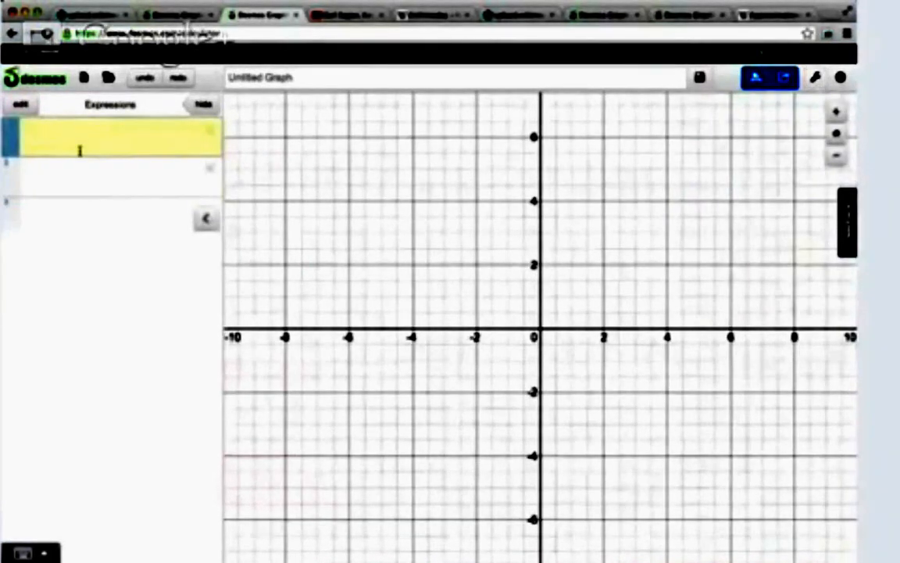
key("Down")
key("BackSpace")
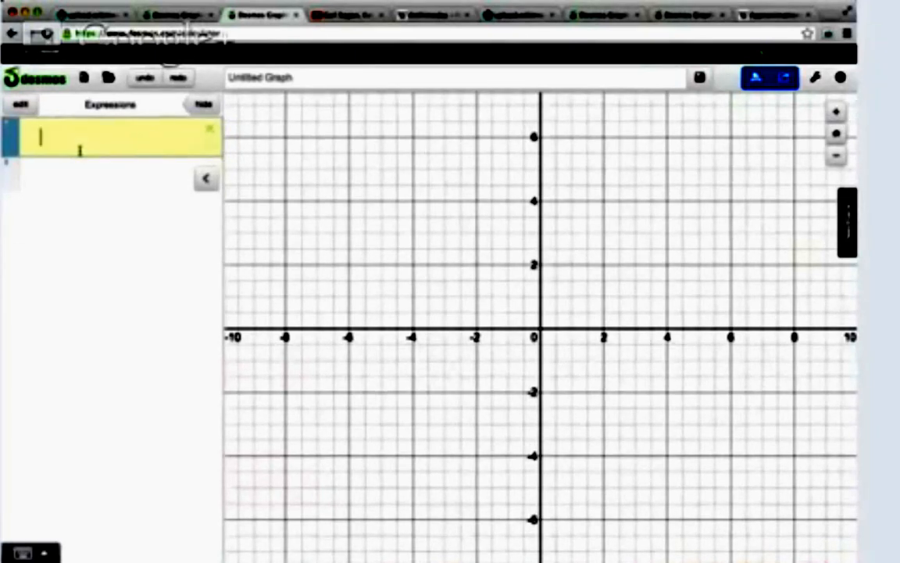
- Add the text note "Triangle with base 1, and height h" as the first entry of the expression list
type("\"")
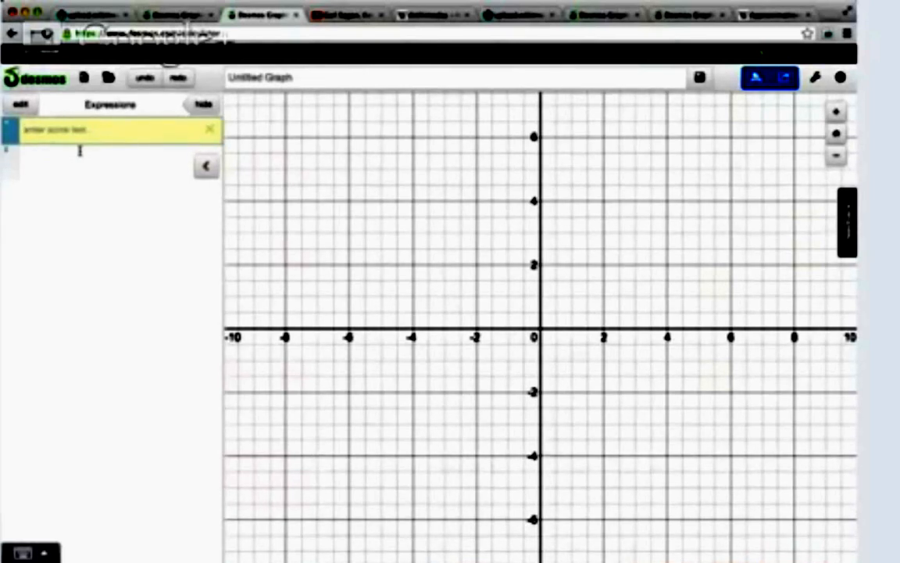
type("gri")
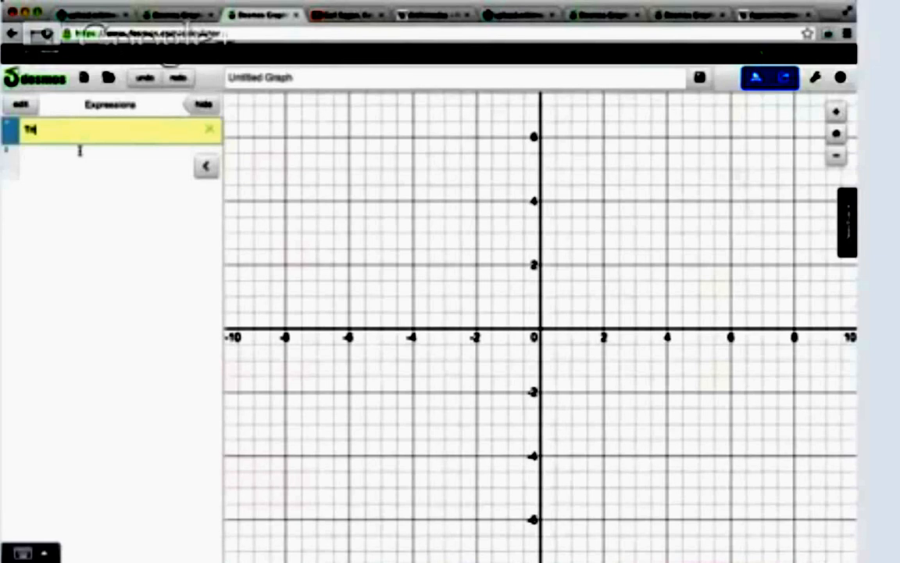
type("angle with b")
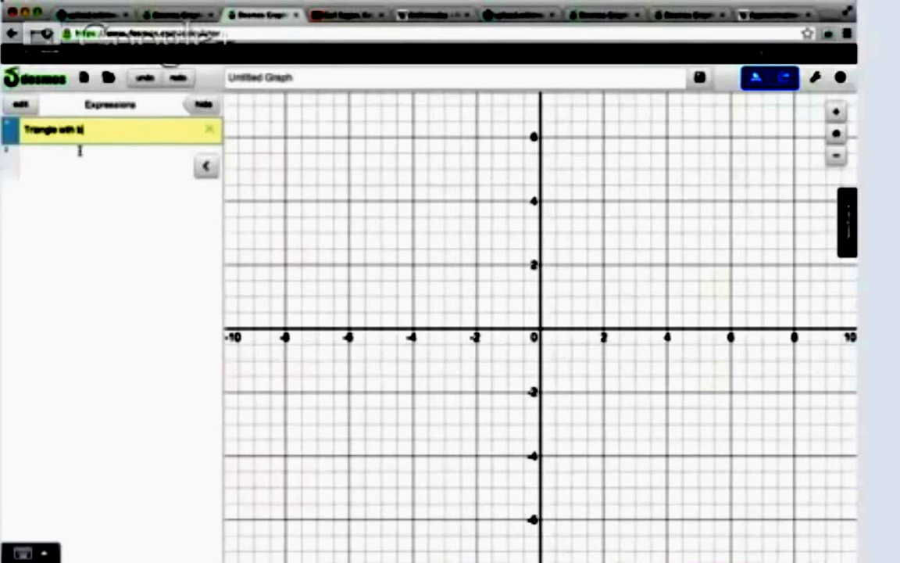
type("ase 1, and height h")
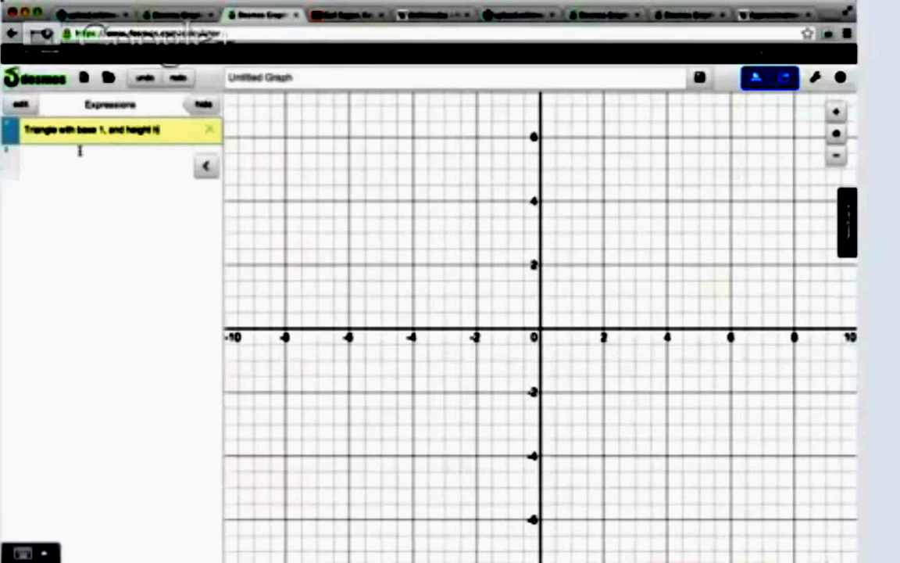
key("Return")
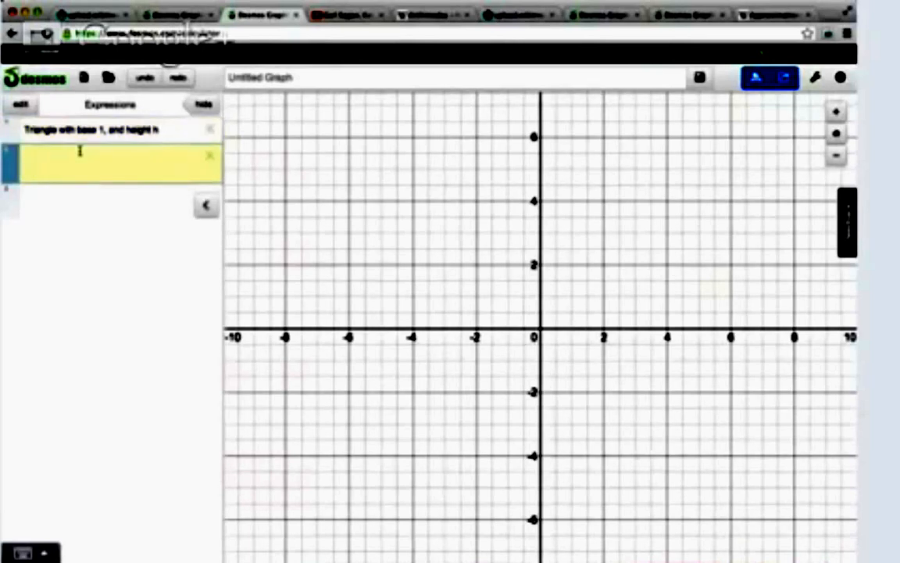
- Insert a table below the triangle note and delete the blank expression row between them
left_click(206, 205)
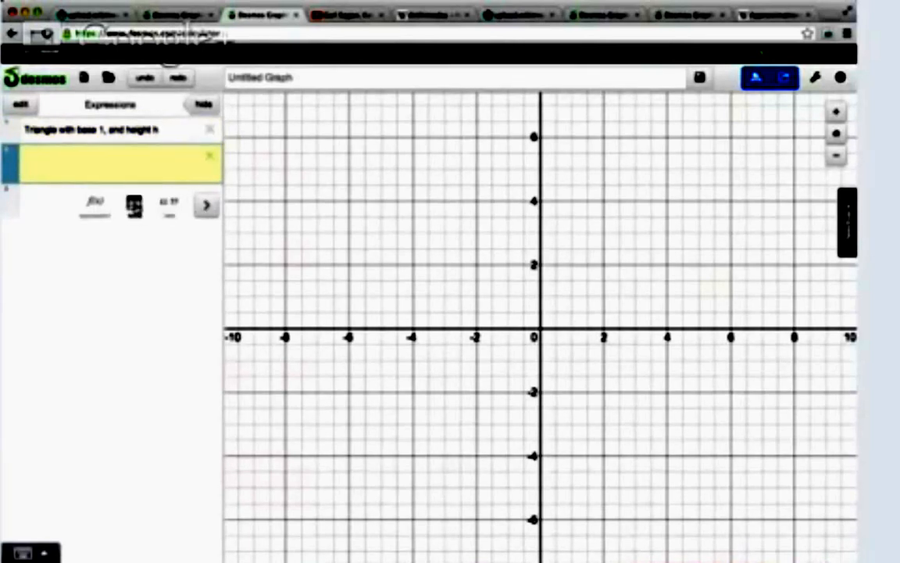
left_click(134, 204)
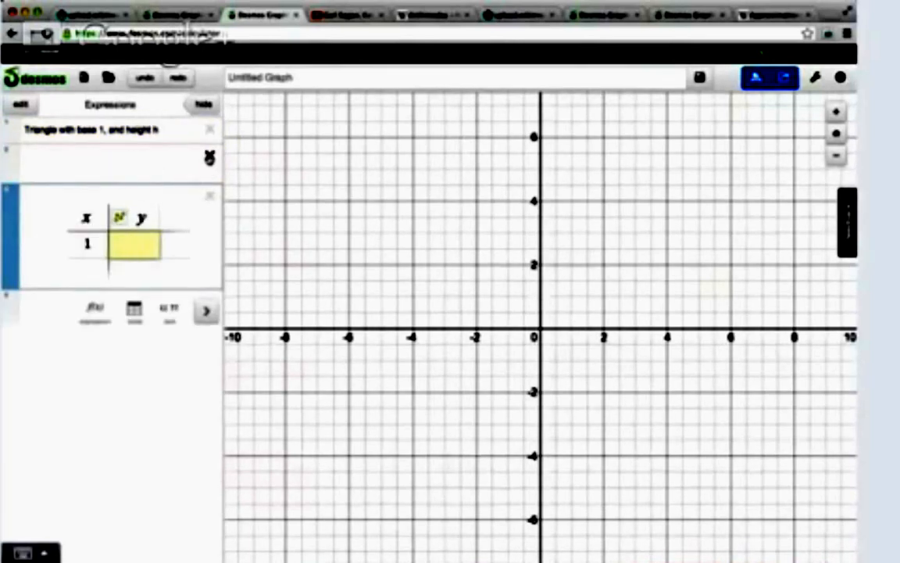
left_click(209, 160)
- Enter the point (0, 0) in the table's first row
left_click(94, 203)
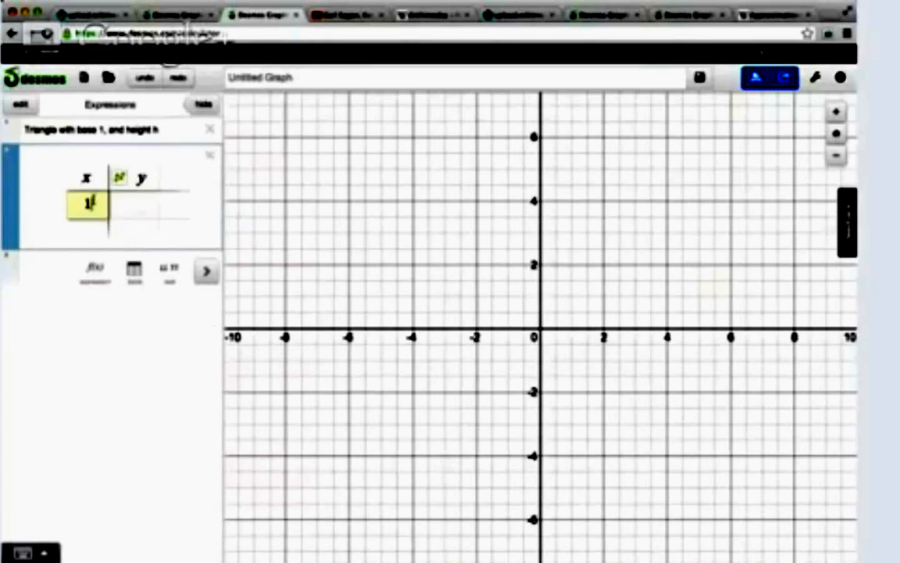
key("BackSpace")
type("0")
key("Tab")
type("0")
key("Return")
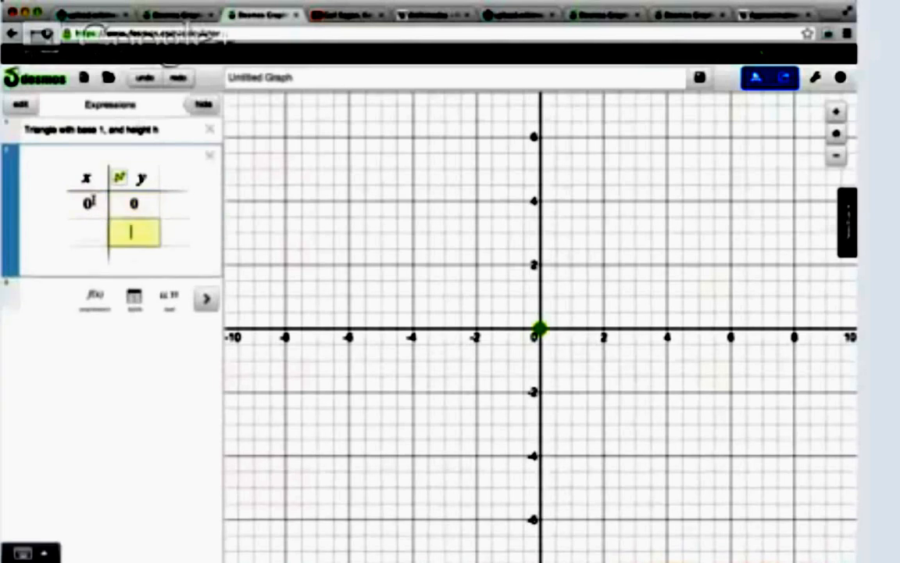
- Enter the point x = 0, y = 1 in the table's second row
key("shift+Tab")
type("1")
key("Tab")
key("shift+Tab")
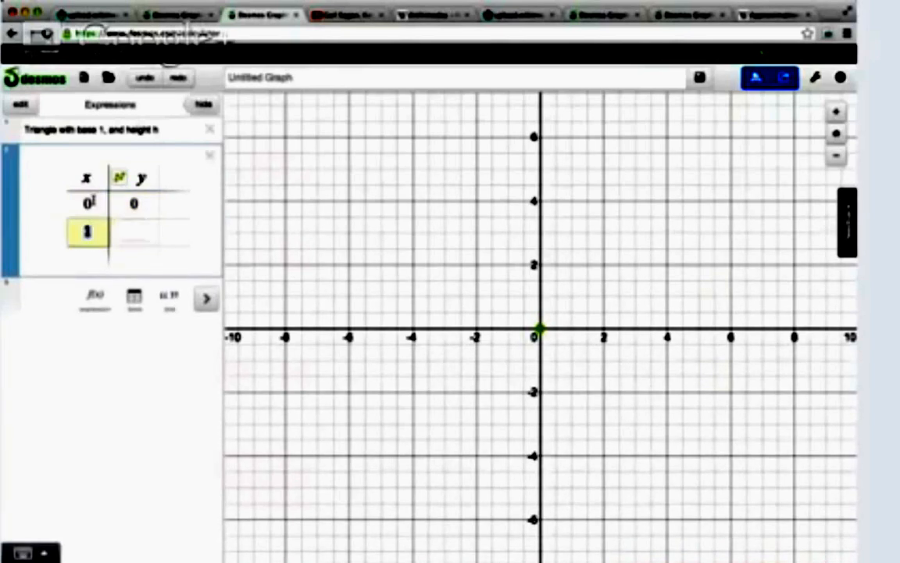
key("BackSpace")
type("0")
key("Tab")
type("1")
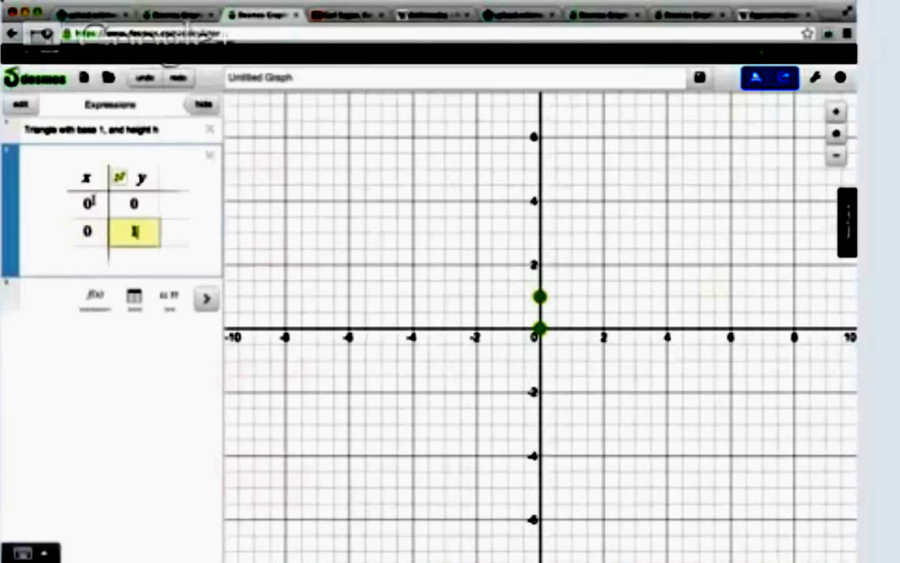
- Change the point in the table's second row to x = 1, y = 0
key("BackSpace")
key("Left")
key("BackSpace")
type("1")
key("Right")
type("0")
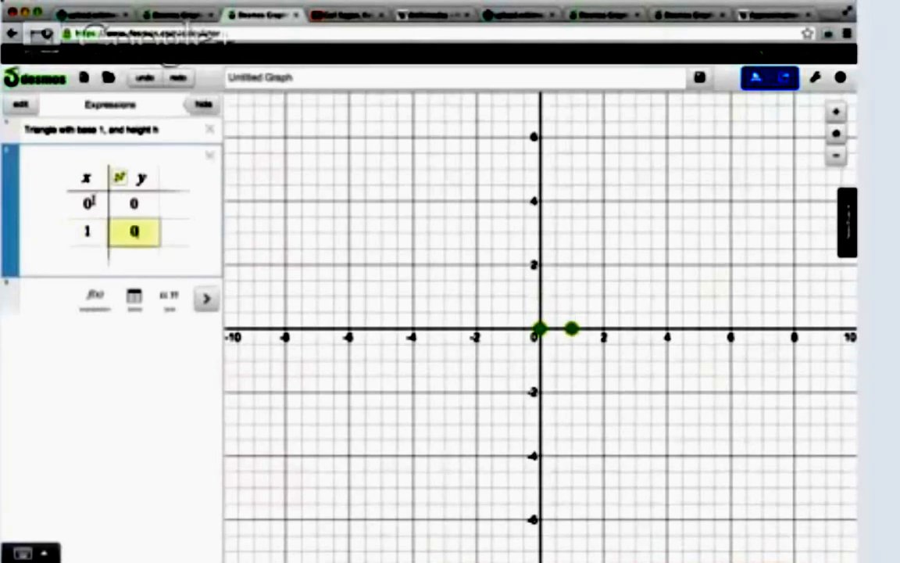
- Connect the table's plotted points with line segments, keeping the points shown
left_click(118, 178)
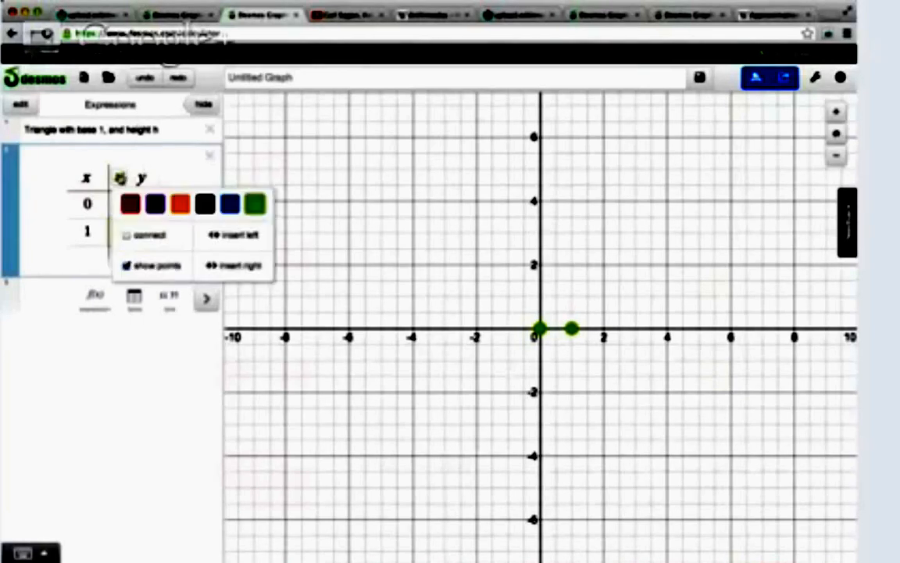
left_click(125, 233)
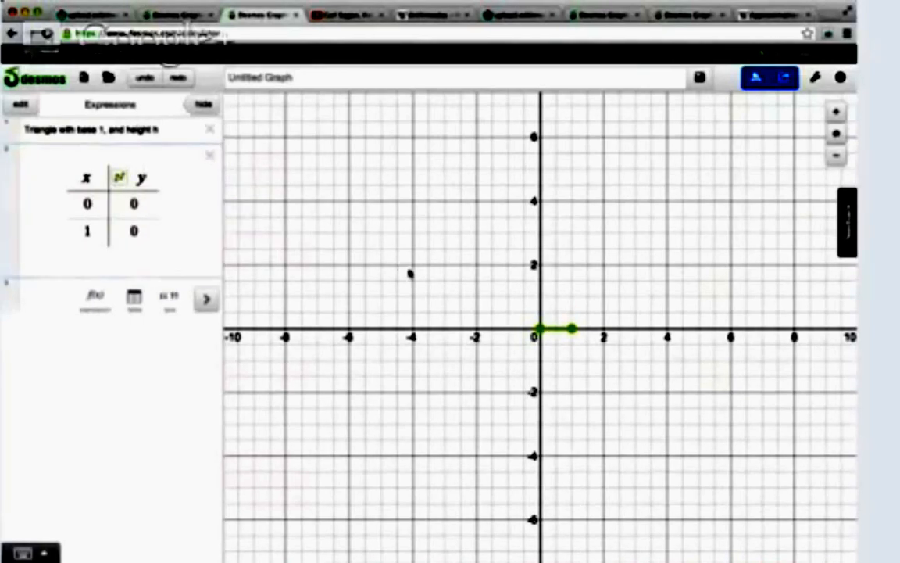
scroll(410, 273, "up", 3)
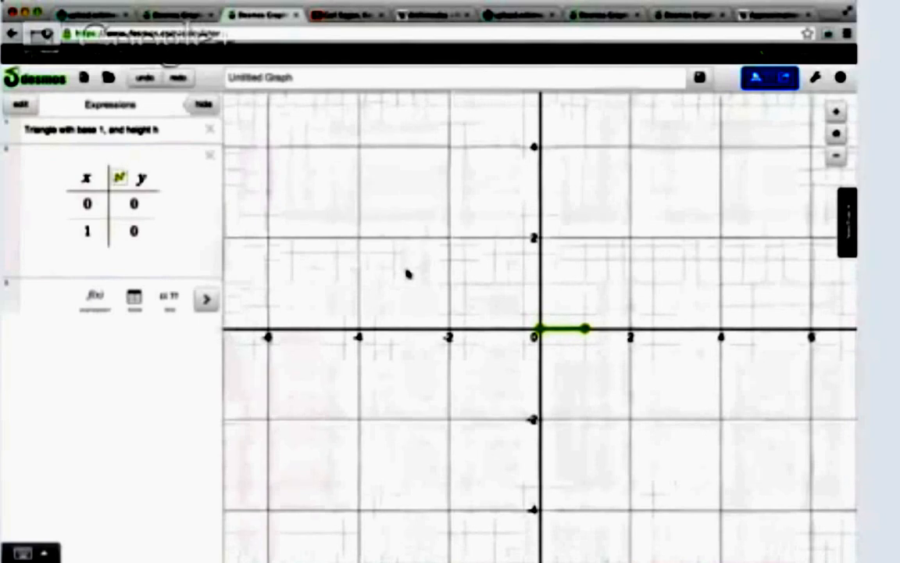
scroll(406, 273, "up", 2)
scroll(407, 273, "up", 2)
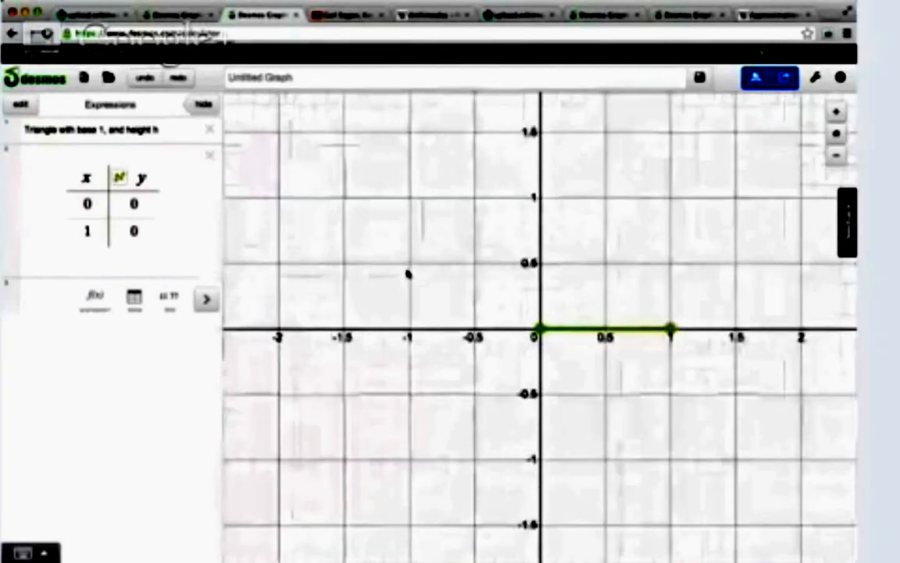
scroll(407, 273, "up", 1)
left_click_drag(564, 263, 365, 307)
scroll(400, 297, "up", 1)
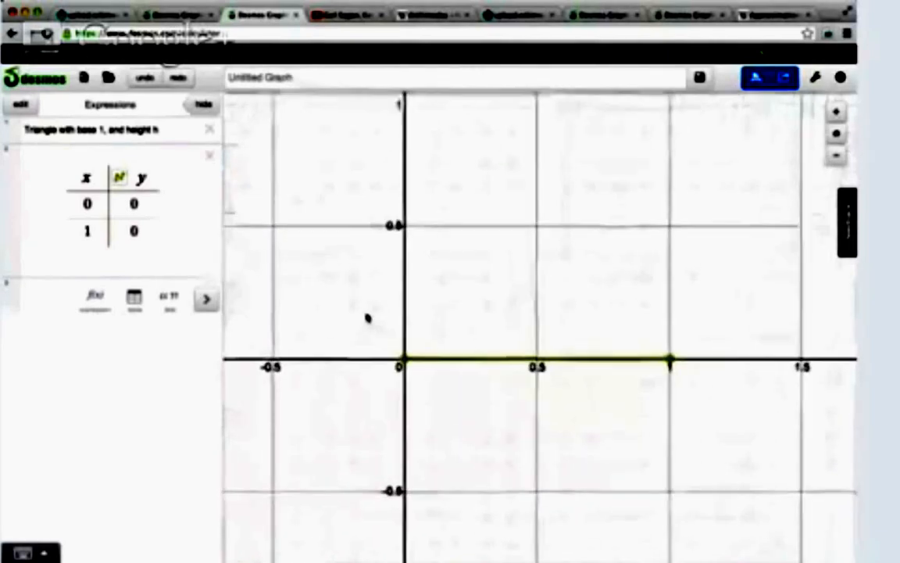
- Add a third row to the table with the point x = 1, y = h
left_click(140, 231)
key("Return")
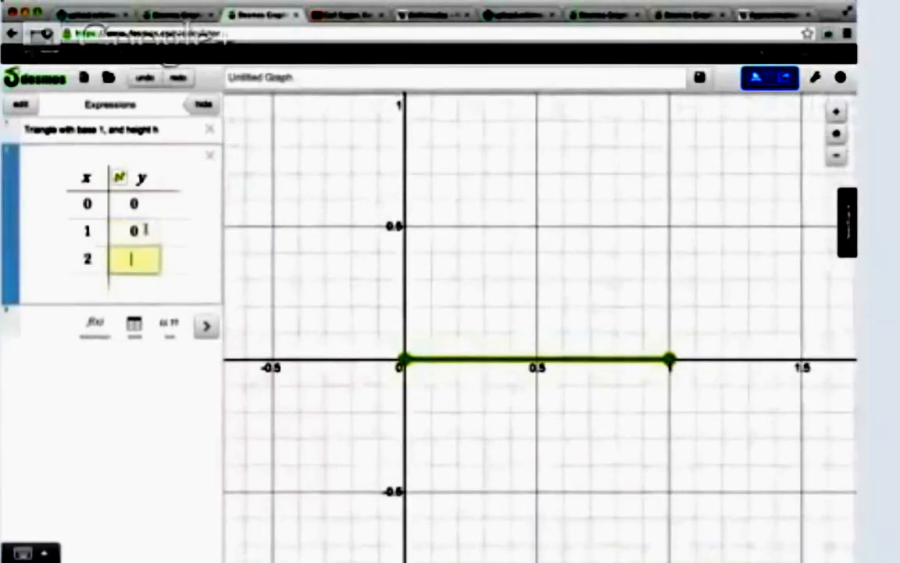
key("Left")
type("1")
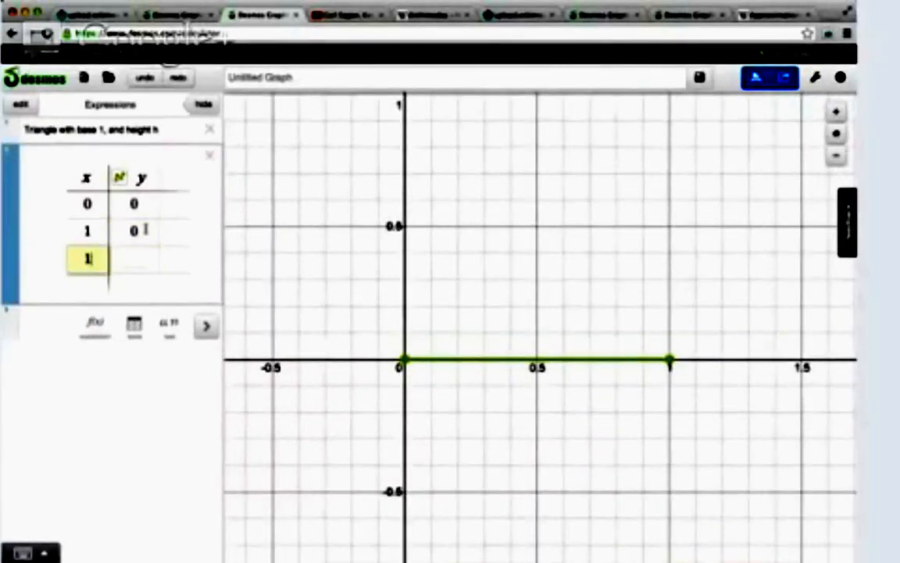
key("Right")
type("h")
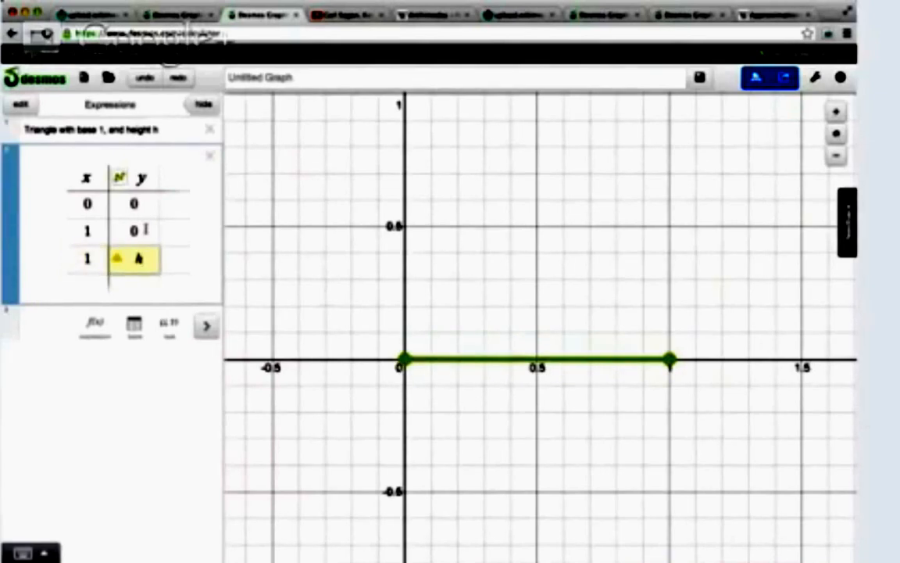
- Add a fourth row to the table with the point (0, 0) to close the triangle
key("Return")
key("Left")
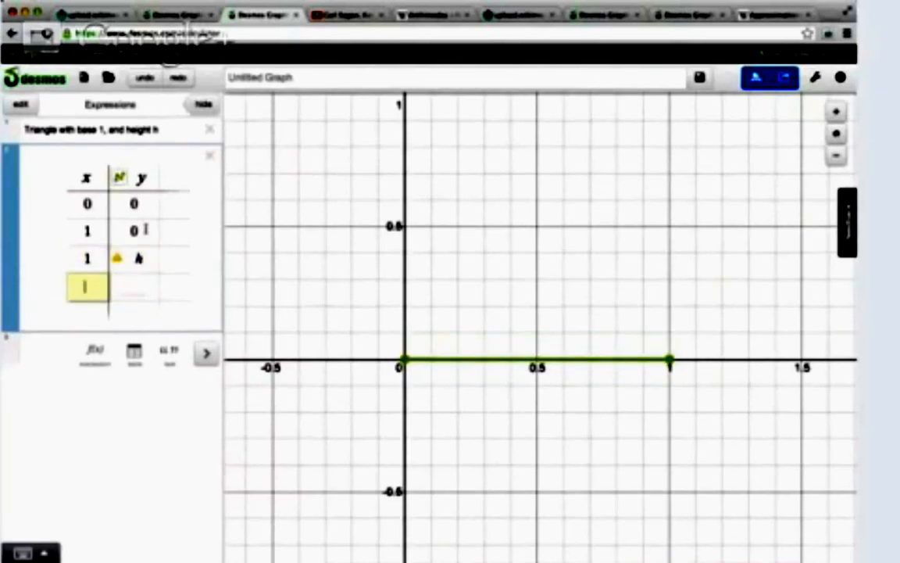
type("0")
key("Right")
type("0")
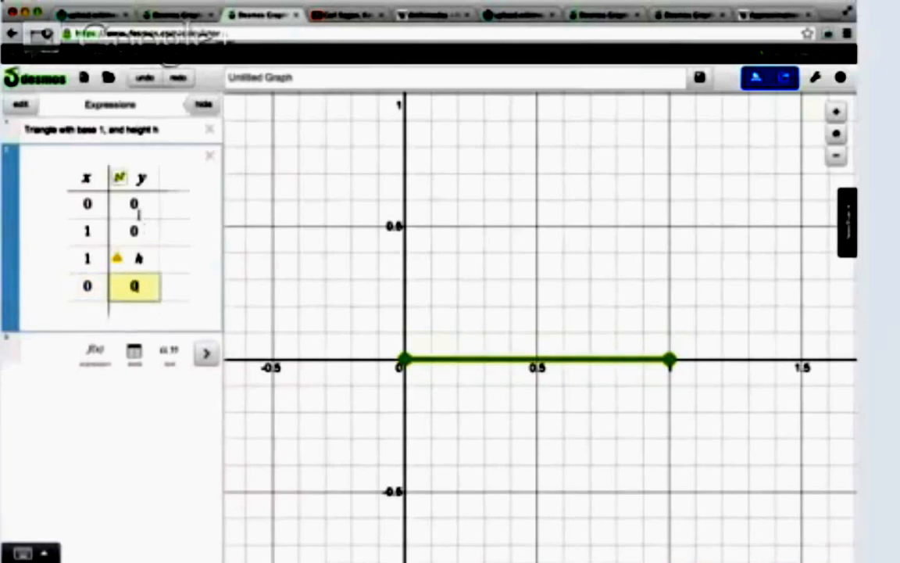
- Define the undefined height variable as h = 1 in a new expression below the table
mouse_move(118, 258)
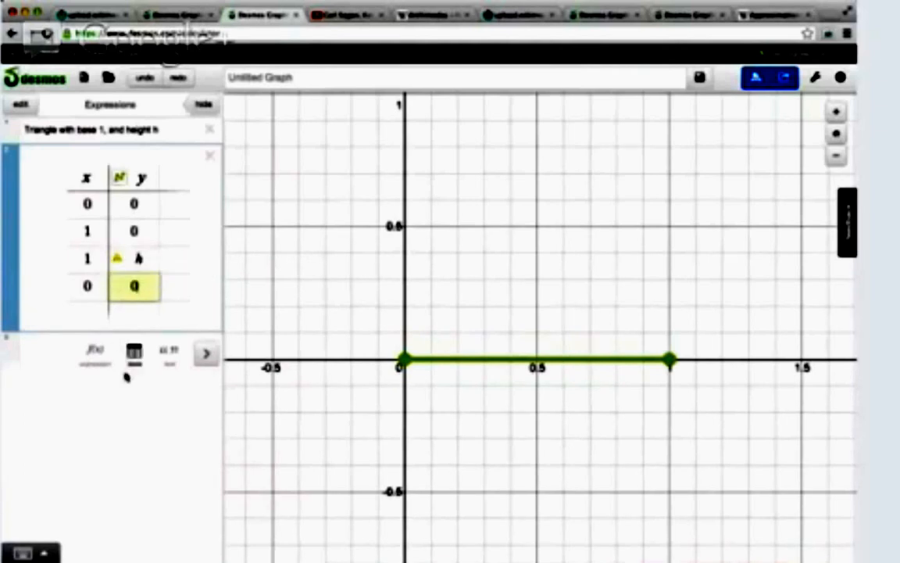
left_click(206, 353)
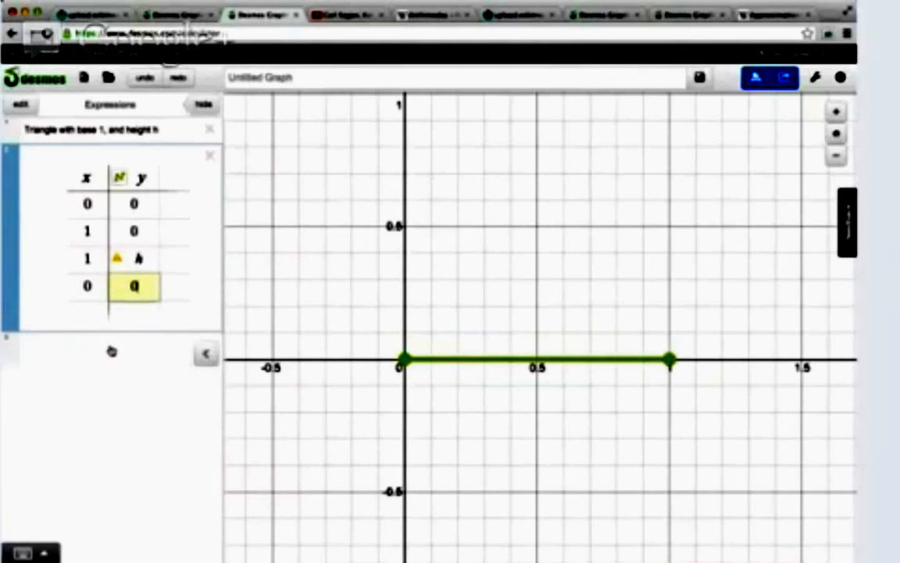
left_click(118, 345)
type("h=1")
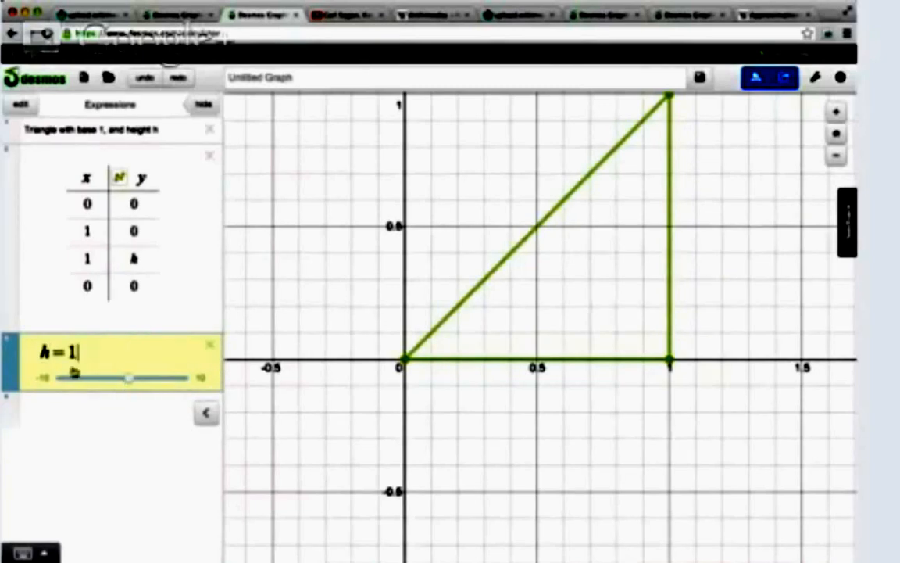
- Limit the h slider to the range 0 to 1
left_click(40, 379)
type("0")
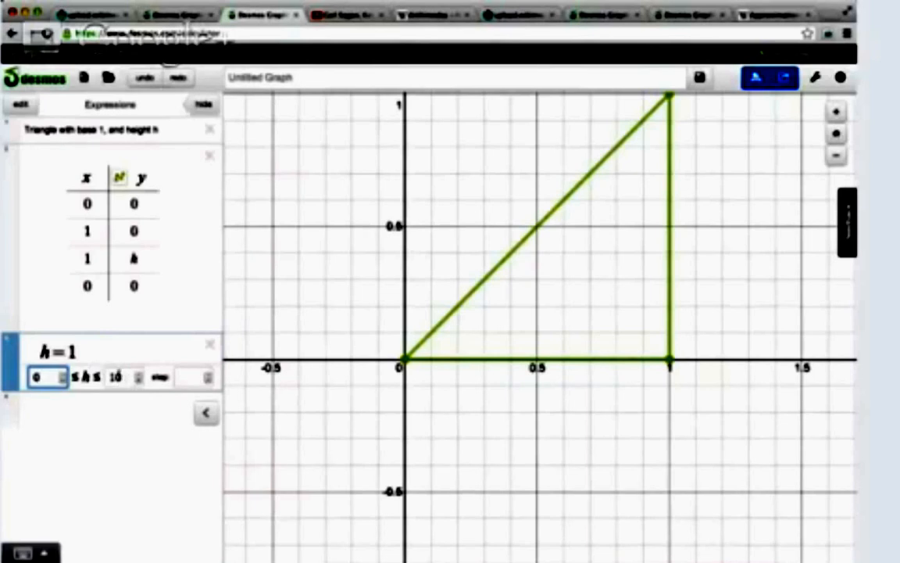
left_click(117, 376)
type("2")
key("BackSpace")
type("1")
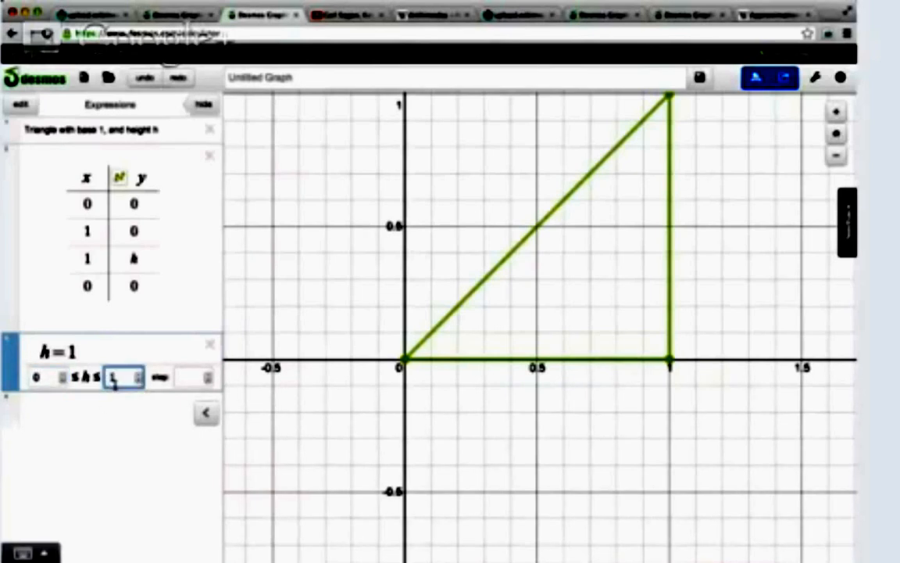
left_click(390, 442)
- Vary the triangle's height with the h slider, ending at h = 0.77
left_click_drag(362, 382, 350, 411)
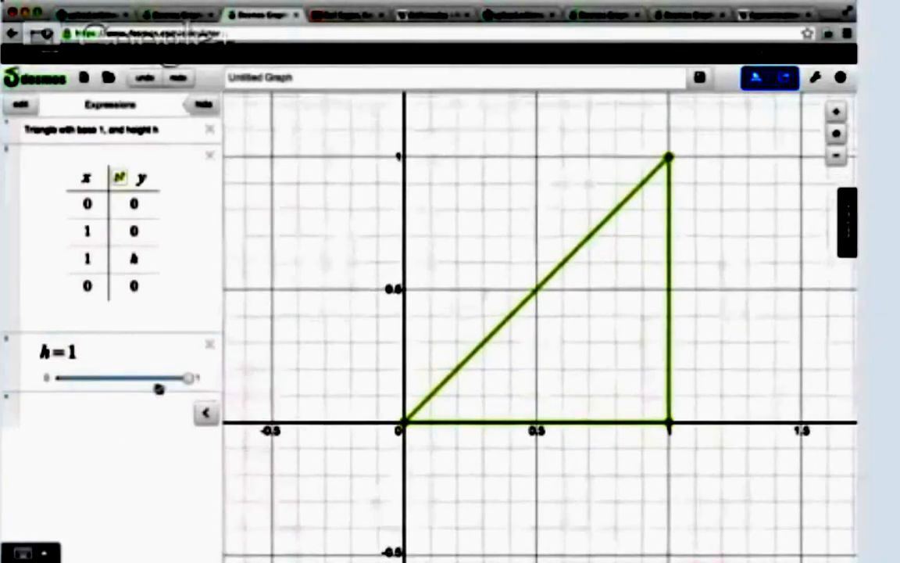
left_click_drag(187, 378, 115, 382)
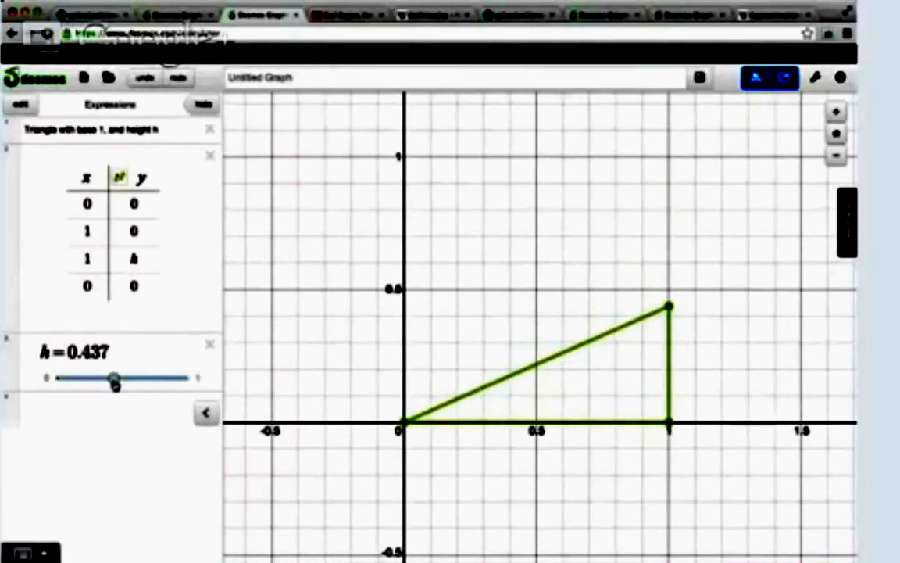
left_click_drag(115, 383, 158, 366)
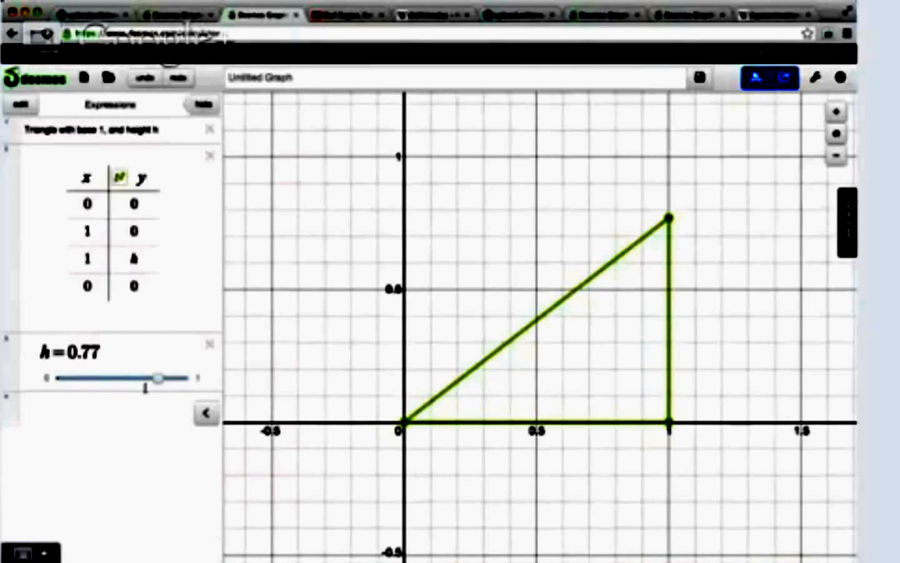
- Graph the unit circle by adding the polar equation r = 1 below the h slider
left_click(136, 355)
key("Return")
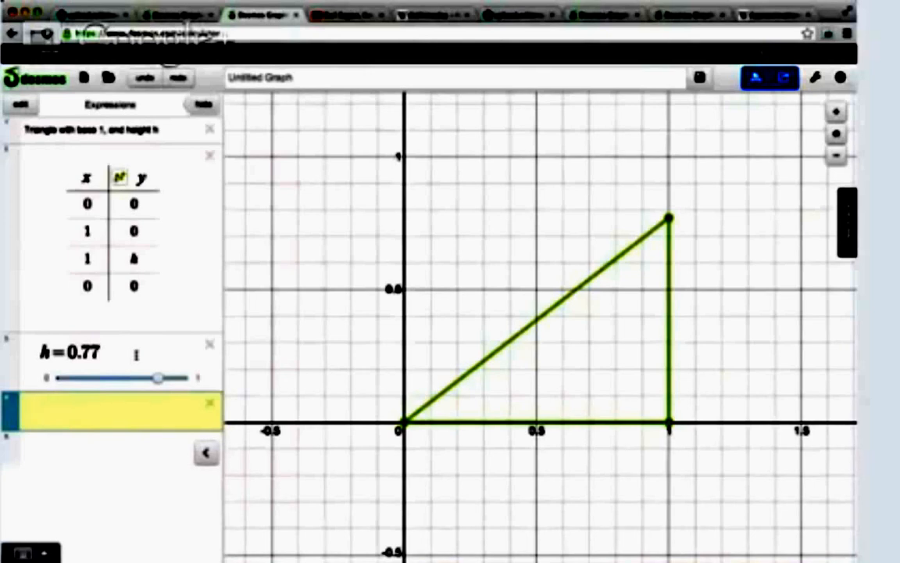
type("r=")
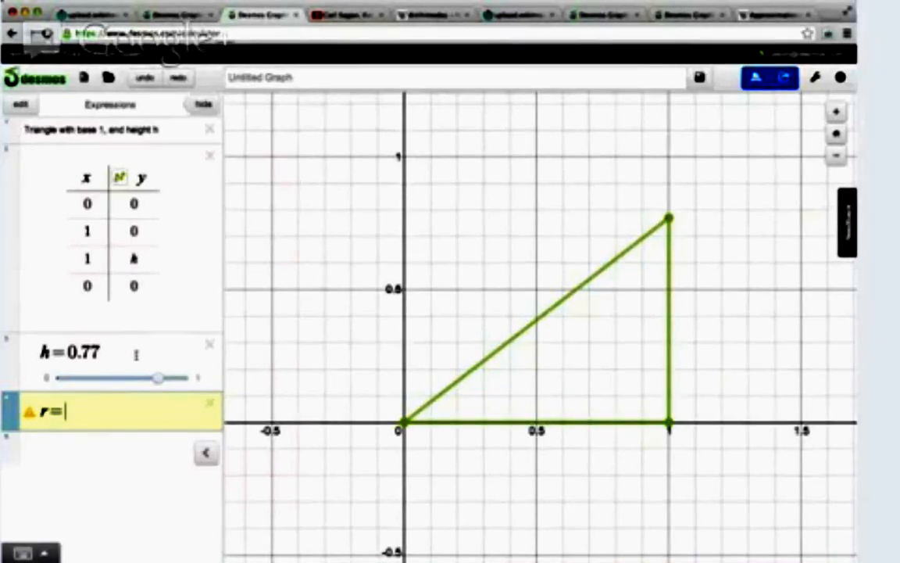
type("1")
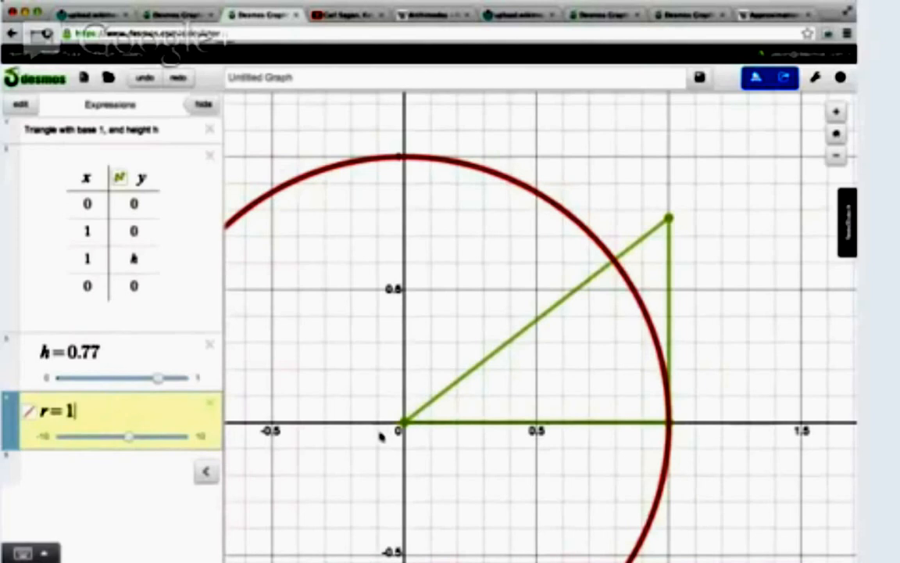
scroll(381, 436, "up", 2)
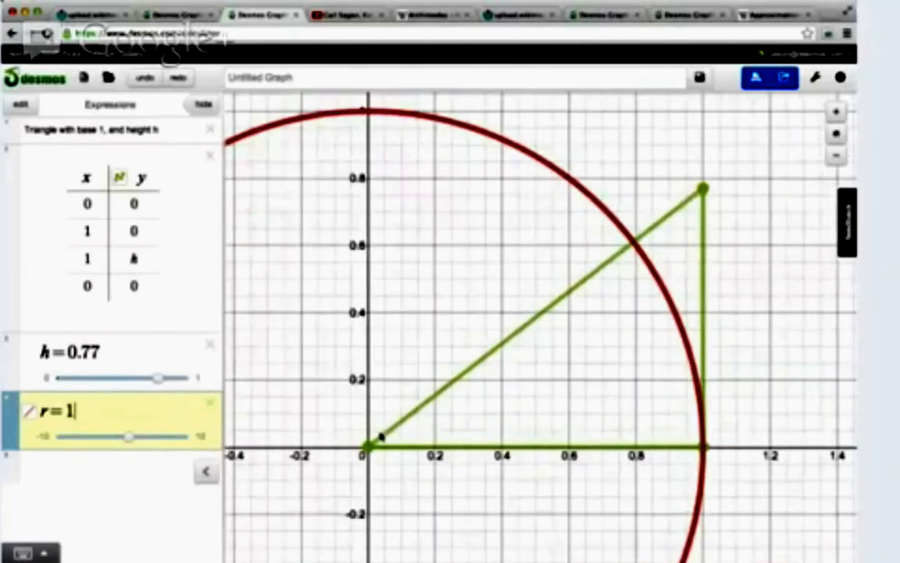
scroll(380, 436, "down", 3)
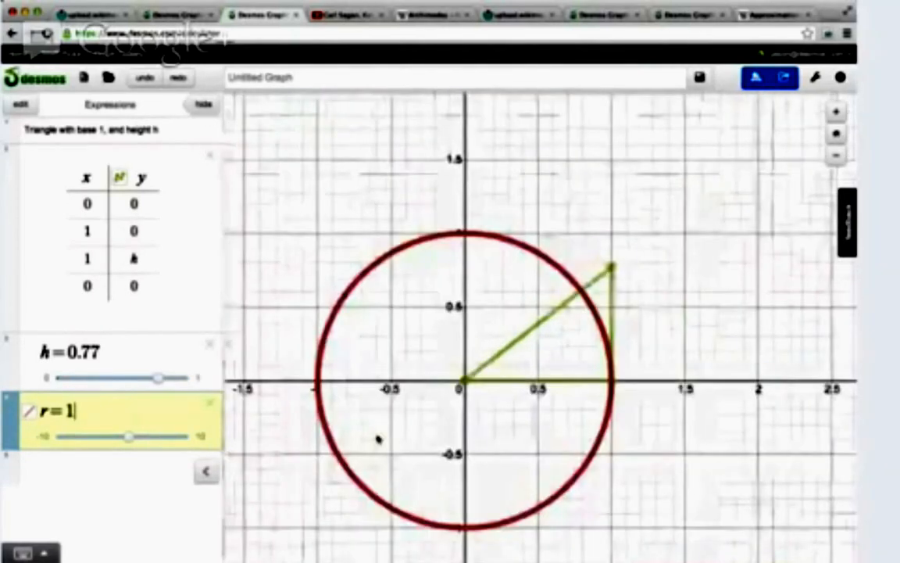
scroll(376, 439, "up", 3)
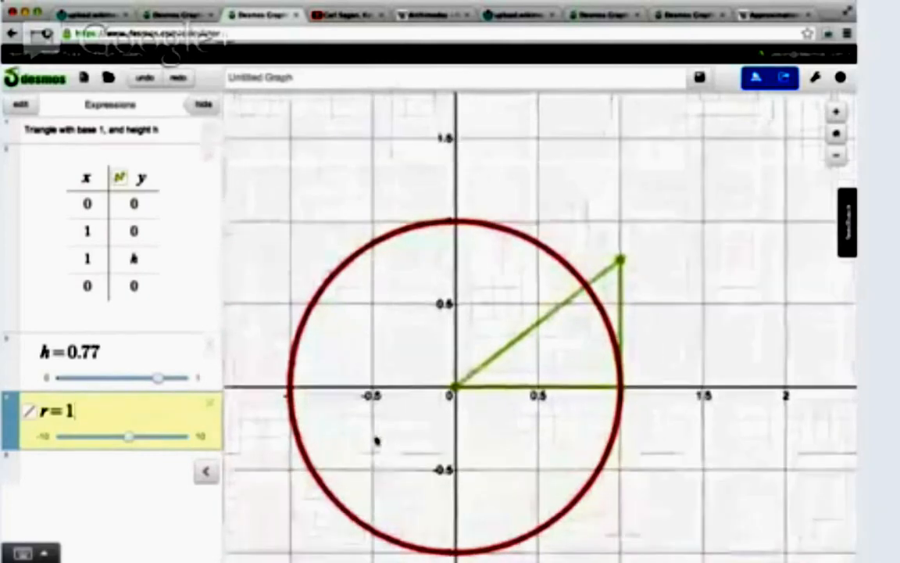
scroll(377, 439, "up", 3)
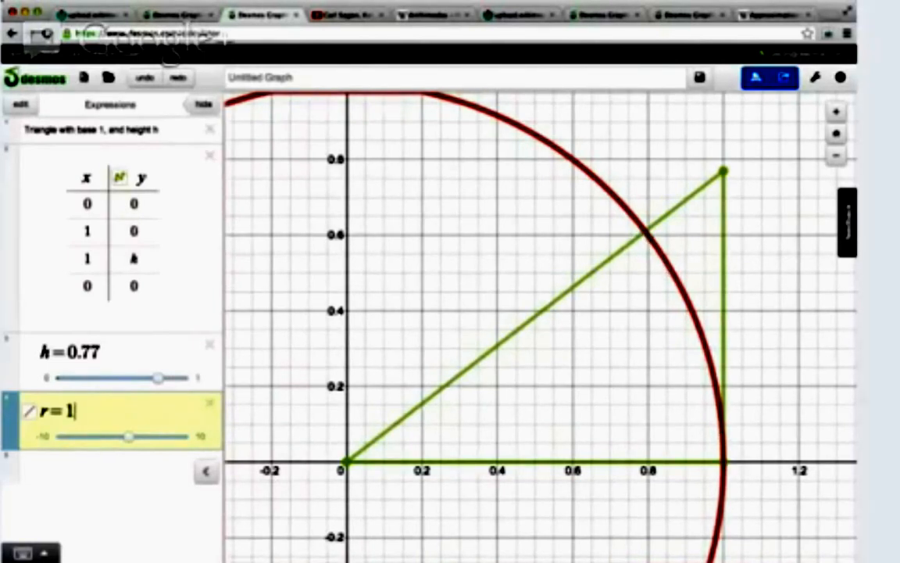
- Insert a second table below the circle equation and enter the point x = c, y = ch in its first row
left_click(67, 494)
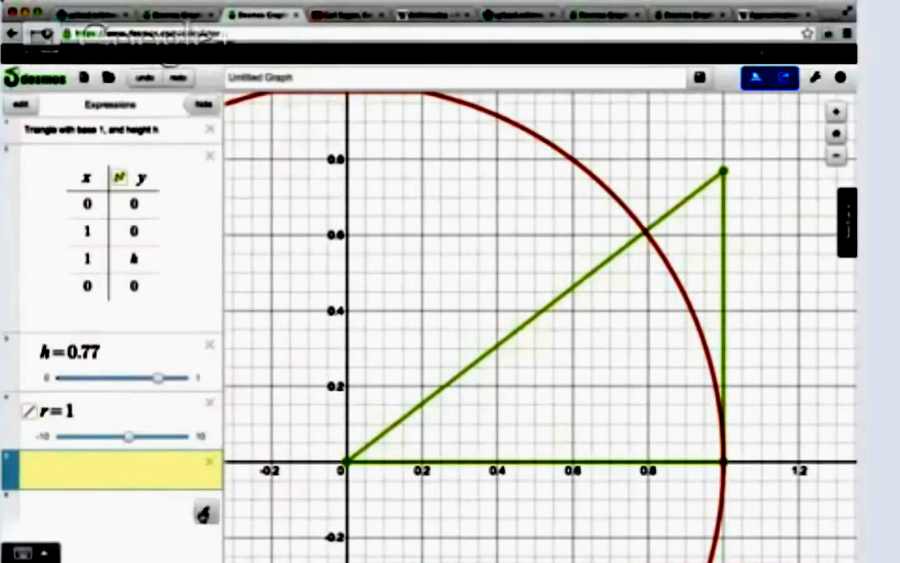
left_click(206, 511)
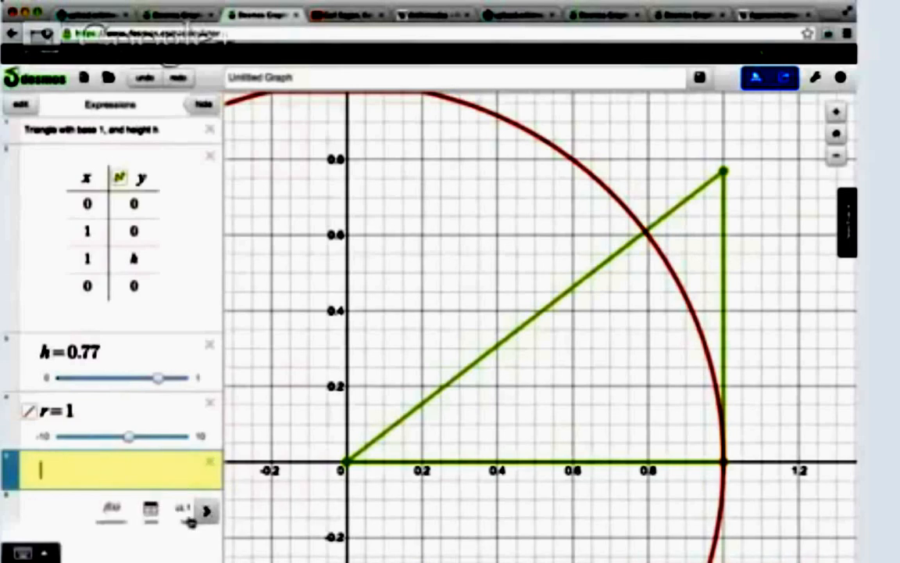
left_click(134, 512)
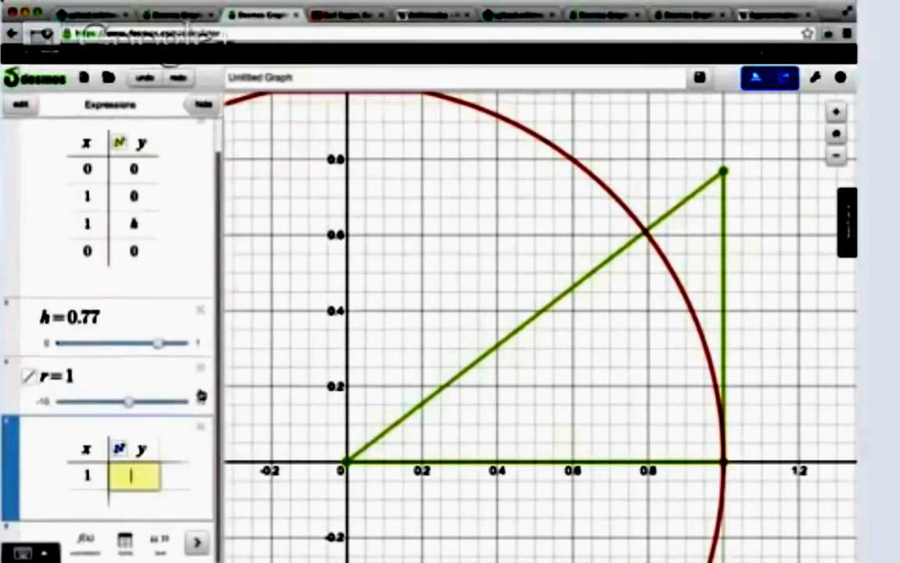
left_click(110, 473)
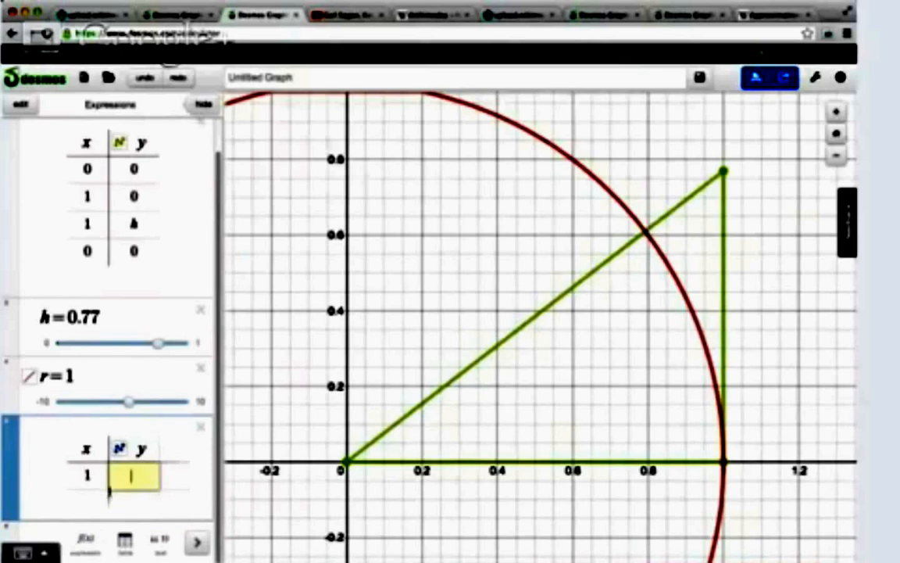
left_click(92, 475)
key("BackSpace")
type("c")
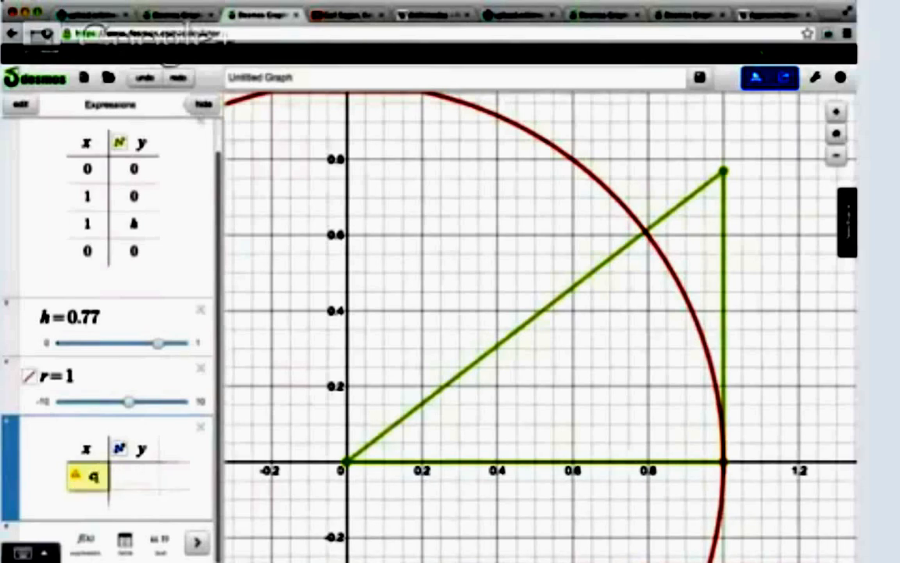
left_click(133, 477)
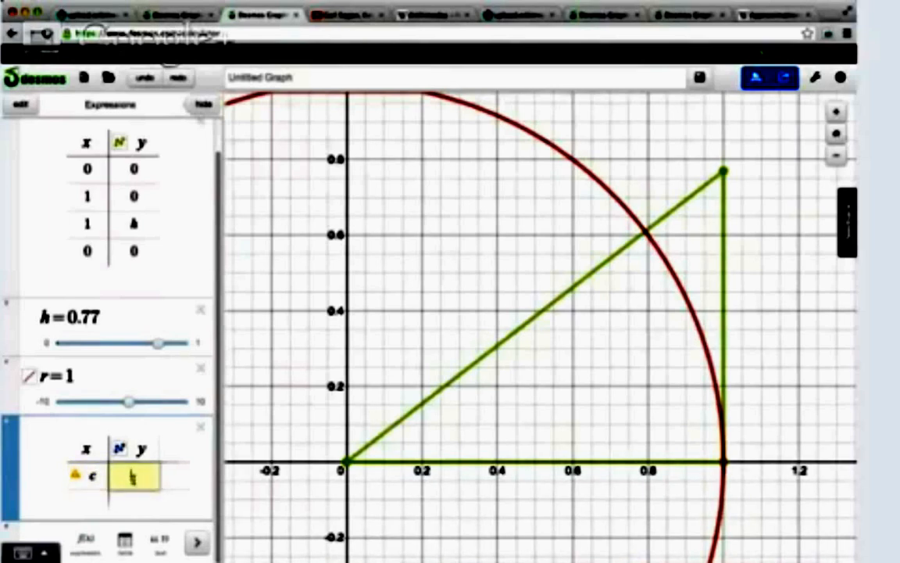
type("s")
type("h")
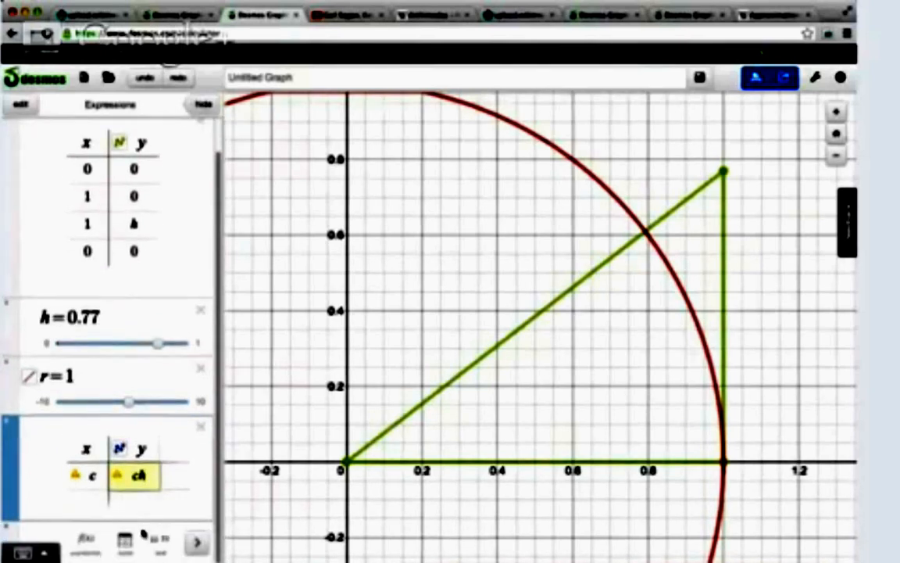
- Define the variable c = 1 in a new expression below the second table
left_click(111, 535)
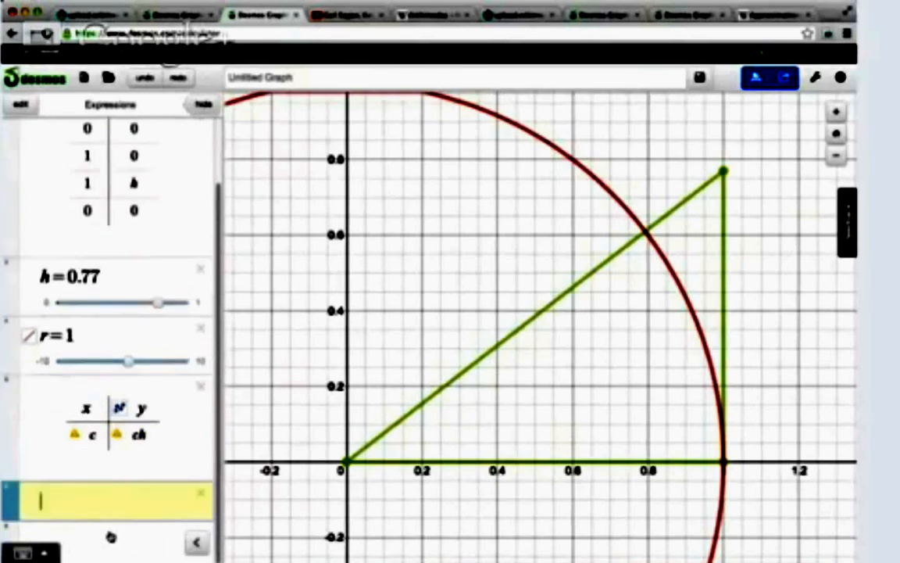
type("c=1")
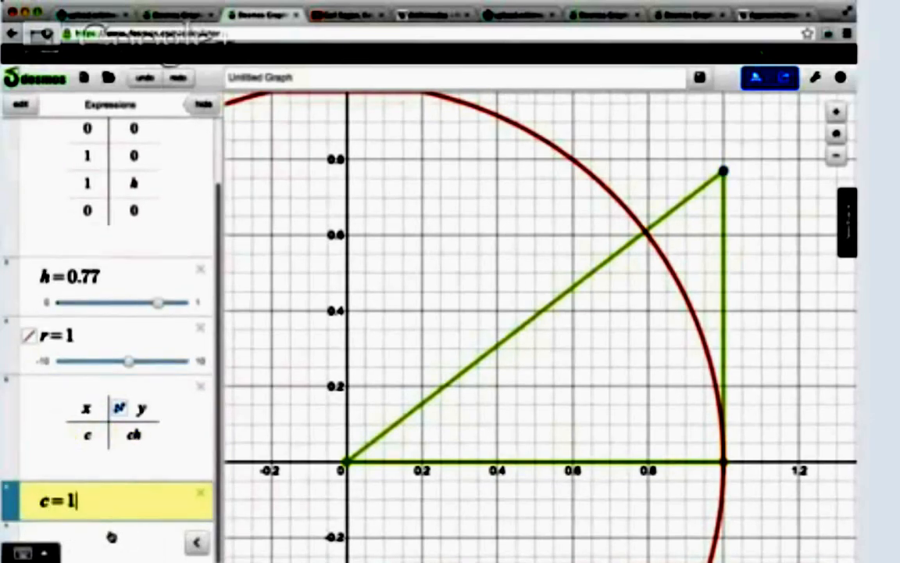
- Limit the c slider to the range 0 to 1 and set c to 0.793, placing the point on the circle
left_click(43, 527)
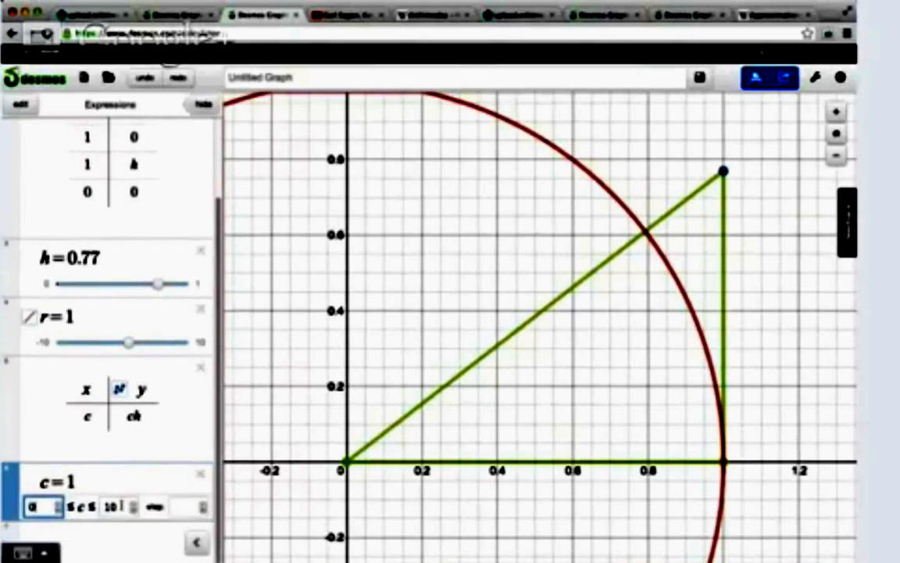
key("Tab")
type("1")
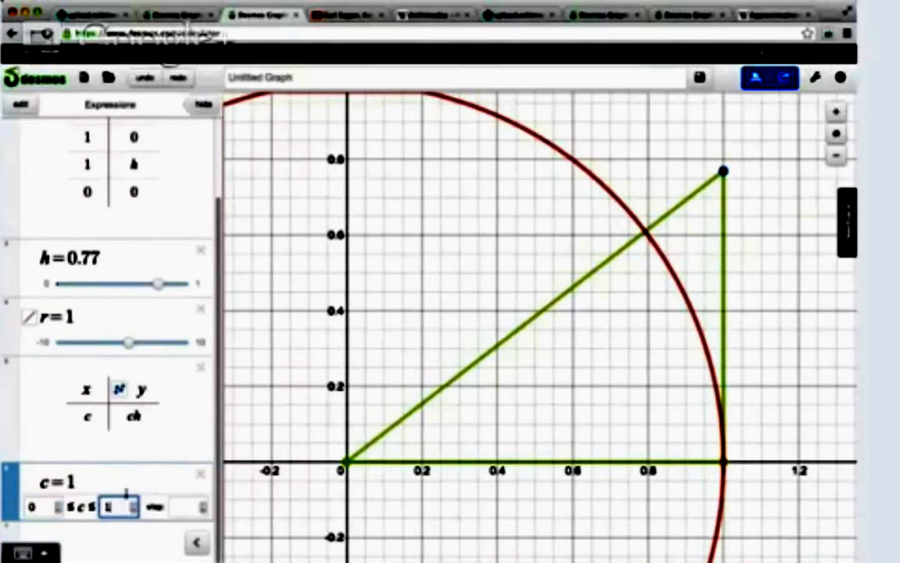
key("Return")
left_click_drag(186, 511, 161, 512)
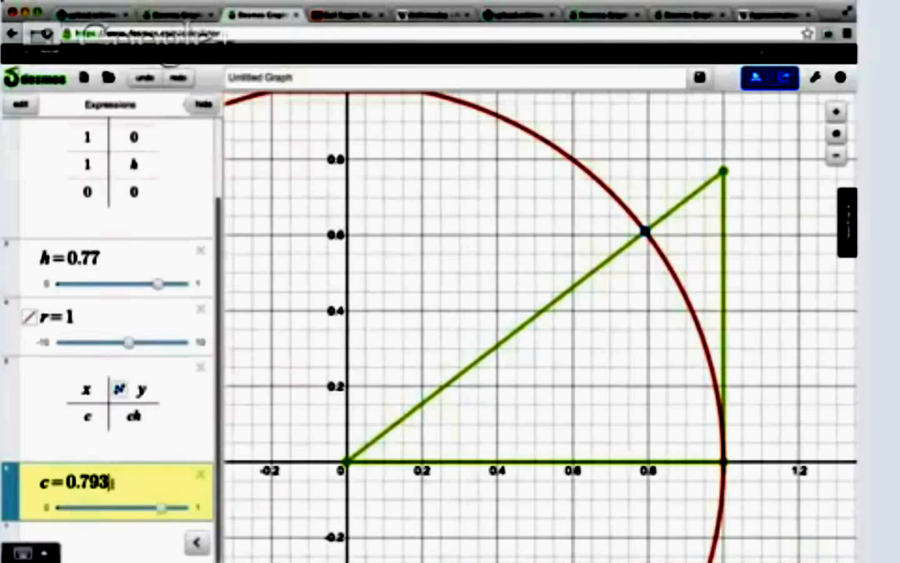
key("Return")
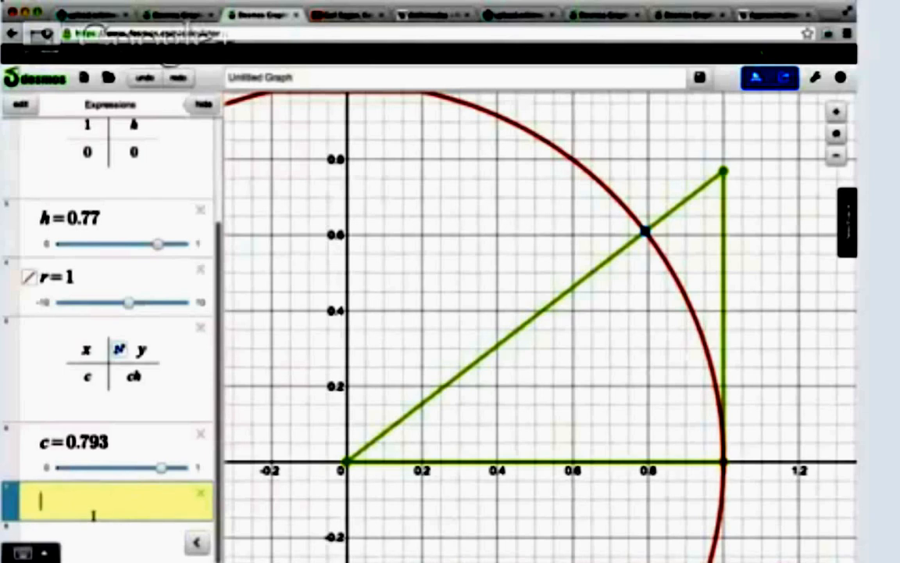
- Add a second row with the point x = 1, y = 0 to the table containing (c, ch)
left_click(142, 375)
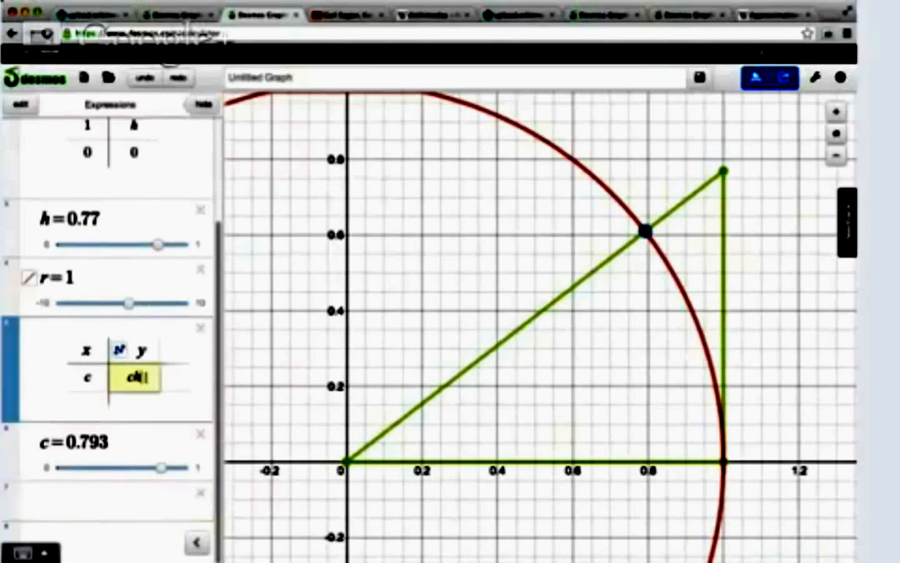
key("Return")
key("Left")
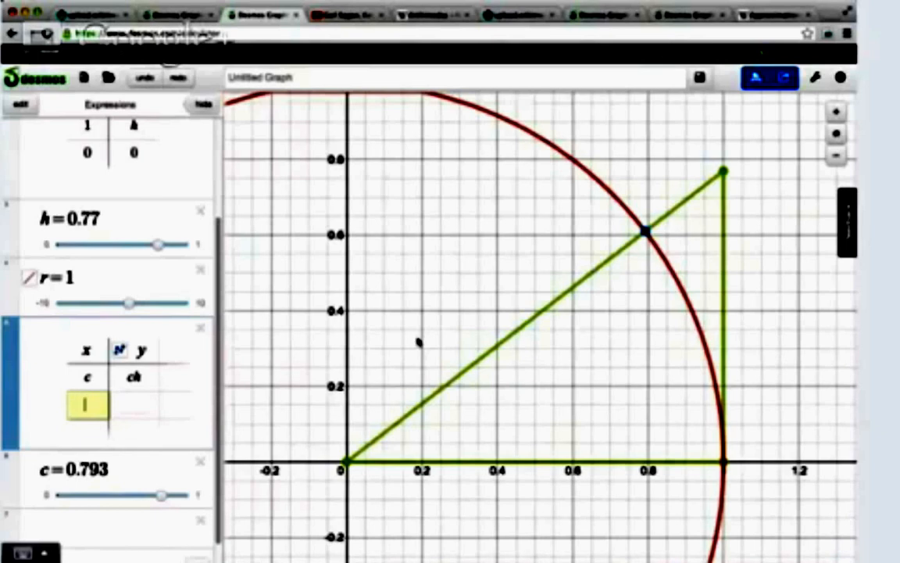
type("1")
key("Tab")
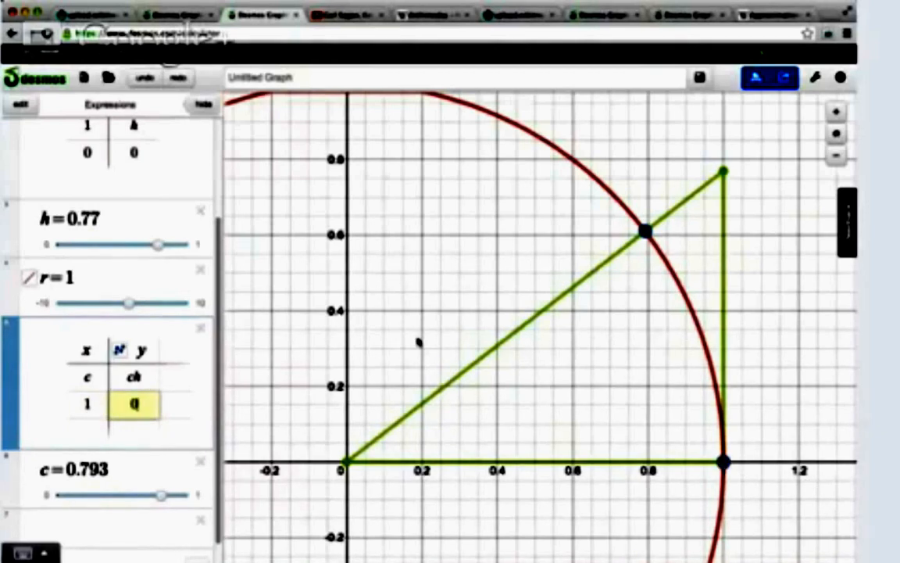
- Connect the points of the second table with a line to draw the chord
left_click(120, 350)
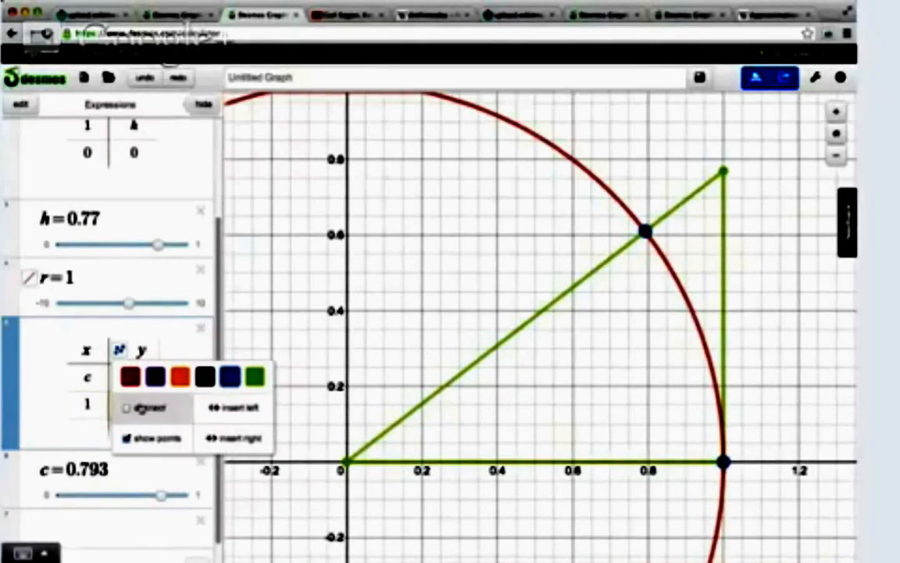
left_click(127, 407)
left_click(291, 258)
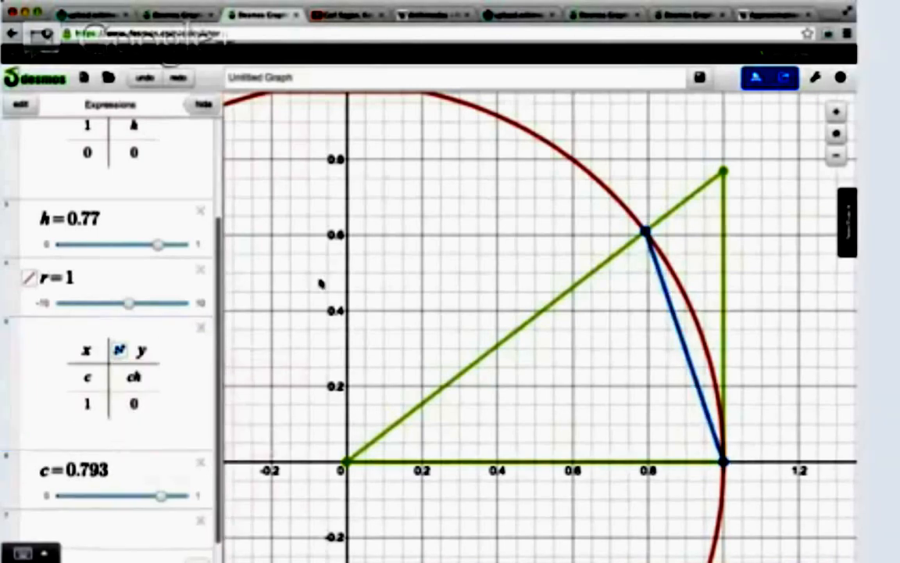
- Try the h and c sliders to examine how the chord's endpoint sits on the circle, ending at h = 0.77 and c = 0.793
scroll(70, 368, "up", 4)
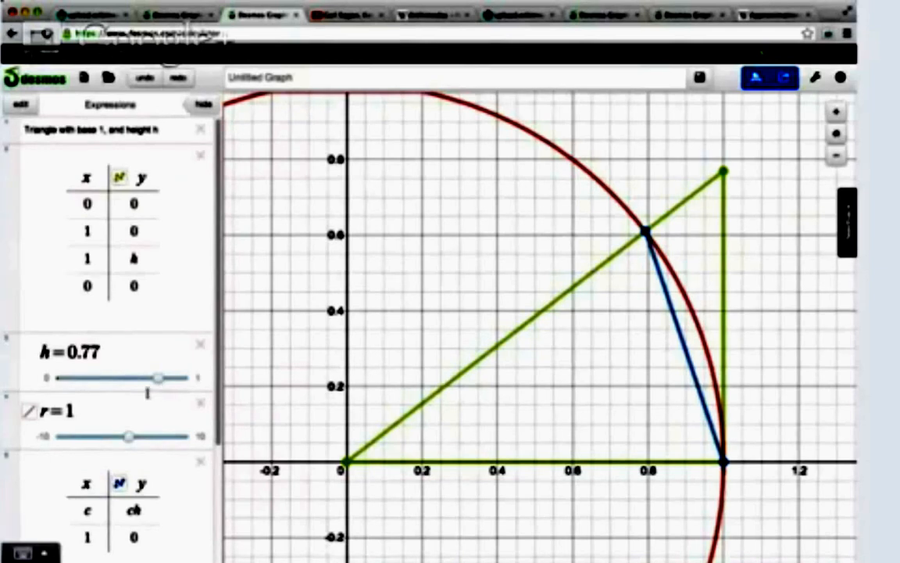
mouse_move(159, 381)
left_mouse_down()
mouse_move(128, 380)
mouse_move(144, 379)
mouse_move(163, 360)
mouse_move(156, 363)
left_mouse_up()
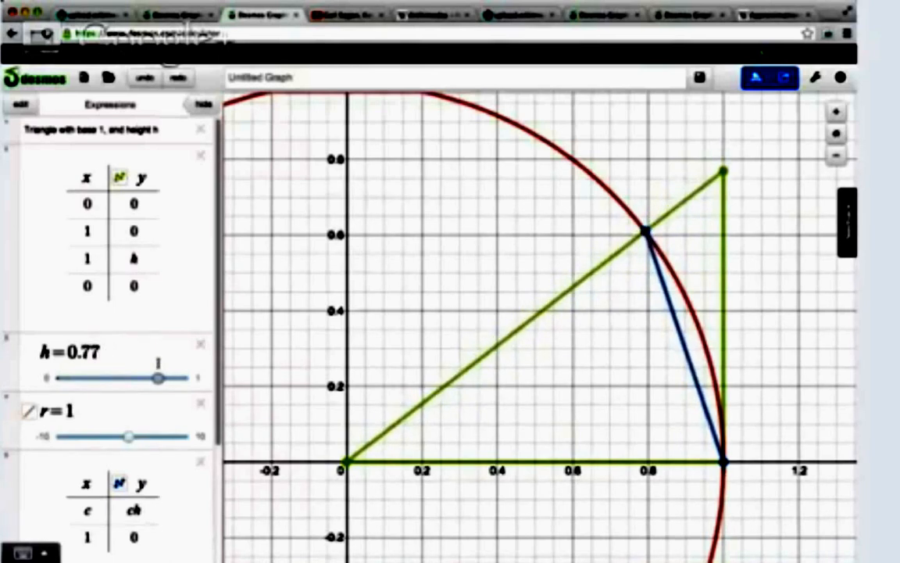
scroll(117, 402, "down", 5)
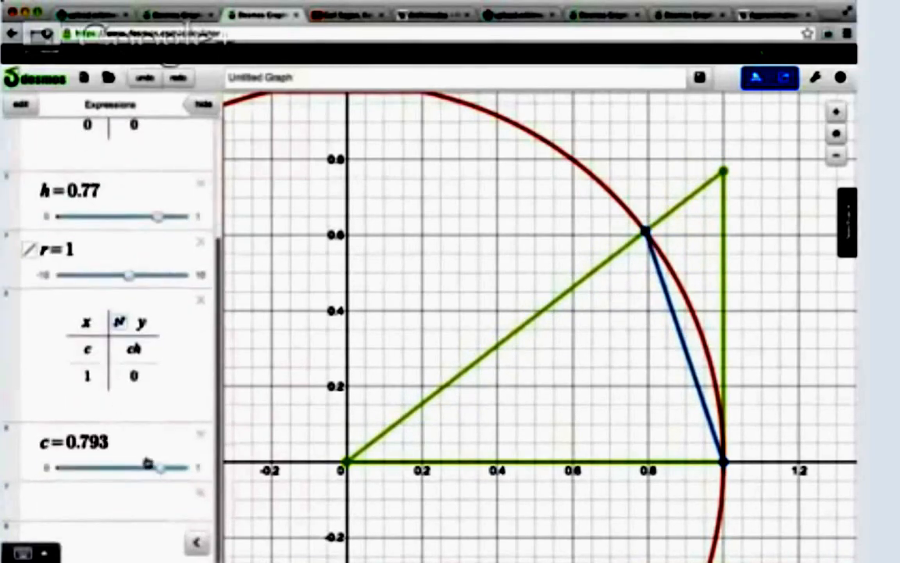
mouse_move(160, 468)
left_mouse_down()
mouse_move(126, 469)
mouse_move(160, 468)
left_mouse_up()
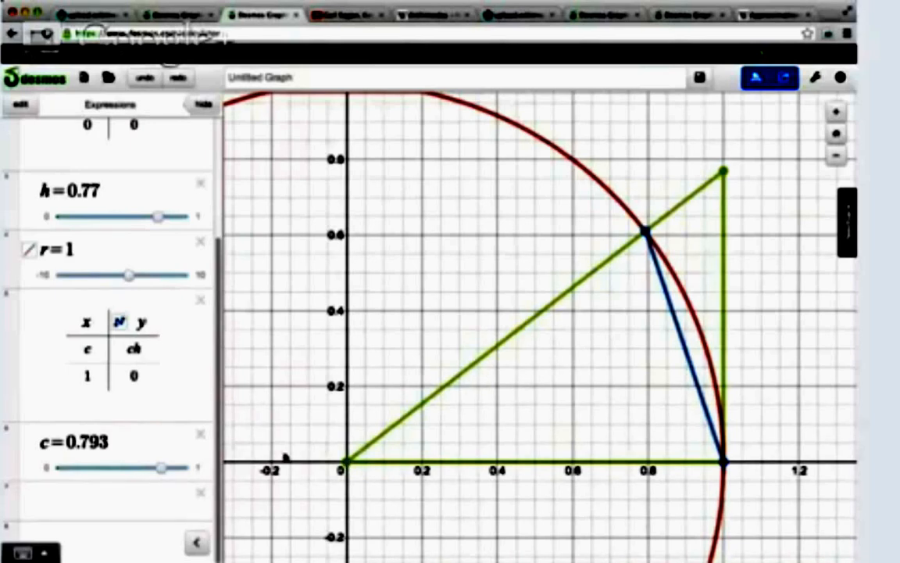
- Enter the similar-triangles proportion c/1 = 1/√(1 + h²) in the expression below the c slider
left_click(78, 501)
type("c/")
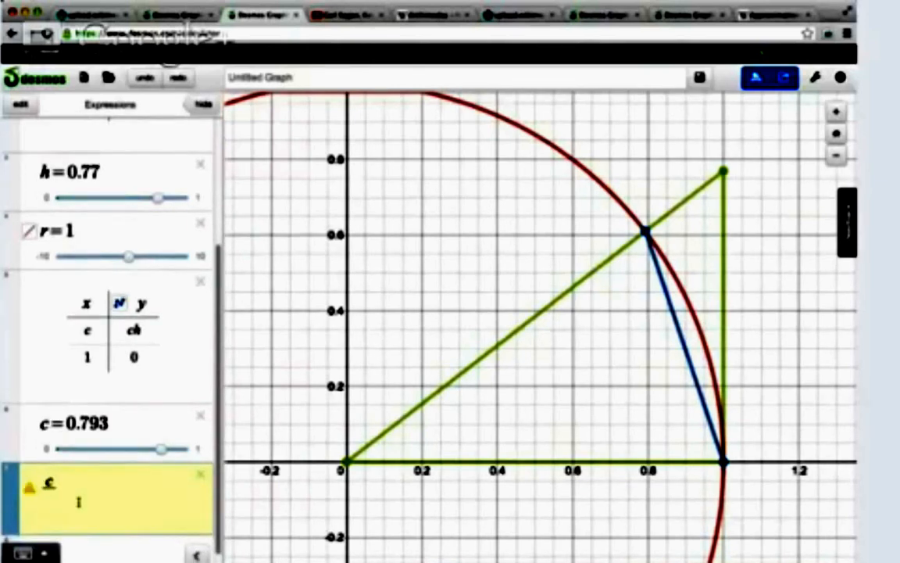
type("1")
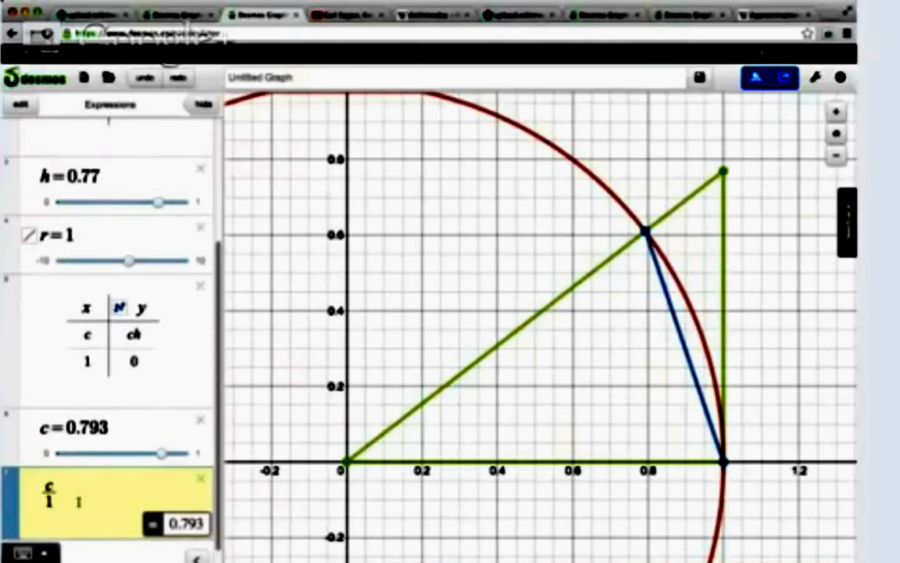
type("=")
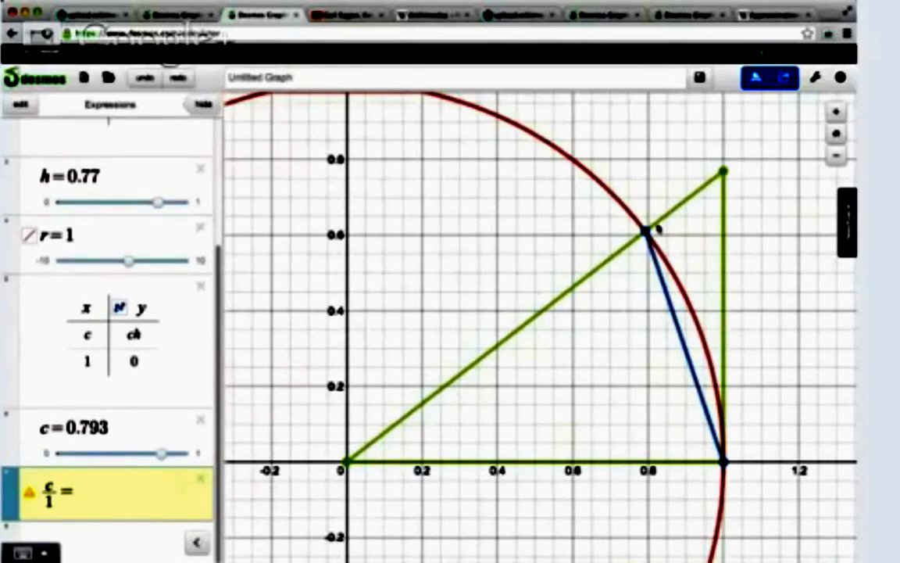
type("1/")
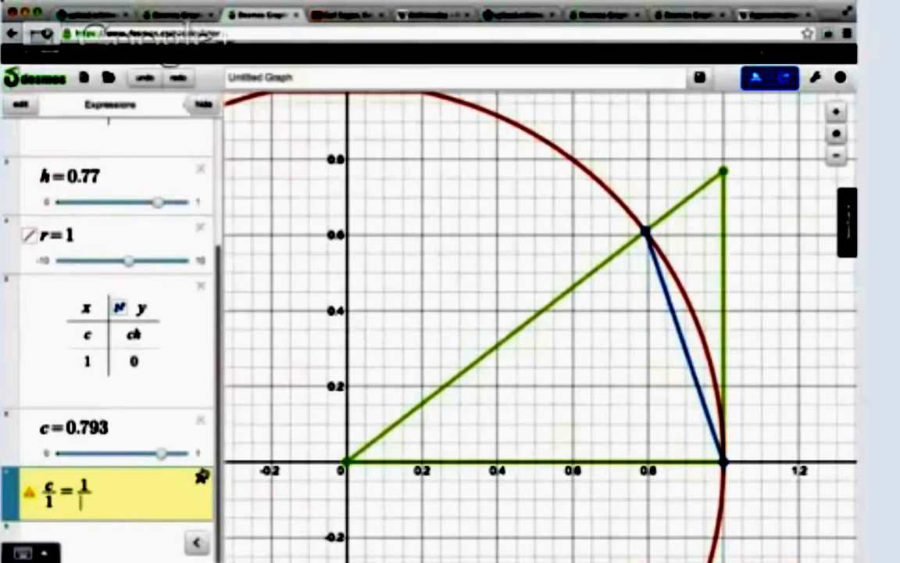
type("sqrt1")
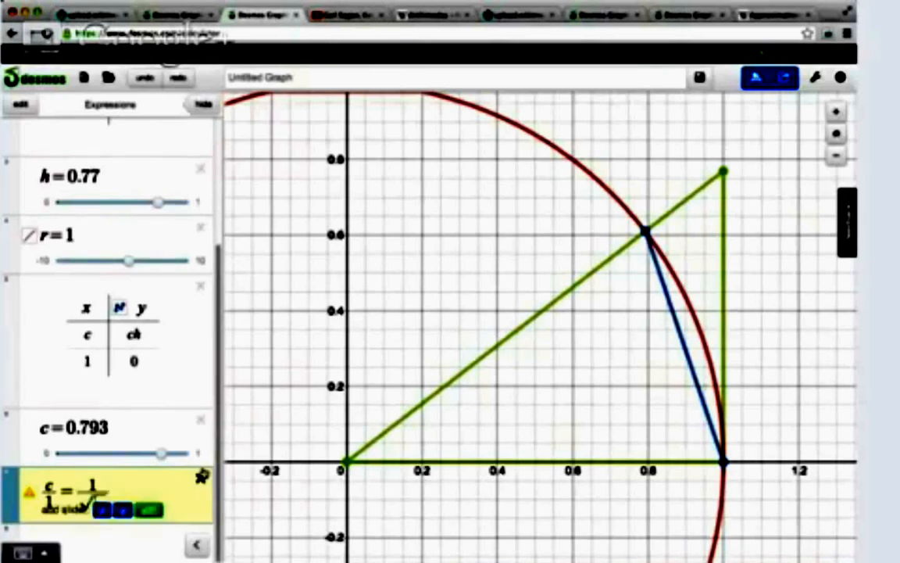
type("+h")
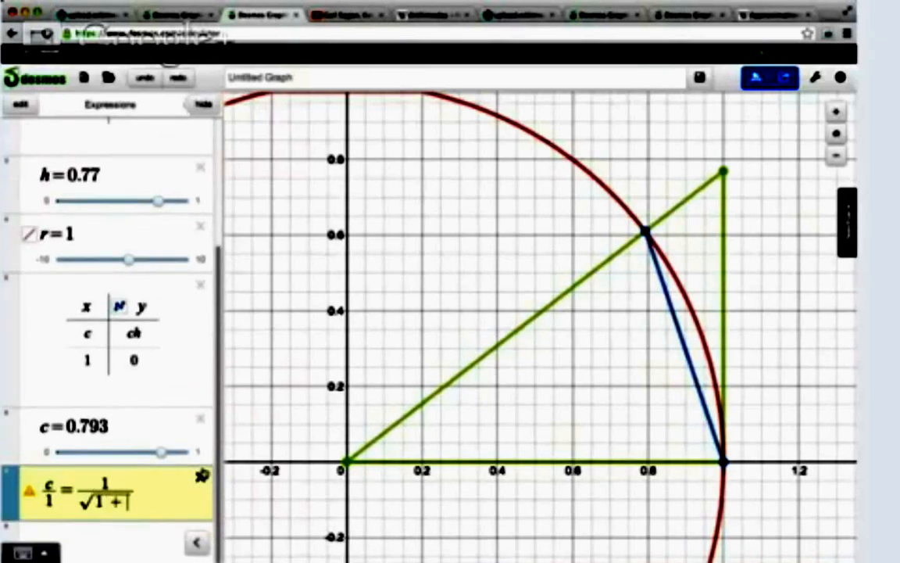
type("^2")
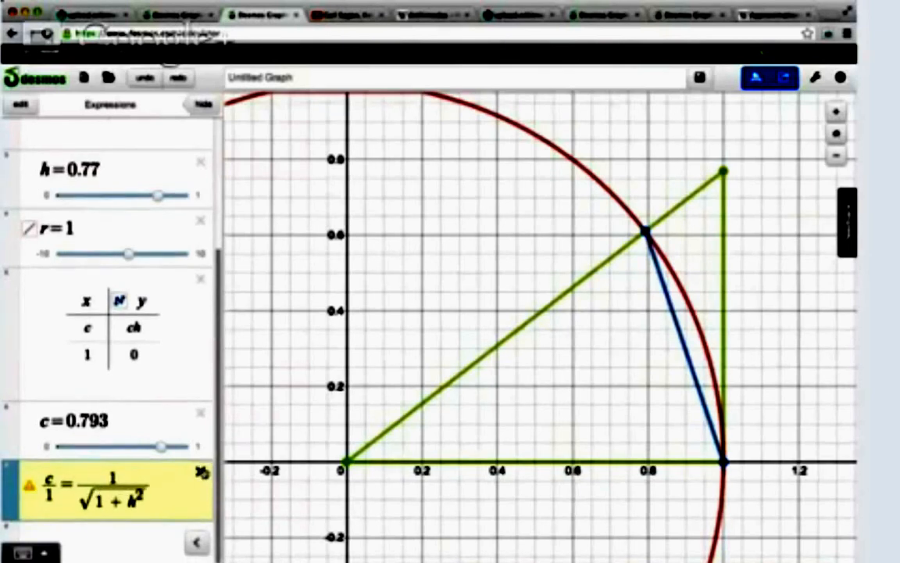
- Simplify the proportion to c = 1/√(1 + h²) and delete the c slider expression
left_click(59, 489)
key("BackSpace")
key("BackSpace")
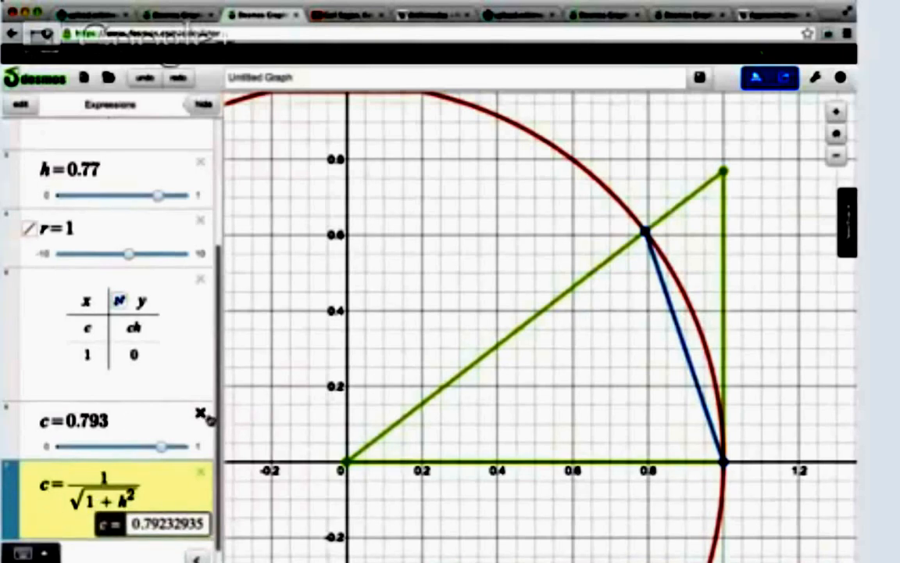
left_click(201, 412)
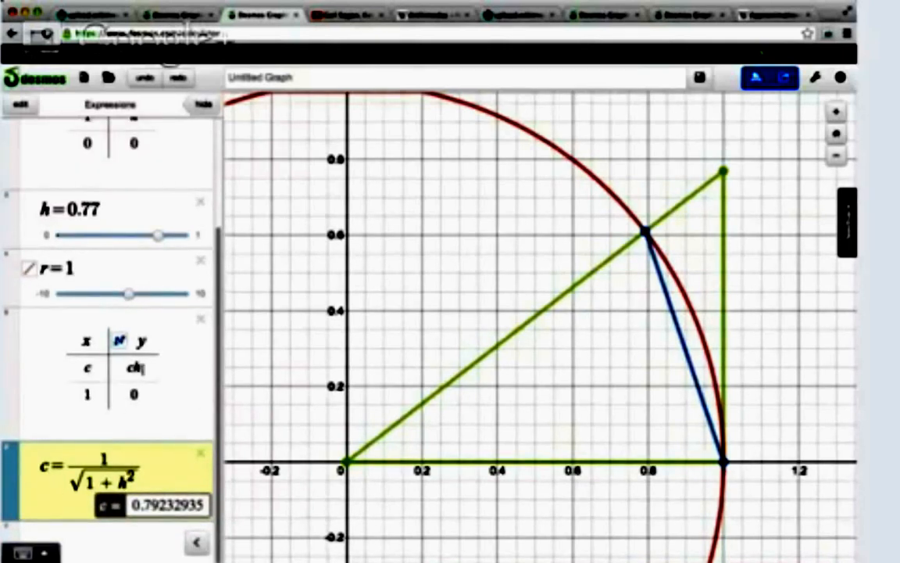
- Vary the h slider to check that the chord's endpoint follows the circle, ending at h = 0.77
scroll(167, 346, "up", 5)
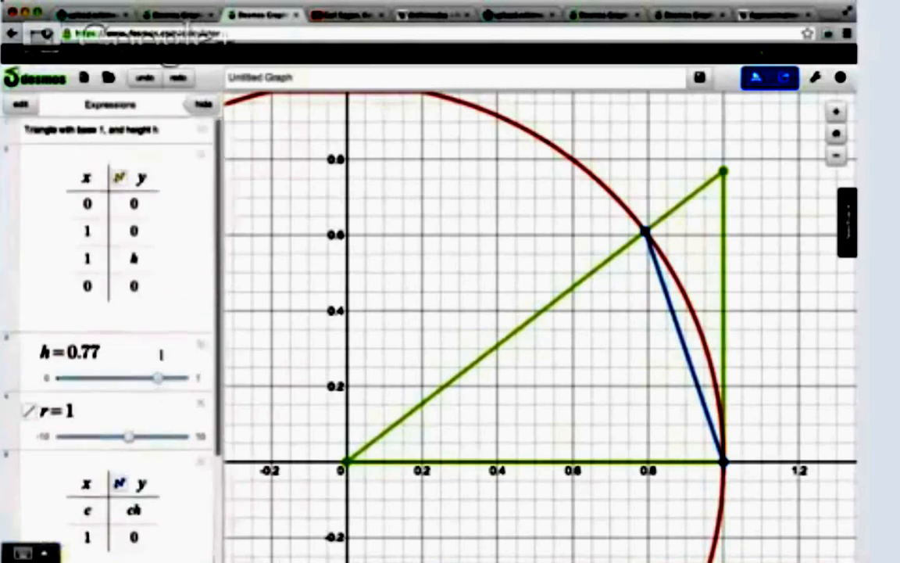
mouse_move(160, 381)
left_mouse_down()
mouse_move(101, 382)
mouse_move(168, 384)
mouse_move(159, 383)
left_mouse_up()
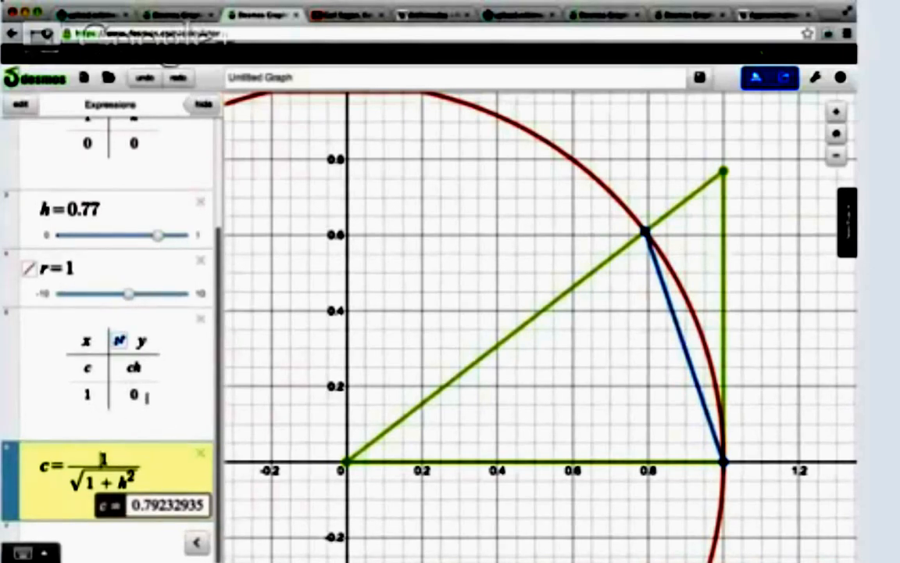
- Start an empty third row in the second table below the point (1, 0)
left_click(139, 393)
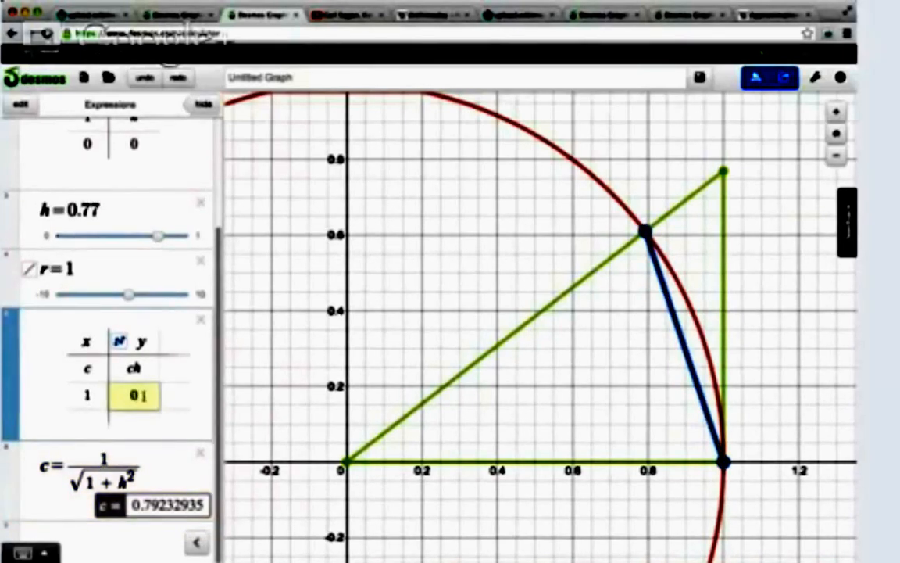
key("Return")
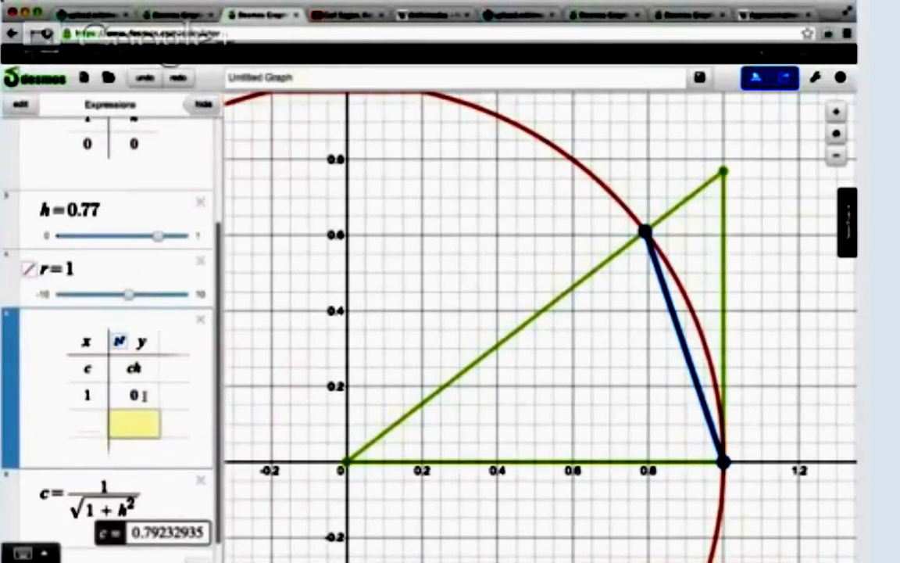
type("1")
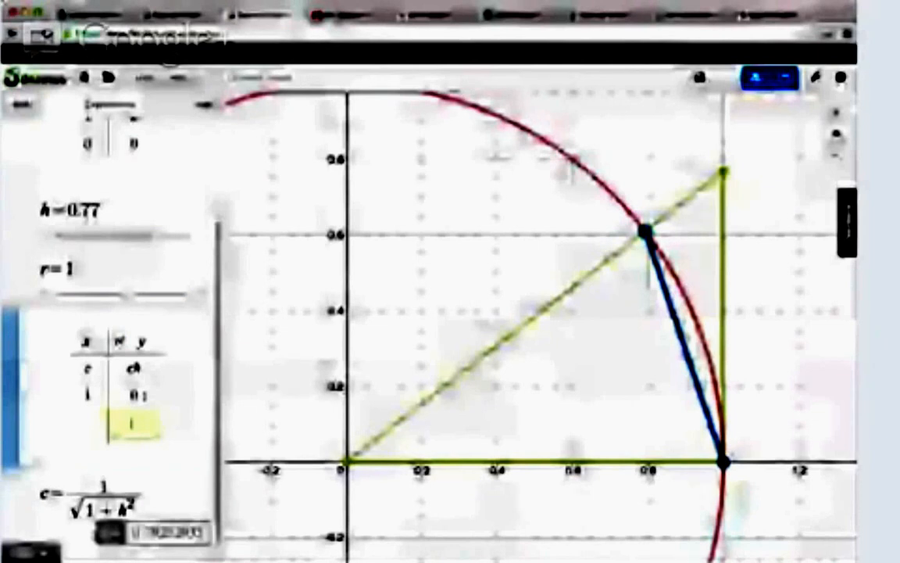
key("BackSpace")
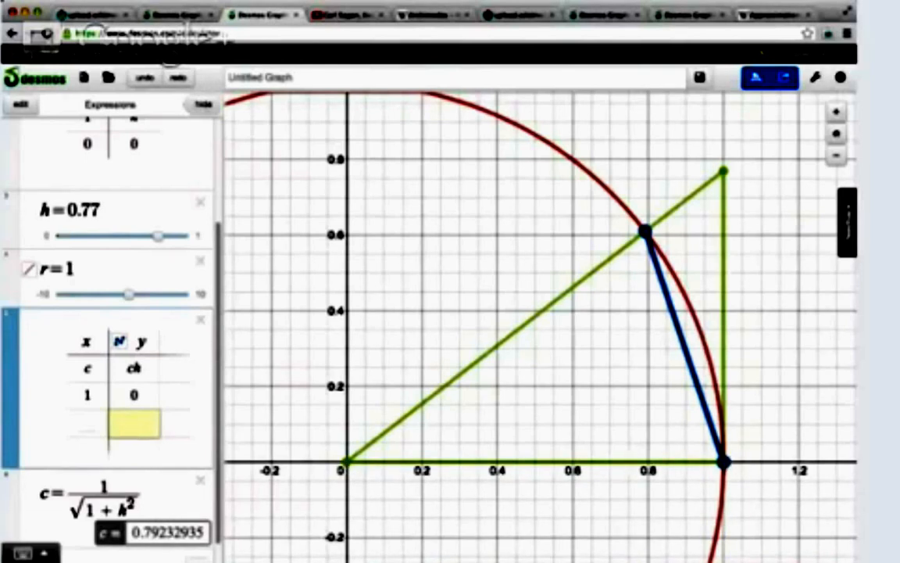
scroll(116, 299, "up", 3)
scroll(133, 336, "up", 2)
scroll(134, 342, "down", 4)
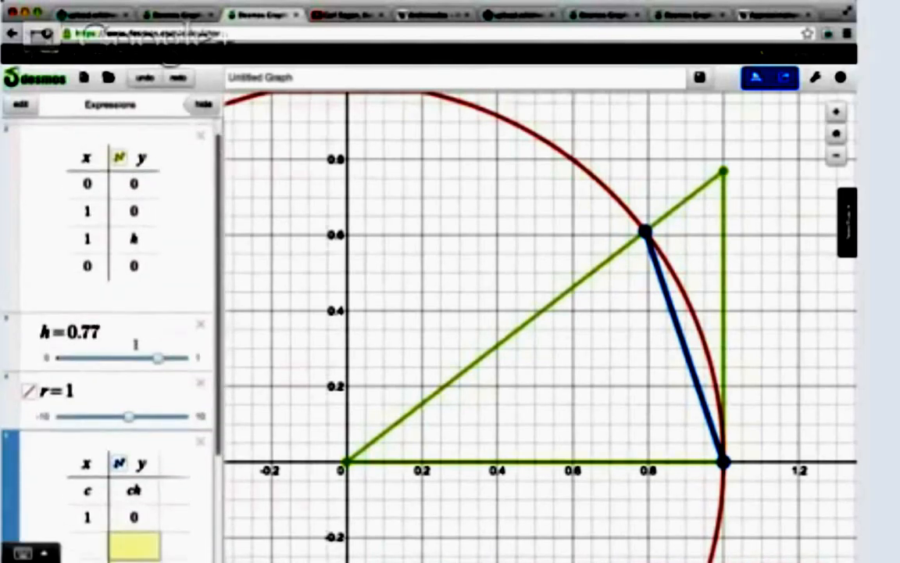
scroll(136, 350, "down", 2)
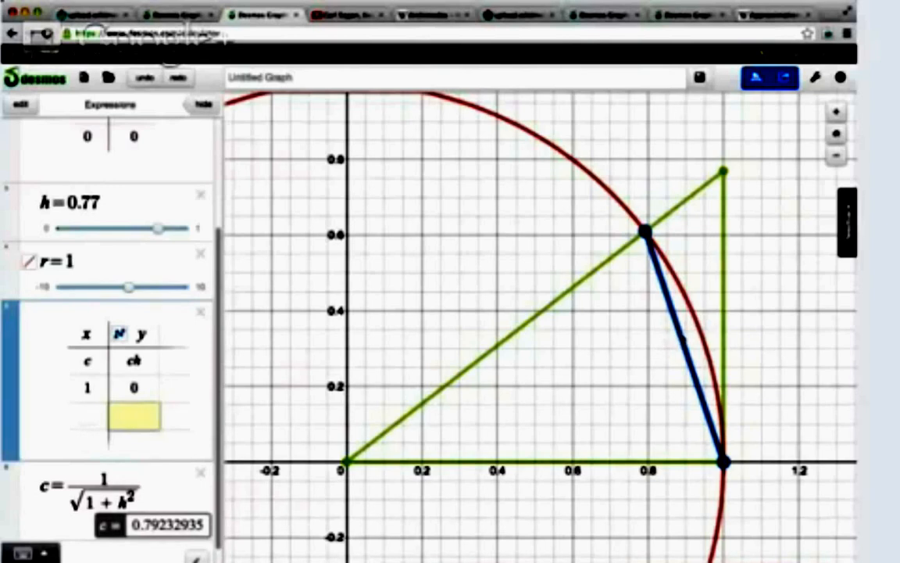
- Fill the second table's third row with the chord's midpoint, x = ½(1+c) and y = ½(ch)
key("BackSpace")
key("BackSpace")
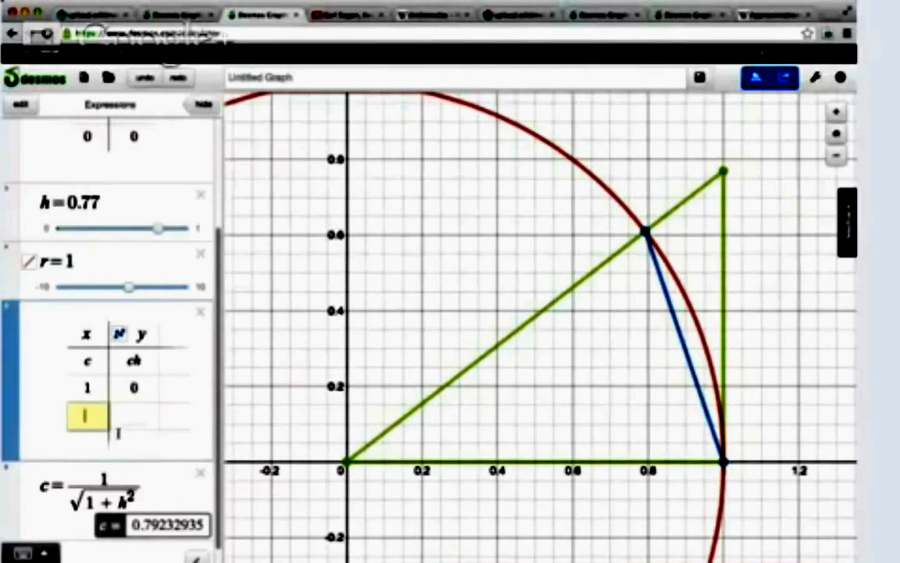
type("1/2")
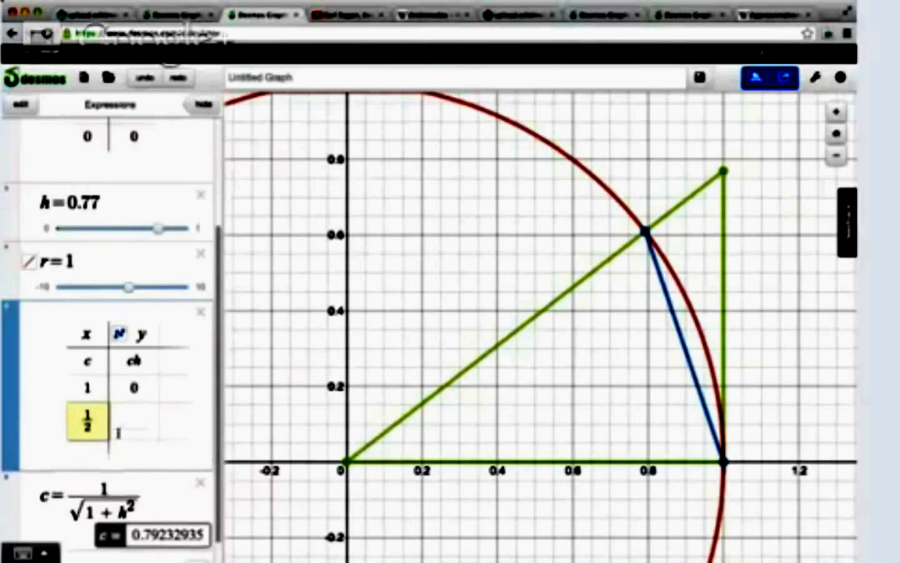
type("(1")
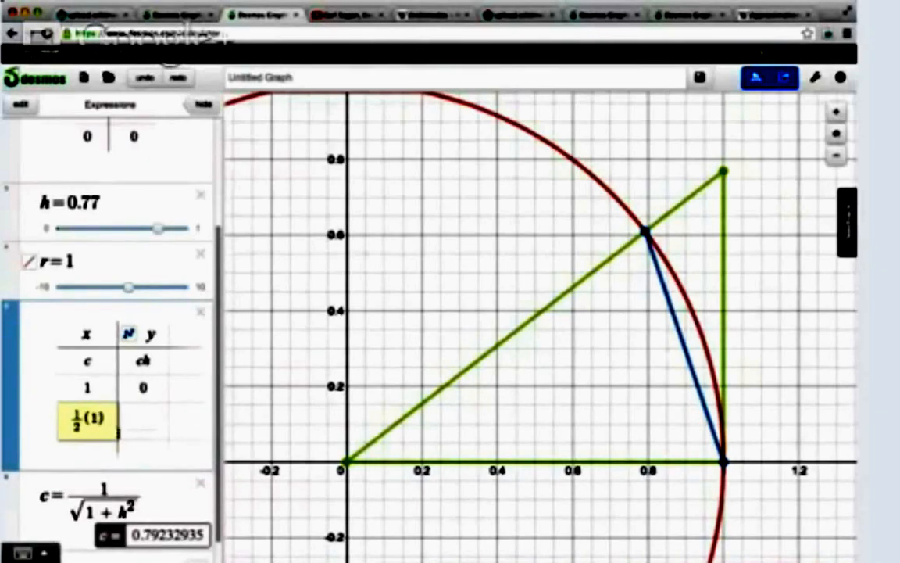
type("+d")
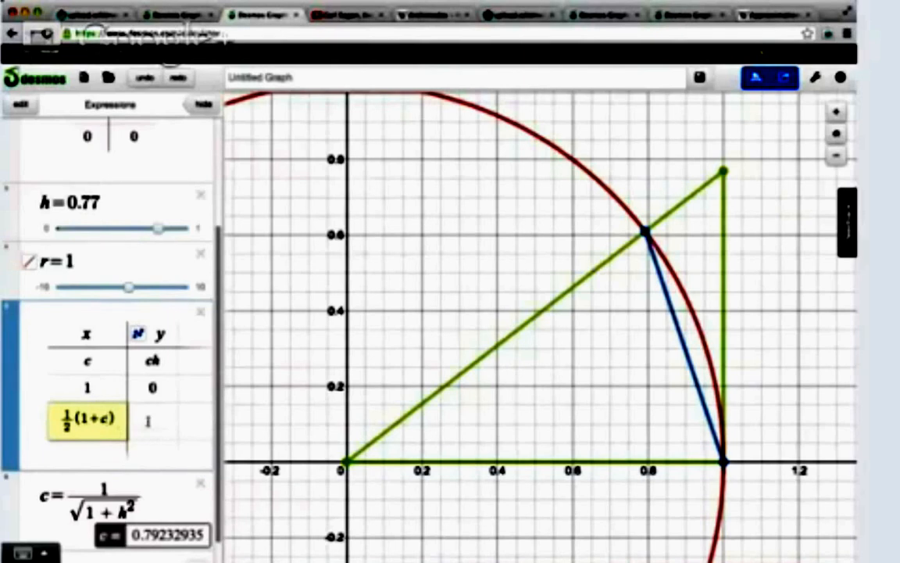
key("Right")
type("1/")
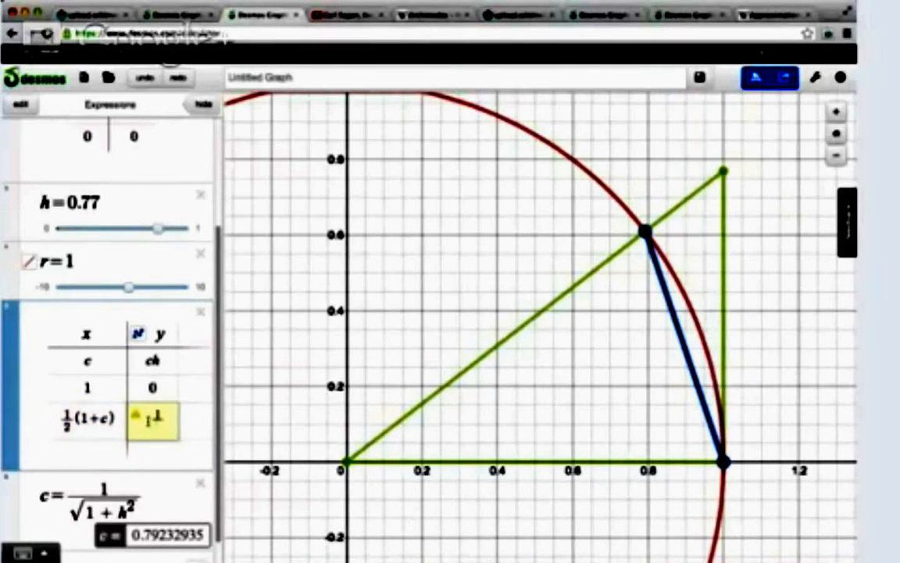
type("2(ch")
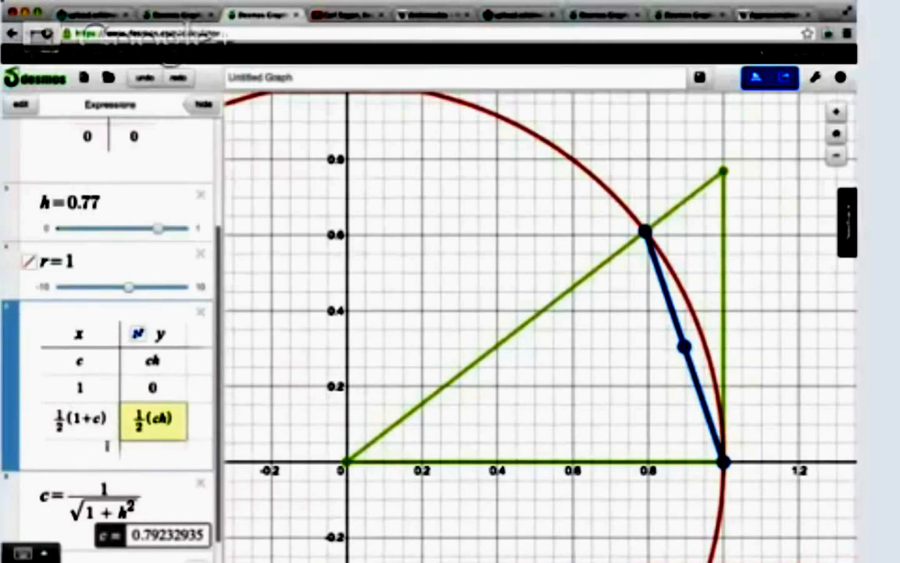
- Enter the general parametric form (x(t), y(t)) in a new expression below the definition of c
scroll(125, 398, "down", 2)
key("Down")
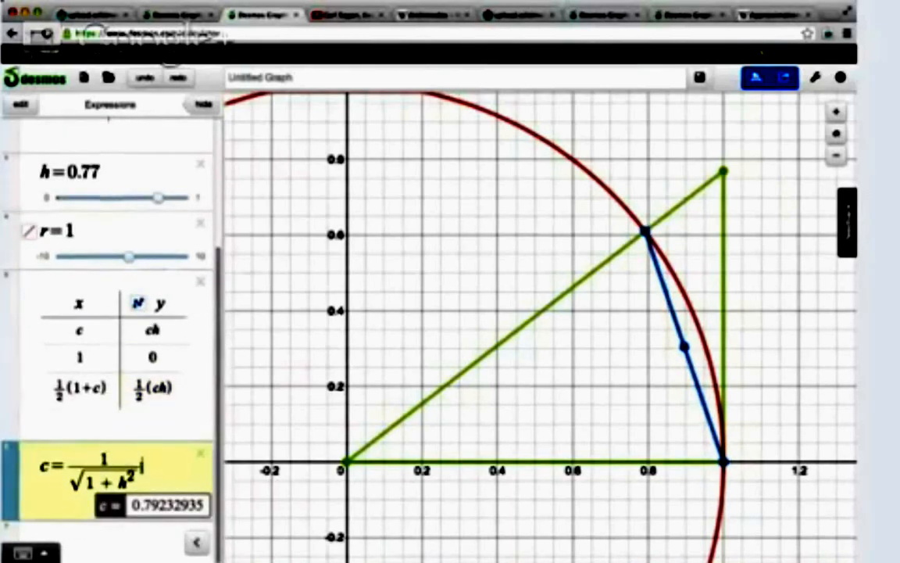
key("Return")
type("(t")
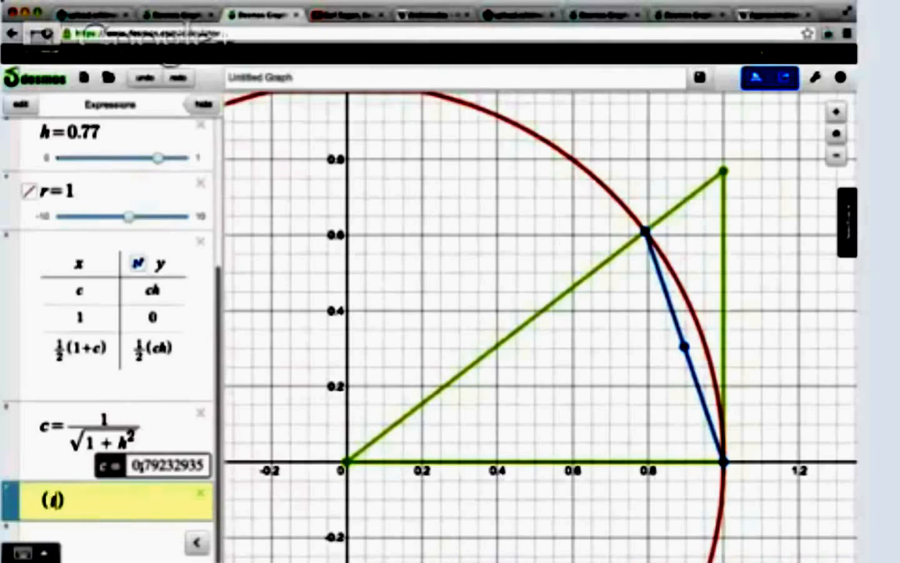
type("(t")
key("BackSpace")
key("BackSpace")
type("x")
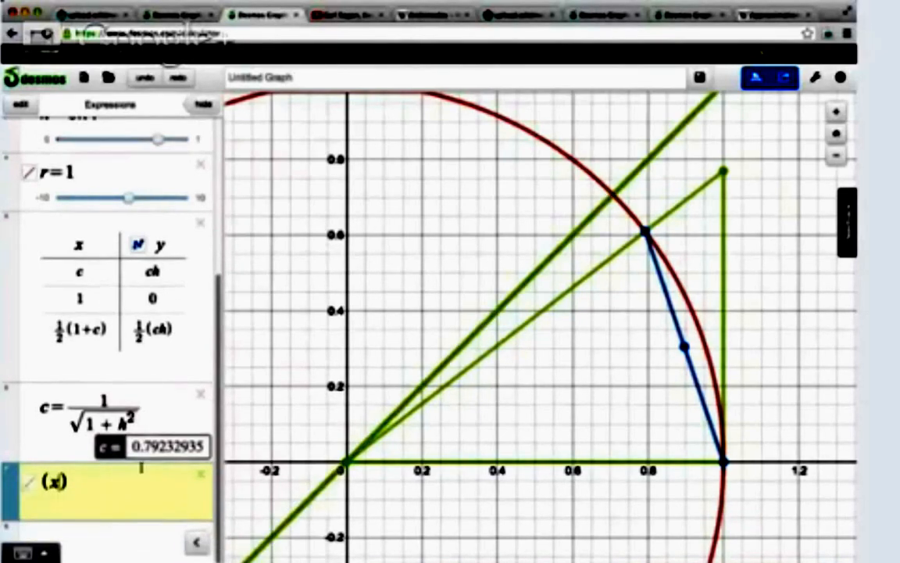
type("(t),y(t")
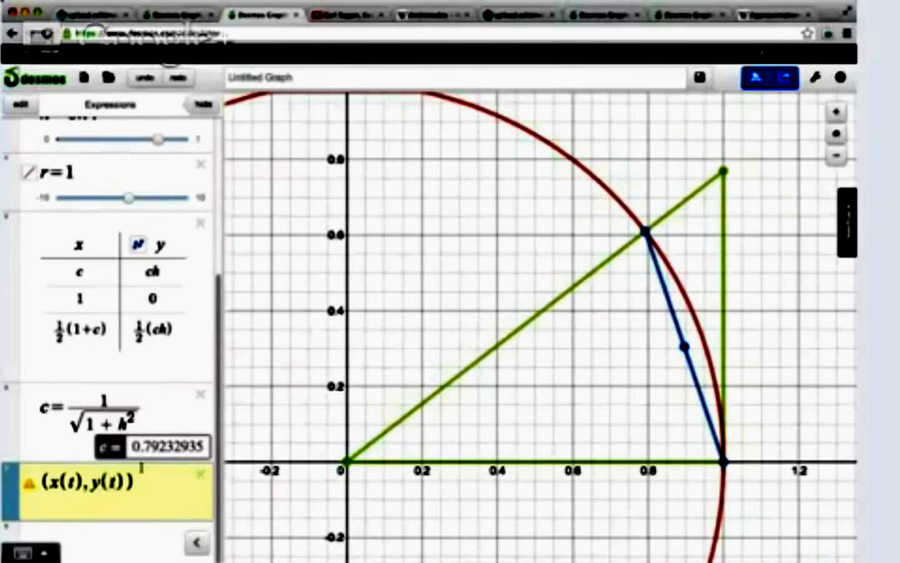
- Reduce the parametric expression to (t, t)
key("BackSpace")
key("BackSpace")
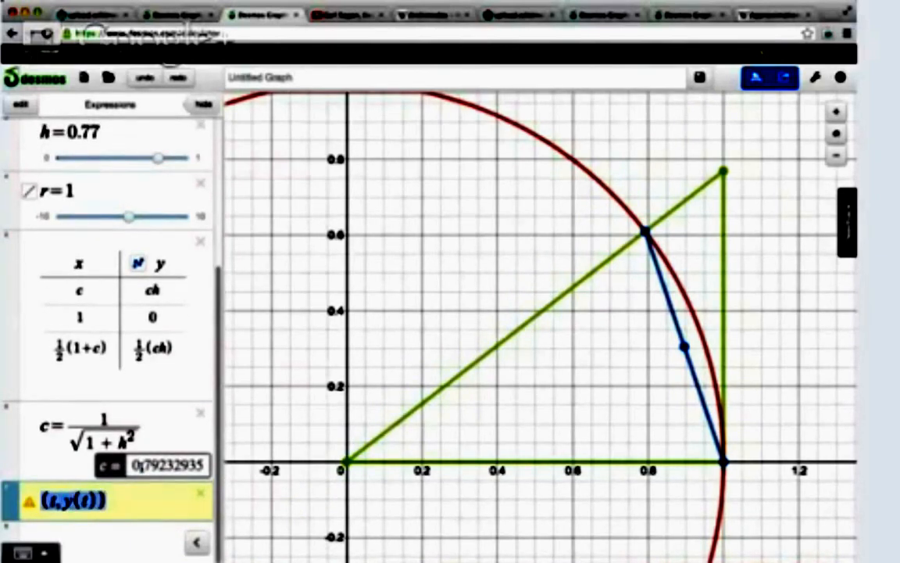
left_click(36, 500)
key("BackSpace")
key("BackSpace")
key("BackSpace")
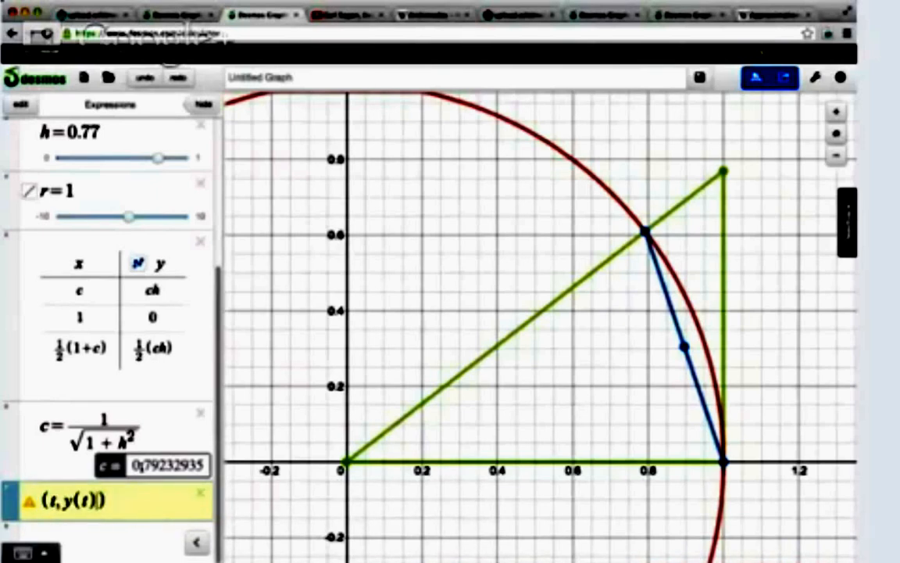
type("t")
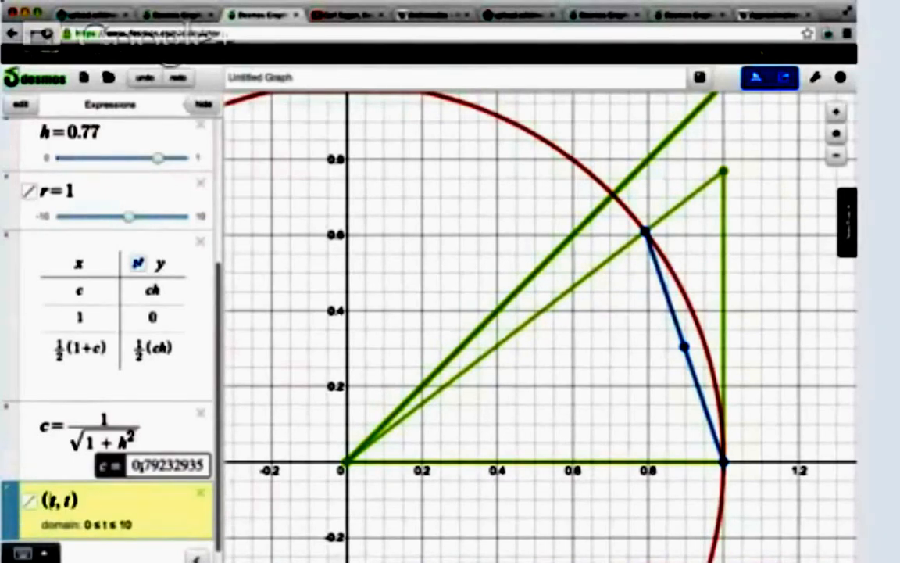
- Change the parametric expression to (½(1+c)t, ½cht), a line from the origin through the chord's midpoint
key("Left")
key("Left")
key("Left")
type("1/2(1+")
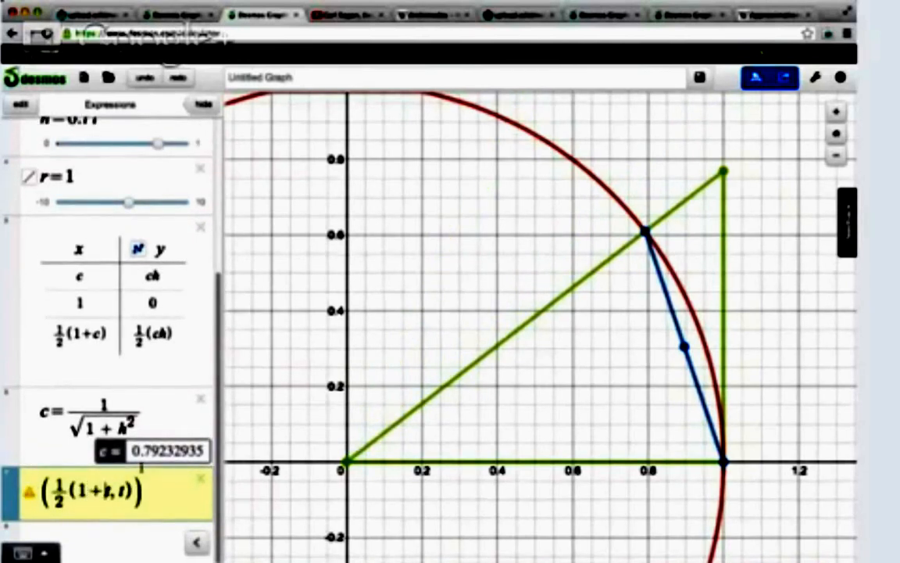
type("c)t, ")
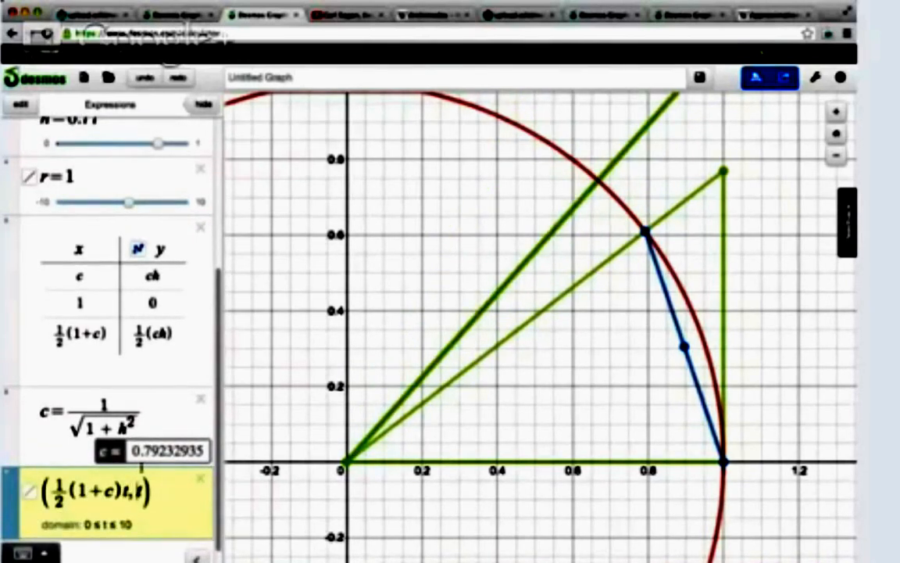
type("1/2")
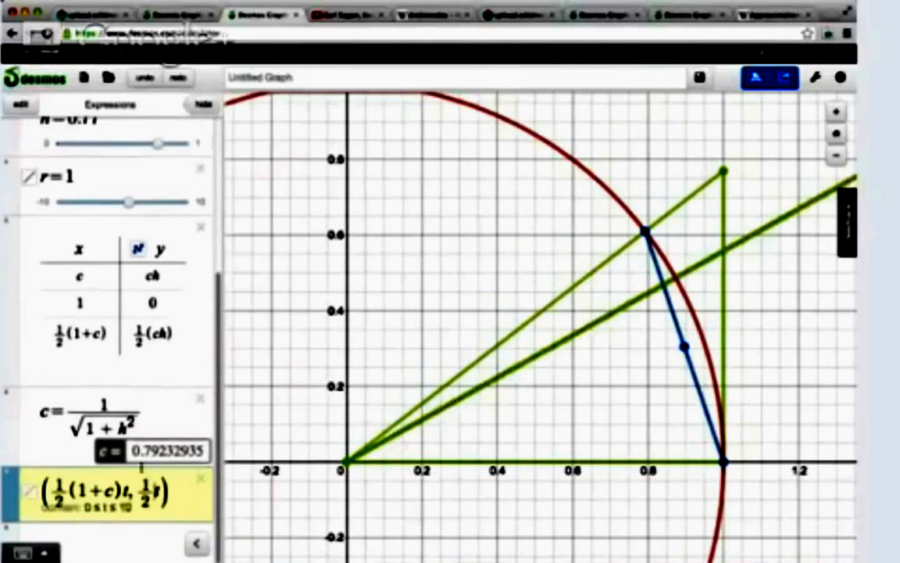
type("ch")
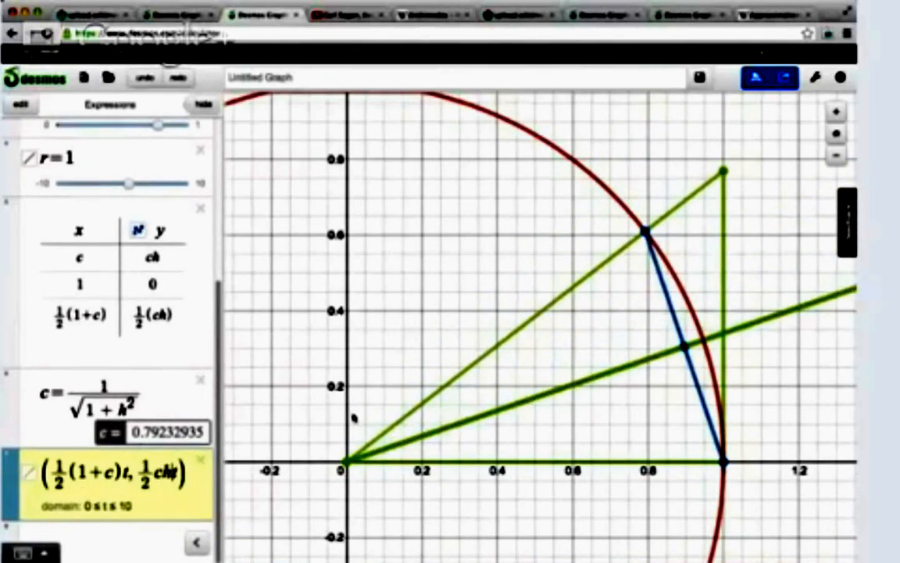
- Recolour the parametric line through the chord's midpoint from green to black
left_click(415, 251)
left_click(21, 104)
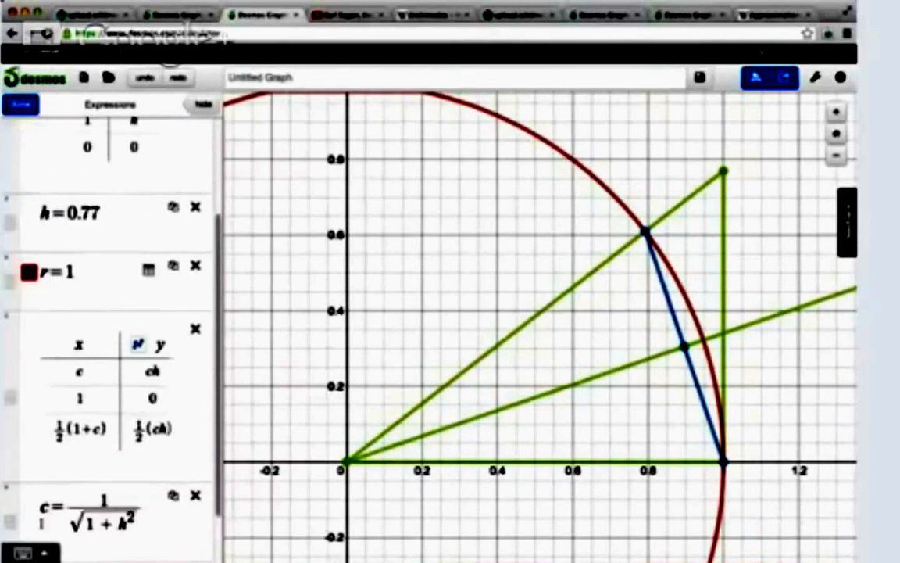
scroll(109, 391, "down", 2)
left_click(28, 516)
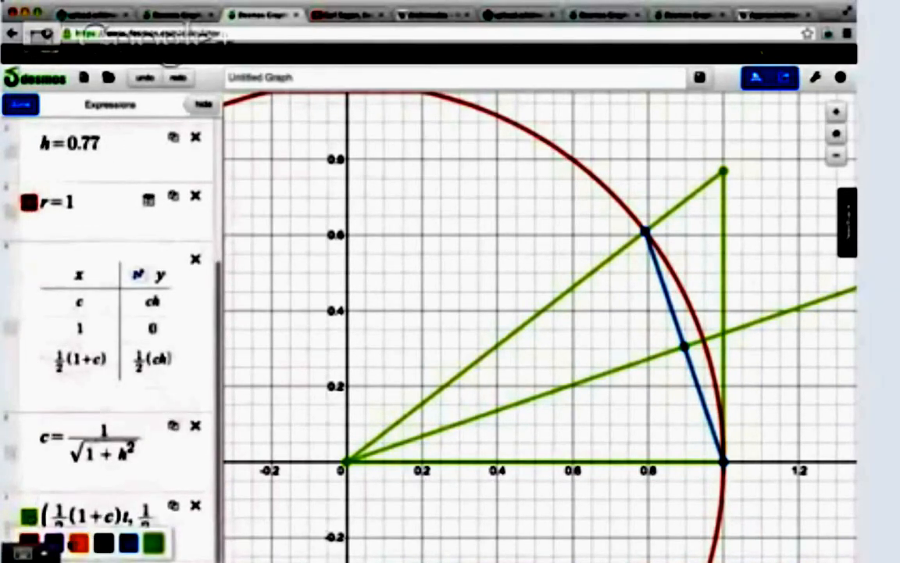
left_click(104, 542)
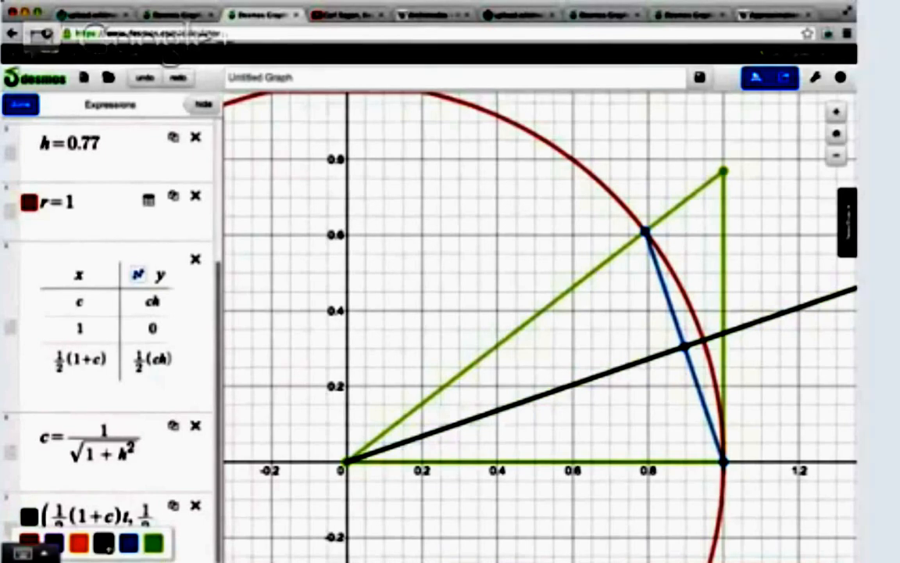
left_click(263, 444)
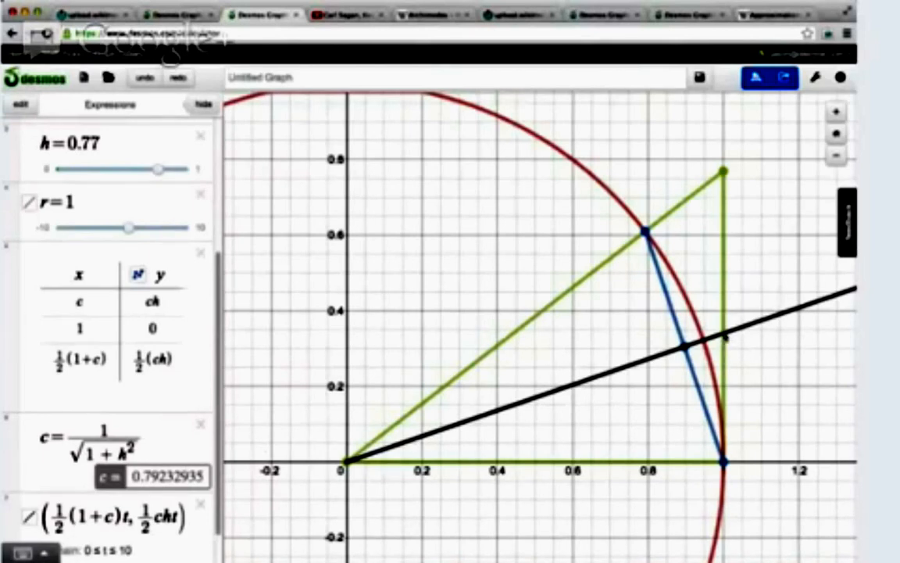
- Add the point (1, h₂) in a new expression below the parametric line
scroll(114, 365, "down", 3)
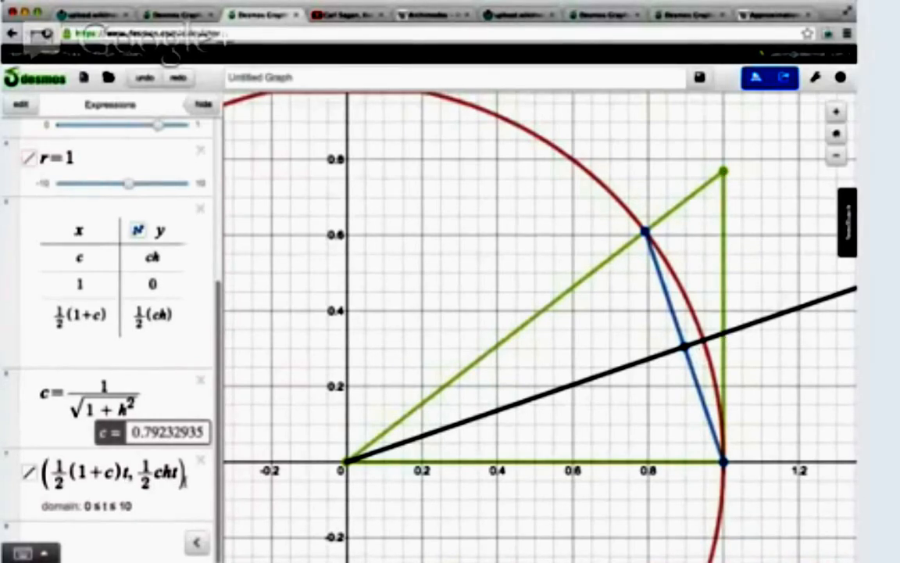
left_click(180, 475)
key("Return")
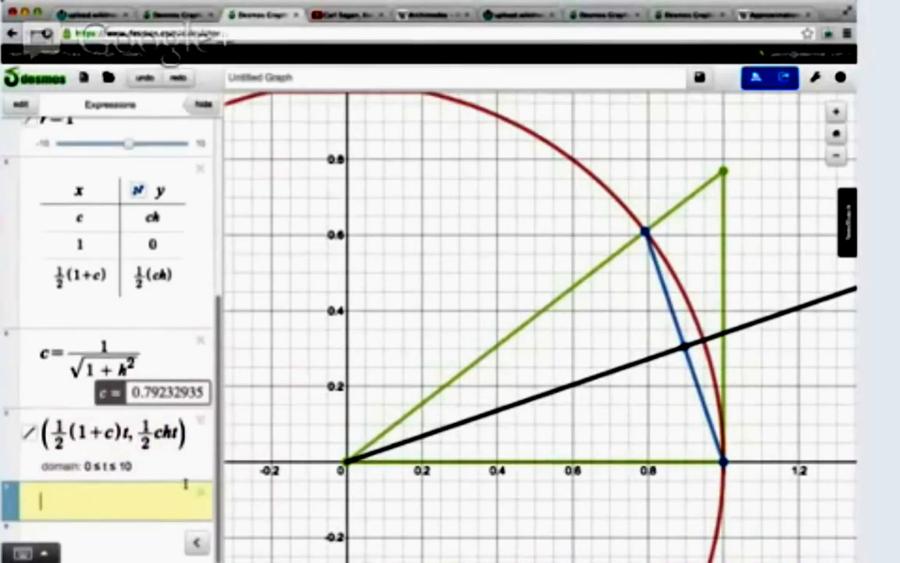
type("(")
key("BackSpace")
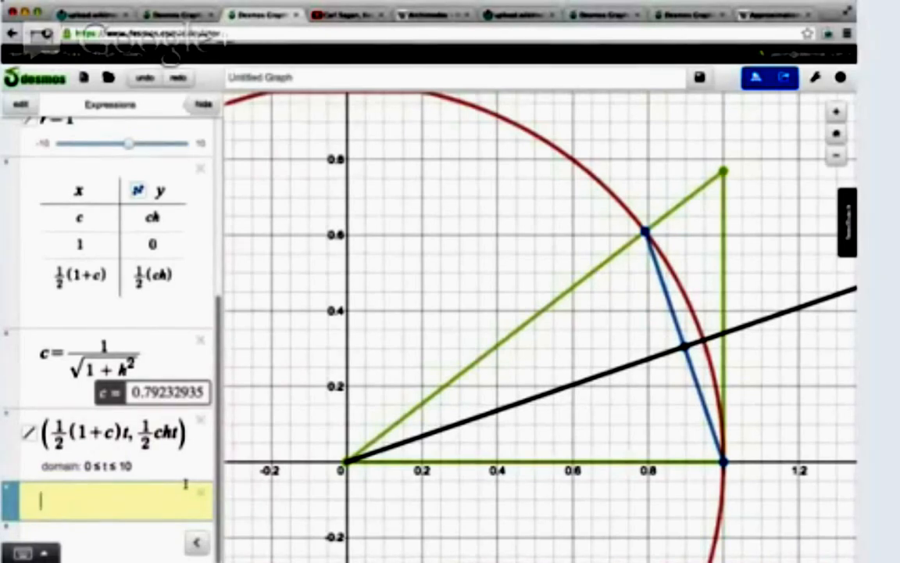
type("(1")
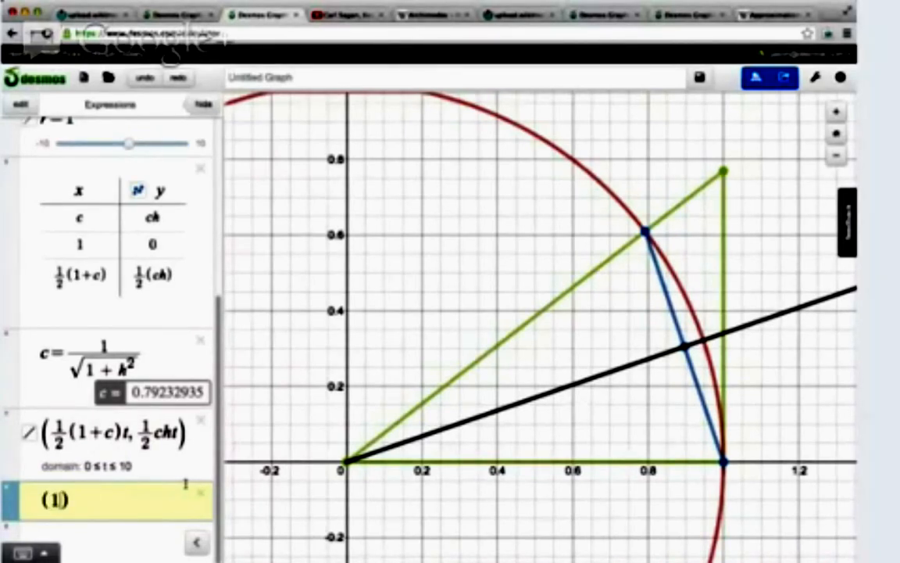
type(",k")
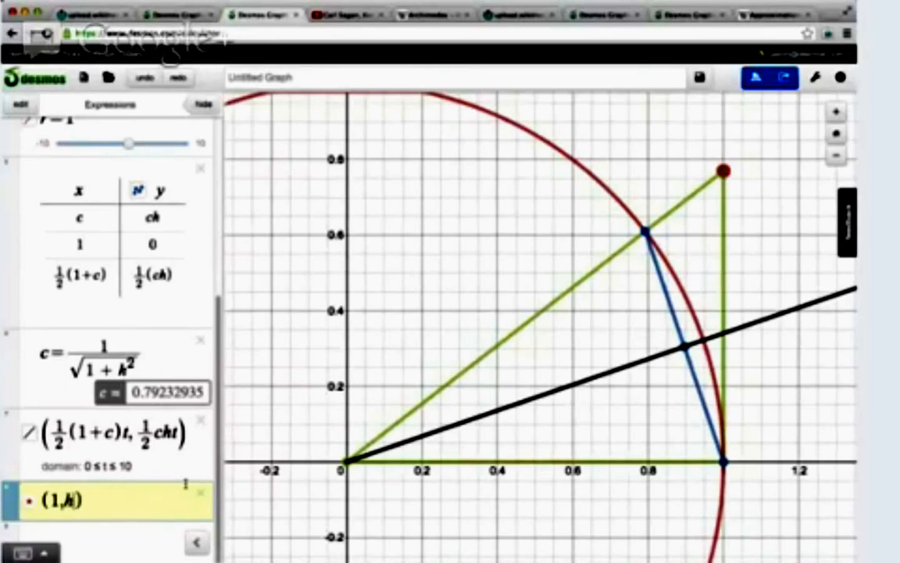
type("2")
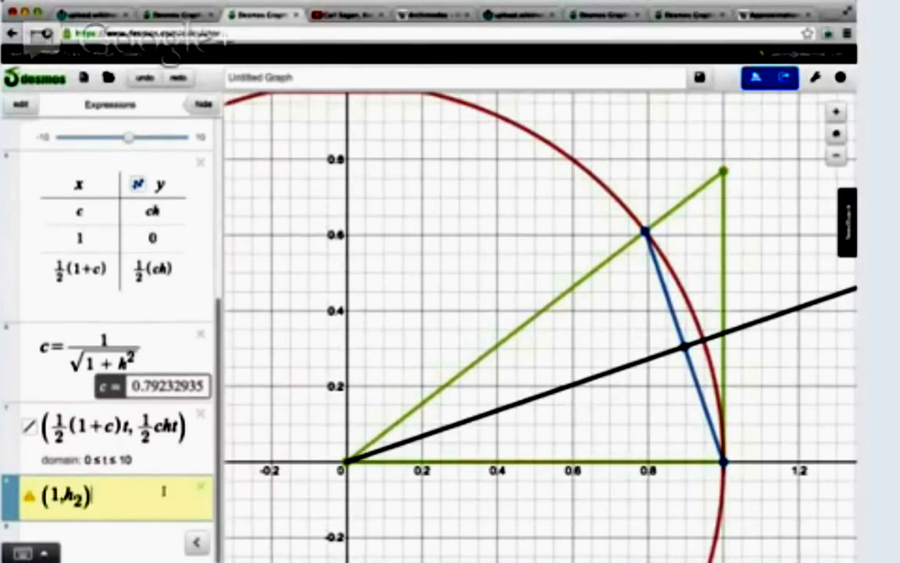
- Define h₂ = 1 in a new expression below the point (1, h₂)
key("Return")
type("h")
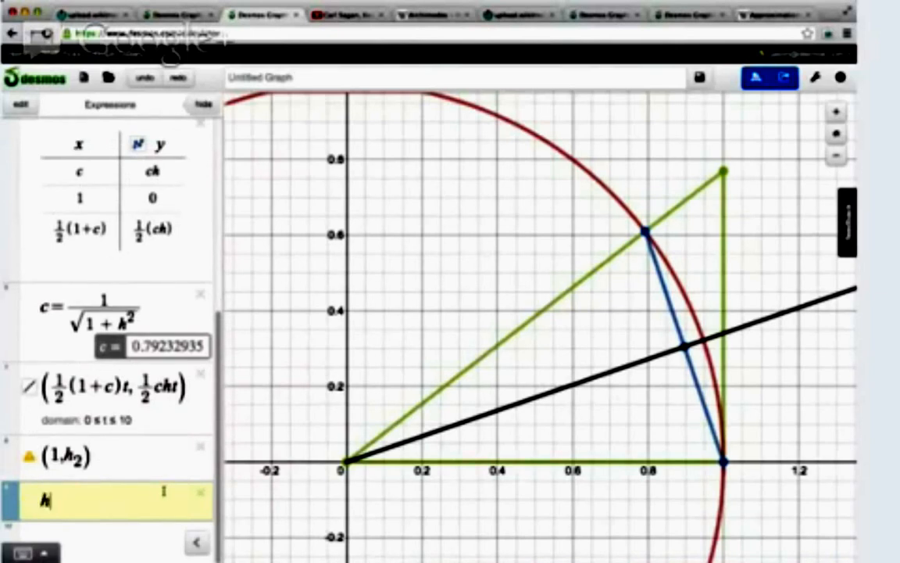
type("_2=1")
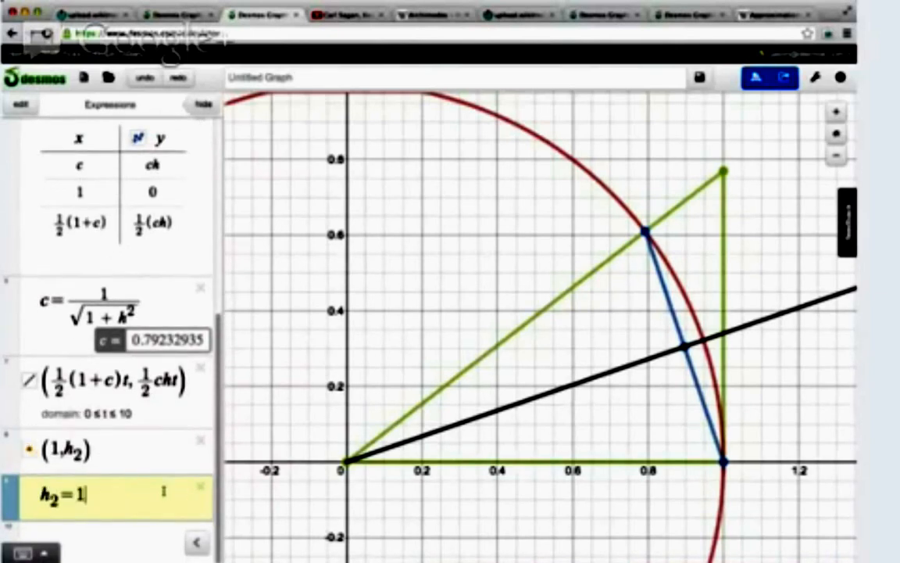
- Limit the h₂ slider to the range 0 to 1 and set it to 0.343, placing the point on the black line
left_click(47, 528)
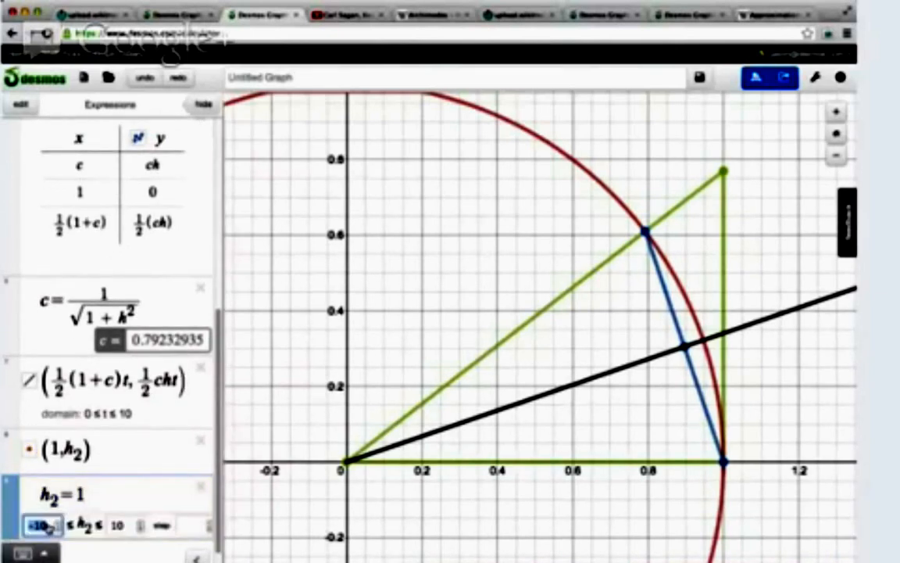
type("0")
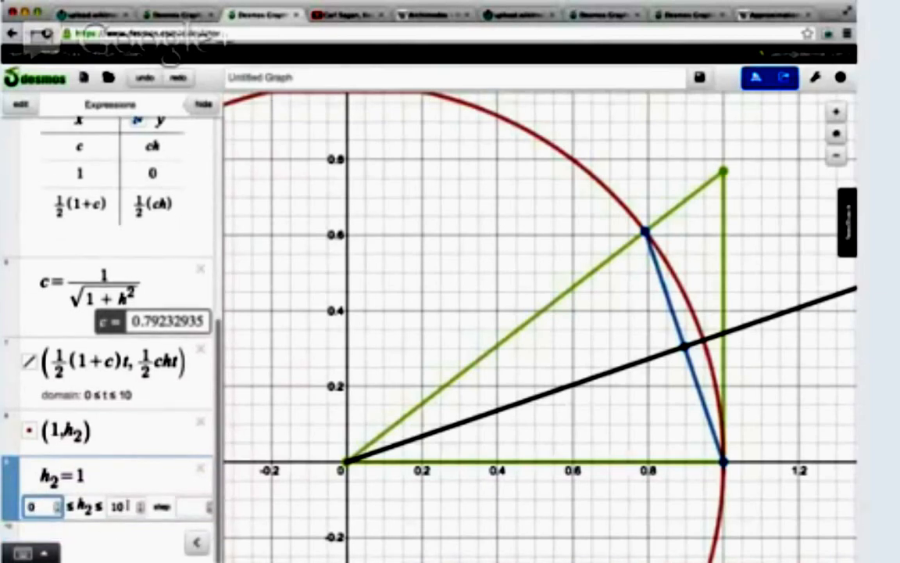
left_click(125, 506)
key("BackSpace")
type("1")
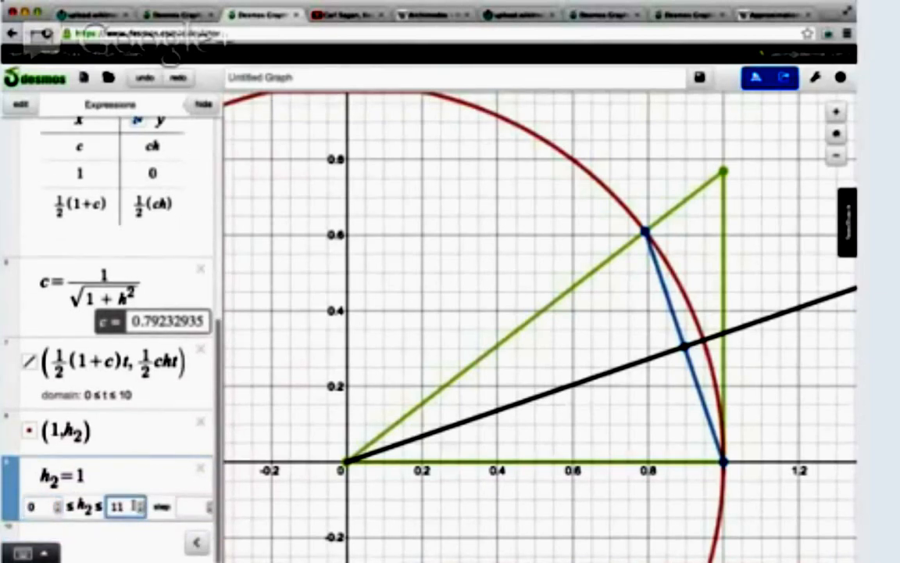
key("BackSpace")
key("Return")
left_click_drag(189, 508, 102, 516)
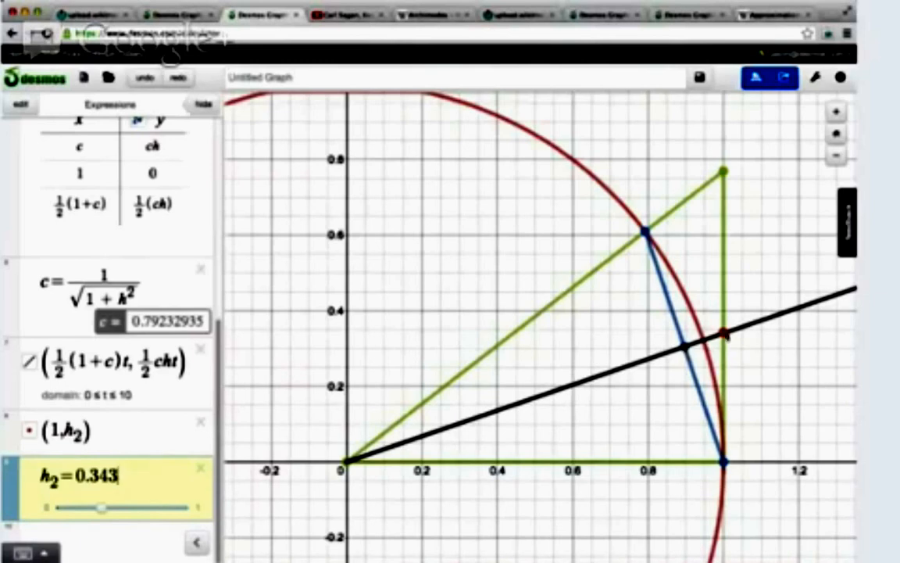
left_click_drag(101, 508, 103, 509)
- Enter the ratio h₂/(½ch) in a new expression below the h₂ slider
key("Return")
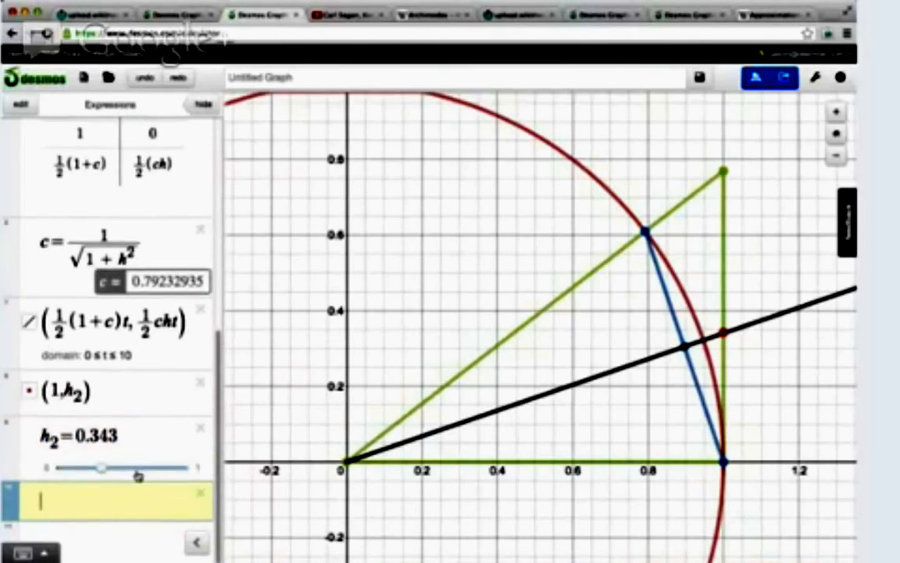
type("h2")
key("BackSpace")
type("2")
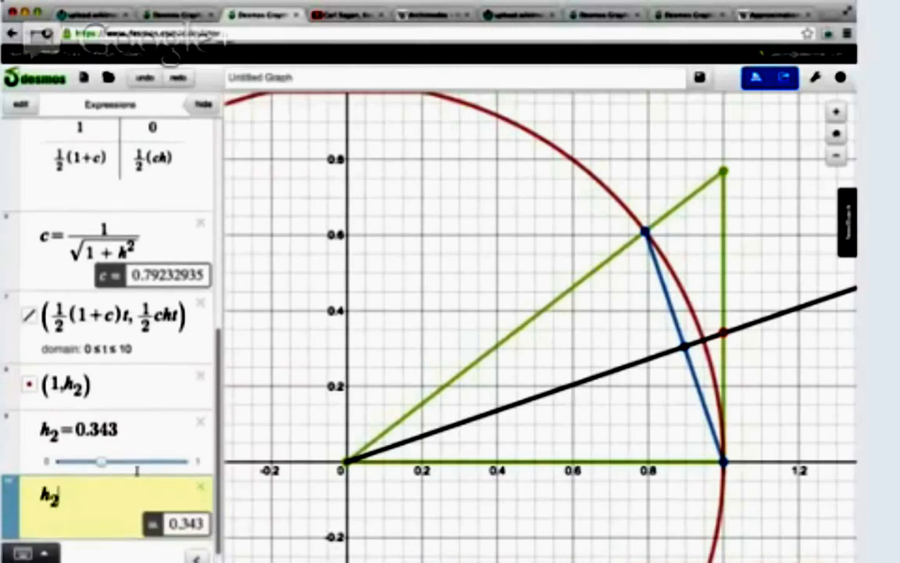
type("/")
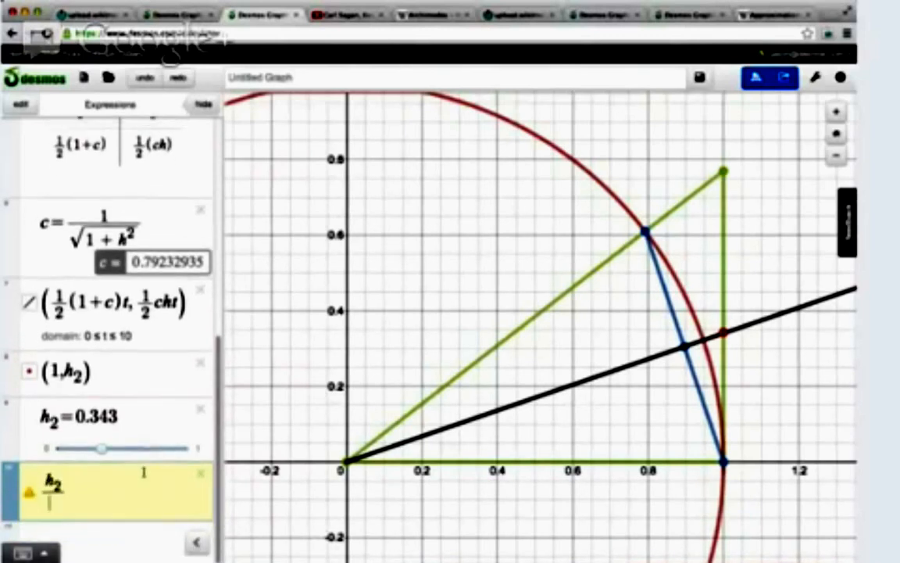
type("(1")
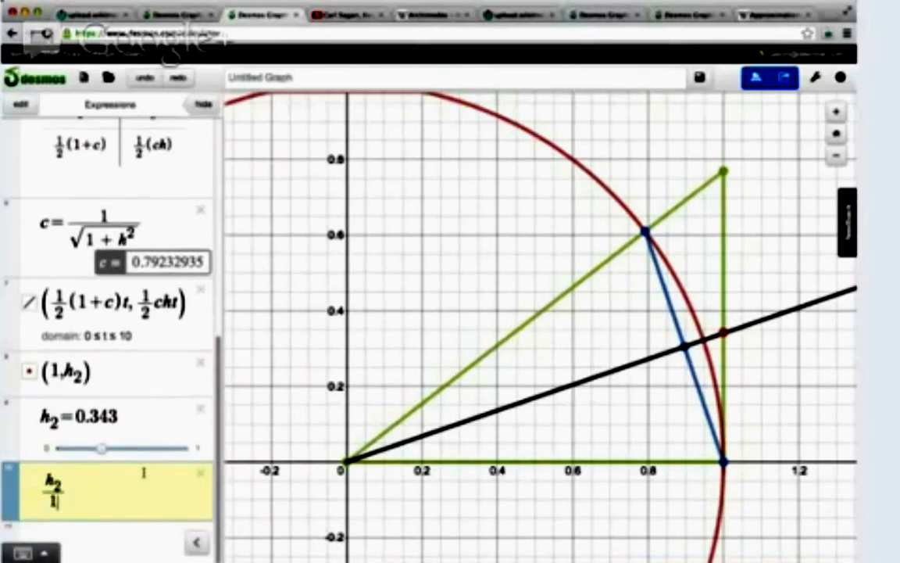
type("/2c")
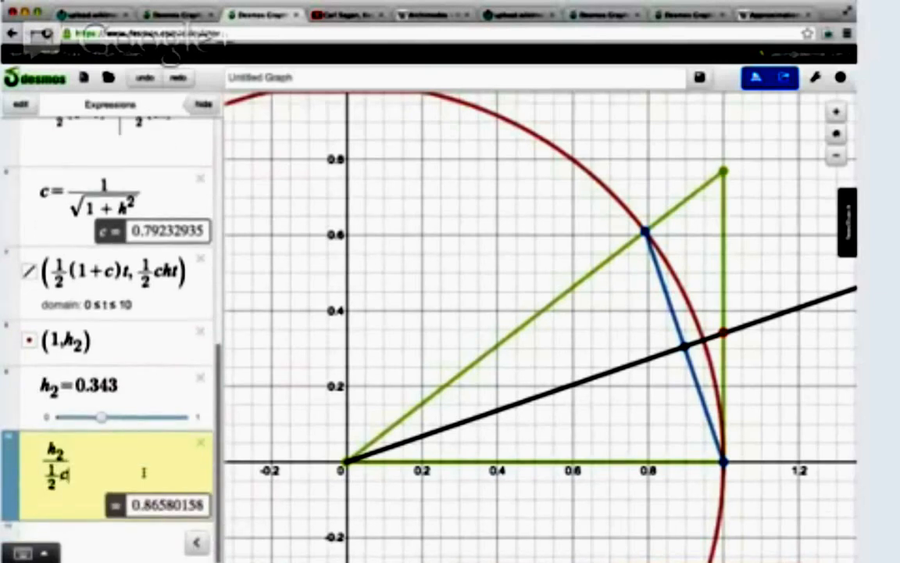
type("h")
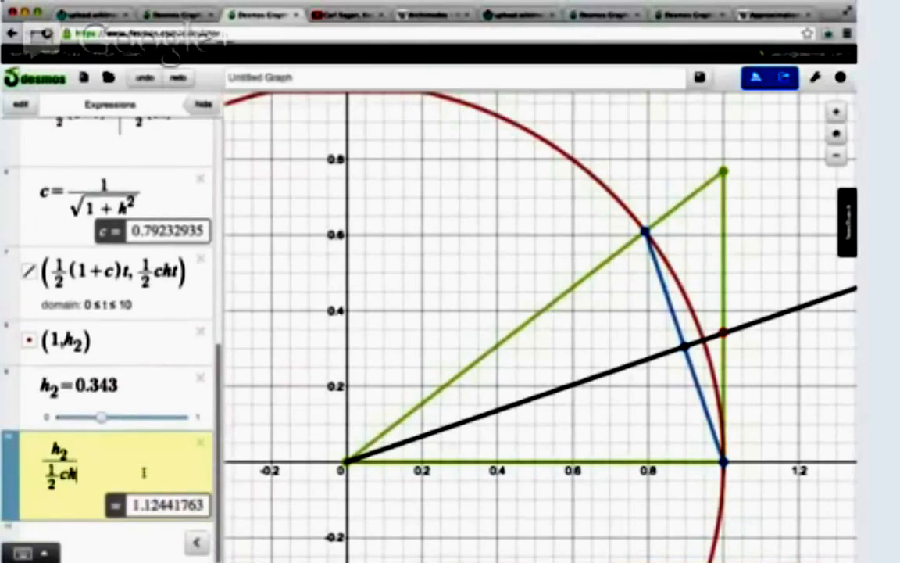
- Complete the ratio into the similar-triangle equation h₂/(½ch) = 1/(½(1+c))
key("Up")
type("=")
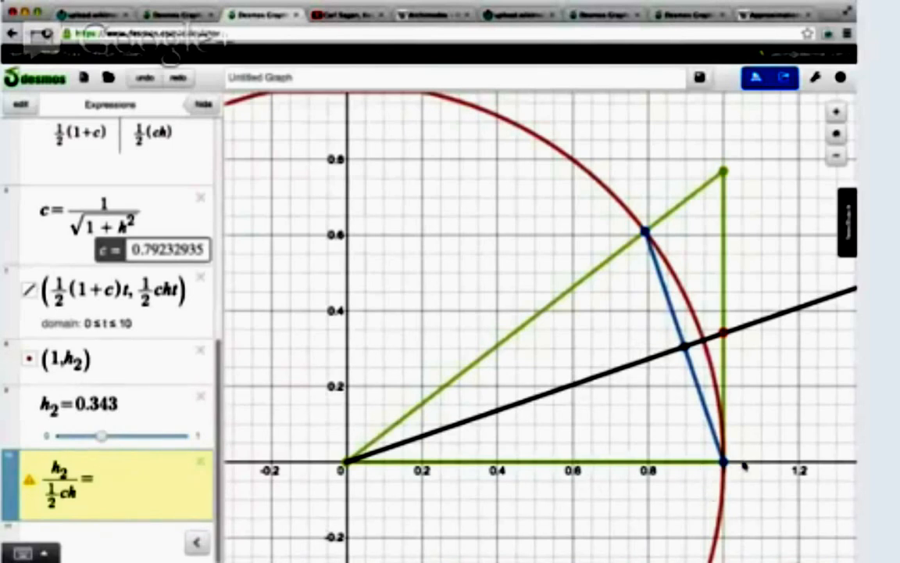
type("1/(1/2")
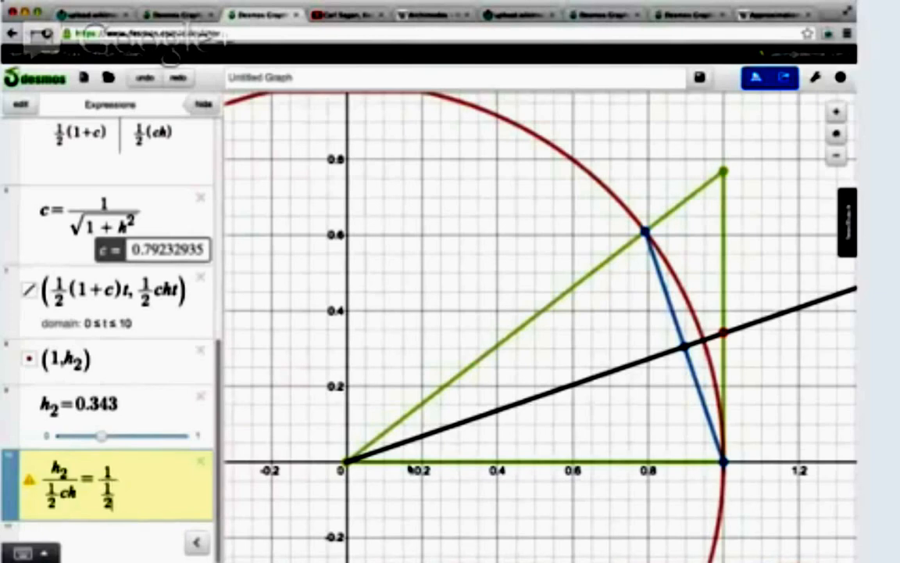
type("(1+c")
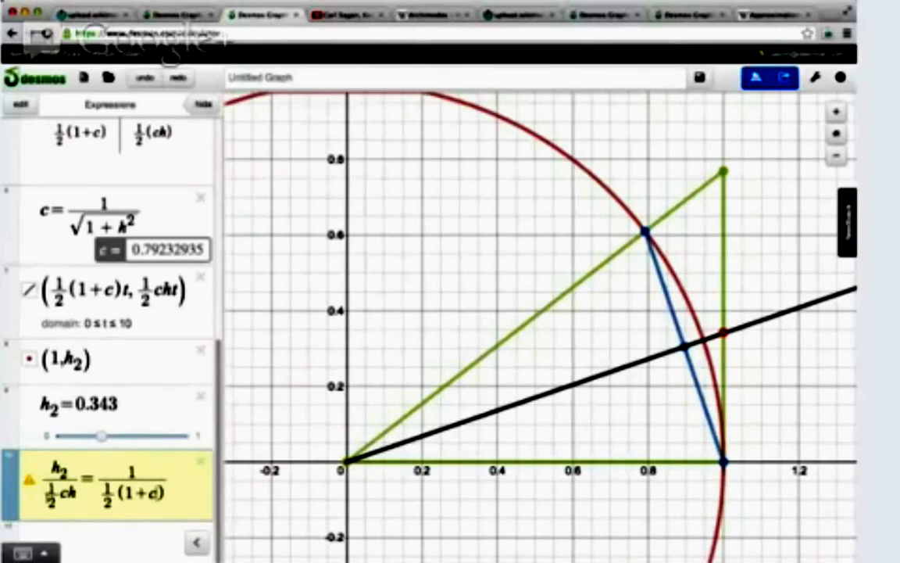
- Move ½ch from the left denominator to the right numerator, making the equation h₂ = ½ch/(½(1+c))
left_click_drag(78, 501, 43, 465)
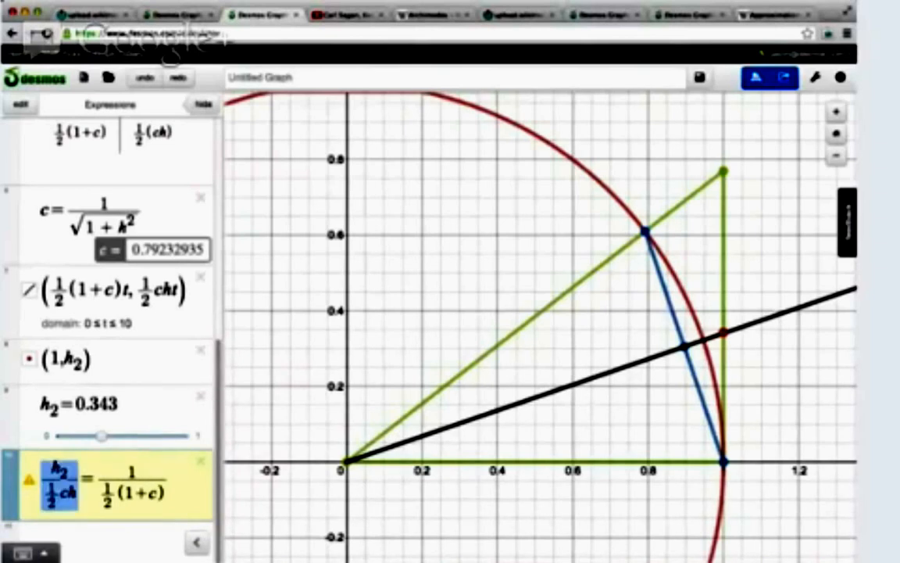
left_click(69, 491)
left_click_drag(69, 491, 46, 497)
key("ctrl+c")
key("BackSpace")
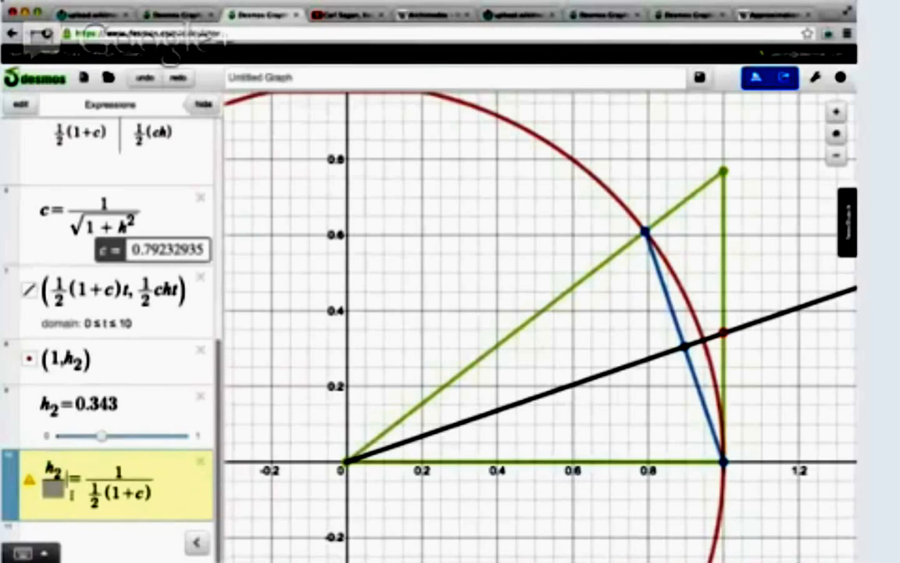
key("ctrl+v")
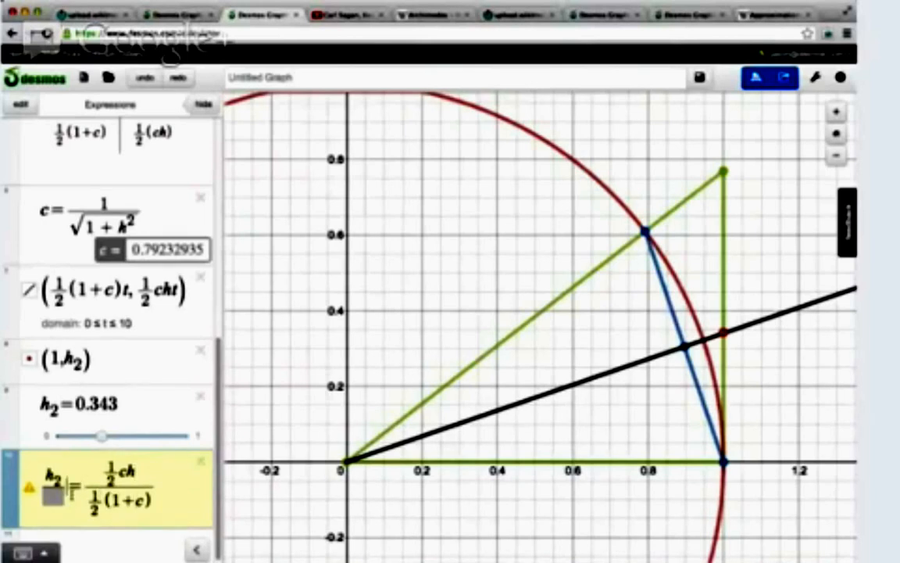
key("Down")
key("BackSpace")
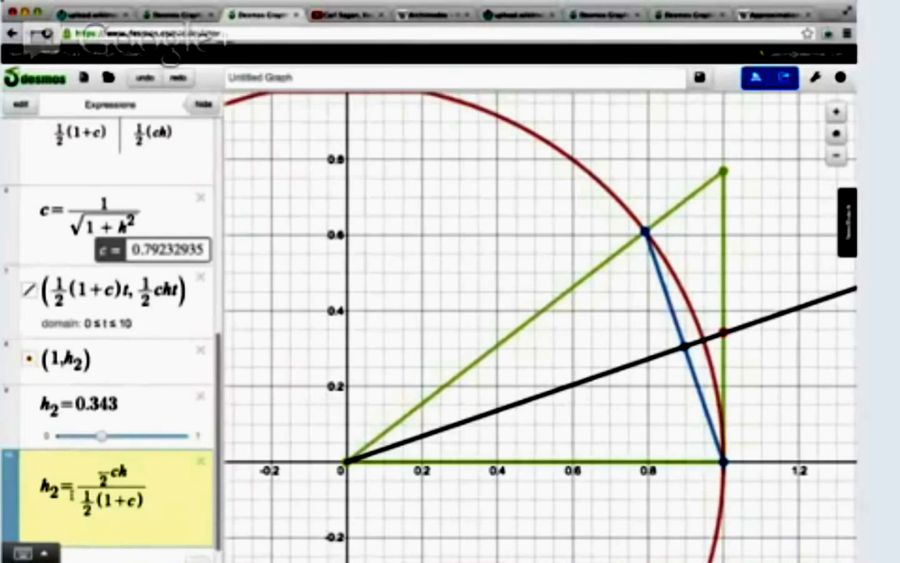
- Cancel the ½ factors in numerator and denominator so the equation reads h₂ = ch/(1+c)
key("Up")
key("Down")
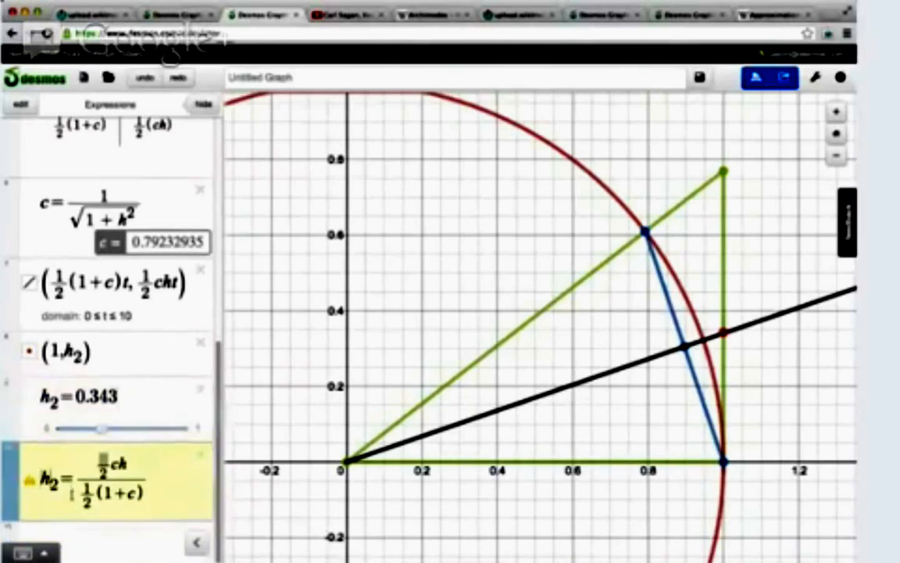
key("BackSpace")
key("BackSpace")
key("Down")
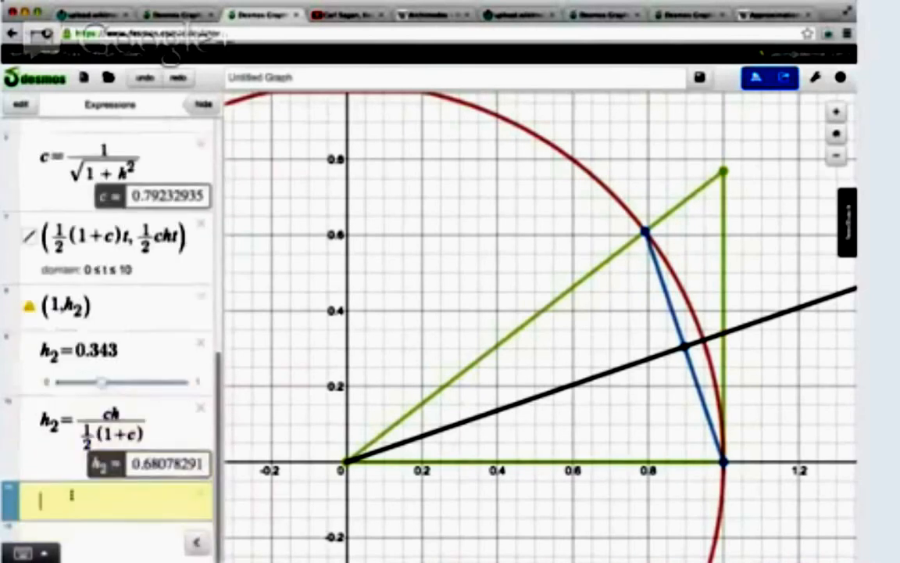
key("Up")
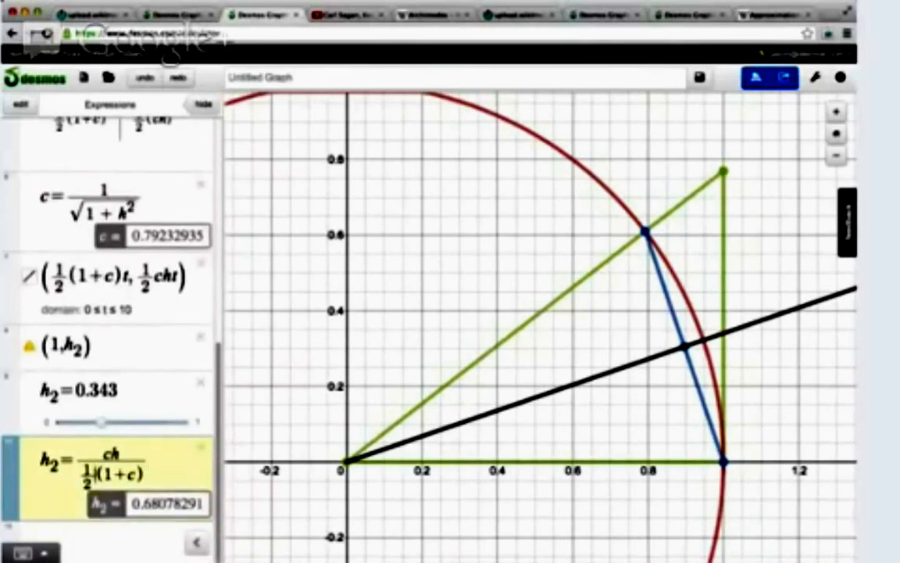
key("BackSpace")
key("BackSpace")
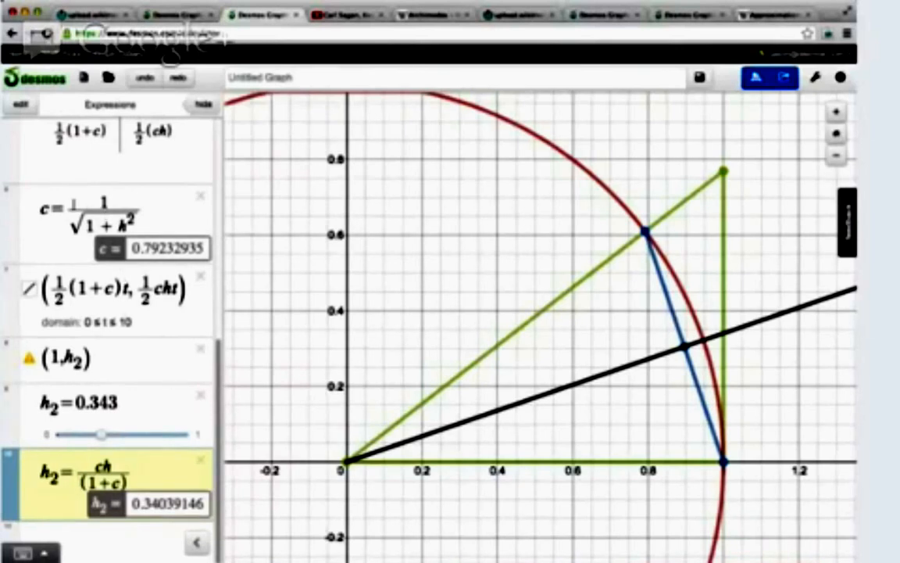
- Substitute 1/√(1+h²) for c in both the numerator and denominator of the h₂ formula
left_click_drag(67, 200, 103, 229)
key("ctrl+c")
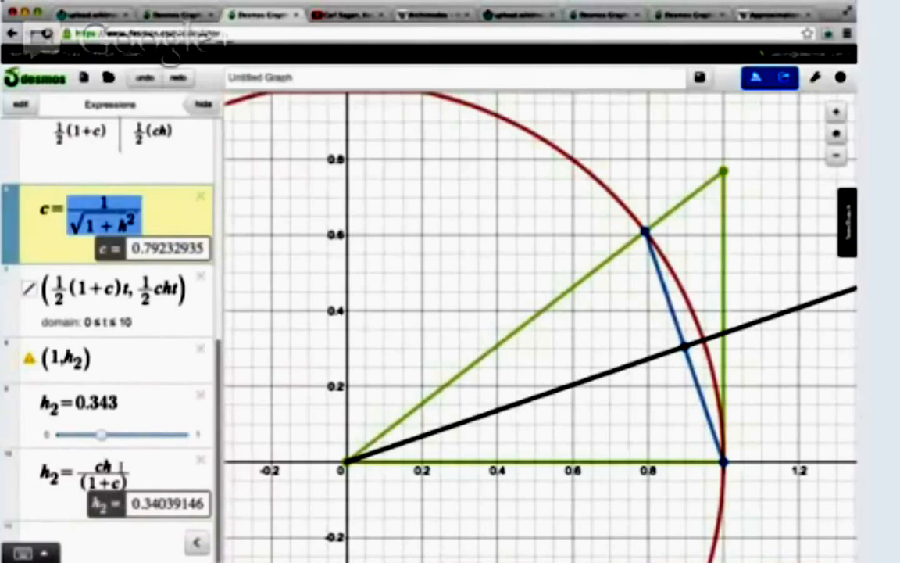
left_click(110, 473)
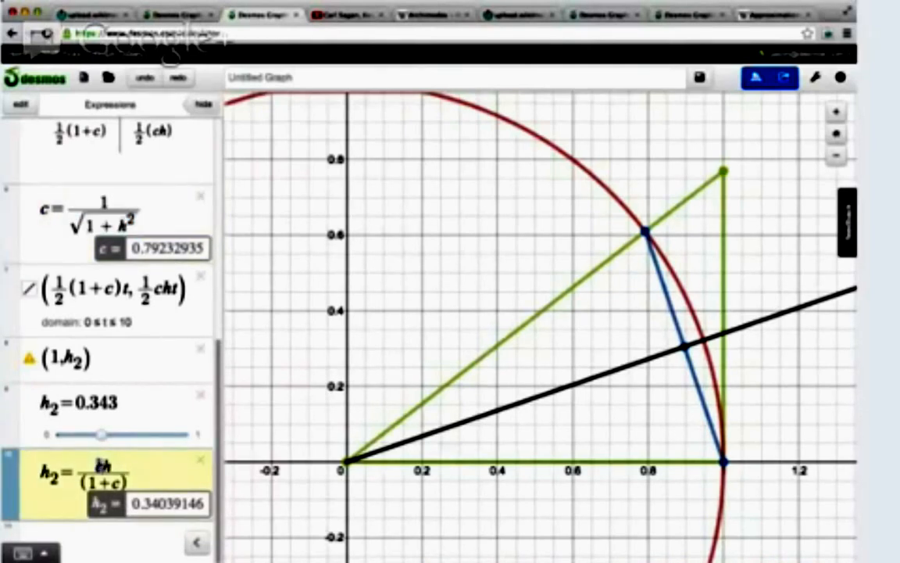
key("ctrl+v")
key("shift+Left")
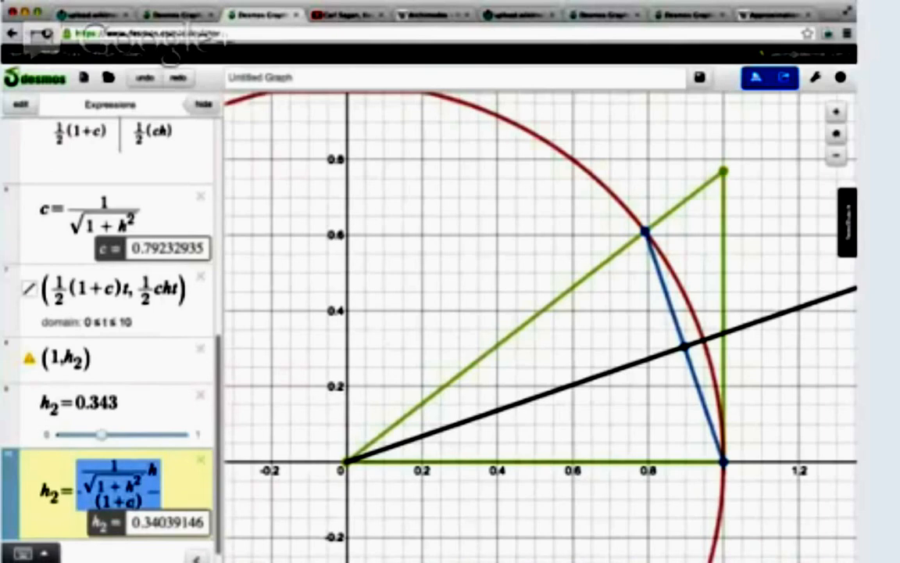
key("Right")
key("BackSpace")
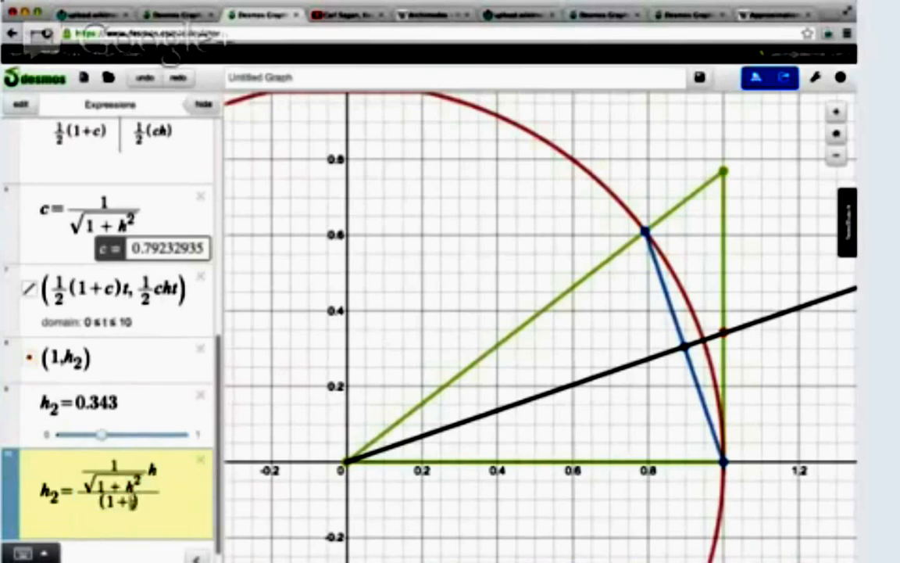
type("1/sqrt(1+k^2)")
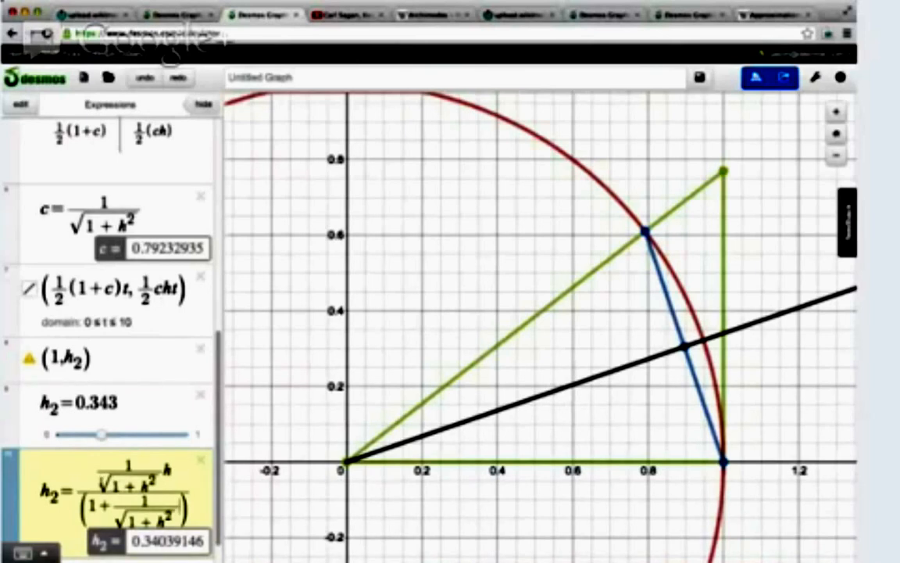
- Move √(1+h²) out of the numerator to multiply the denominator, leaving h₂ = h/(√(1+h²)(1+1/√(1+h²)))
key("shift+Left")
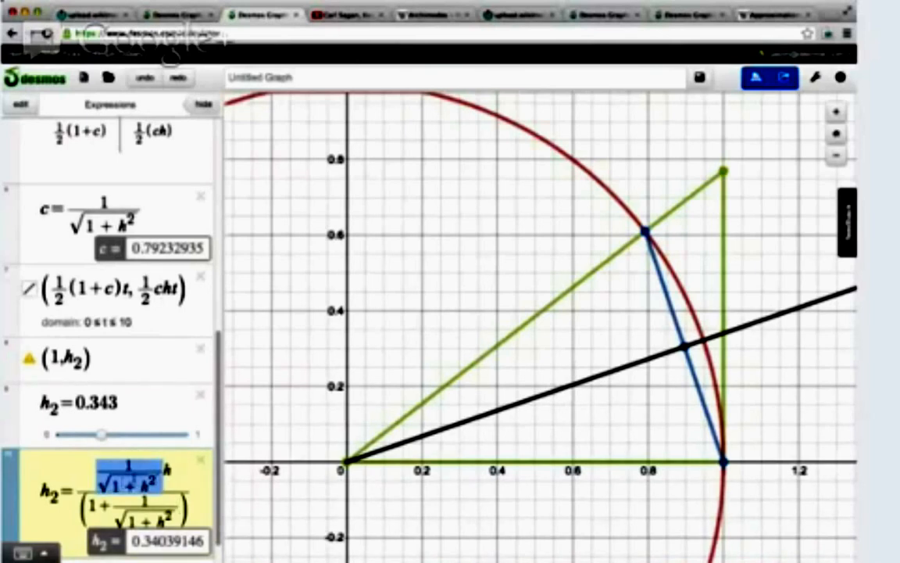
left_click(92, 508)
left_click_drag(102, 479, 156, 478)
key("ctrl+c")
key("BackSpace")
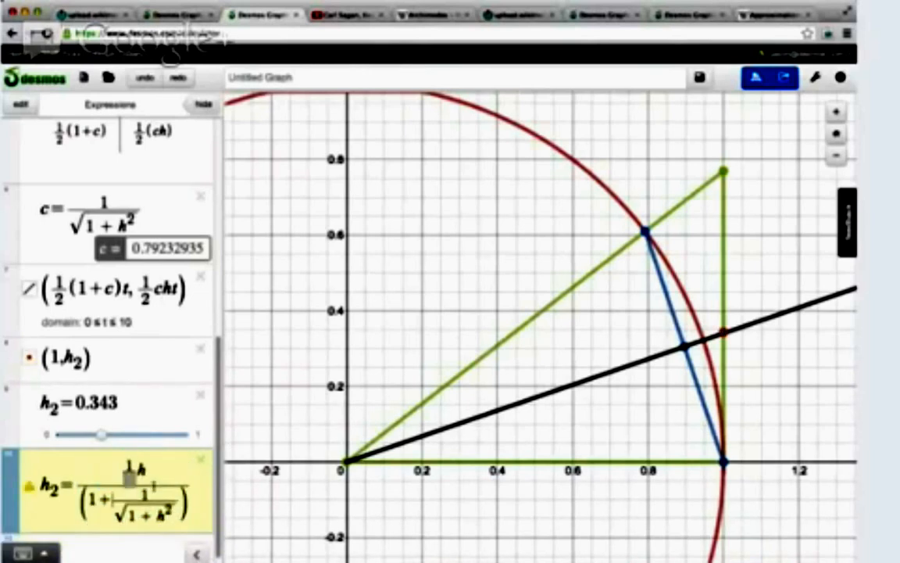
left_click(79, 494)
key("ctrl+v")
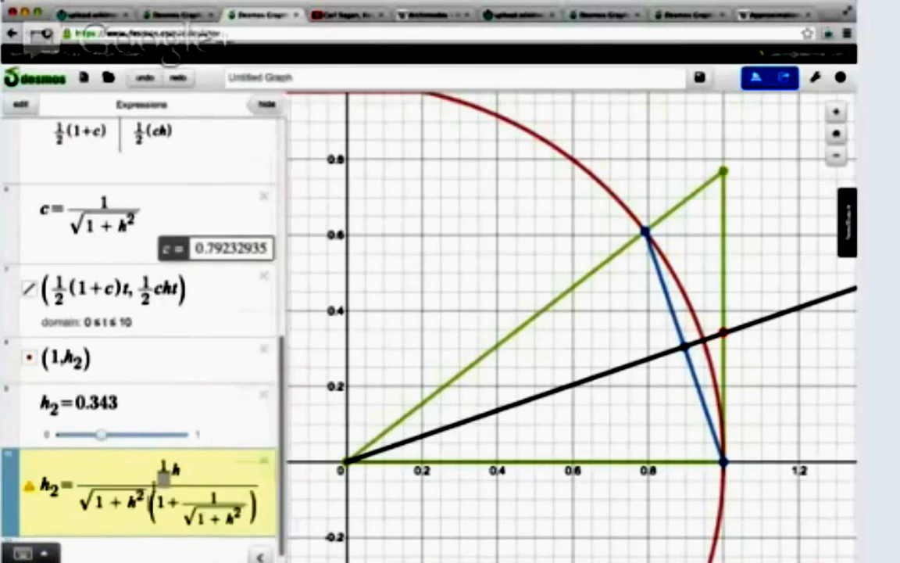
key("BackSpace")
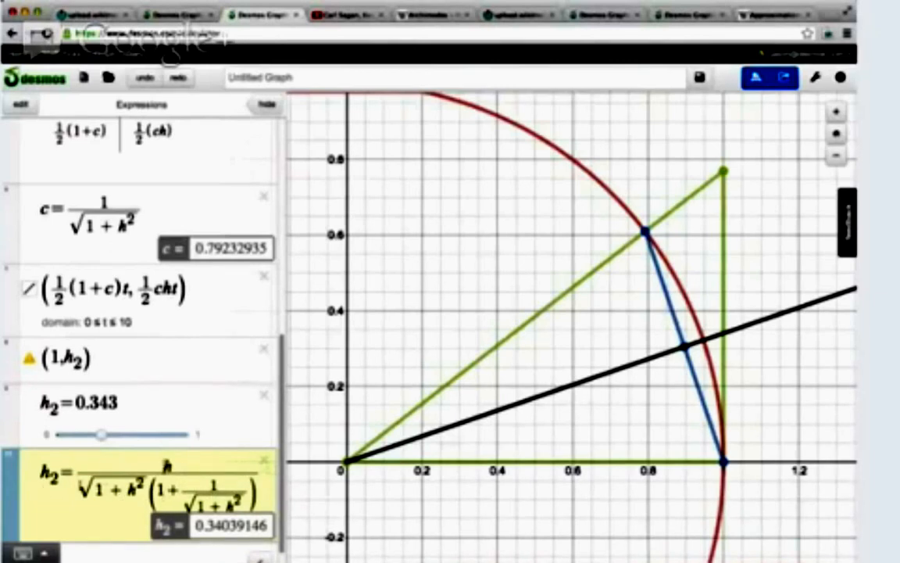
- Expand the denominator product to simplify the formula to h₂ = h/(1+√(1+h²))
left_click(76, 486)
type("1+")
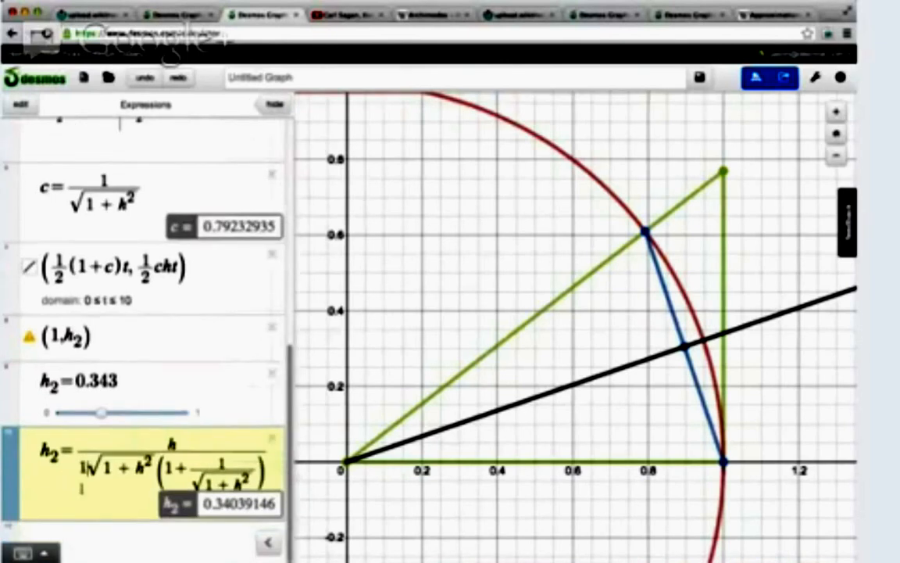
left_click_drag(168, 442, 247, 426)
left_click(247, 426)
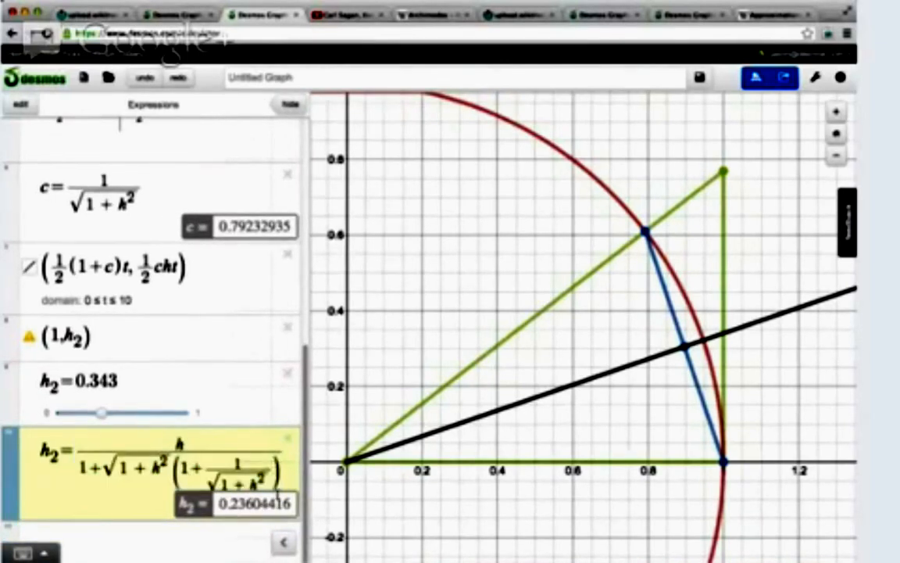
key("BackSpace")
key("BackSpace")
key("BackSpace")
key("BackSpace")
key("BackSpace")
key("BackSpace")
key("BackSpace")
key("BackSpace")
key("BackSpace")
key("BackSpace")
key("BackSpace")
key("BackSpace")
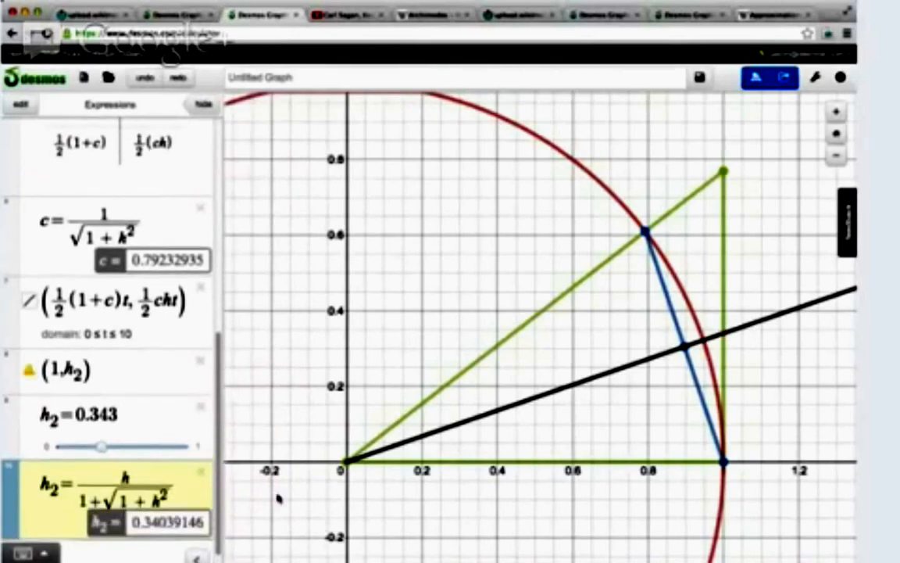
- Define the function f(x) = x/(1+√(1+x²)) in a new expression below the h₂ formula
key("Return")
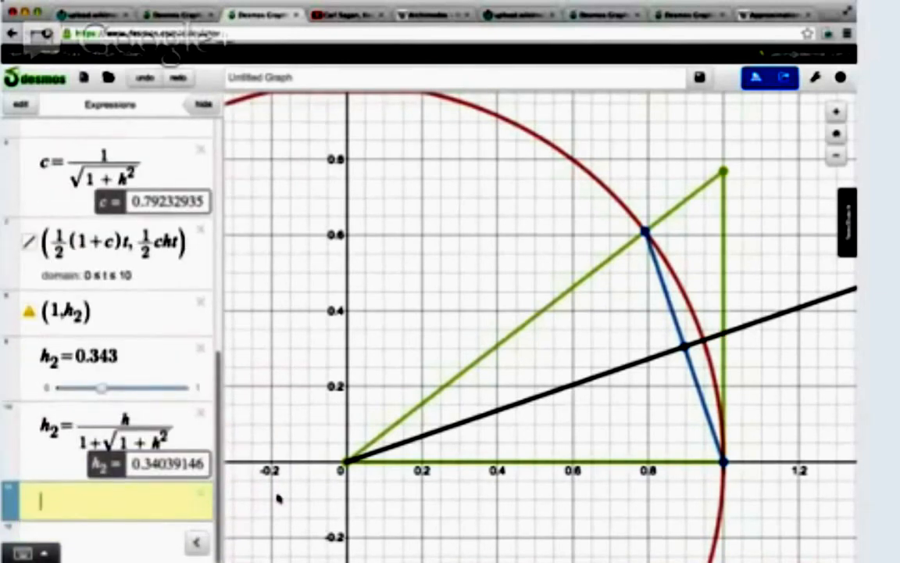
type("f(x)=x/")
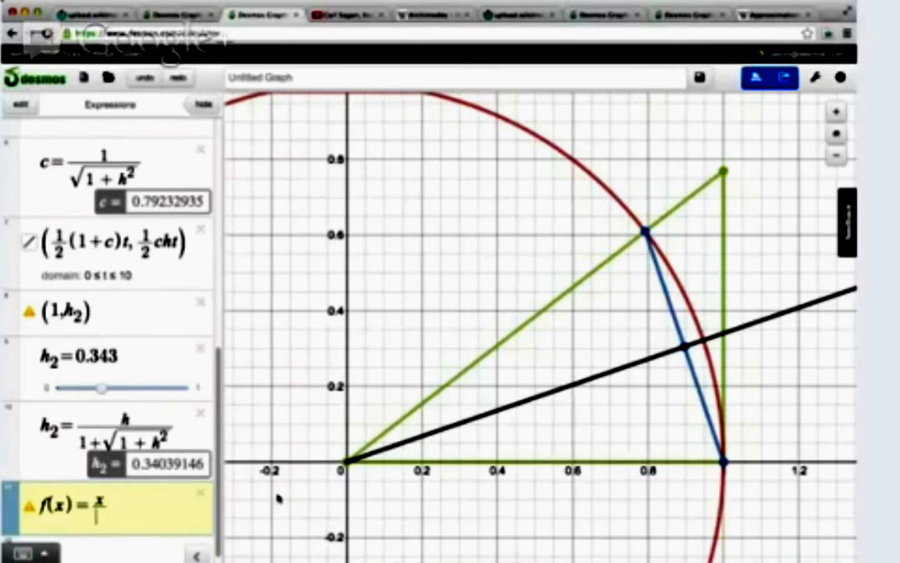
type("1+sqrt")
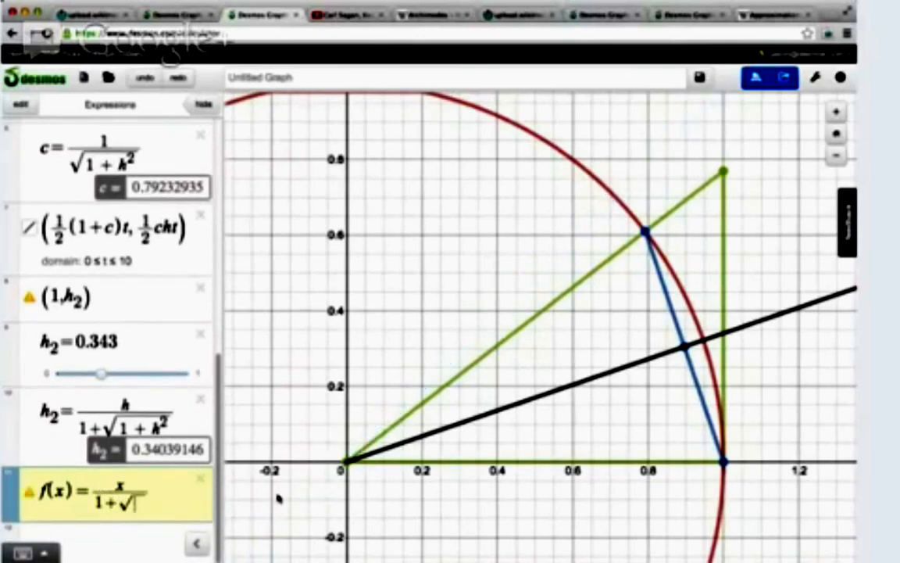
type("1+x^2")
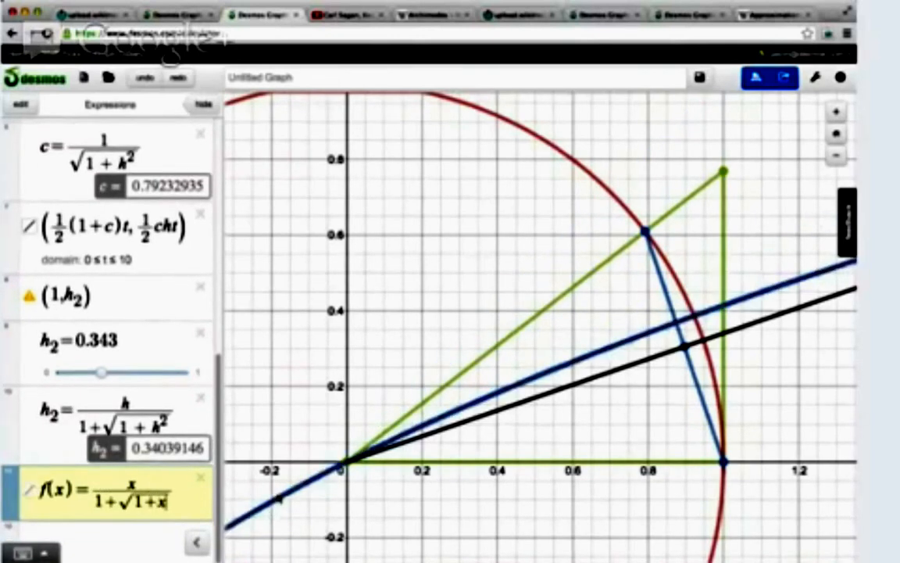
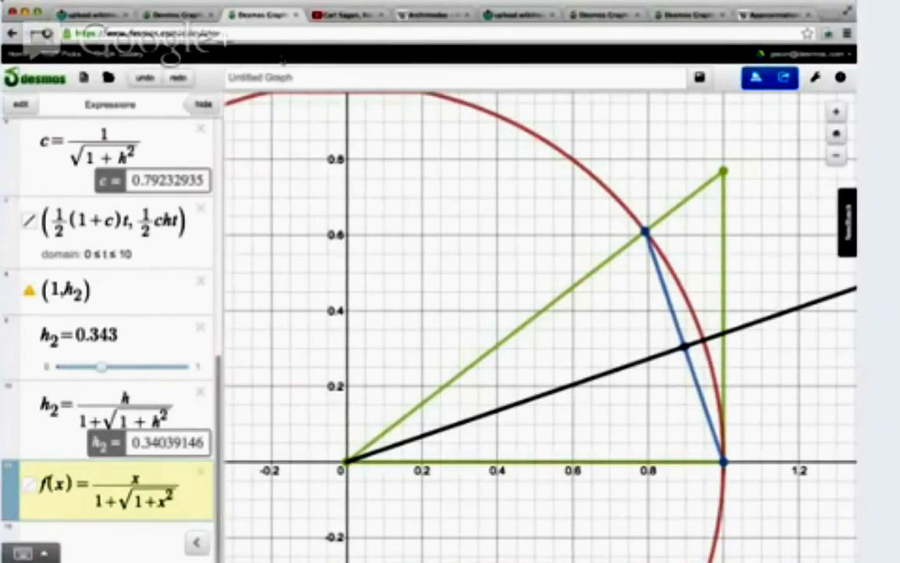
key("super+t")
left_click_drag(755, 14, 307, 14)
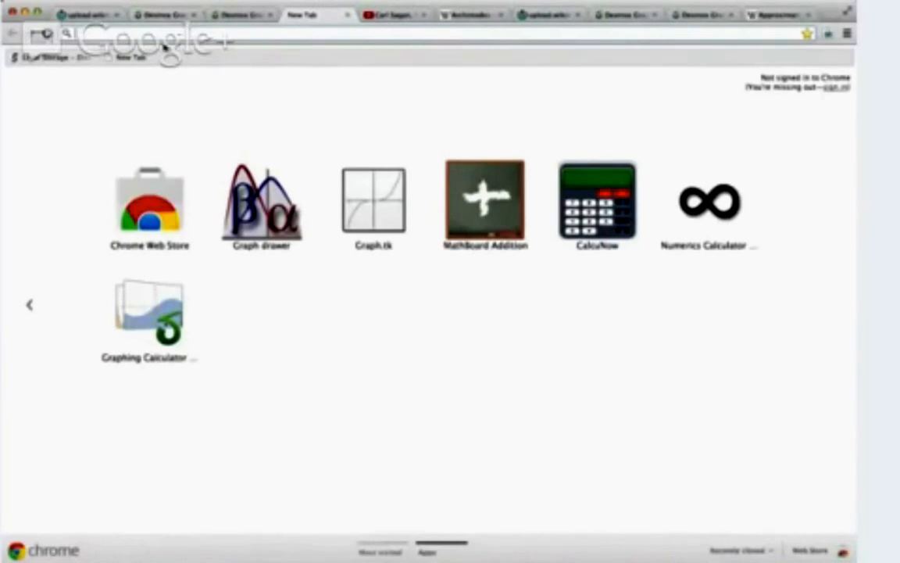
type("www.desmos.com")
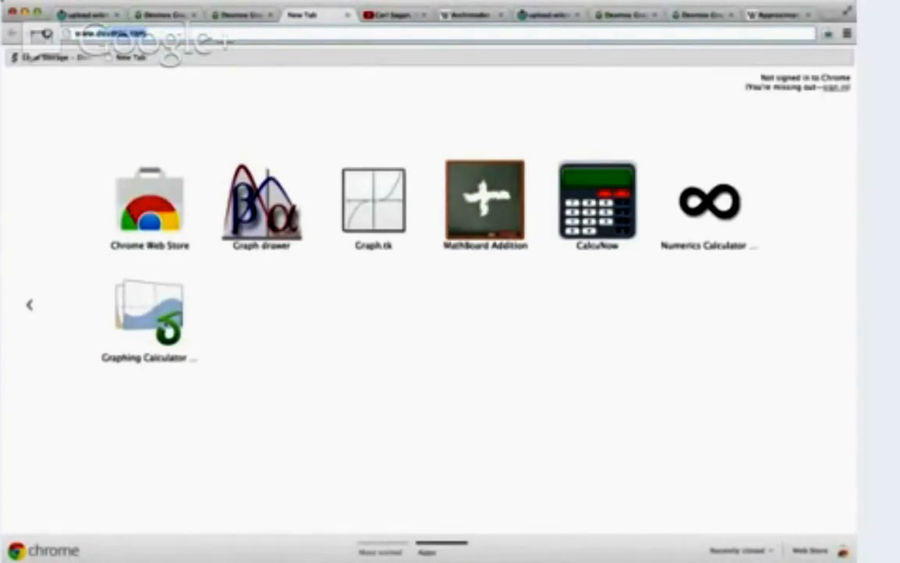
key("Return")
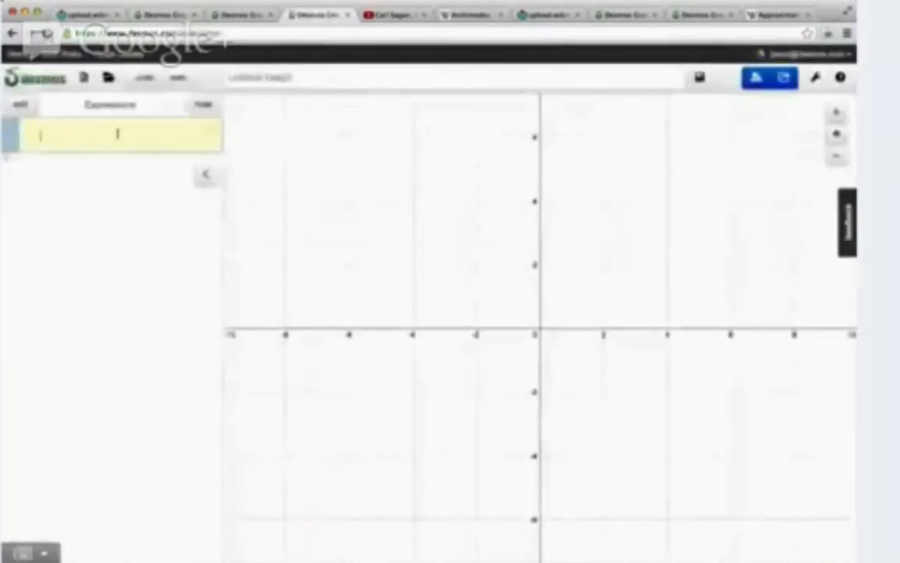
- Define the function f(x) = x/(1+√(1+x²)) in the first expression of the blank graph
type("f(x)")
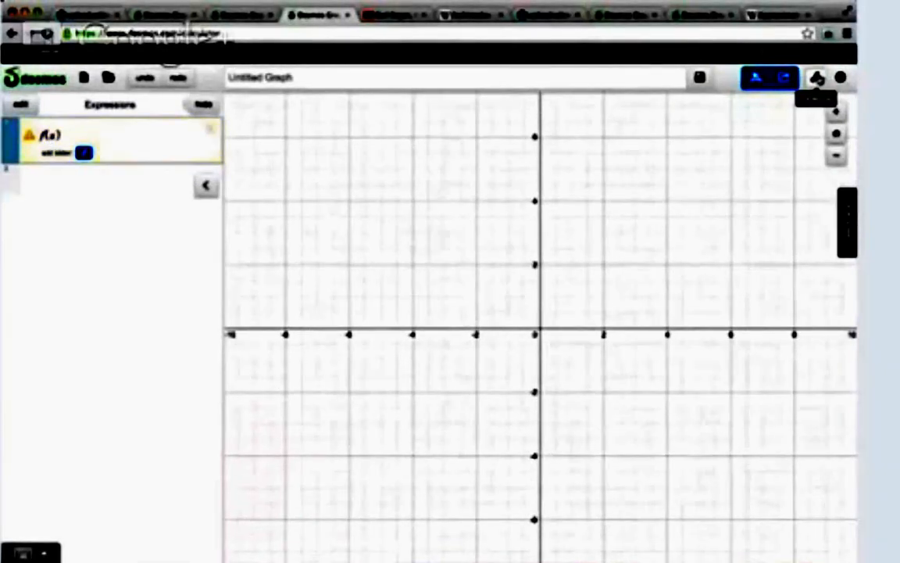
left_click(815, 78)
left_click(74, 137)
type("=1")
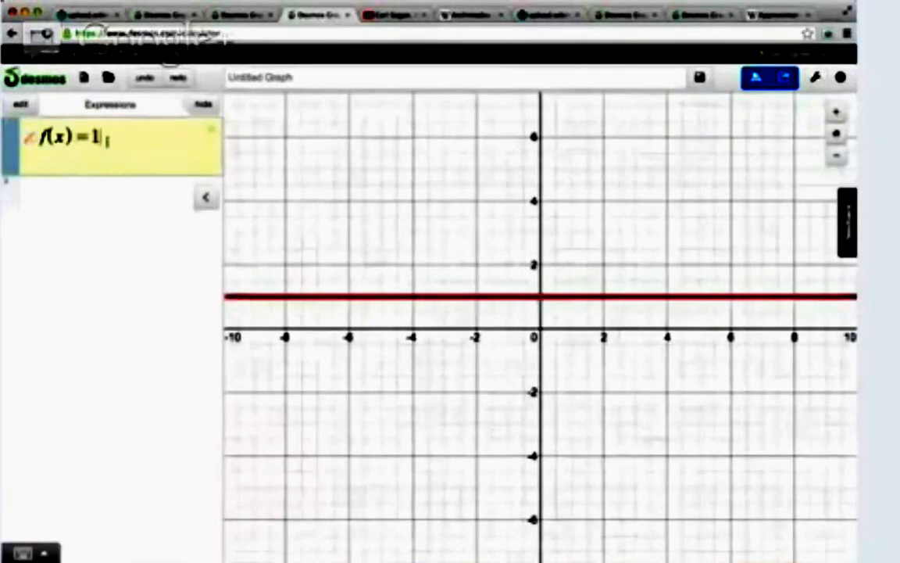
key("BackSpace")
type("x/1")
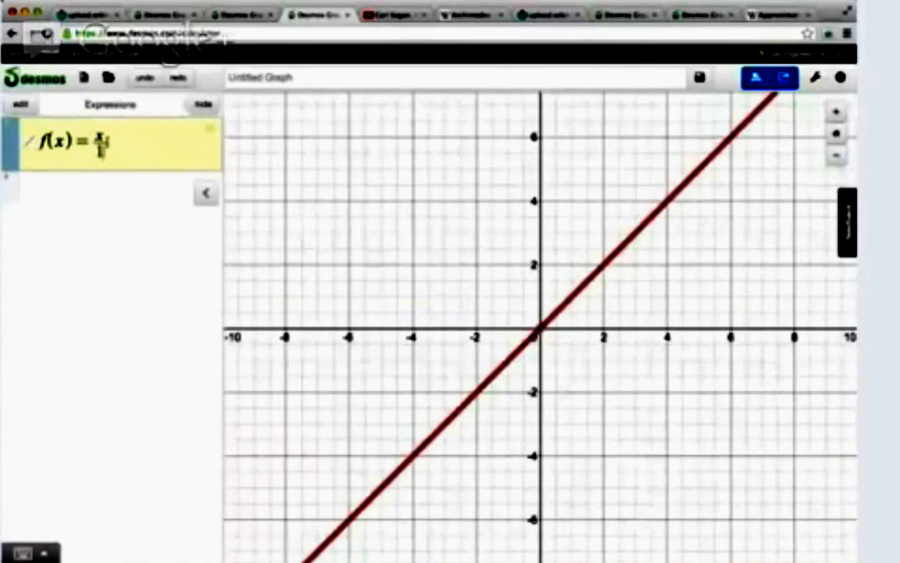
type("+sq")
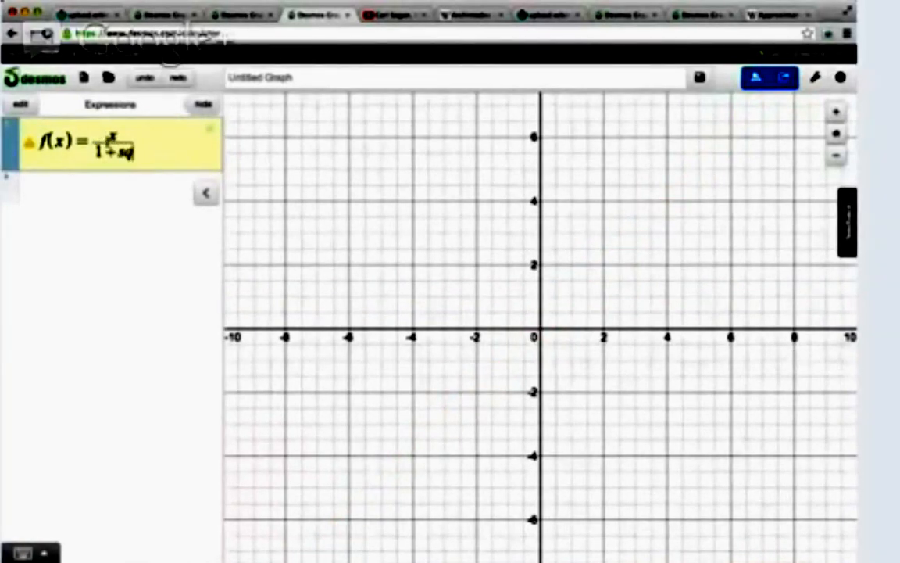
type("rt1+x^2")
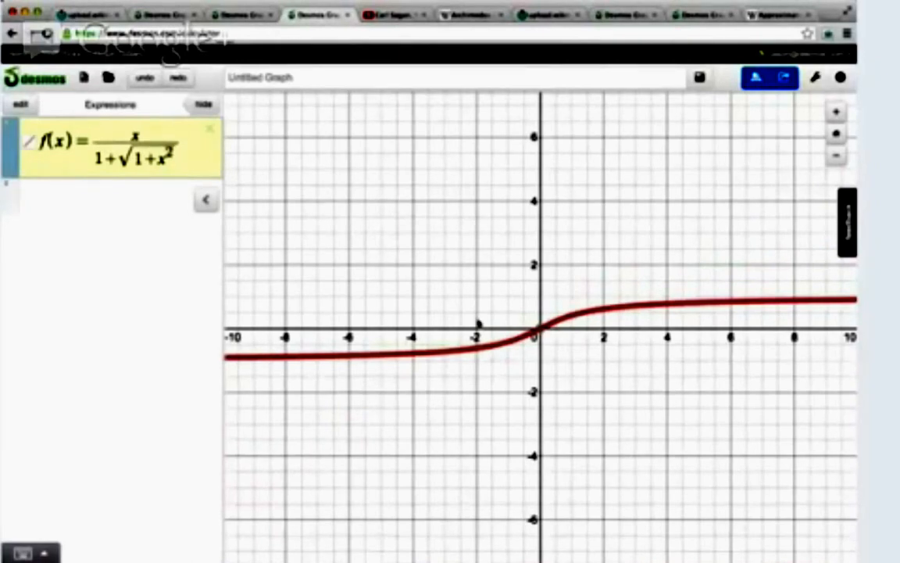
left_click(474, 240)
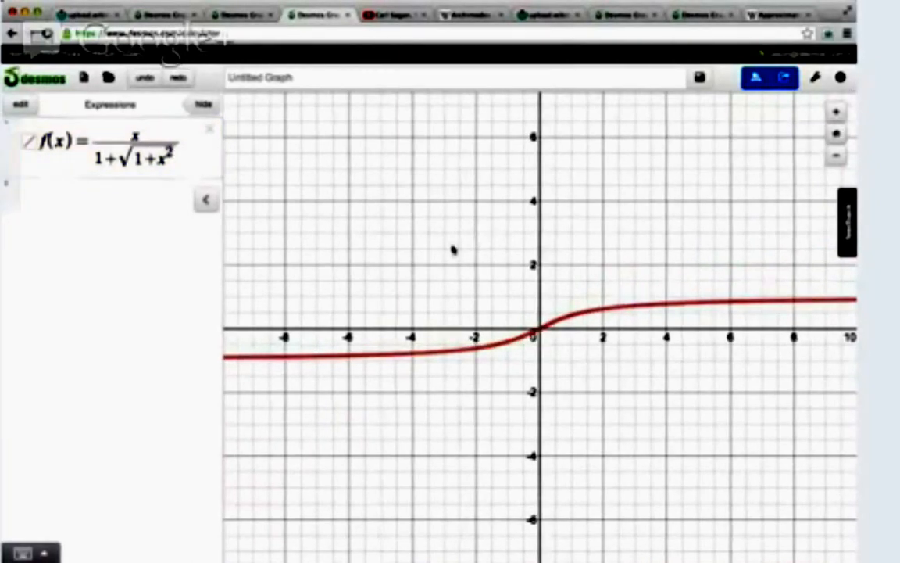
- Graph tan(½·arctan(x)) below f(x) to compare the two curves, and delete that comparison expression
left_click(169, 139)
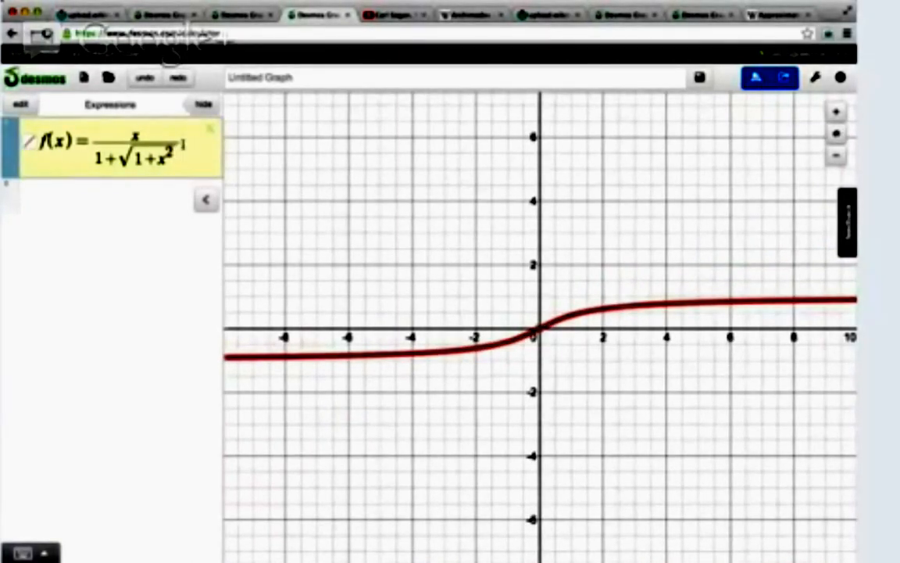
key("Return")
type("ta")
key("BackSpace")
key("BackSpace")
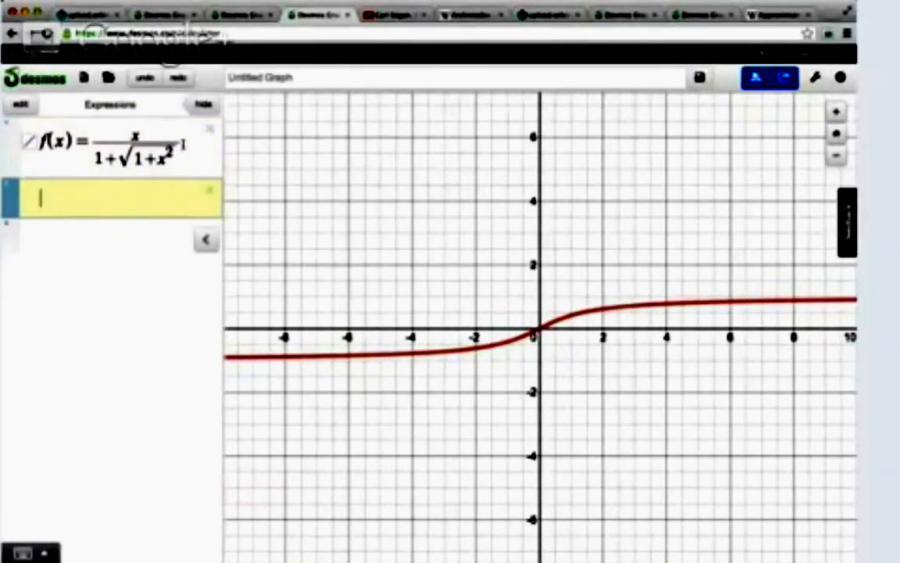
type("a")
key("BackSpace")
type("tan")
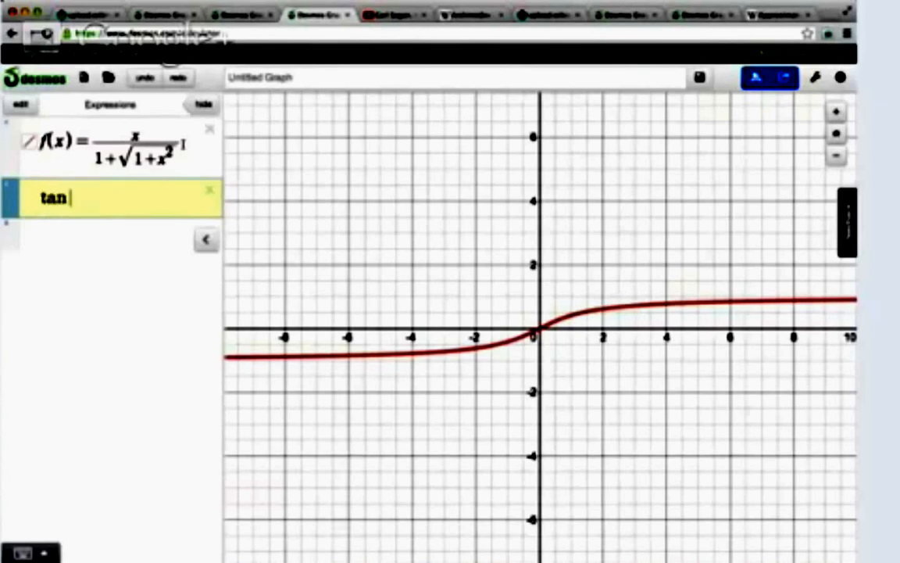
type("(1/2")
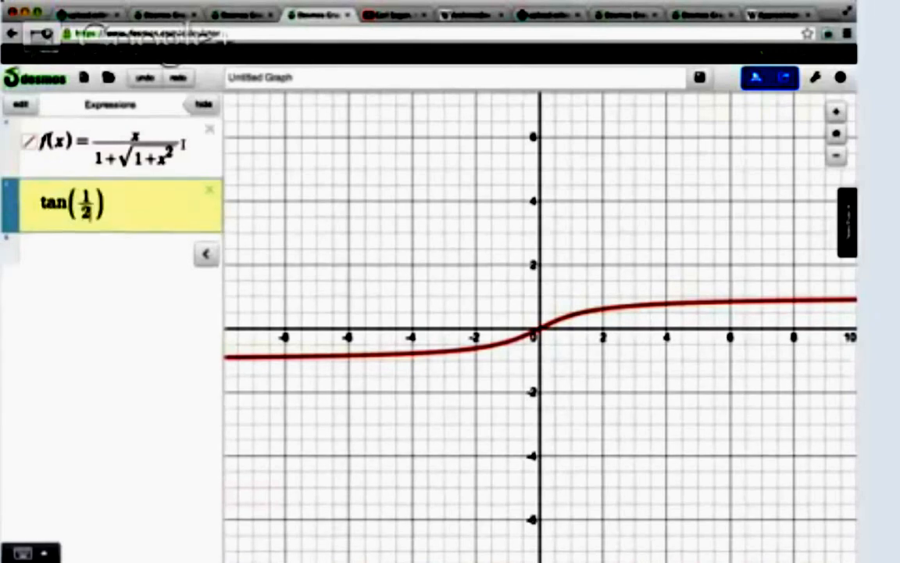
key("Right")
type("arctan(x")
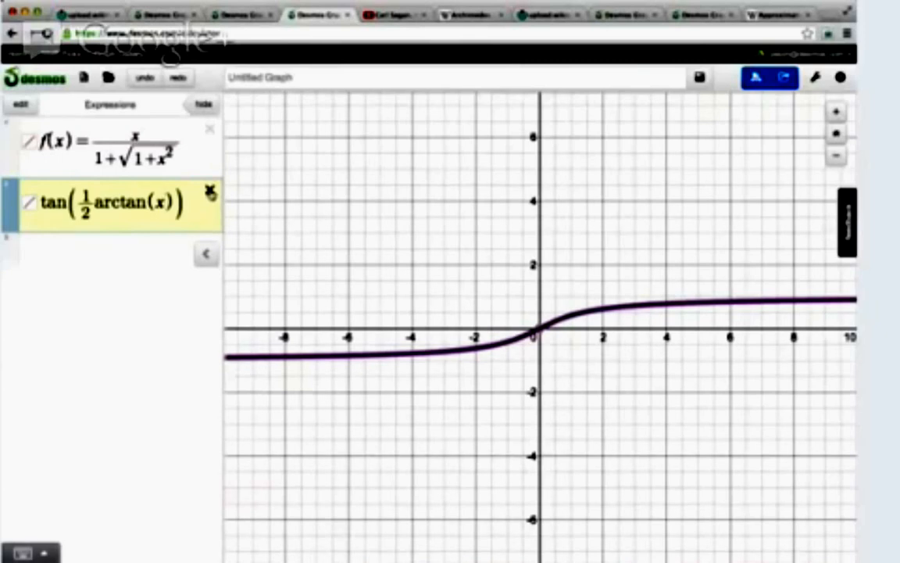
left_click(209, 192)
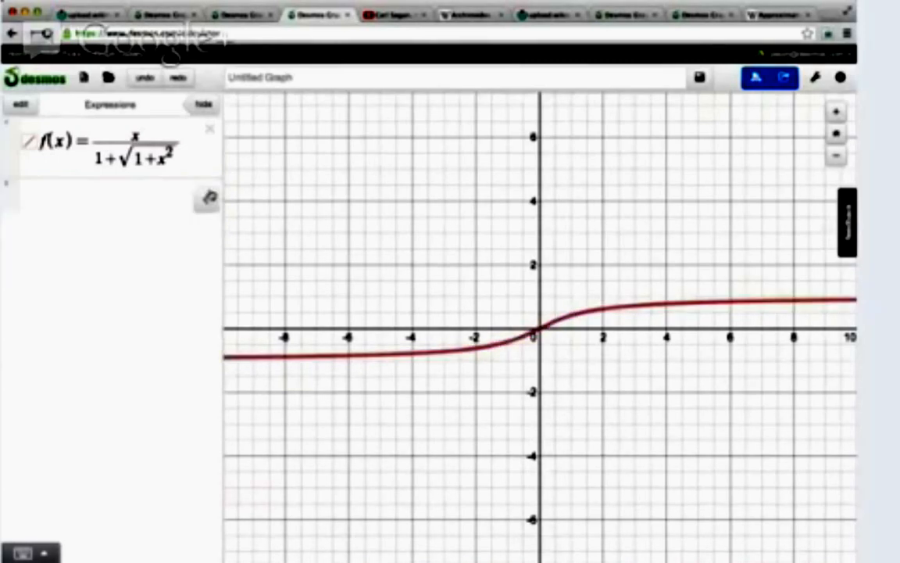
- Insert a table below the f(x) definition and delete the blank expression line between them
key("Up")
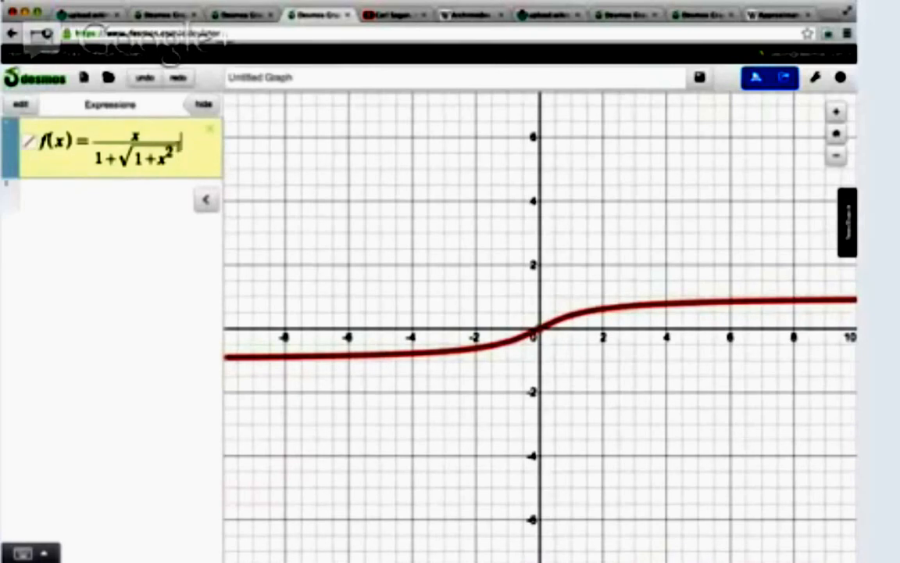
key("Return")
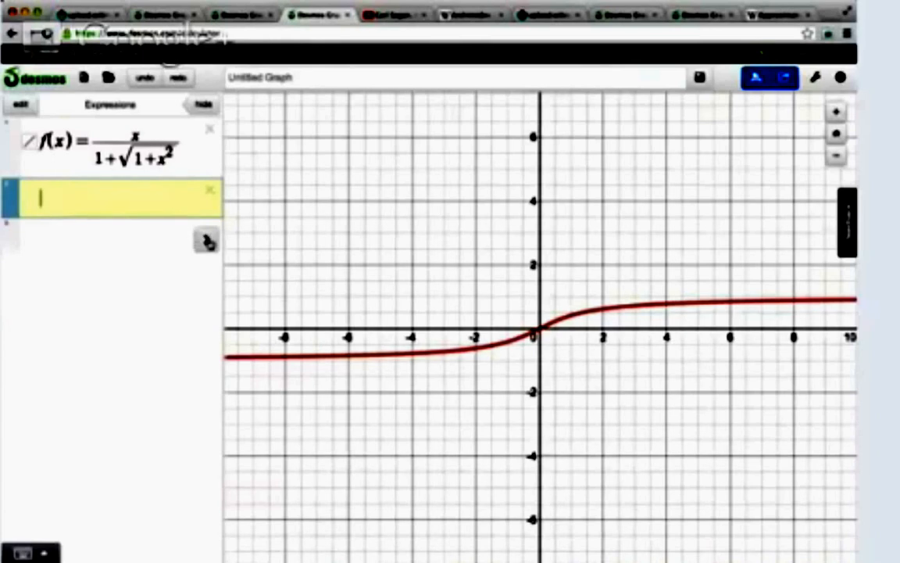
left_click(199, 240)
left_click(134, 237)
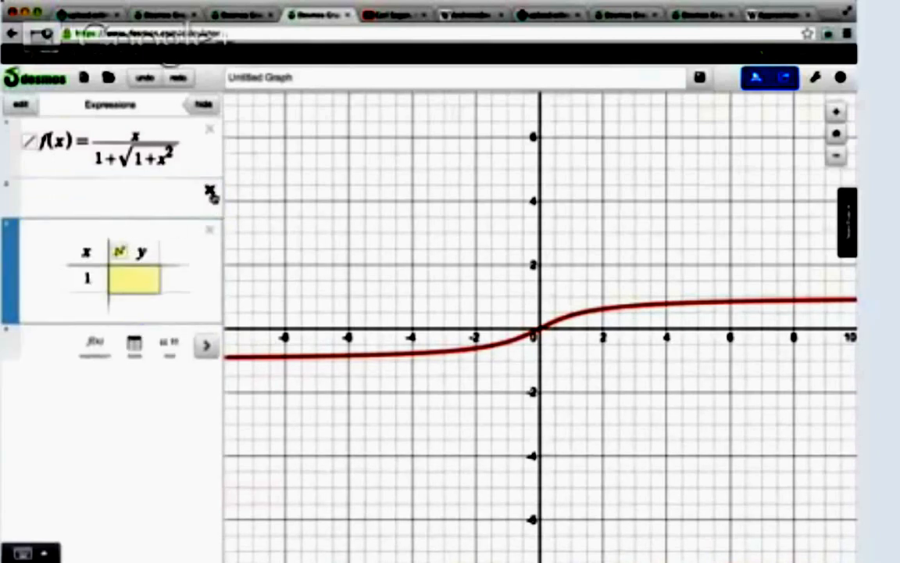
left_click(209, 190)
- Rename the table's second column p and fill the first row with 4 in both columns
left_click(82, 238)
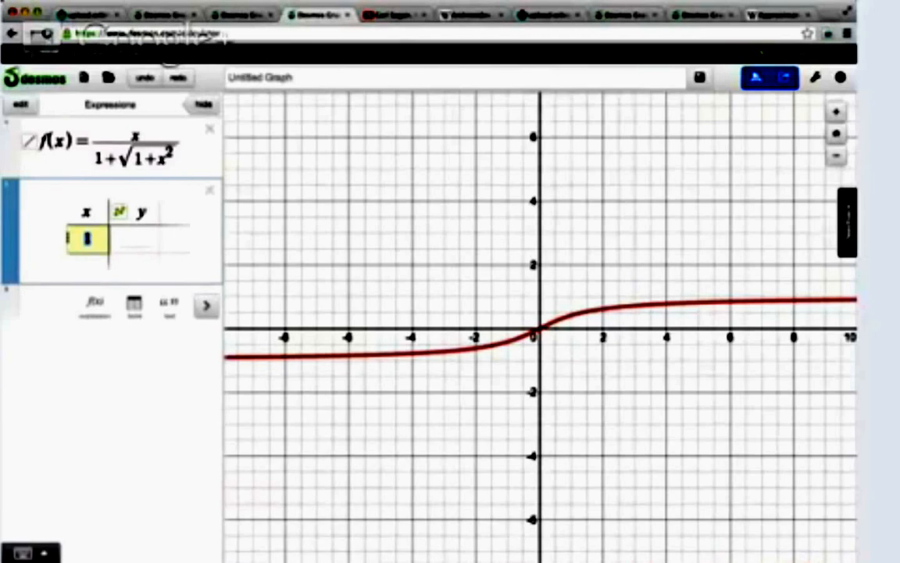
type("4")
key("Return")
left_click(145, 212)
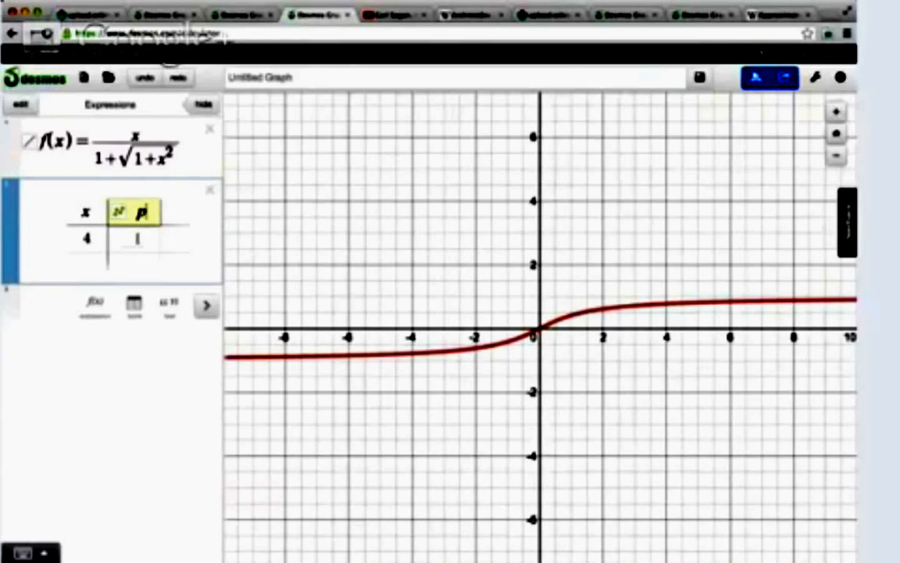
left_click(125, 241)
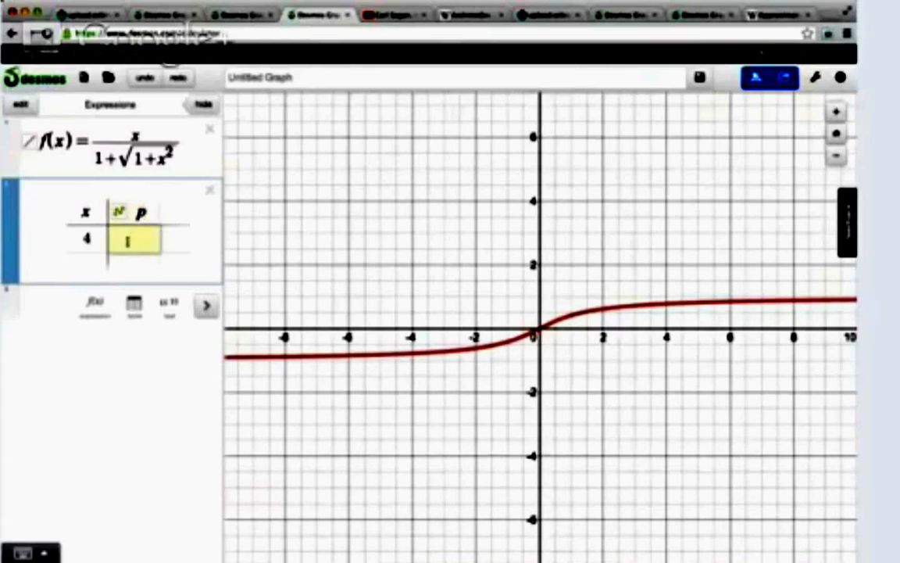
type("4")
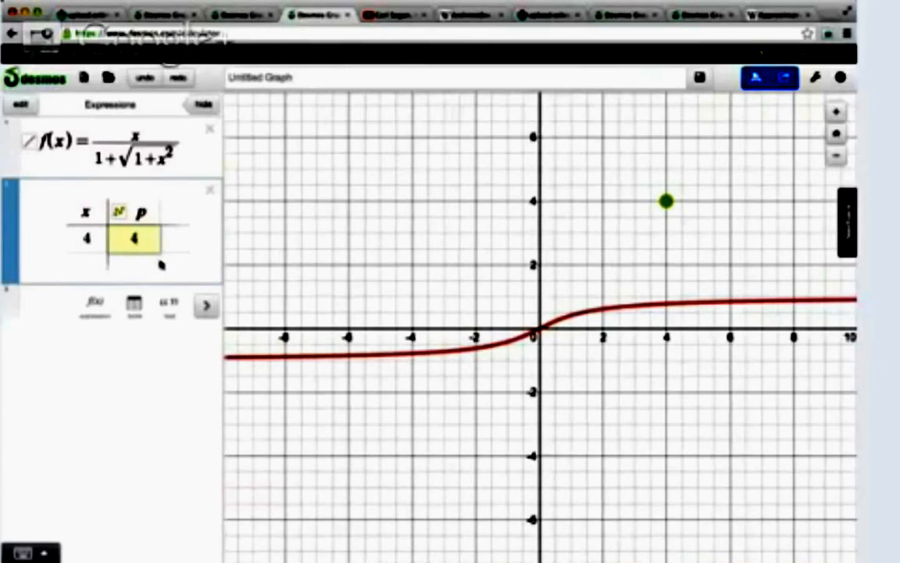
- Hide the f(x) curve so that only the table's point is plotted
left_click(28, 141)
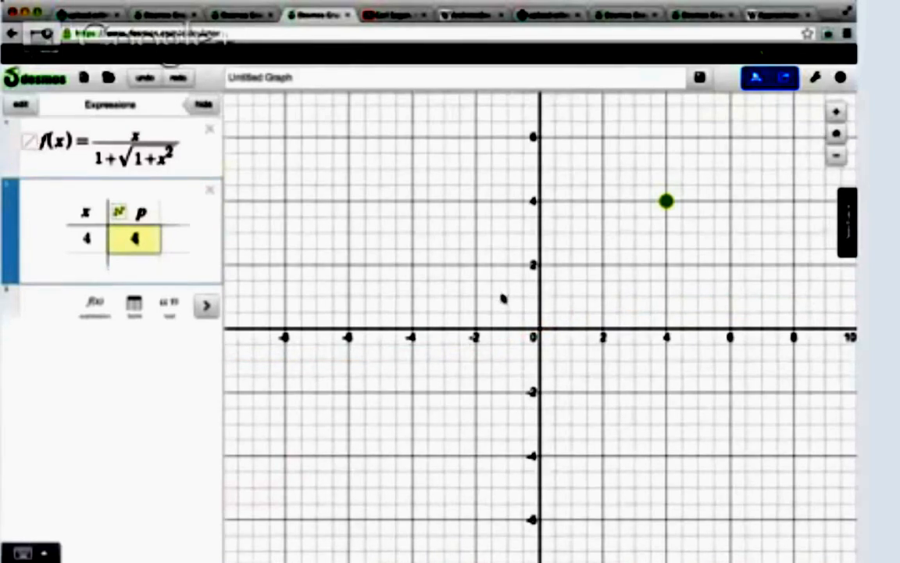
left_click_drag(503, 298, 447, 345)
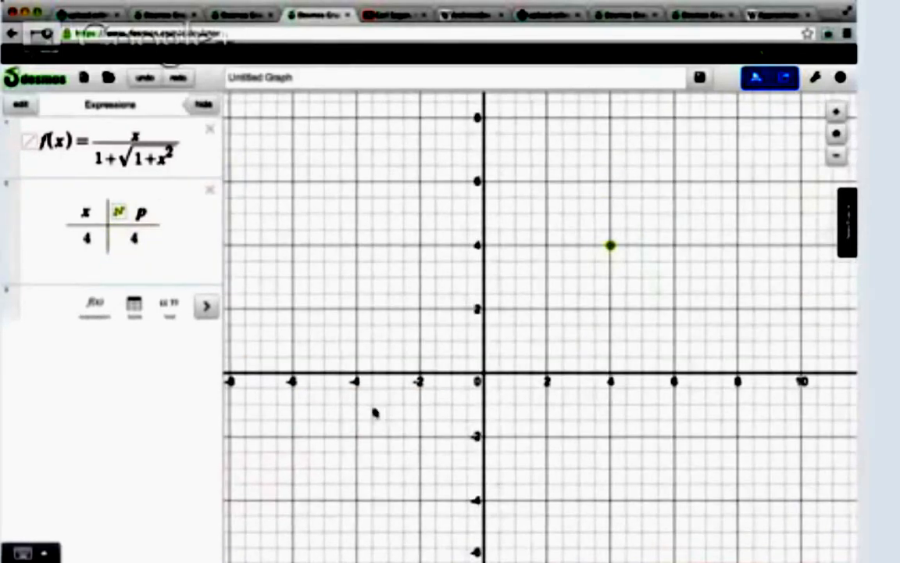
left_click_drag(374, 412, 292, 498)
- Rename the table's first column from x to n
left_click(89, 239)
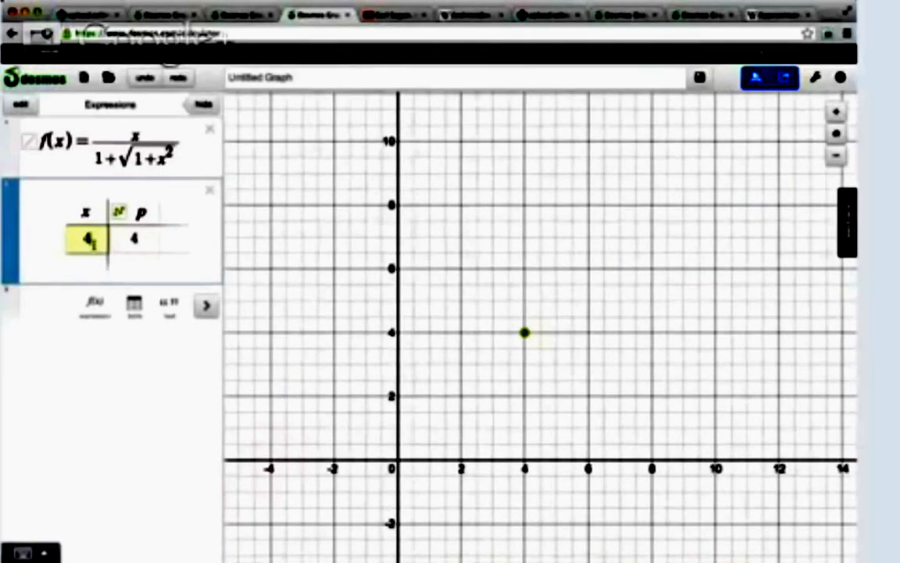
left_click(86, 212)
key("Down")
key("Down")
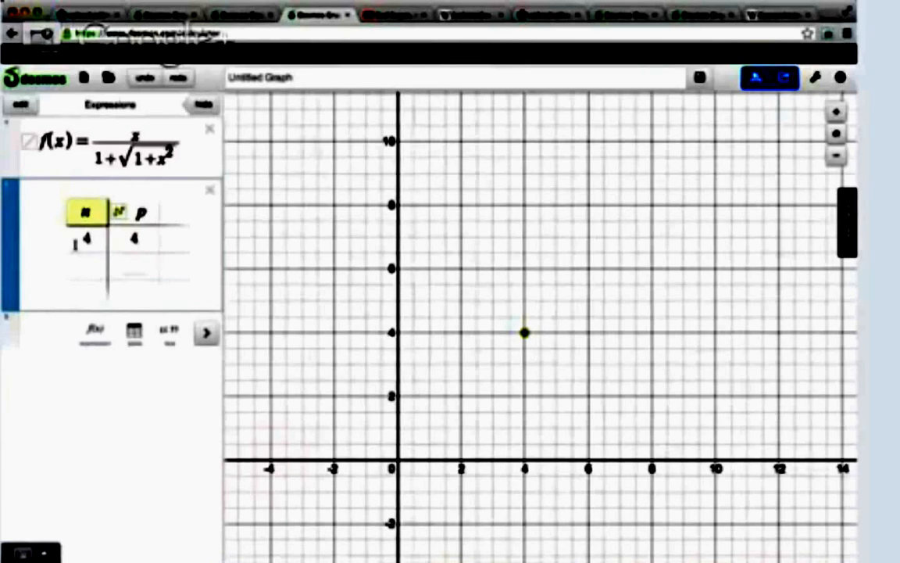
- Add a third table column computing the error p−π
left_click(175, 212)
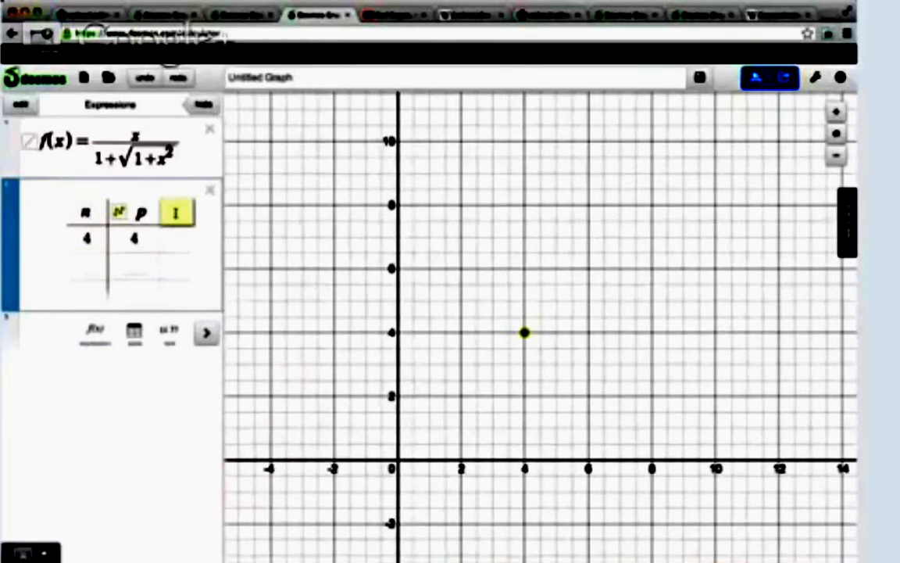
type("pi")
key("BackSpace")
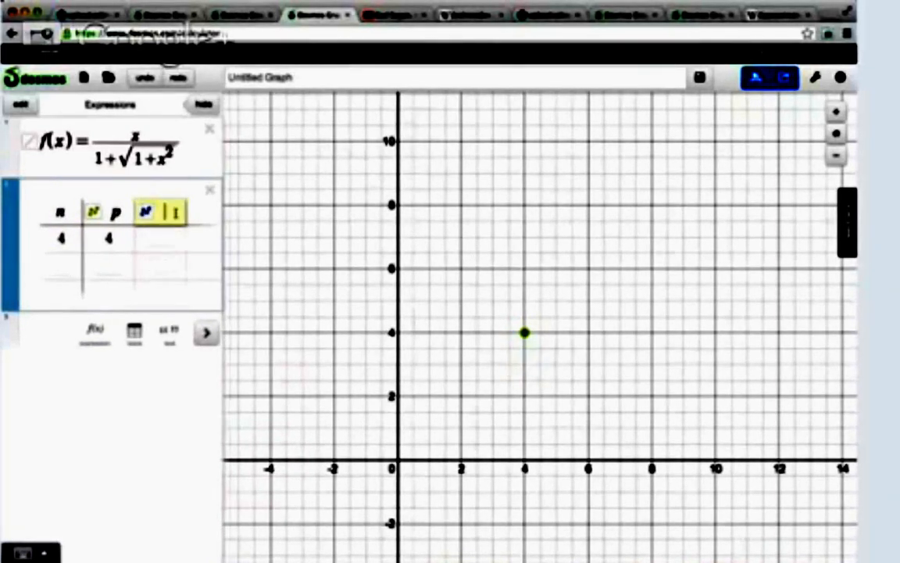
type("p-pi")
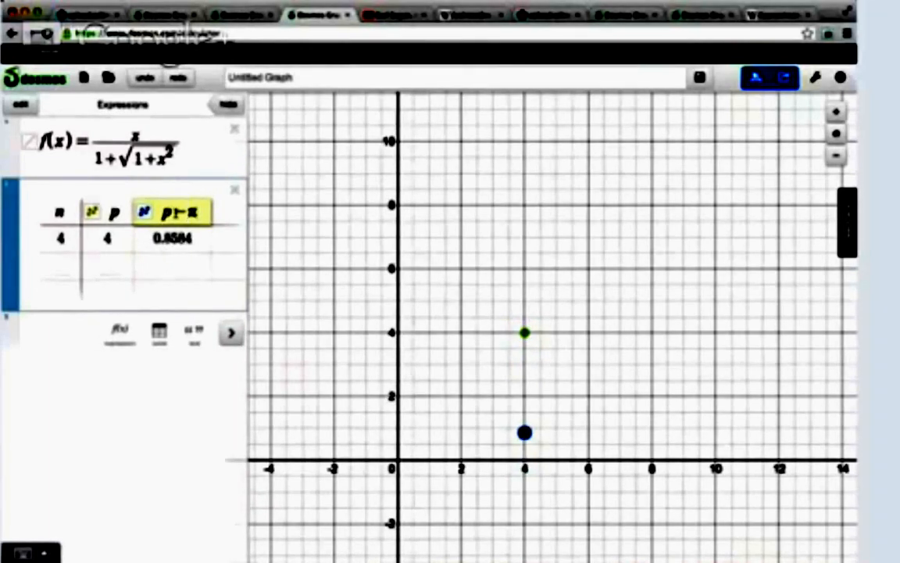
- Graph the horizontal line y = π in a new expression below the table
left_click(58, 268)
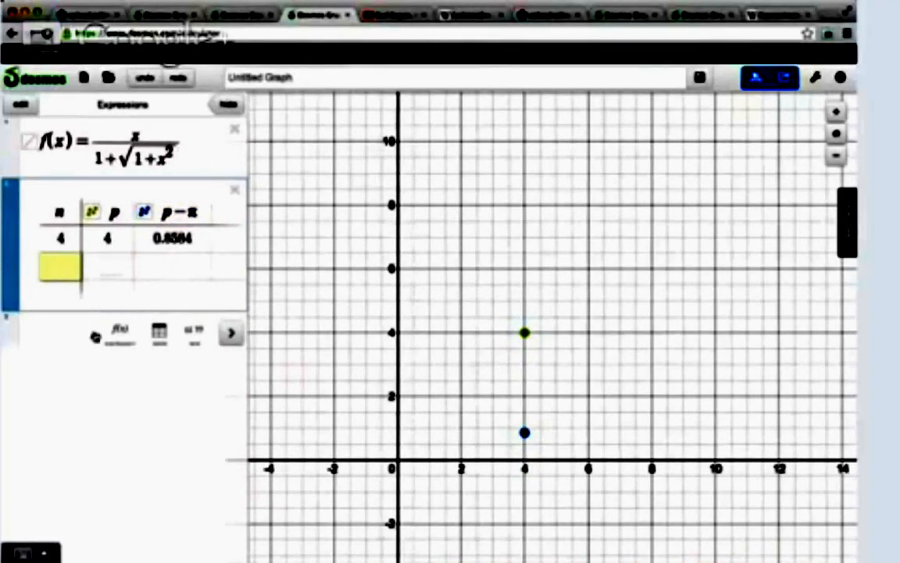
left_click(47, 320)
left_click(232, 374)
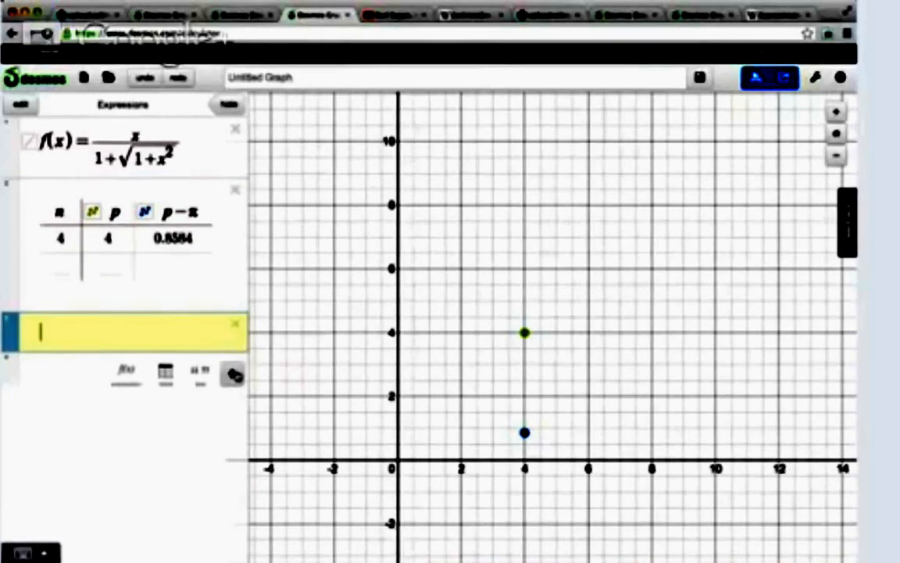
type("y=pi")
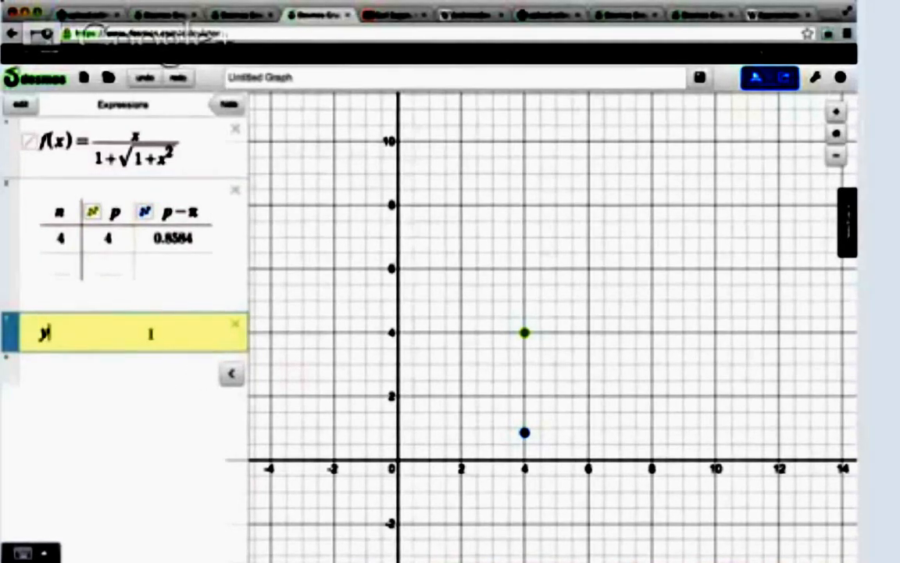
left_click(430, 279)
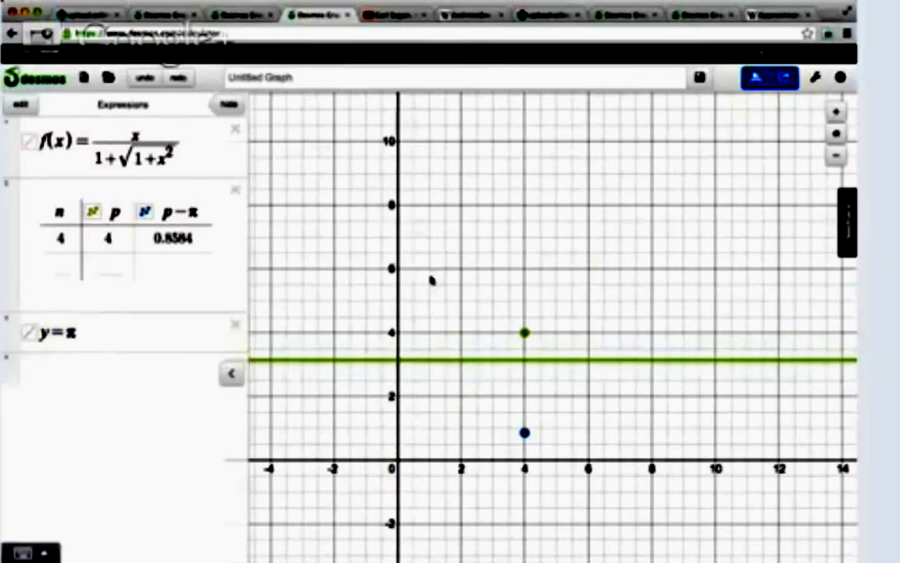
- Add a second table row with n = 8 and perimeter p = 8f(1)
left_click(67, 269)
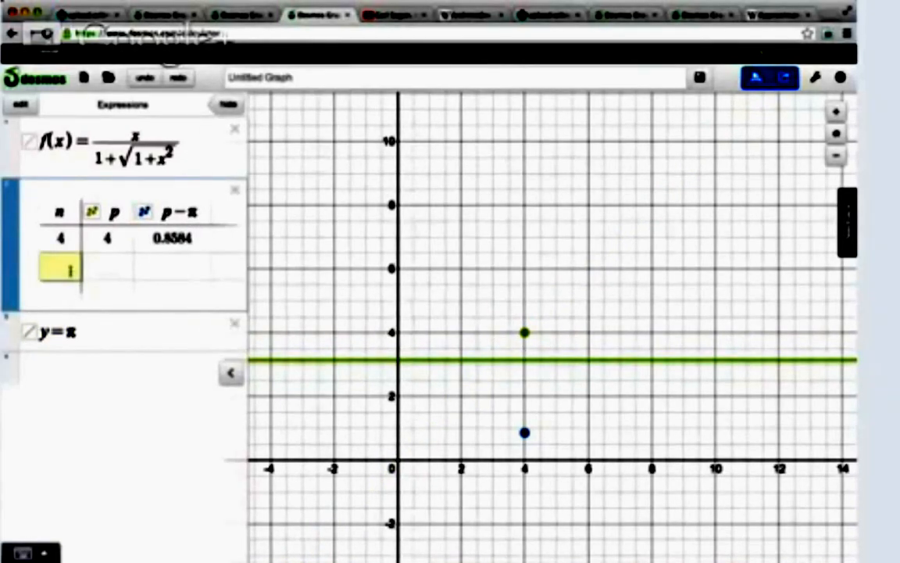
type("4")
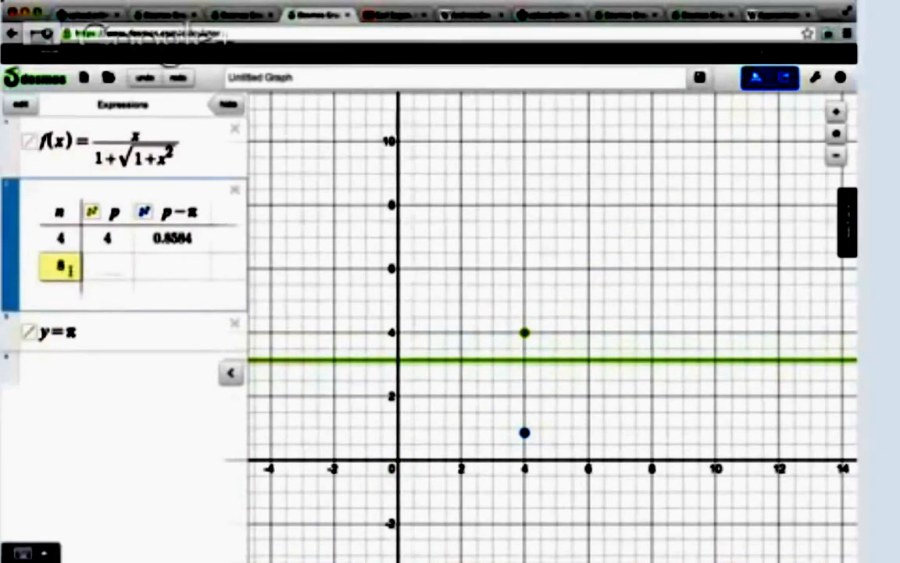
key("BackSpace")
type("8")
key("Tab")
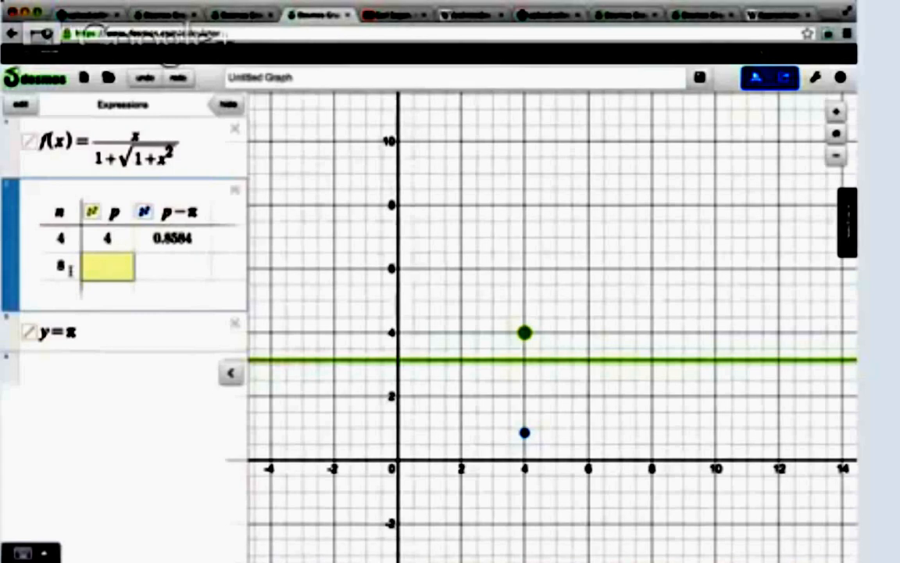
type("8")
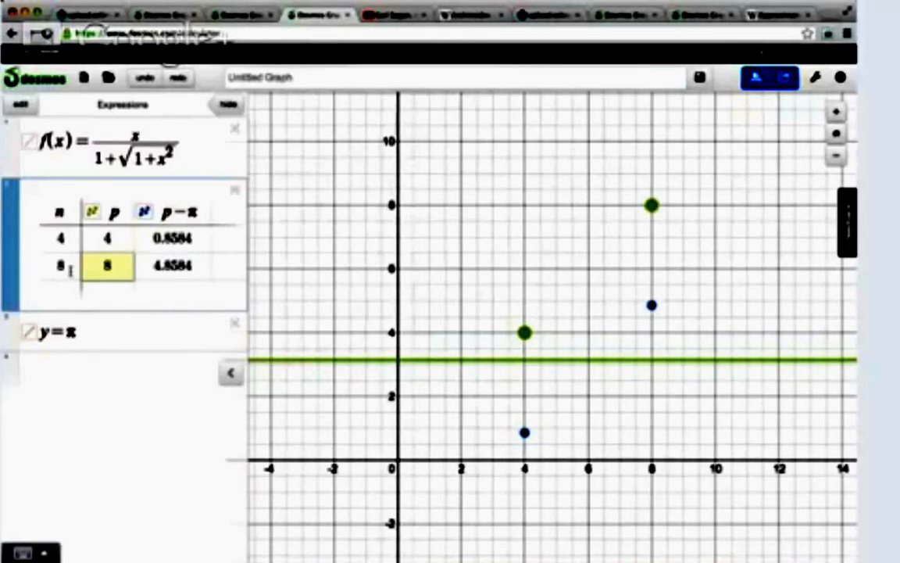
type("f")
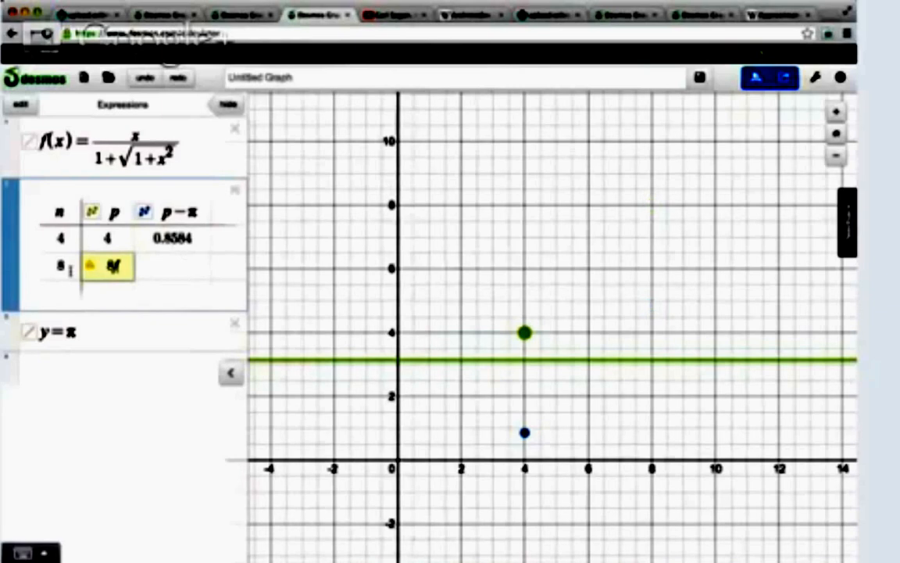
type("(1")
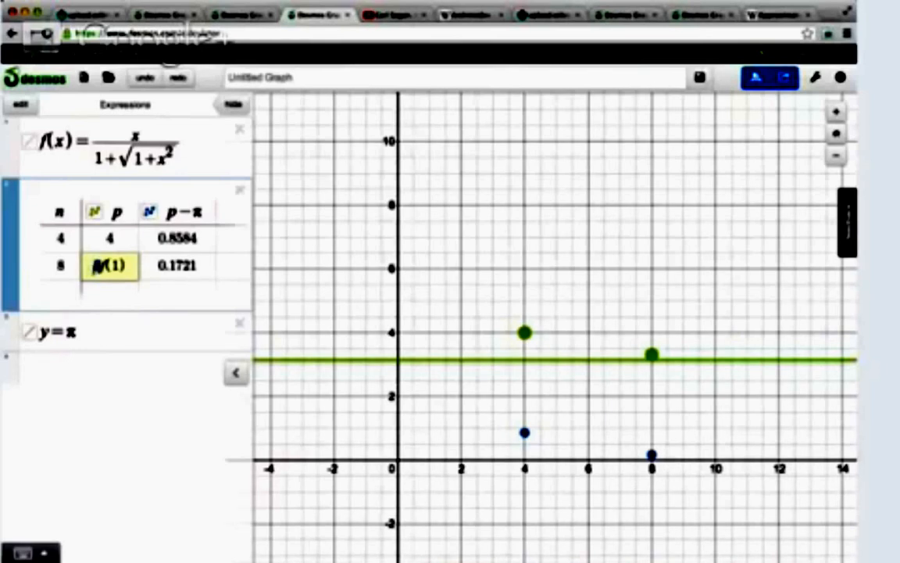
type("_1")
key("BackSpace")
key("BackSpace")
- Add a table row with n = 16 and perimeter p = 16f(f(1))
left_click(60, 294)
type("16")
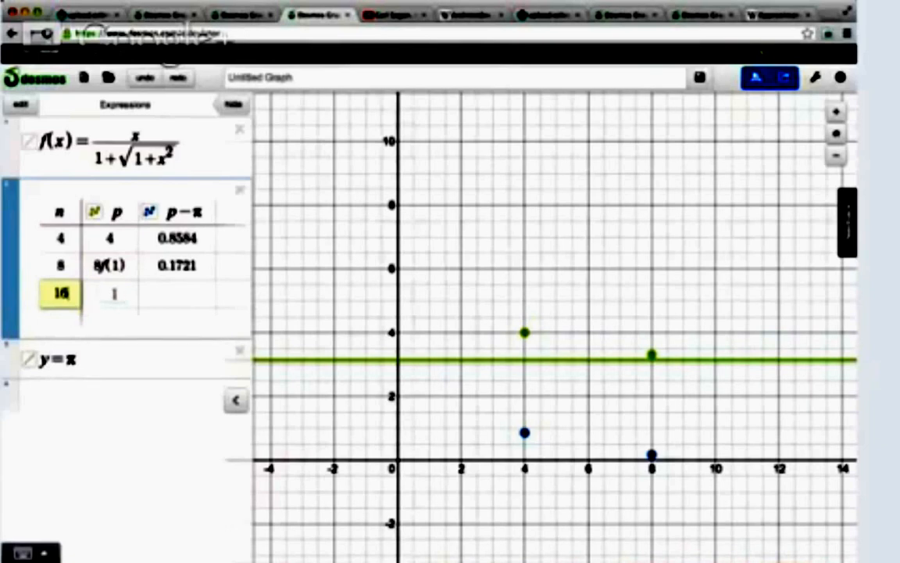
left_click(110, 293)
type("16")
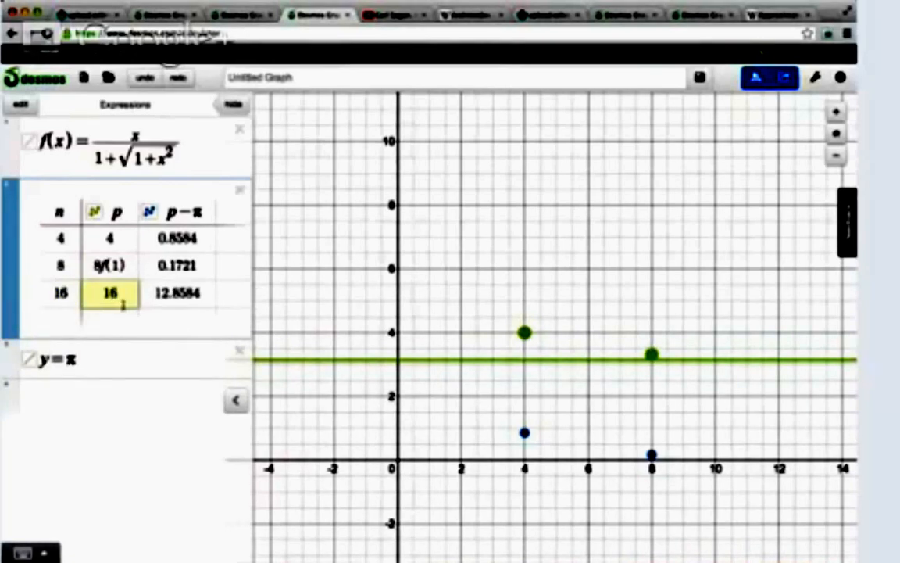
type("f(")
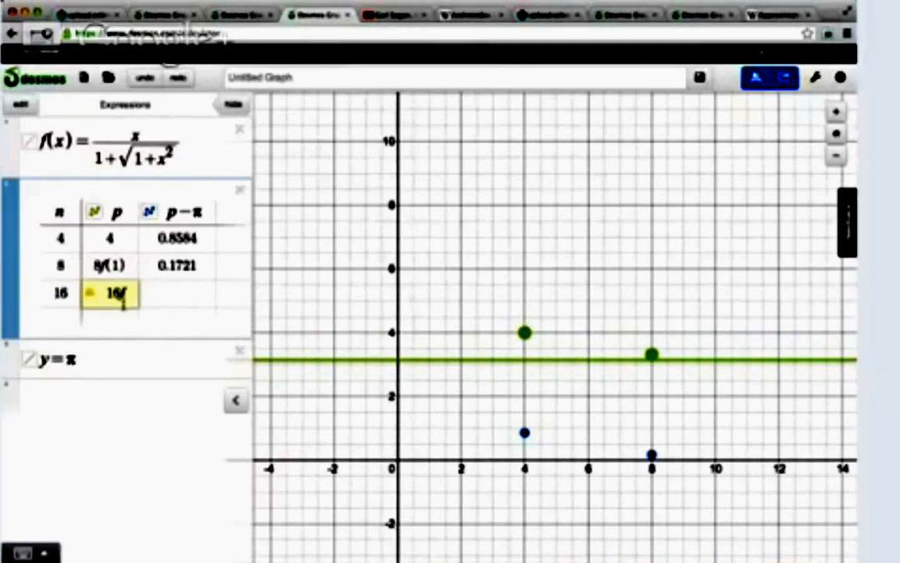
type("f(1")
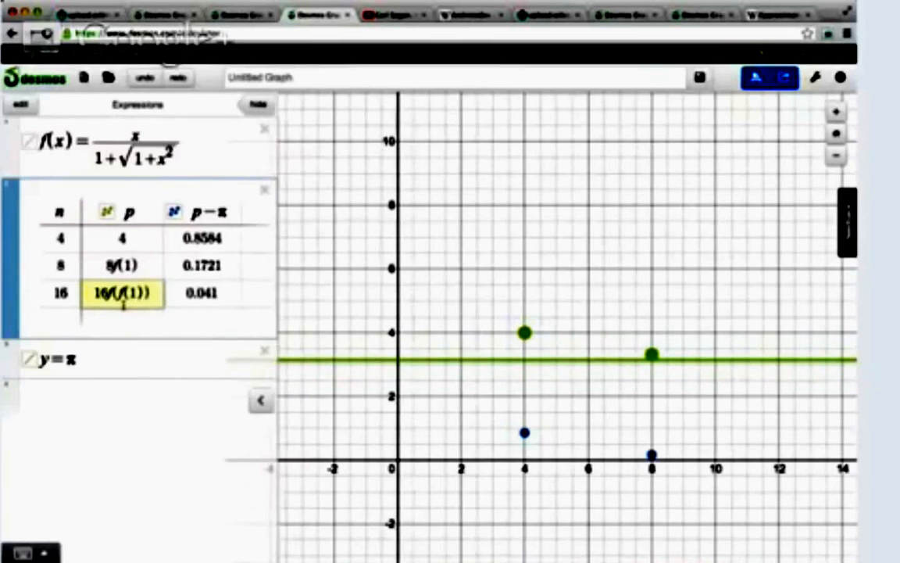
- Add a table row with n = 32 and perimeter p = 32(f(f(f(1))))
left_click(72, 317)
type("32")
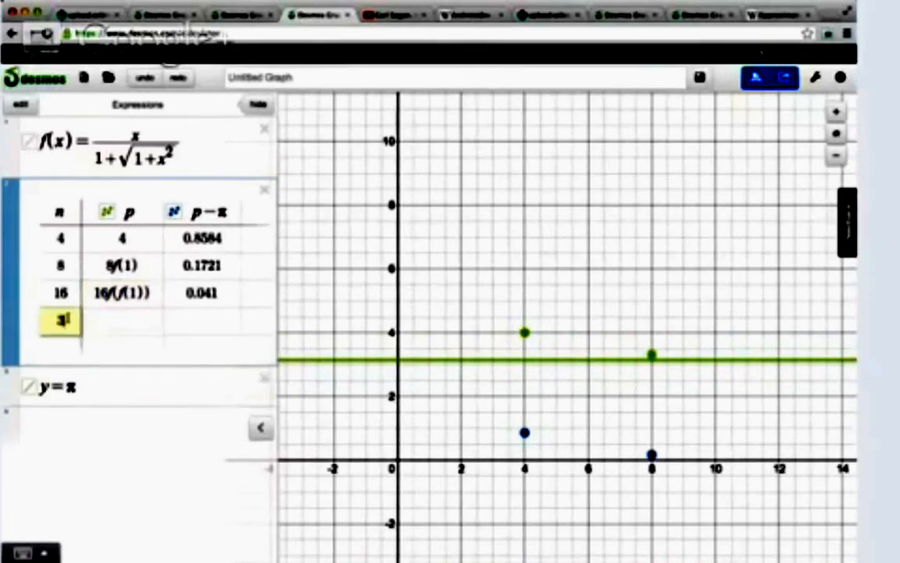
left_click(88, 322)
type("32")
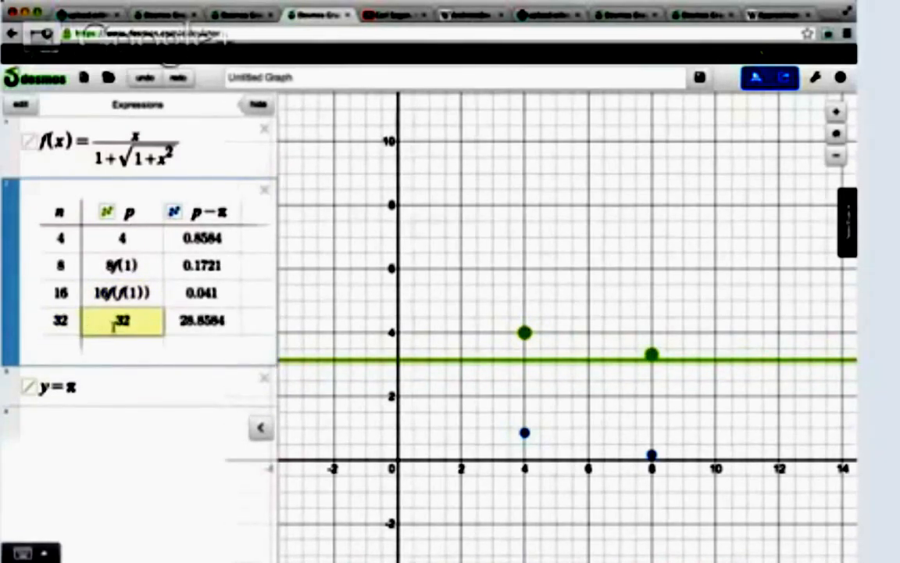
type("f(f(")
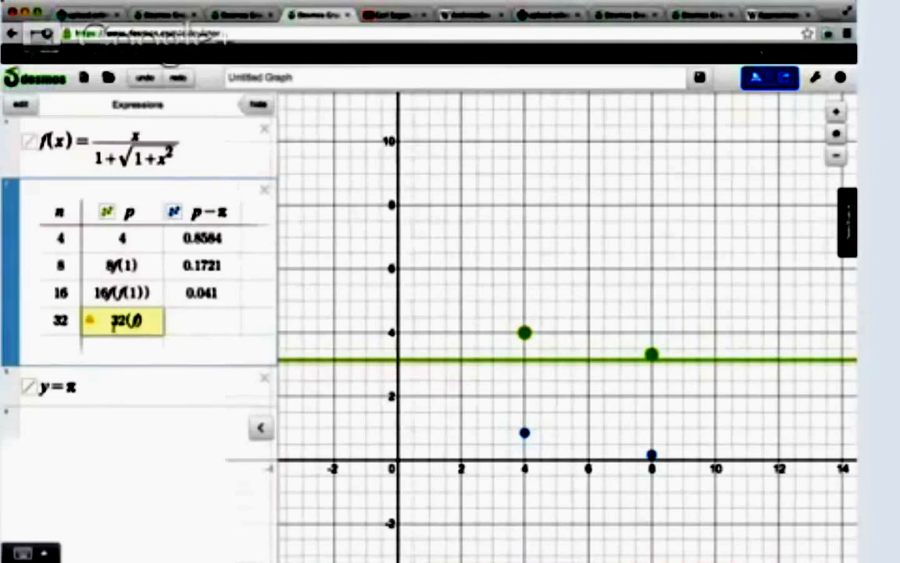
type("f(f(")
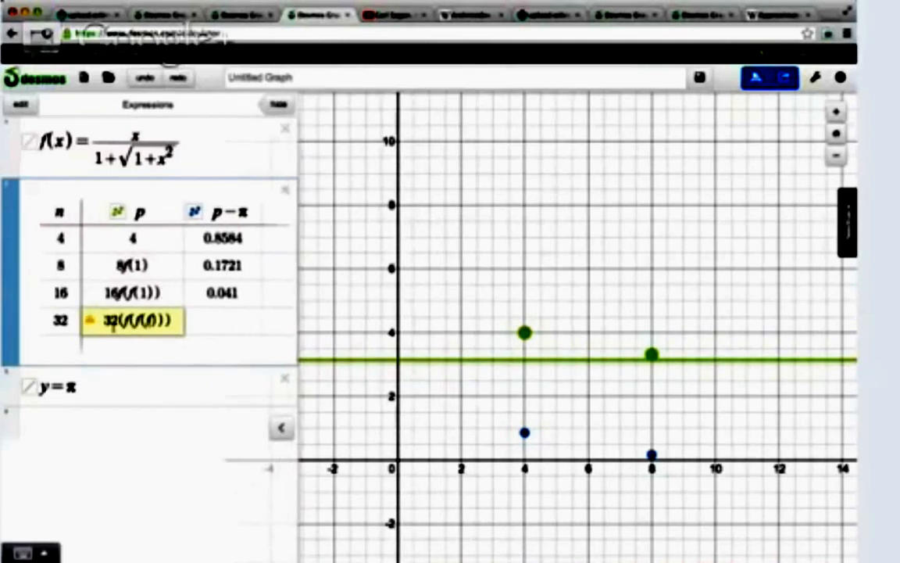
type("(1")
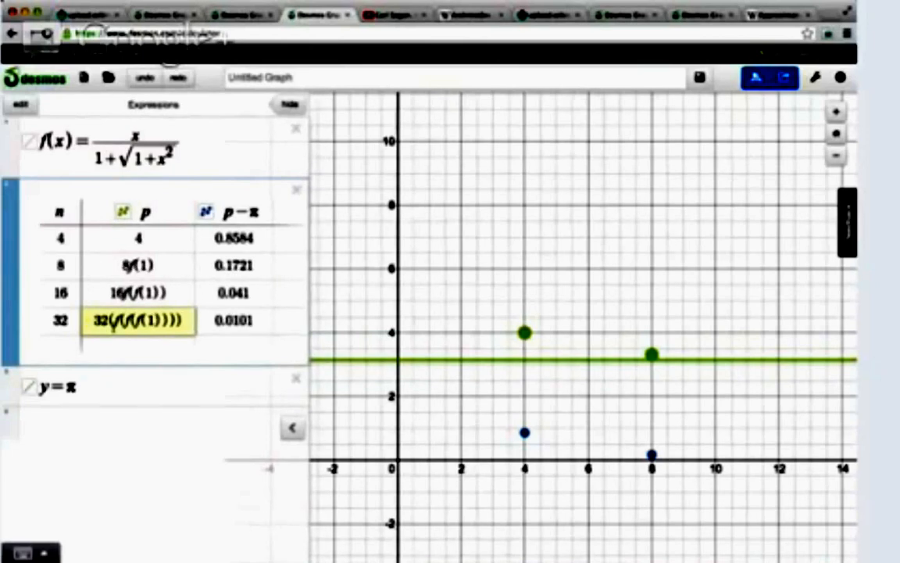
- Add a table row with n = 64 and perimeter p = 64(f(f(f(f(1)))))
left_click(61, 345)
type("1")
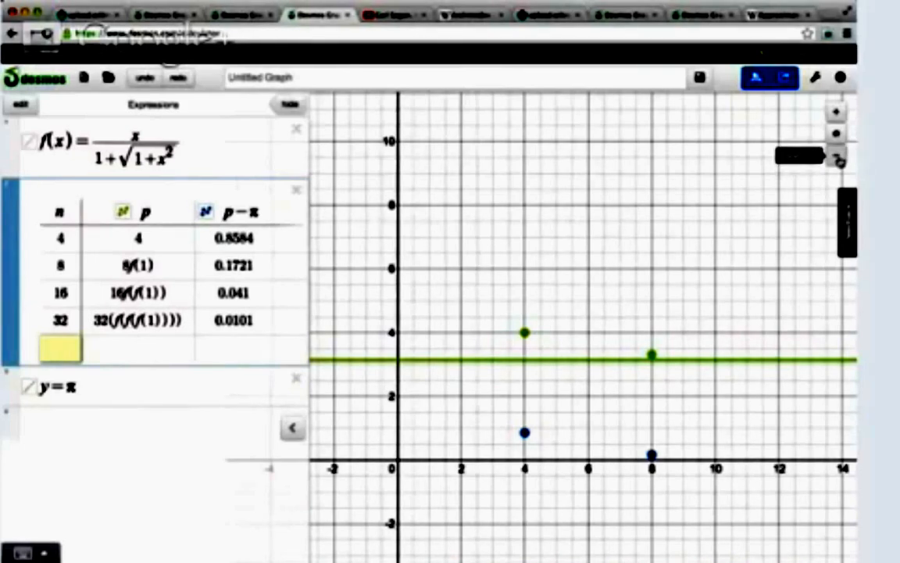
left_click(836, 155)
left_click(836, 155)
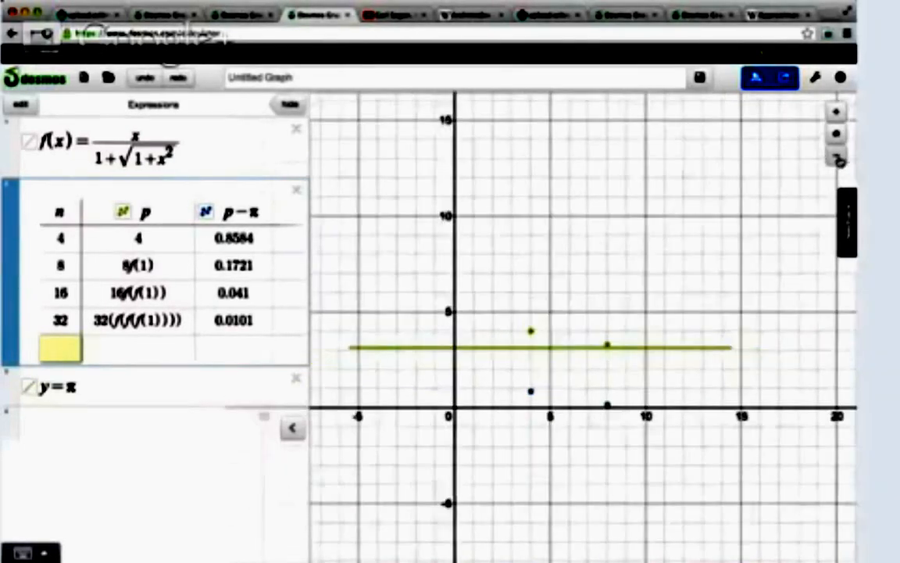
left_click(836, 156)
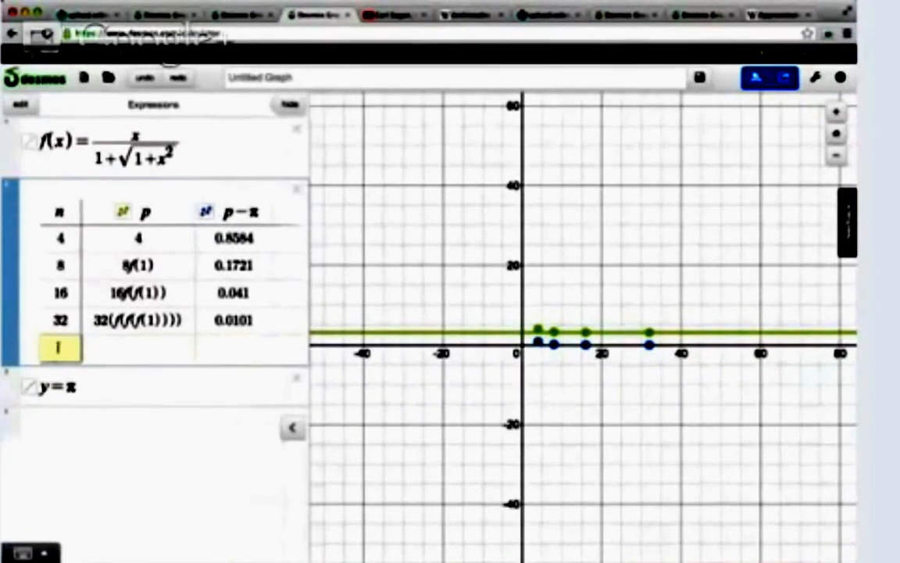
type("64")
key("Tab")
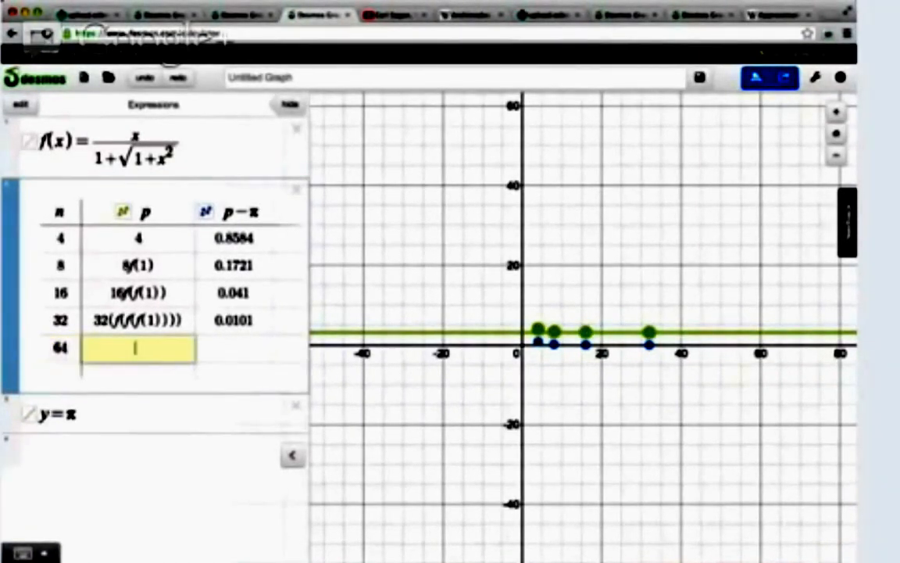
type("64")
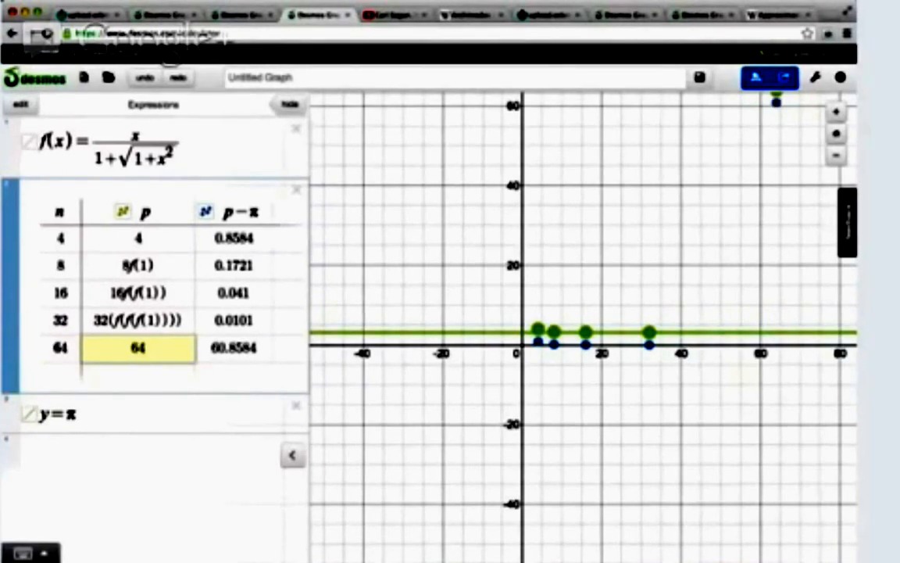
type("(f(f(f(f(")
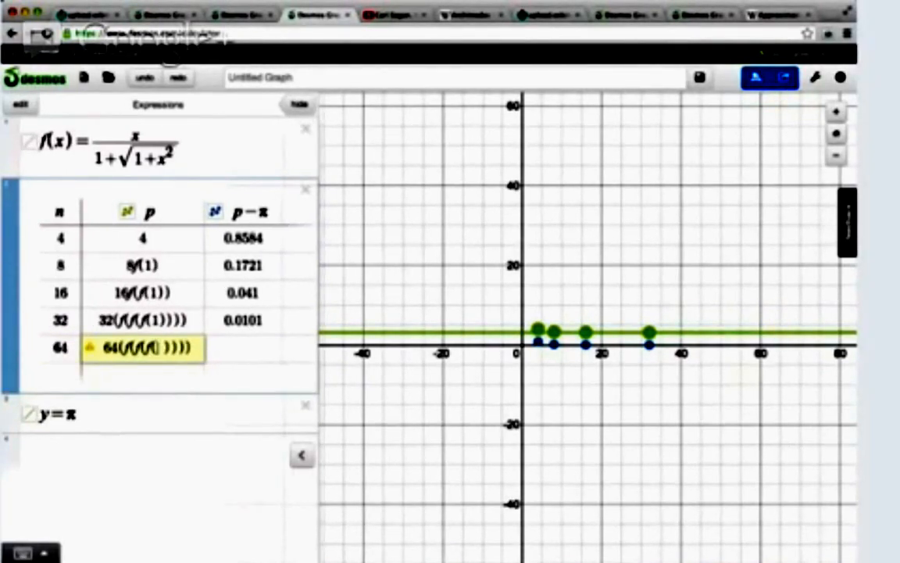
type("1")
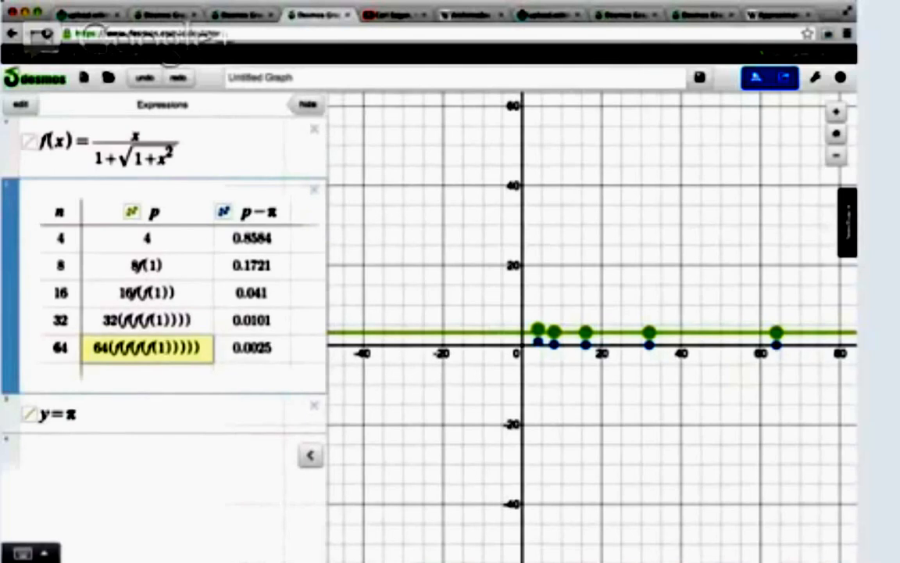
- Add a table row with n = 128 and perimeter p = 128f(f(f(f(f(1)))))
left_click(57, 375)
type("128")
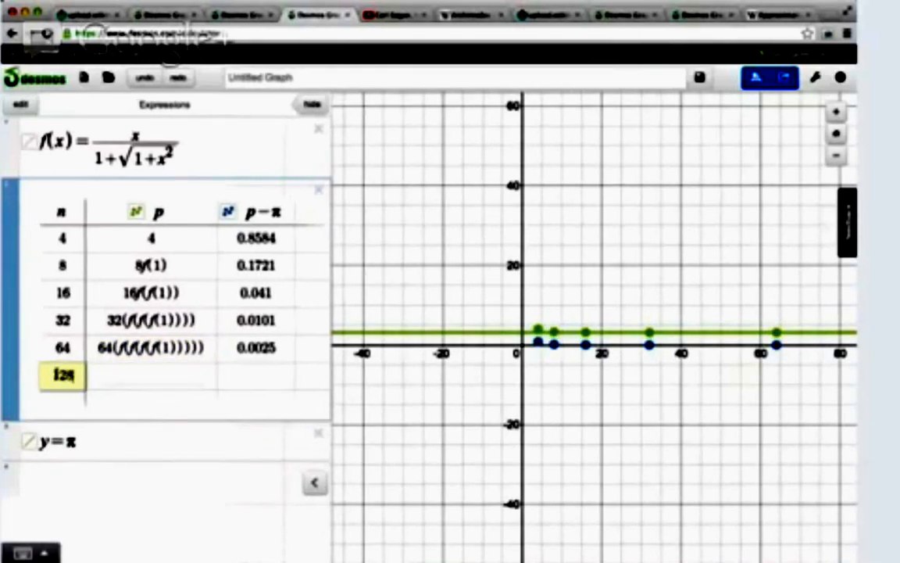
left_click(152, 375)
type("128")
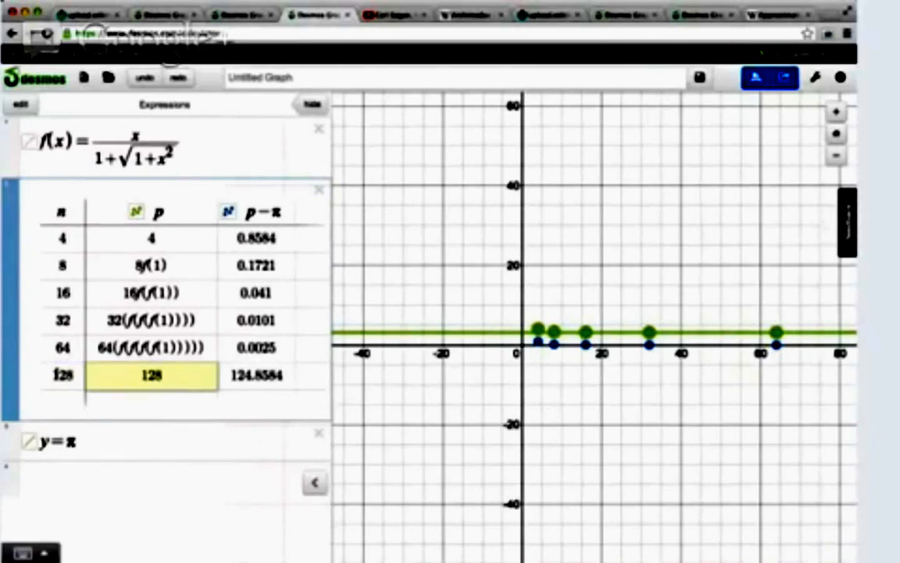
type("f")
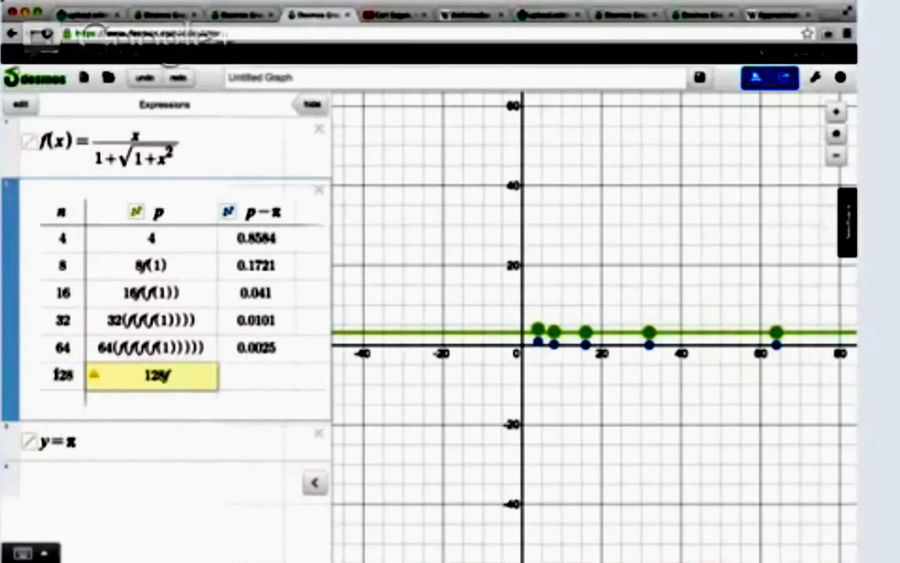
type("(f(f(f(")
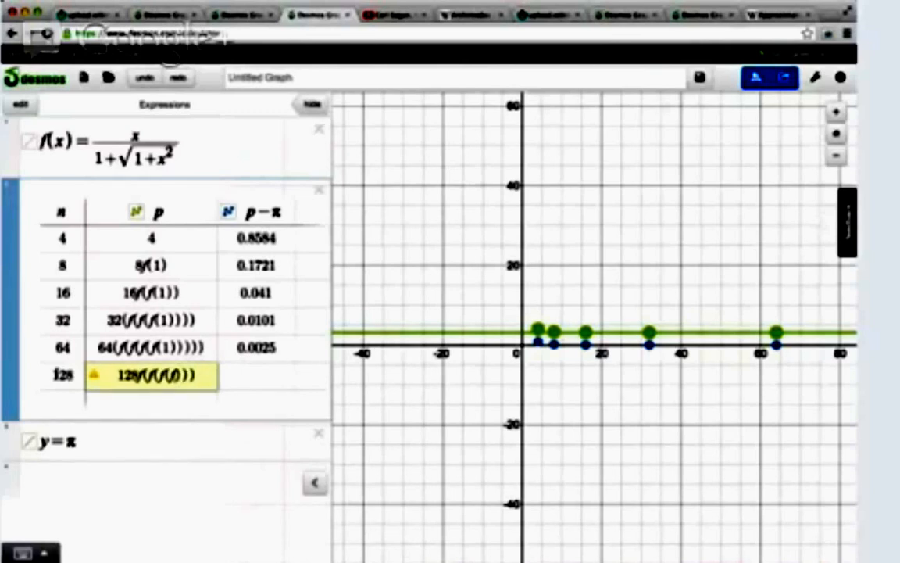
type("f(")
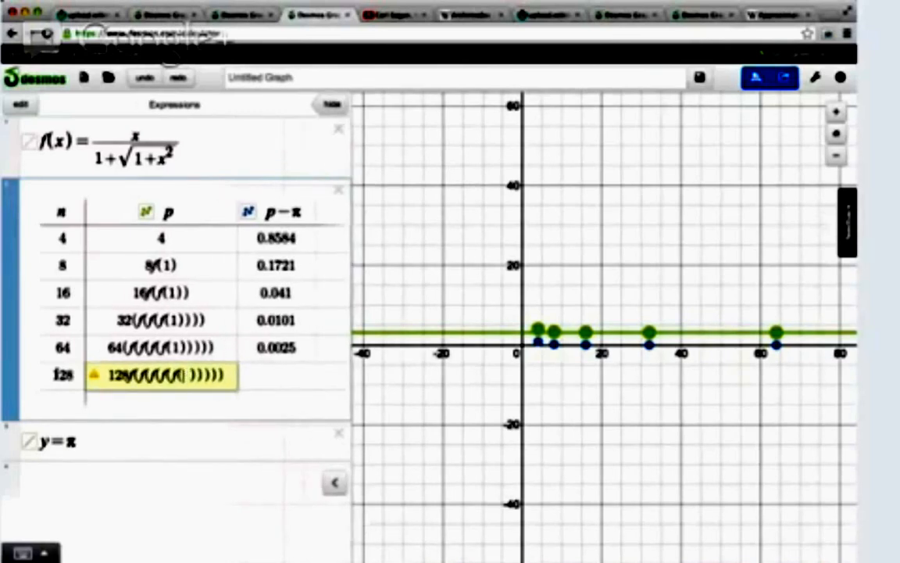
type("1")
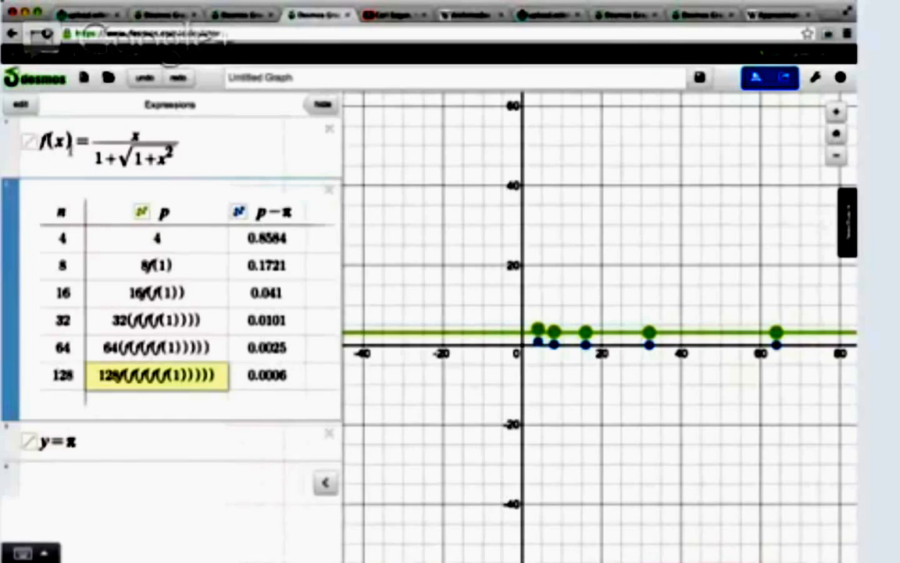
- Highlight the fraction that defines f(x) to examine the formula, then clear the selection
double_click(134, 136)
left_click_drag(178, 142, 93, 157)
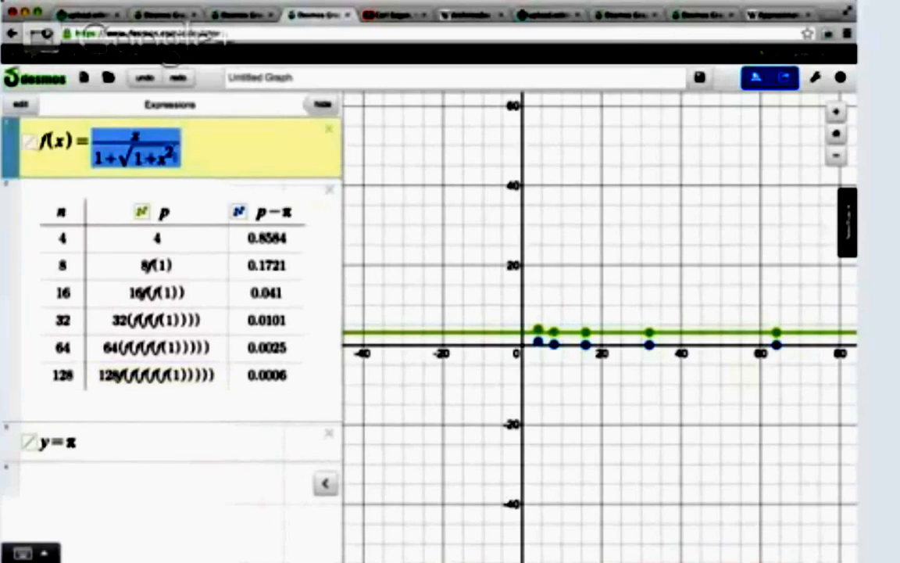
left_click(177, 173)
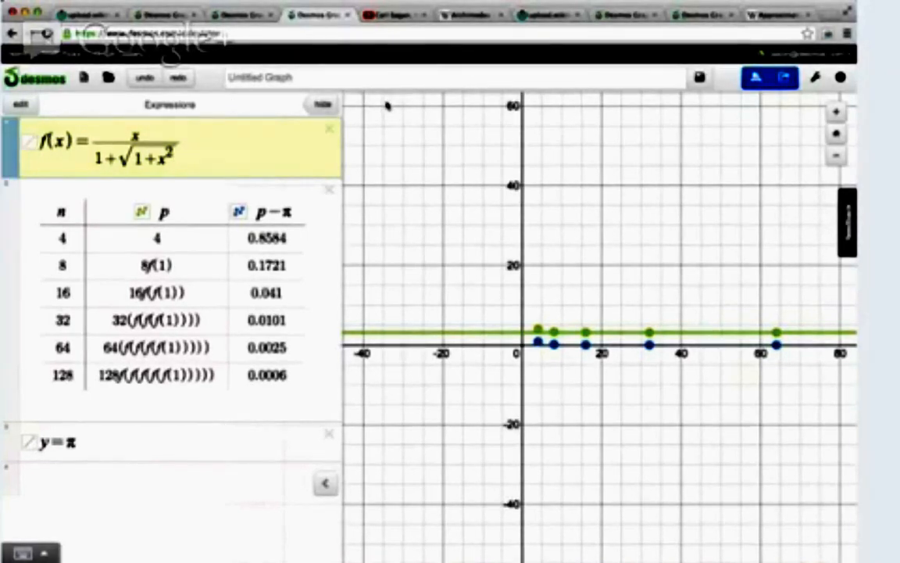
- Open a blank Desmos calculator in a new browser tab placed right after the current graph's tab
key("super+t")
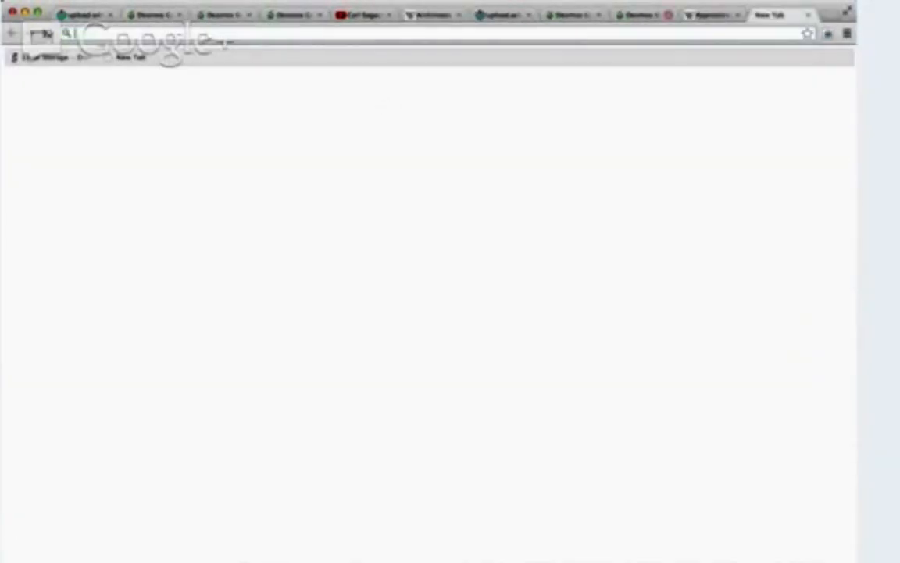
left_click_drag(774, 15, 299, 18)
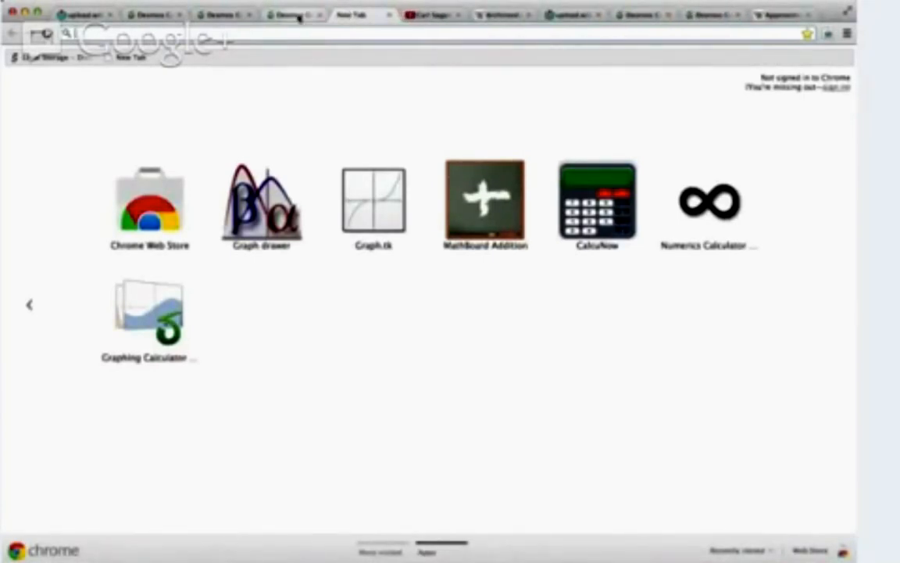
left_click(300, 18)
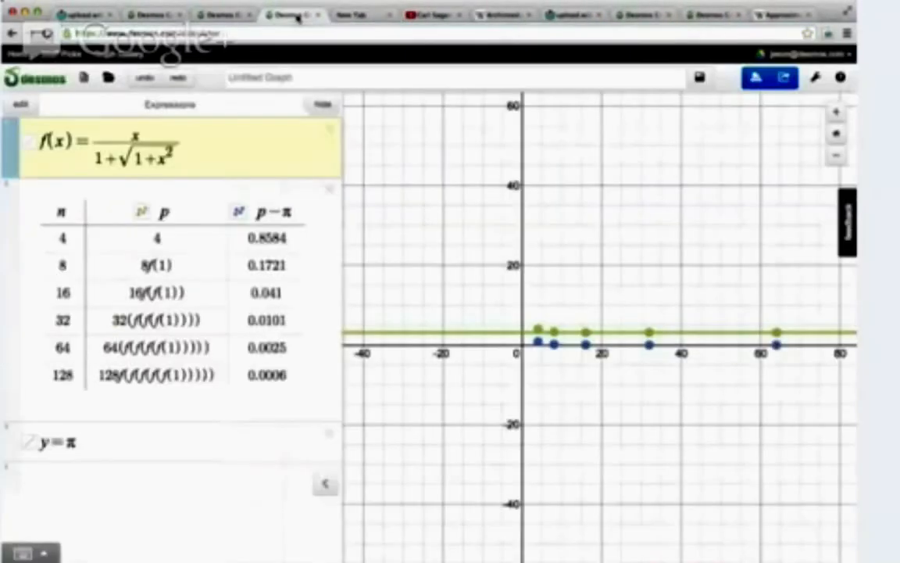
left_click(357, 17)
type("www.desmos.com/")
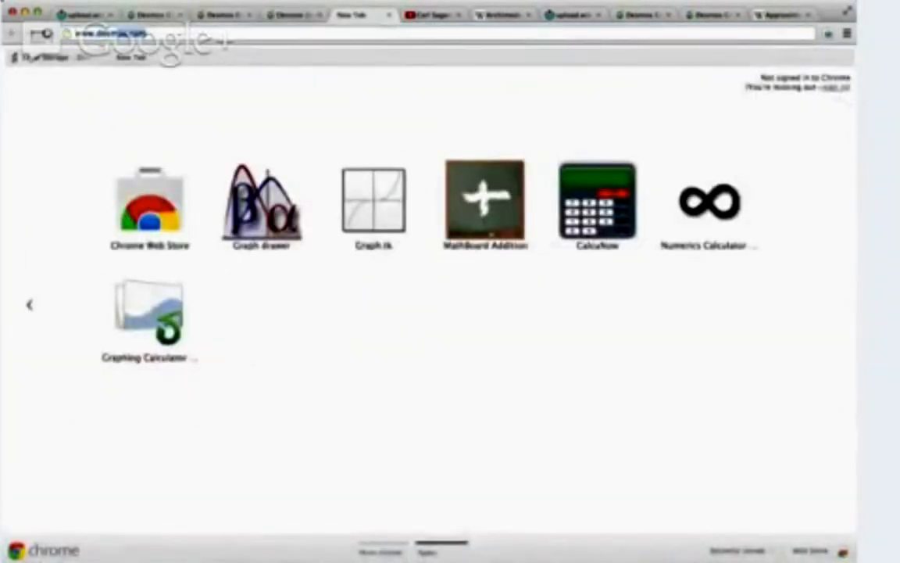
type("calc")
key("Return")
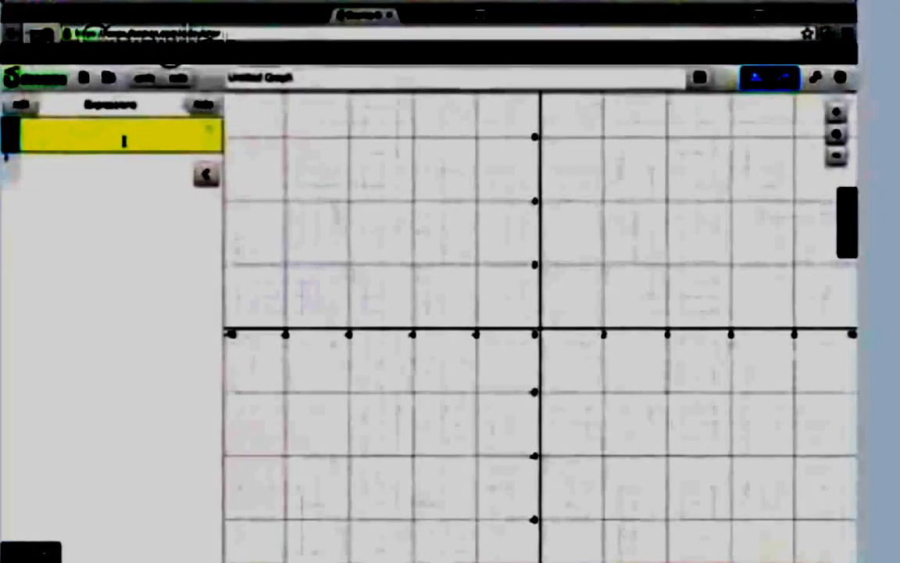
- Define b = 1 as a slider and turn on Projector Mode for the graph
type("y=")
type("1")
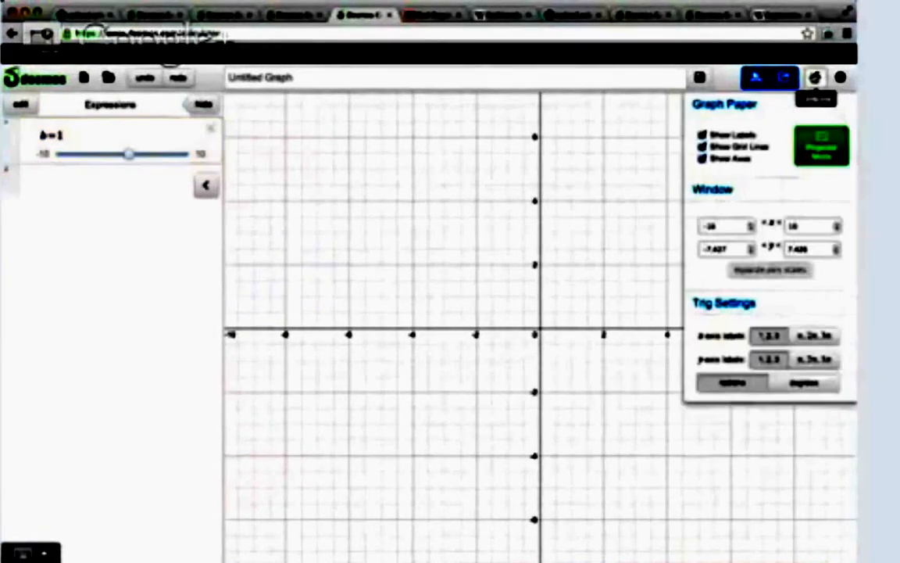
left_click(821, 145)
left_click(251, 233)
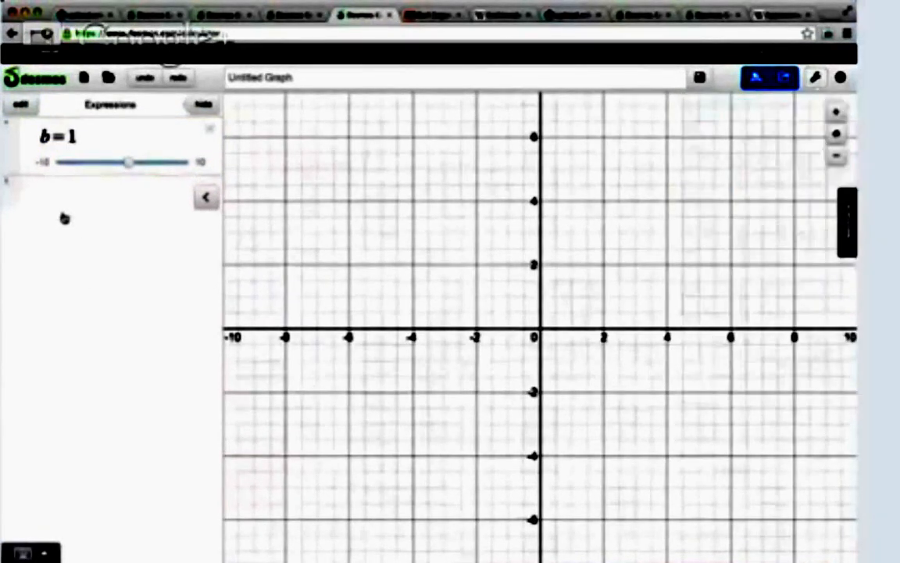
- Set the lower limit of the b slider to 0 and place the cursor in the expression below it
left_click(64, 218)
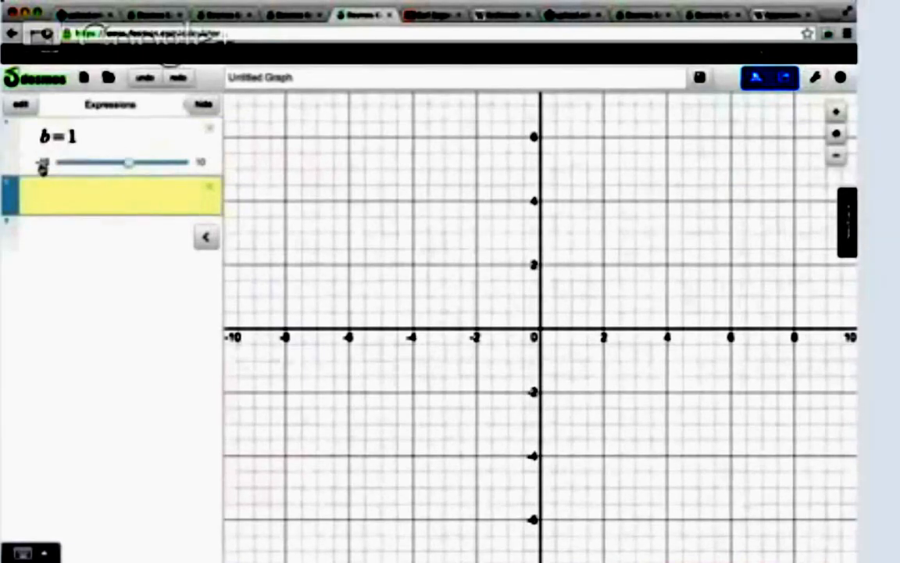
left_click(43, 163)
type("0")
left_click(136, 194)
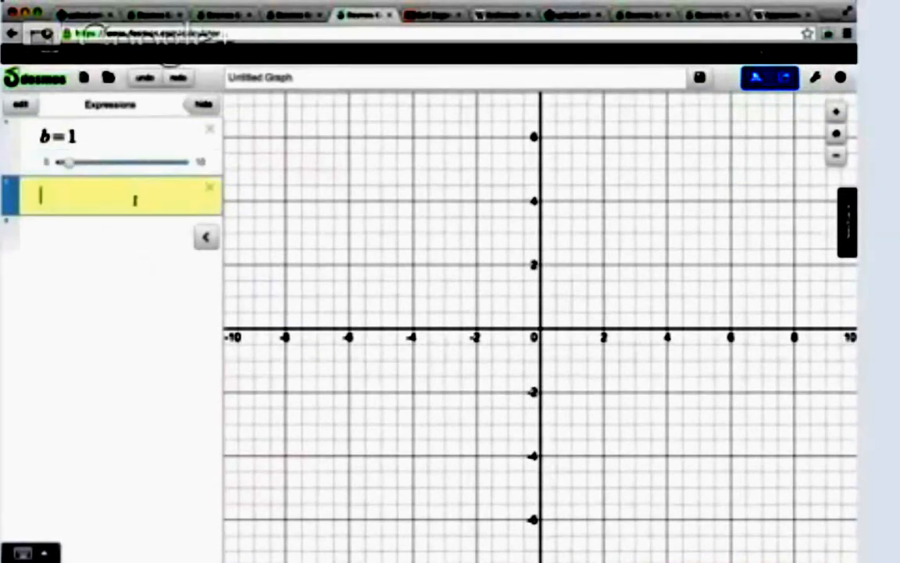
- Move the b slider to 5.31 and enter the equation x^2 = b in the expression below it
left_click_drag(70, 165, 126, 166)
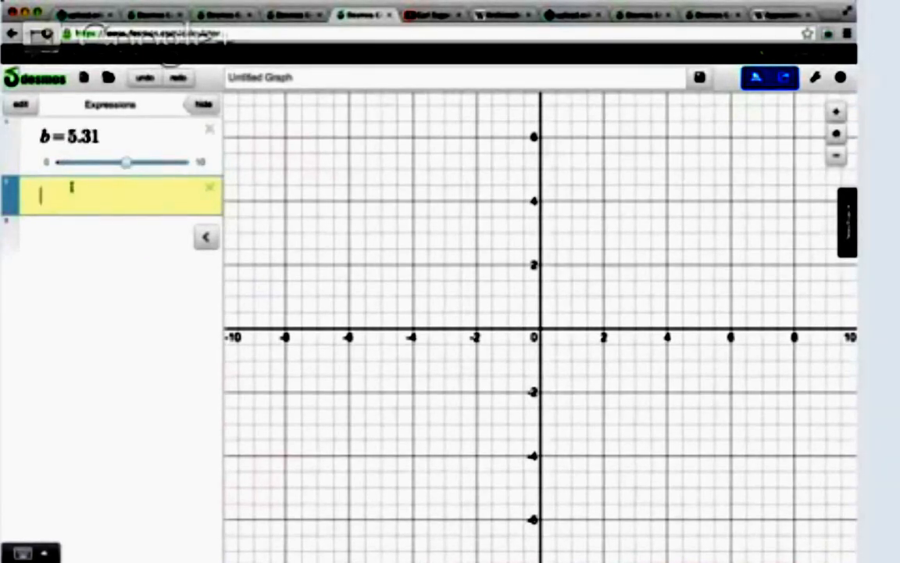
type("x^2")
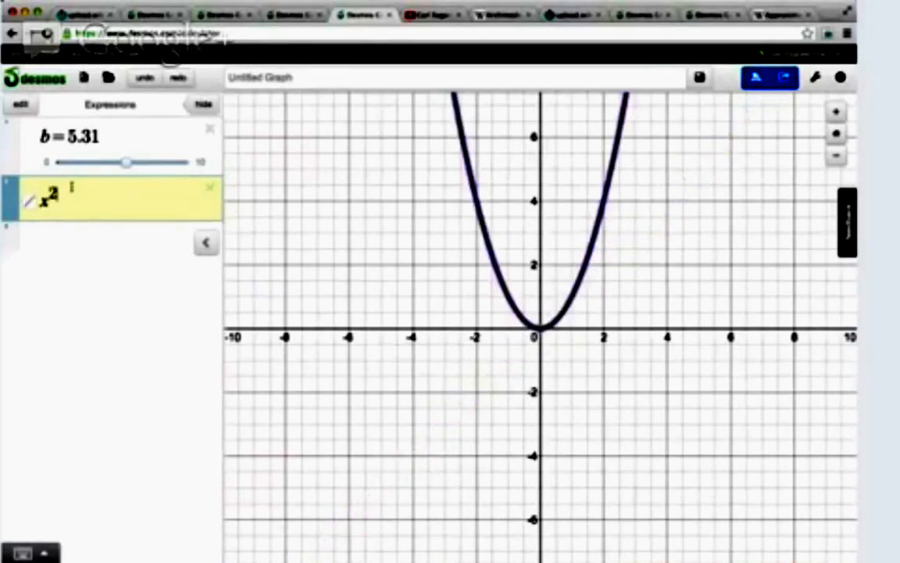
type("=b")
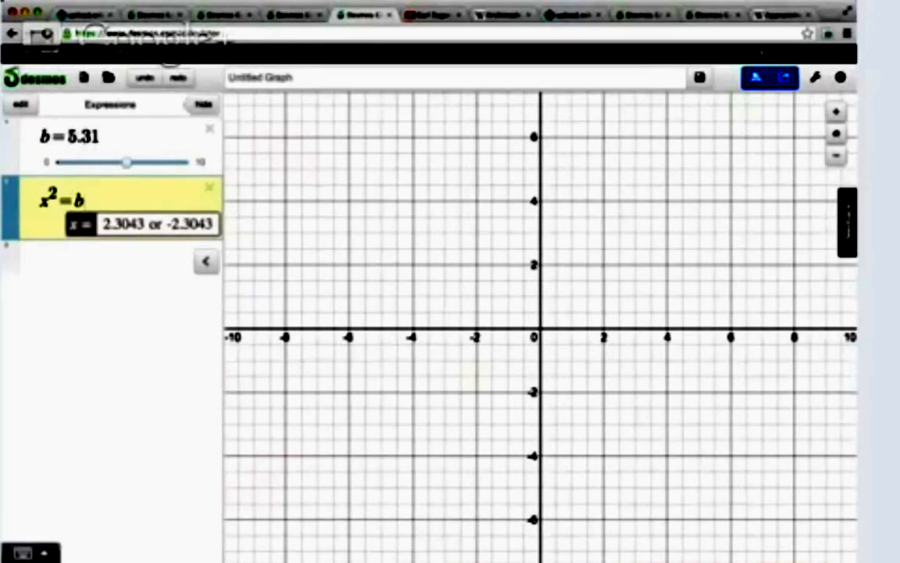
- Try b = 9 and b = 5 for the equation x^2 = b, ending with b = 5.41
left_click(69, 136)
left_click_drag(67, 137, 100, 136)
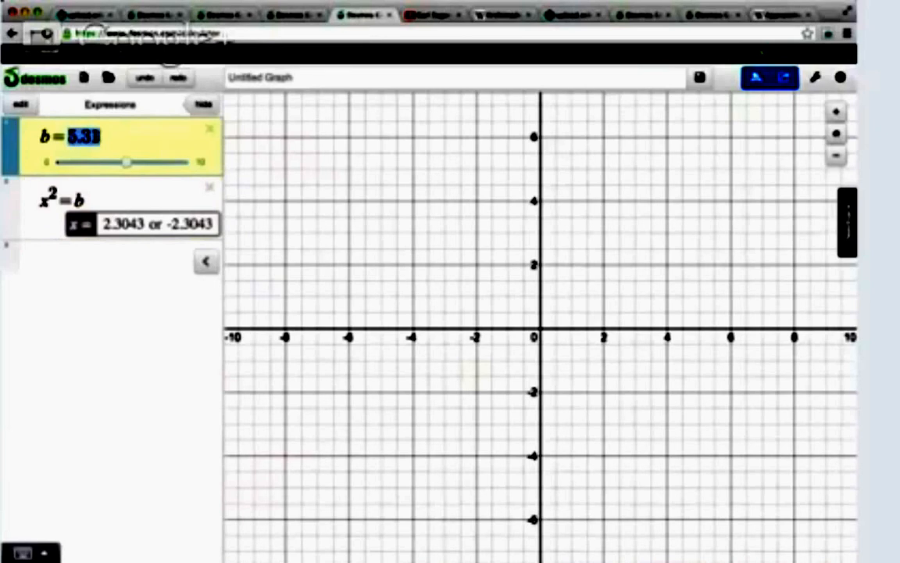
type("9")
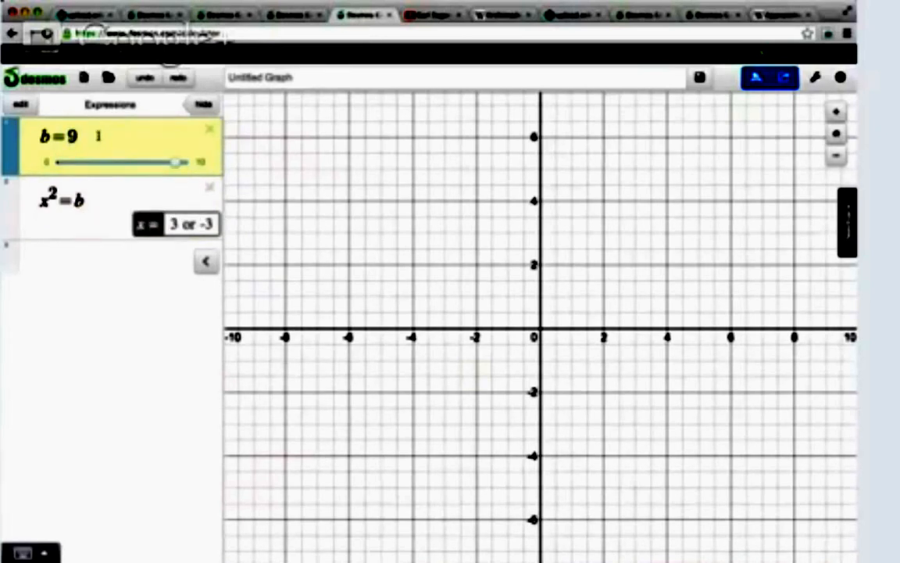
key("BackSpace")
type("5")
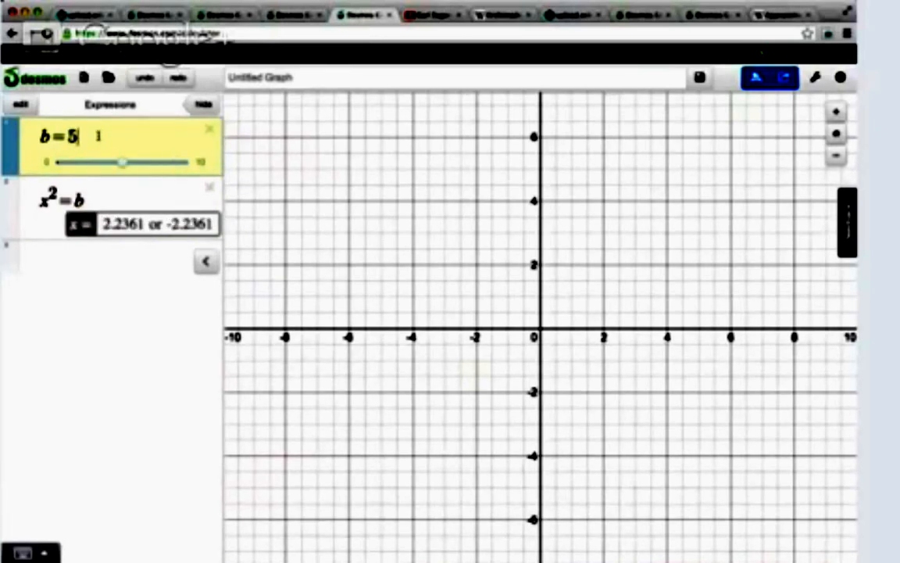
type(".41")
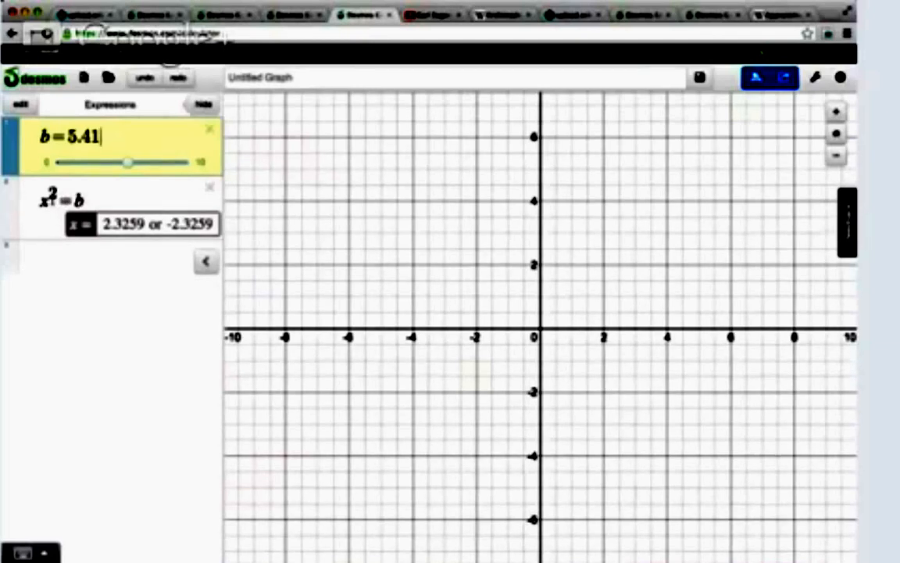
- Rewrite the equation x^2 = b as x = b/x
left_click(64, 202)
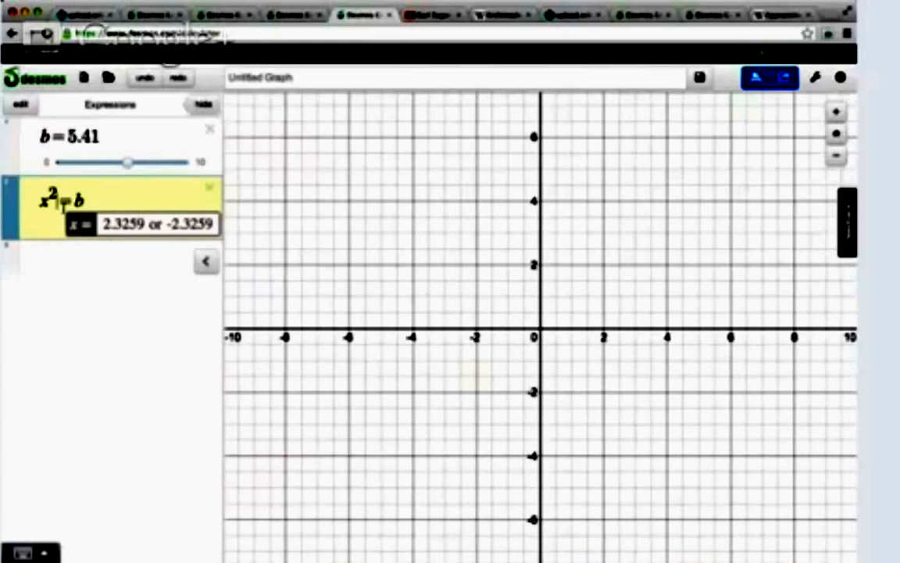
key("BackSpace")
key("BackSpace")
key("Right")
key("Right")
type("/x")
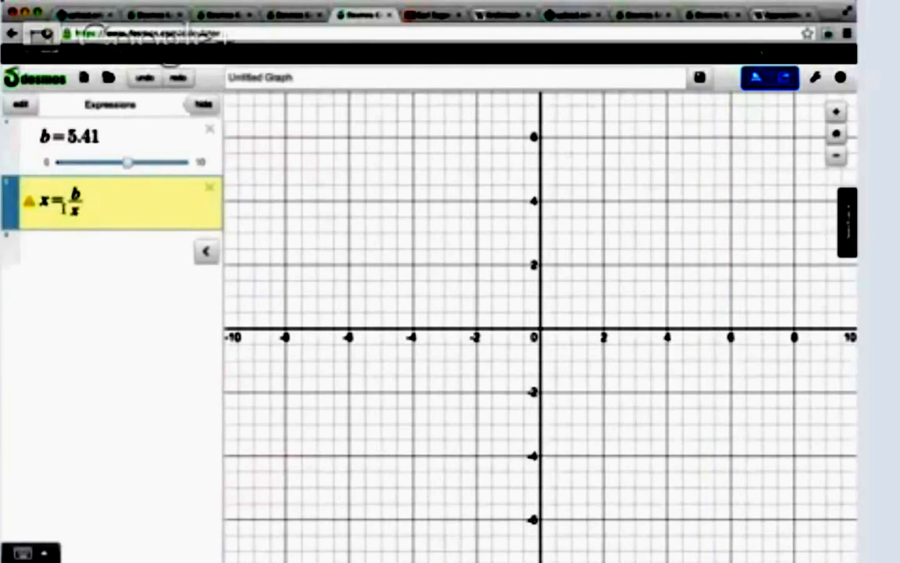
- Graph the two sides of the equation as separate expressions, x and b/x
key("Return")
type("x")
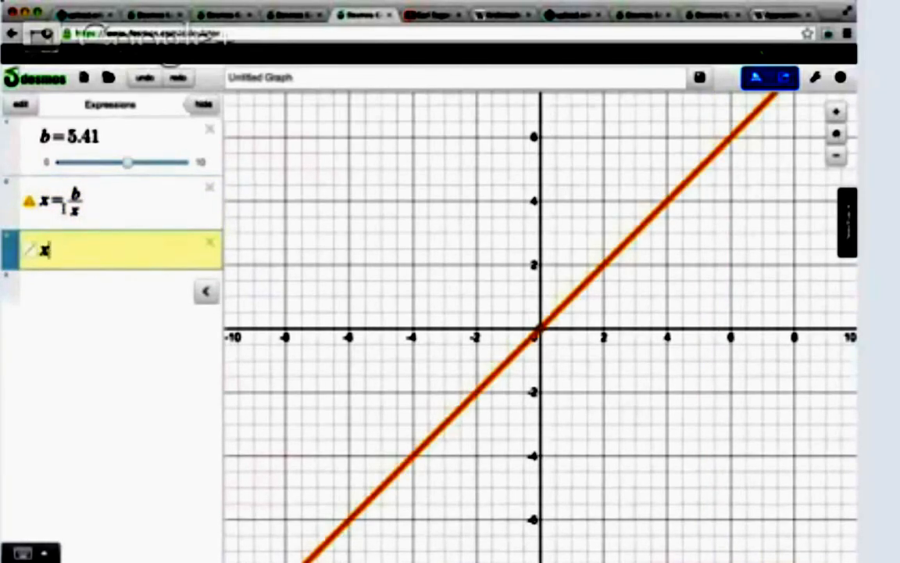
key("Return")
type("b/x")
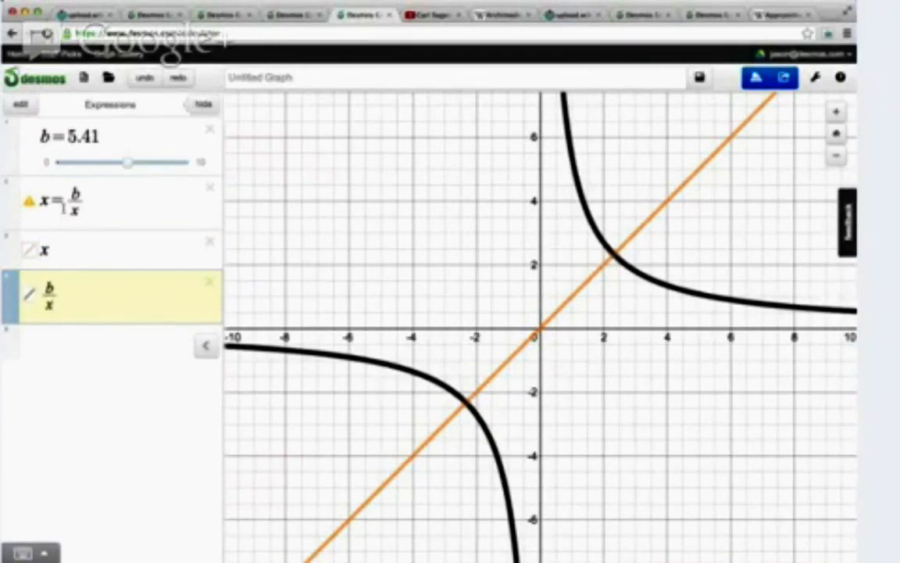
- Add the horizontal line y = sqrt(b) below the b/x expression
key("Right")
key("Return")
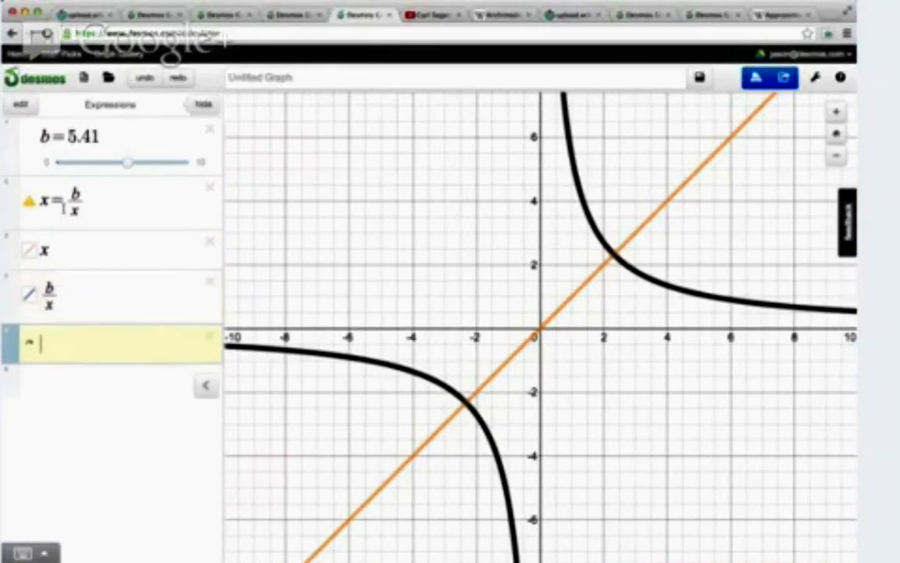
type("y=")
type("sqrtb")
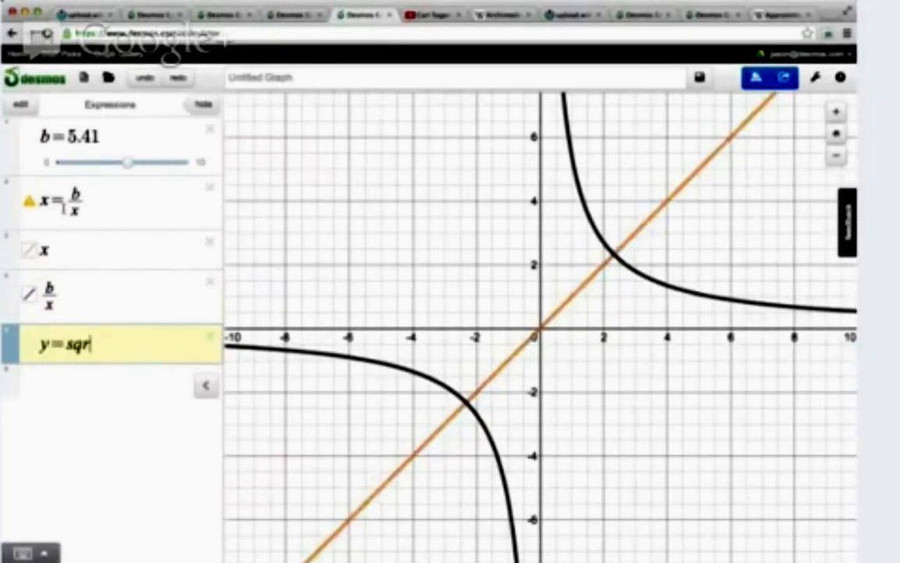
left_click(381, 218)
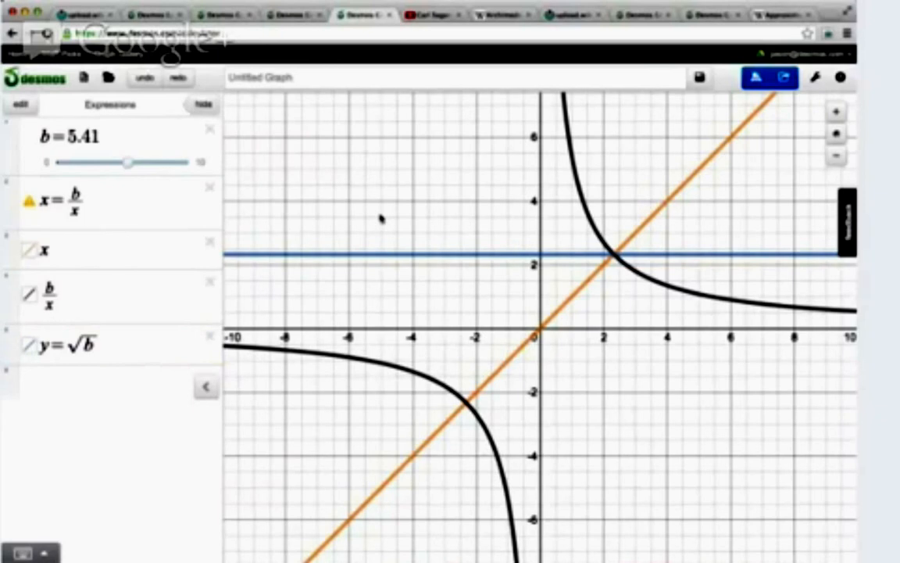
left_click(48, 248)
type("^")
key("BackSpace")
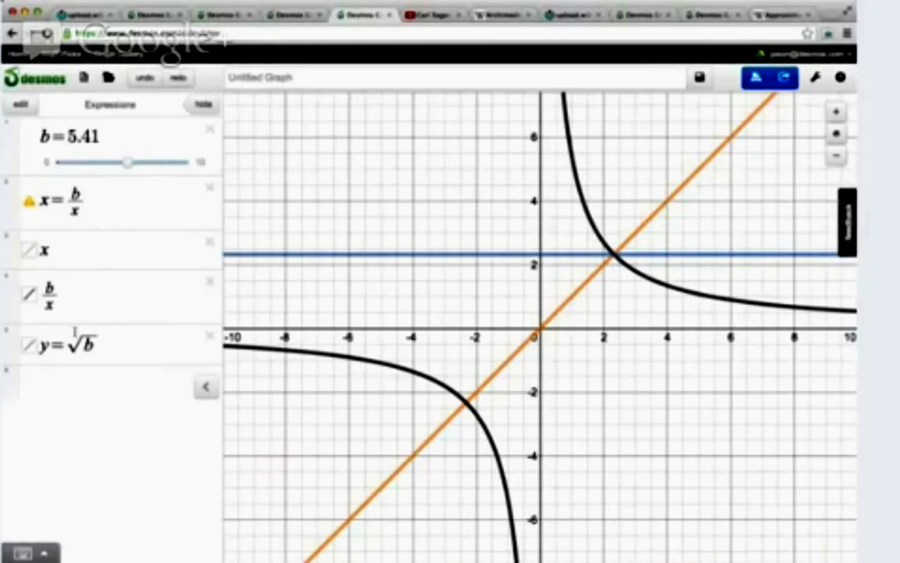
- Insert the average expression 1/2(x + b/x) directly below the b/x expression
left_click(105, 301)
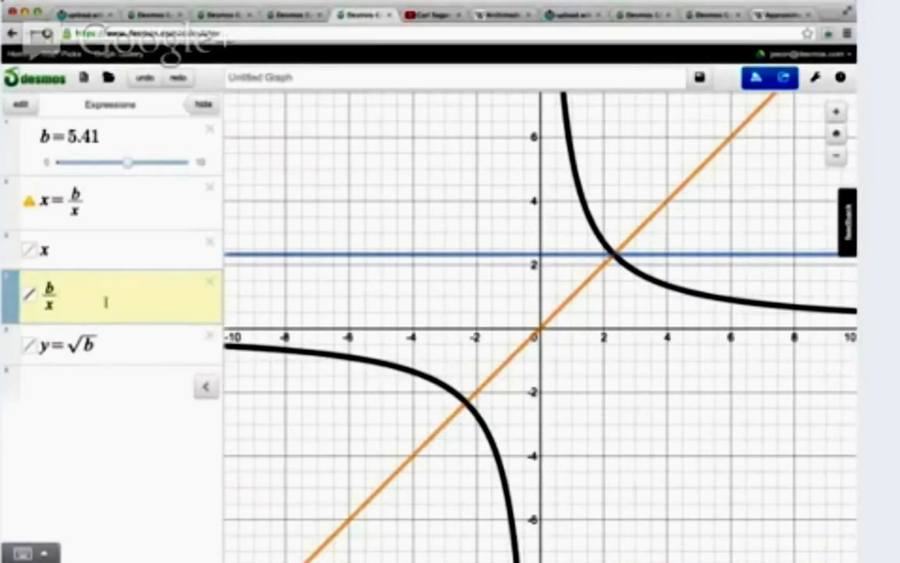
key("Return")
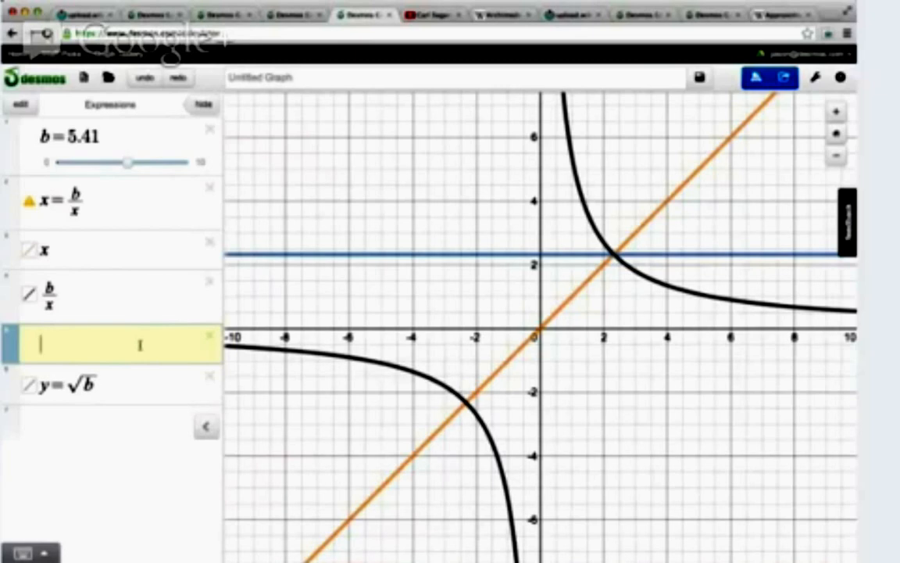
type("1/2")
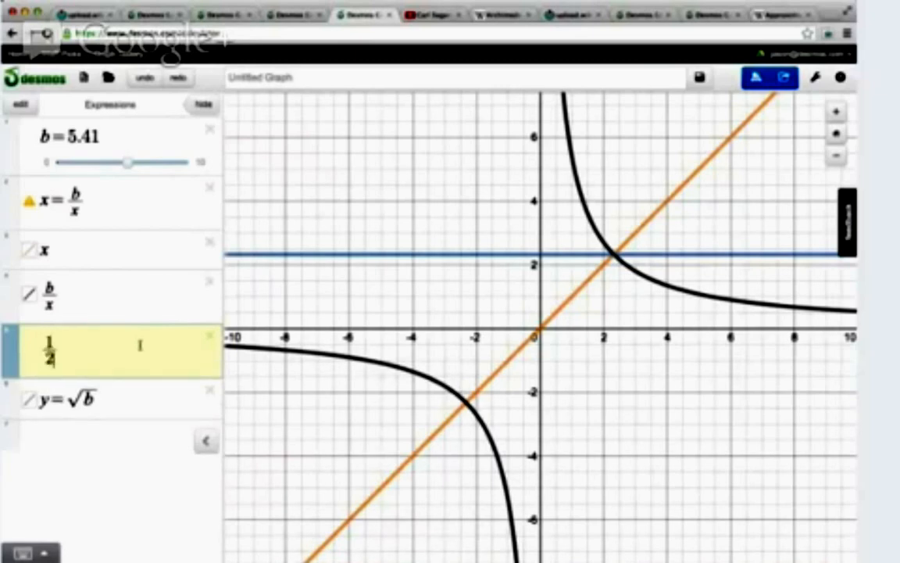
key("Right")
type("(")
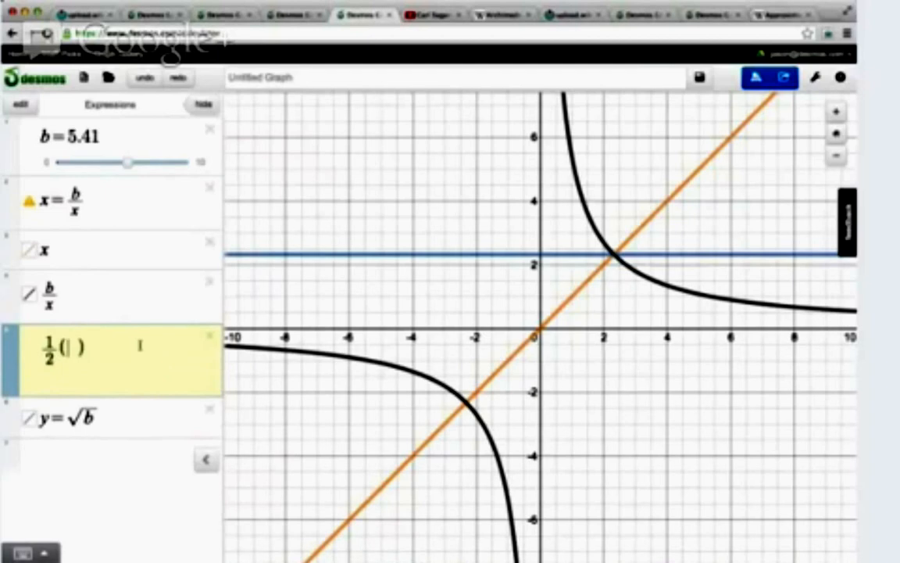
type("x+b/x")
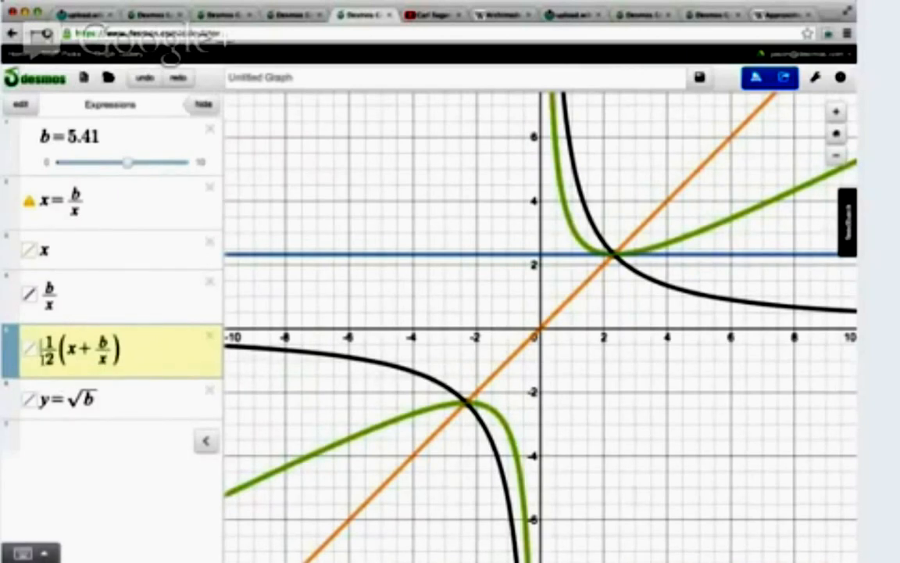
- Turn the average expression into the function s(x) = 1/2(x + b/x)
left_click(41, 346)
type("y")
type("(")
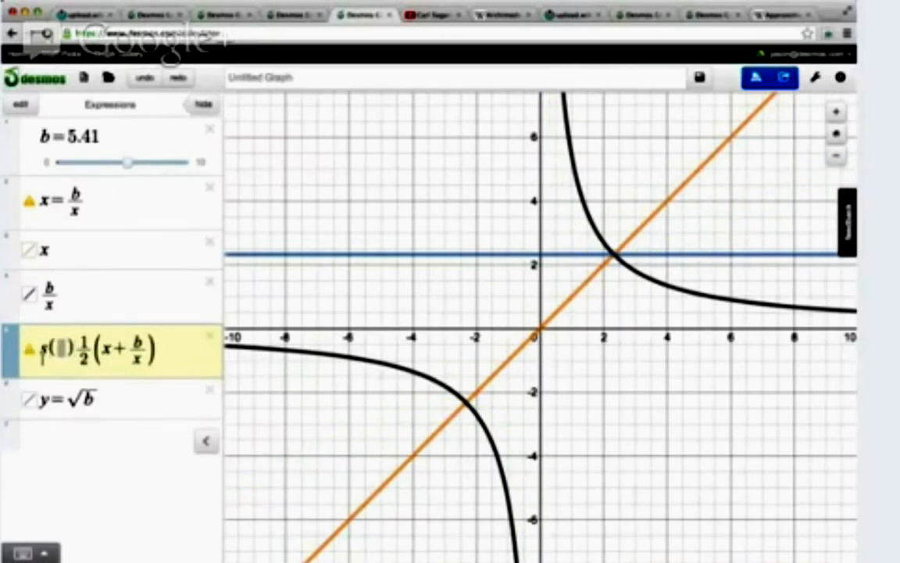
type("x")
key("Right")
type("=")
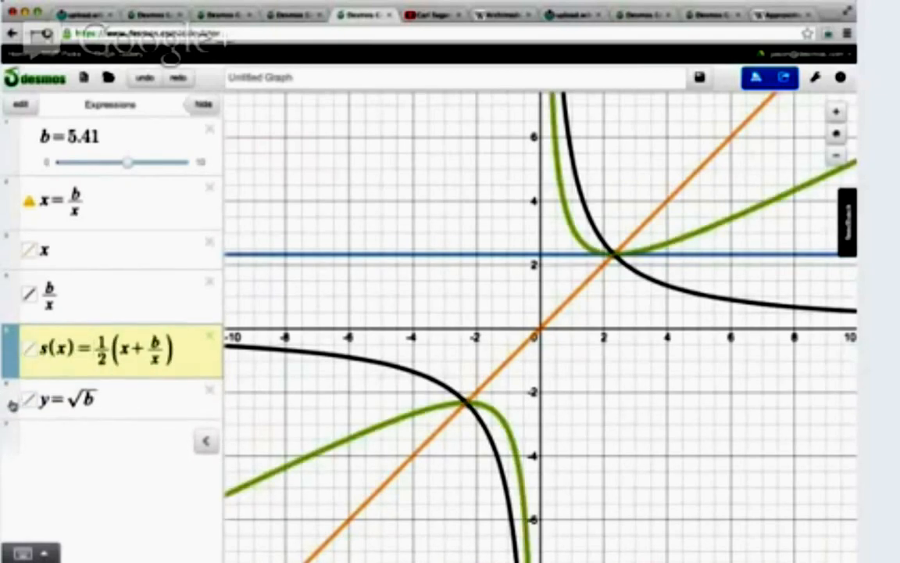
- Move y = sqrt(b) above the s(x) definition in the expression list and make s(x) the active expression
key("Down")
left_click_drag(14, 363, 73, 357)
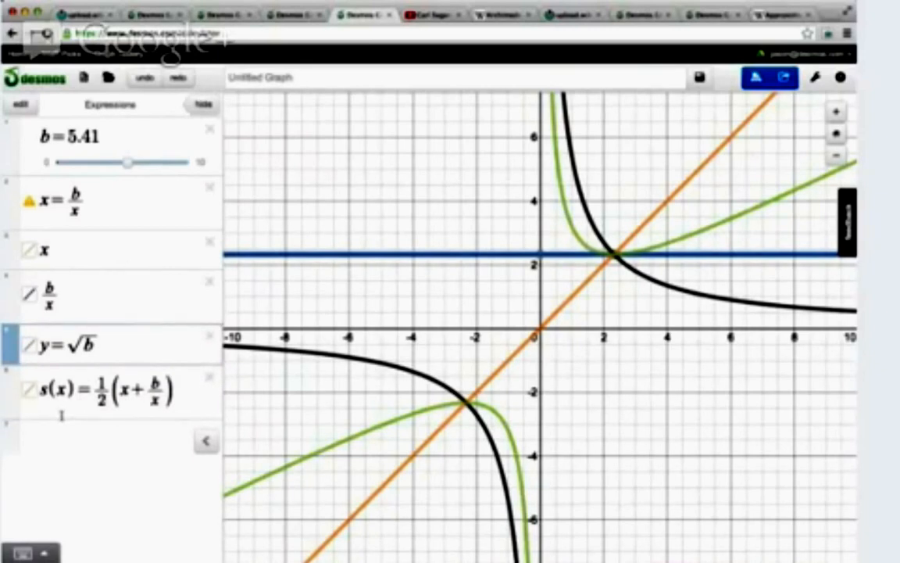
left_click(186, 386)
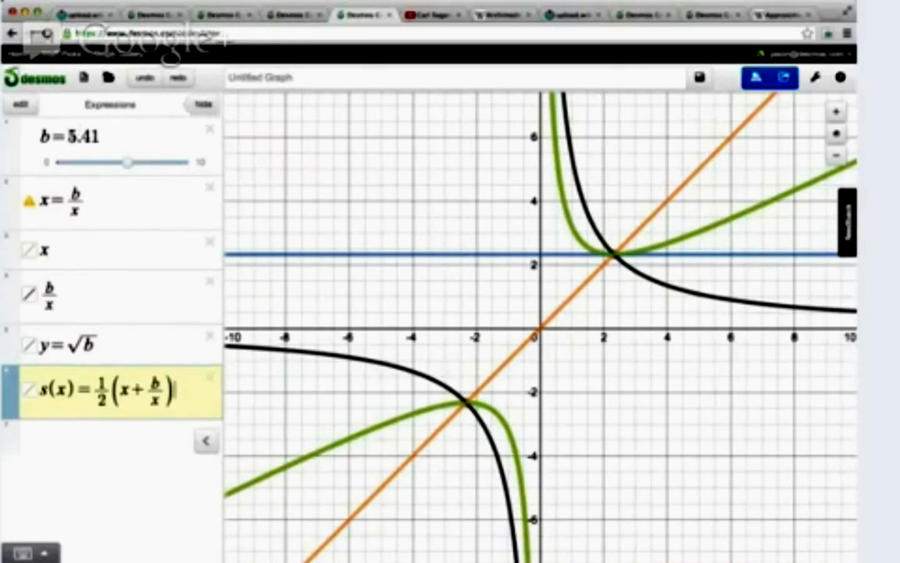
- Set the b slider to 2
double_click(111, 137)
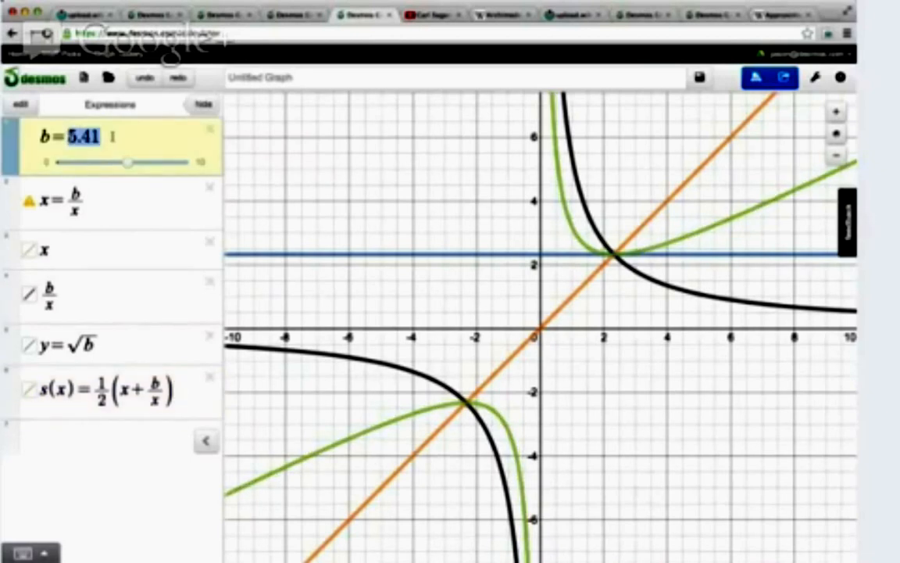
left_click_drag(127, 163, 80, 164)
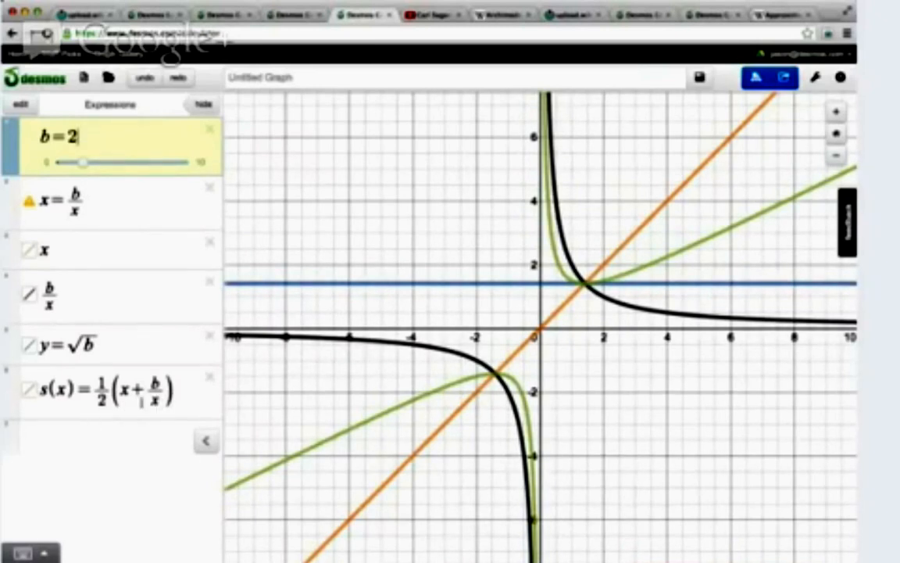
- Insert a table below the s(x) definition and select the empty expression above the table
left_click(178, 389)
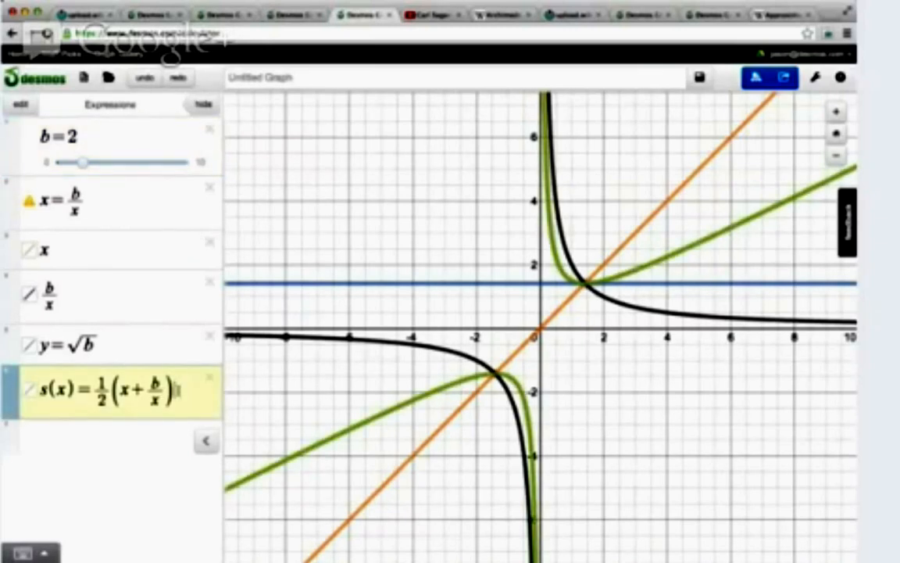
key("Return")
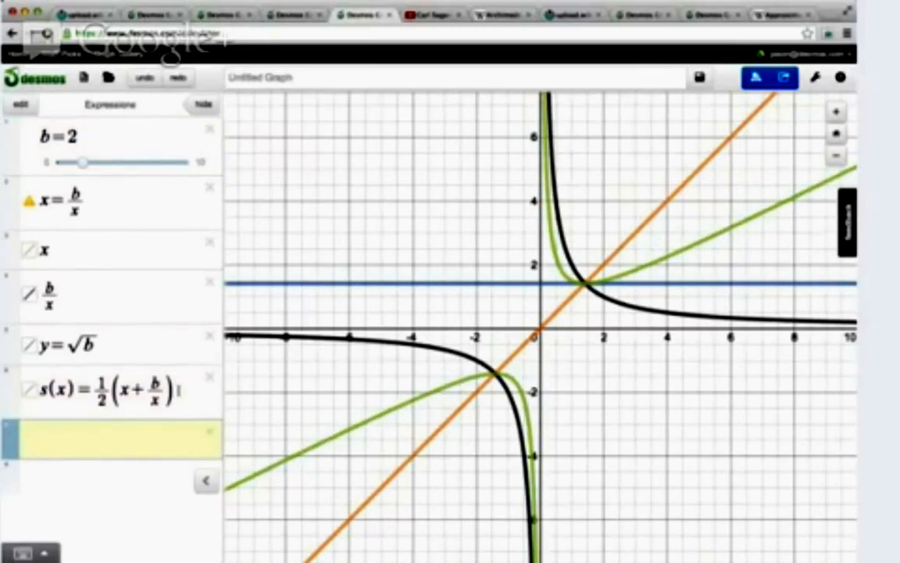
left_click(206, 480)
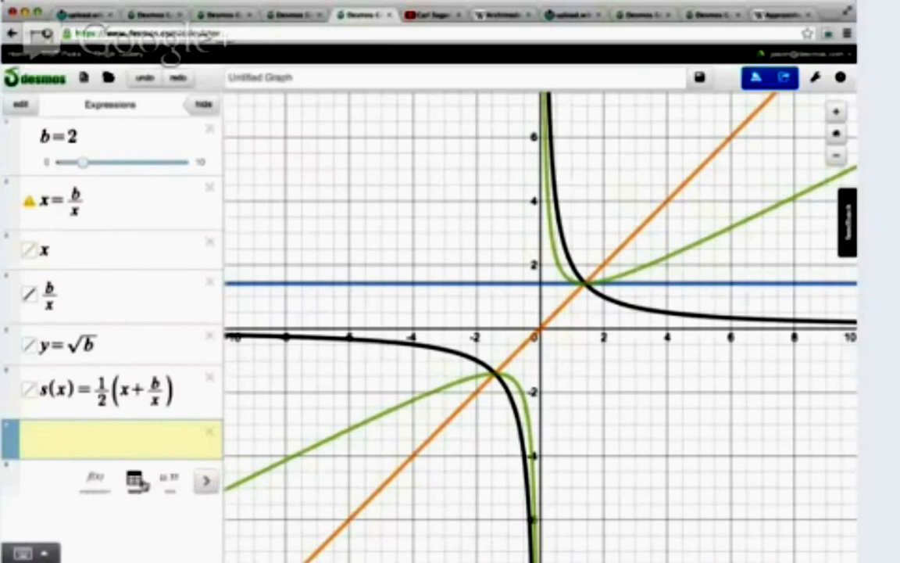
left_click(136, 479)
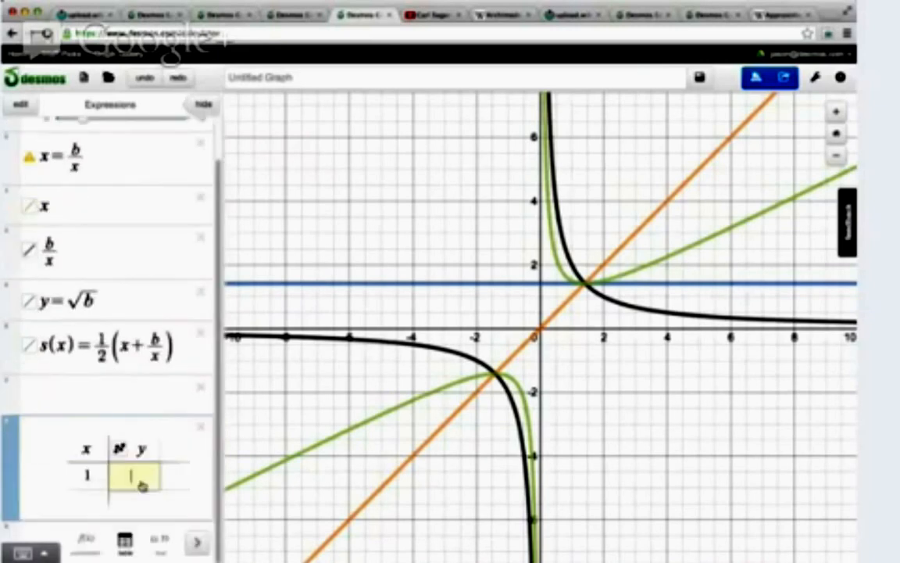
left_click(103, 397)
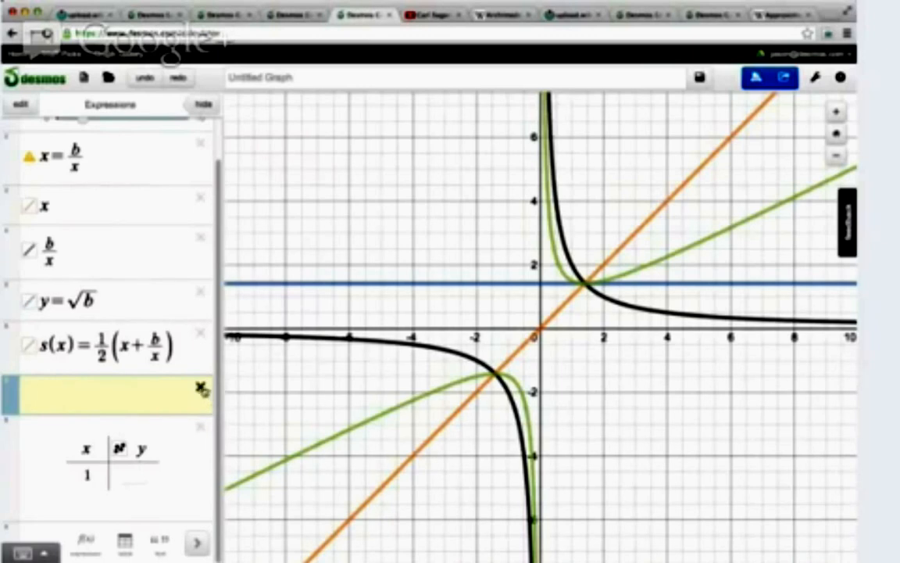
- Delete the empty expression above the table and enter b as the y value for x = 1
left_click(201, 387)
left_click(89, 475)
left_click(131, 479)
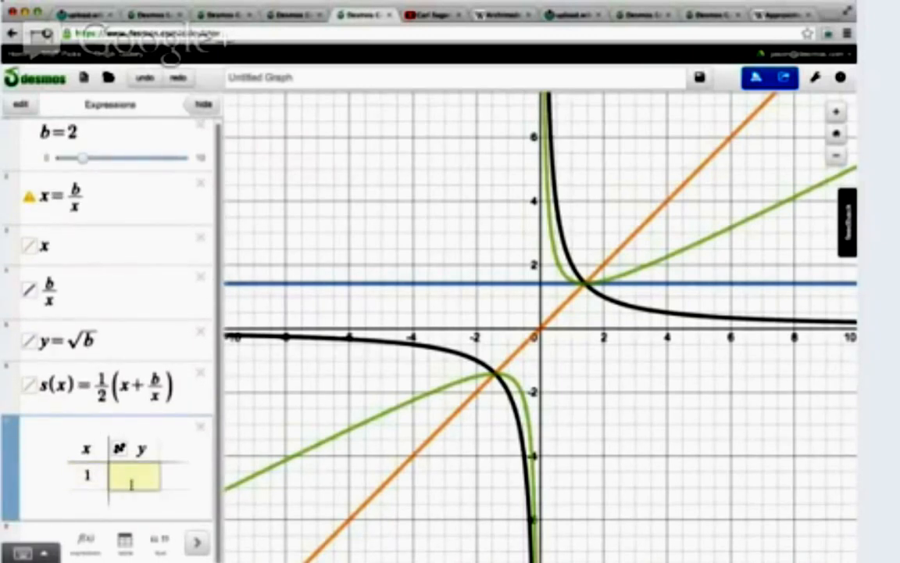
type("b")
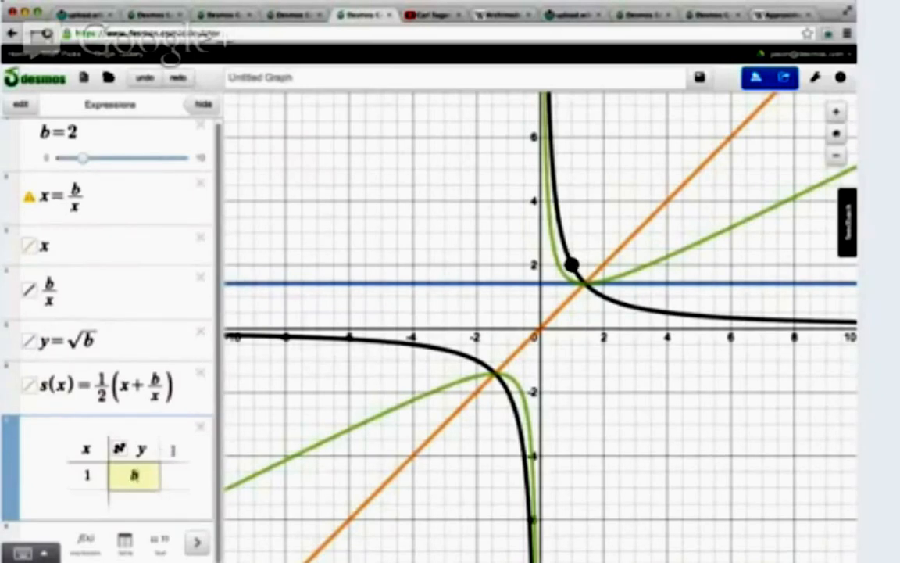
- Add a third table column with the header y − √(b)
left_click(176, 448)
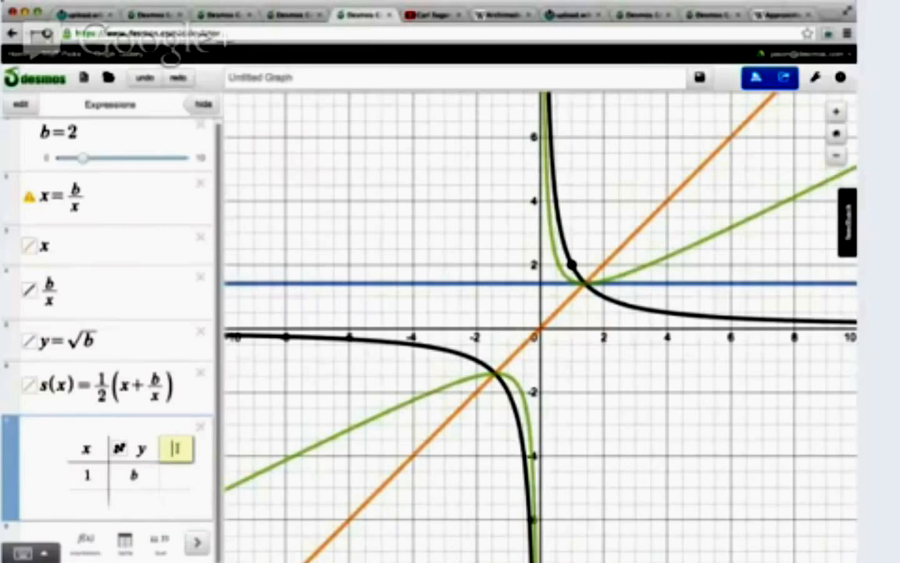
type("y+sqrtb")
key("Left")
key("Left")
key("BackSpace")
type("-")
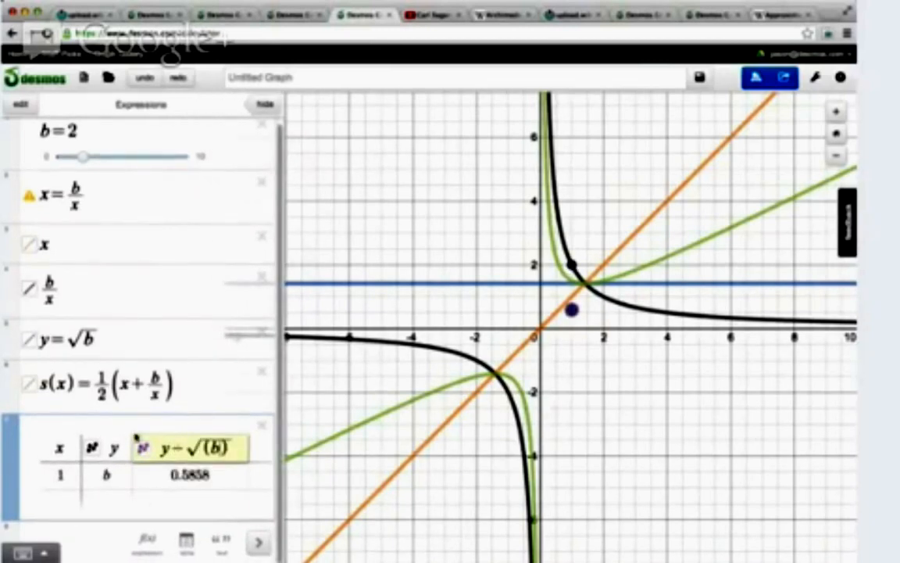
- Add table rows for x = 2 with y = s(b) and x = 3 with y = s(s(b))
key("Return")
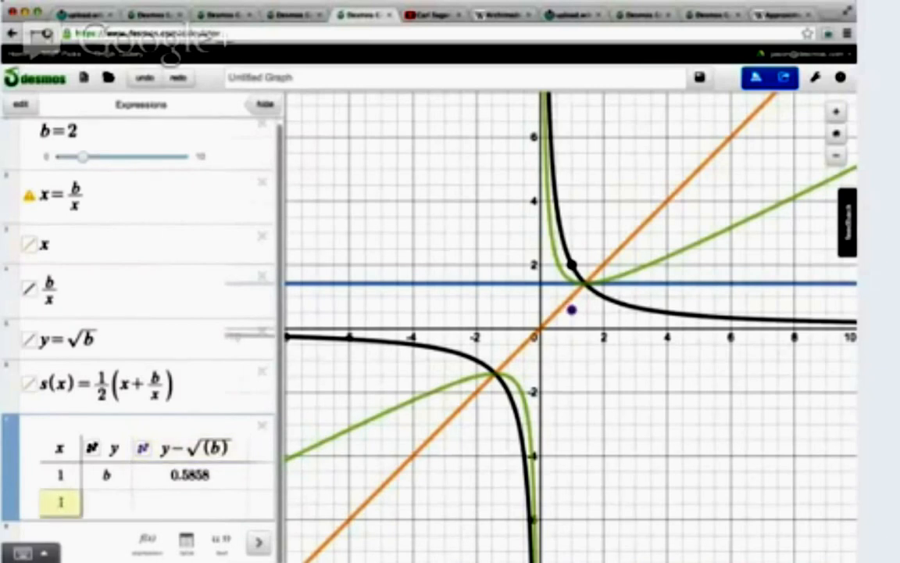
type("2")
key("Tab")
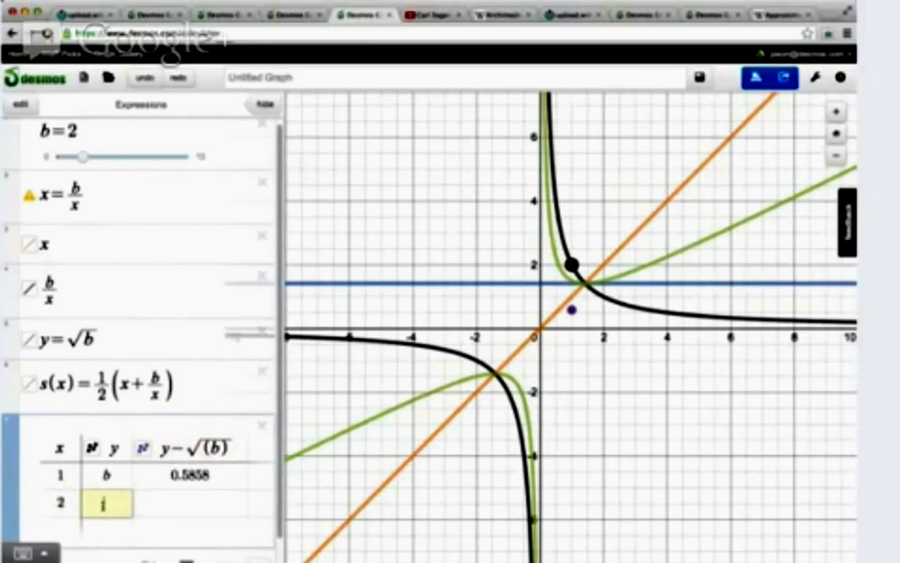
type("s(b")
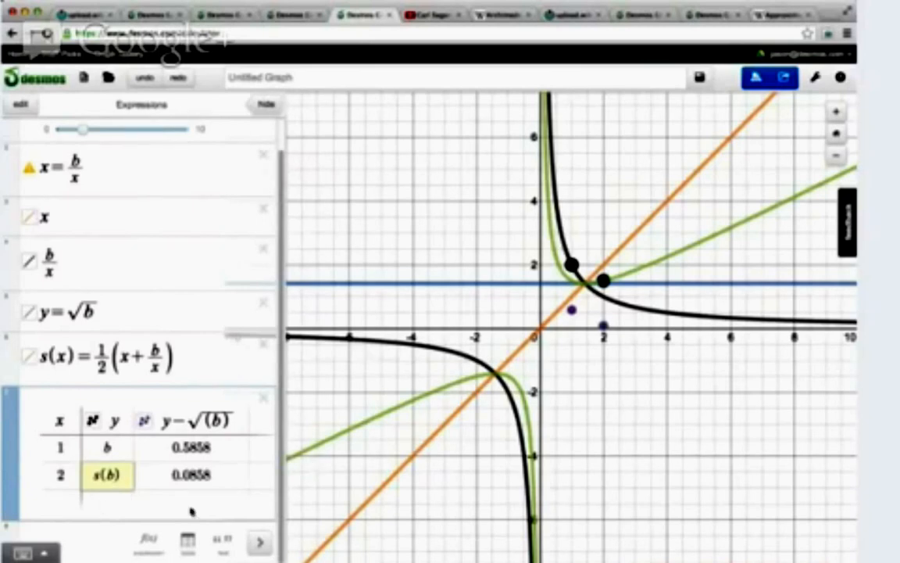
left_click(58, 500)
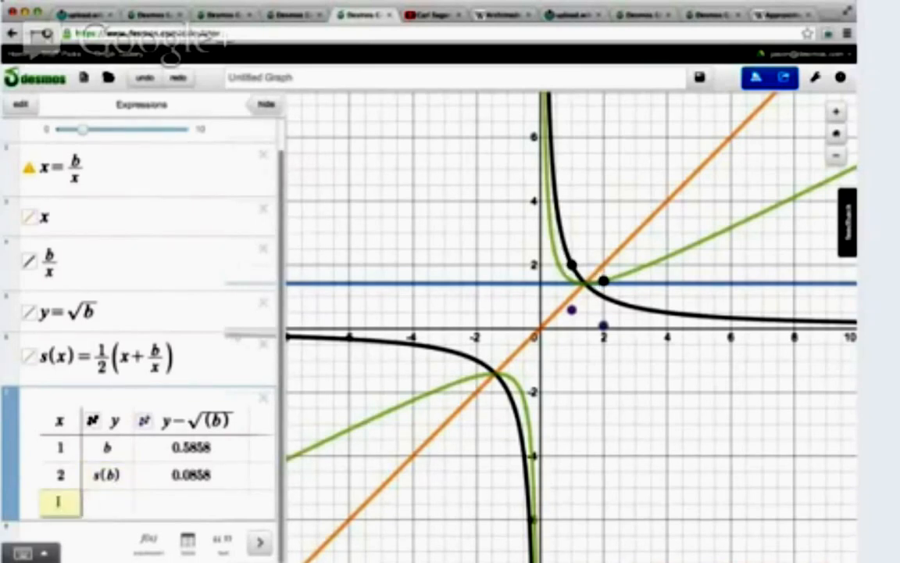
type("3")
left_click(97, 504)
type("s(s(b")
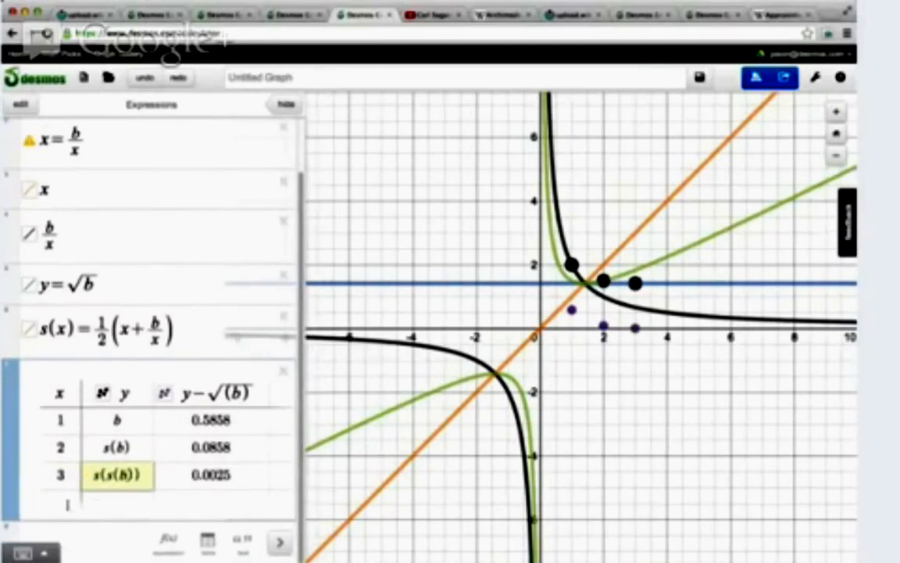
- Add a fourth table row with x = 4 and y = s(s(s(b)))
left_click(61, 503)
type("4")
left_click(102, 504)
type("s(s(")
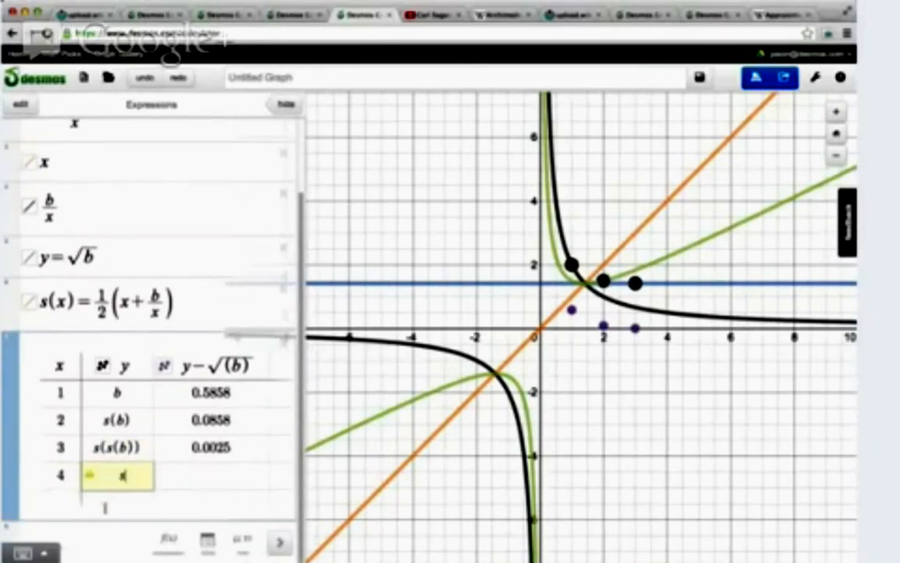
type("s(b")
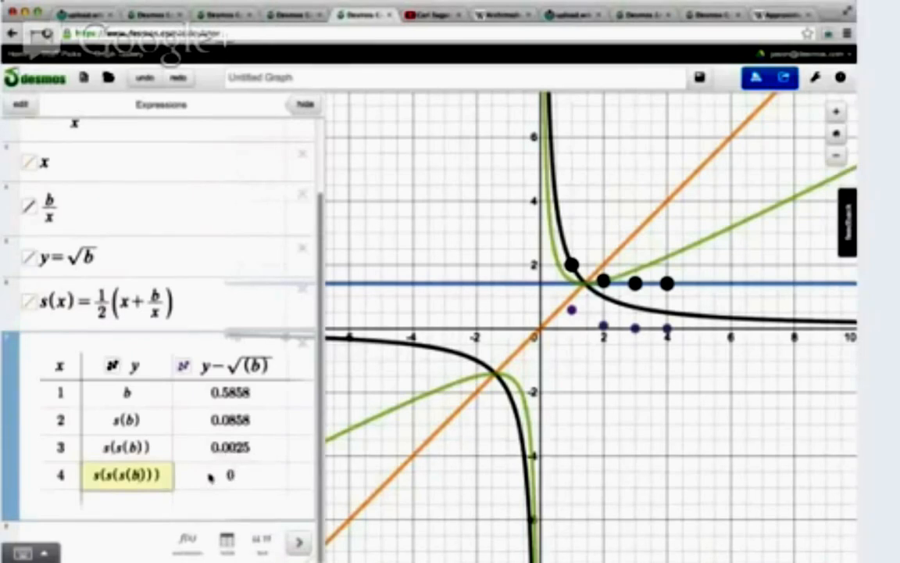
- Add a fourth table column defined as −log₁₀(y − √b)
left_click(298, 366)
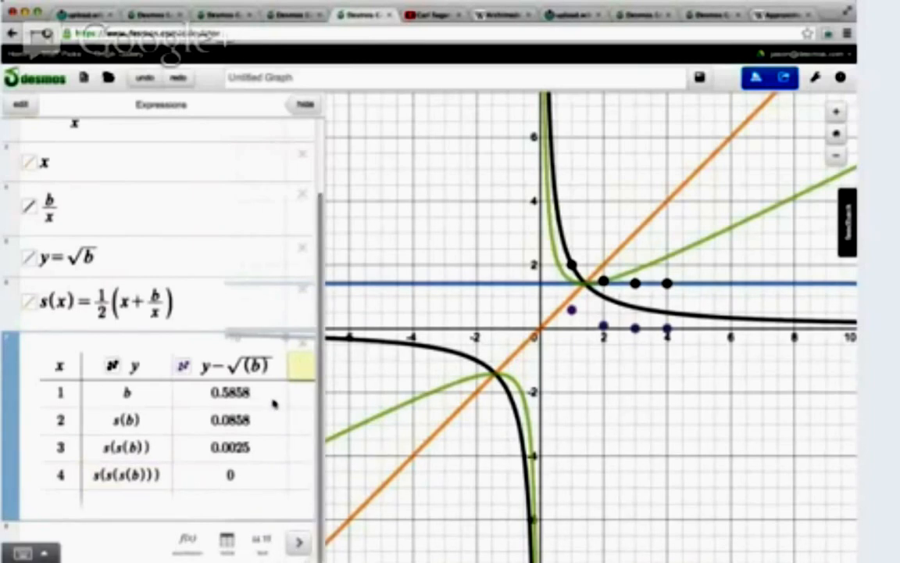
type("l")
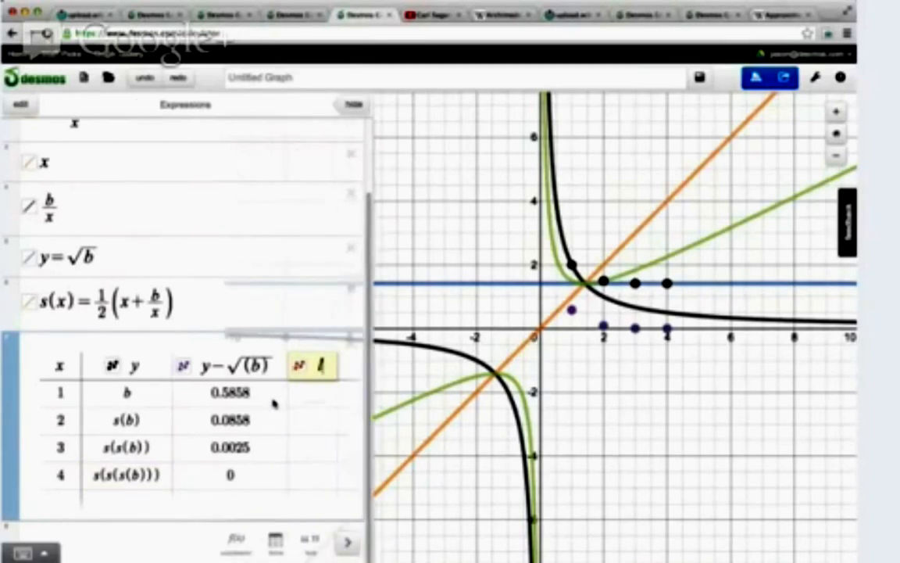
type("og_10")
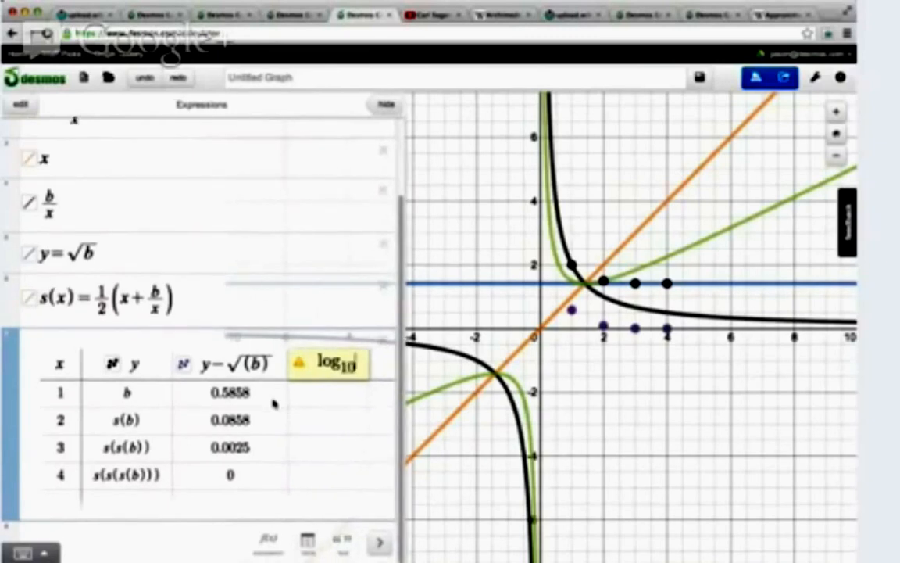
key("Right")
type("(y")
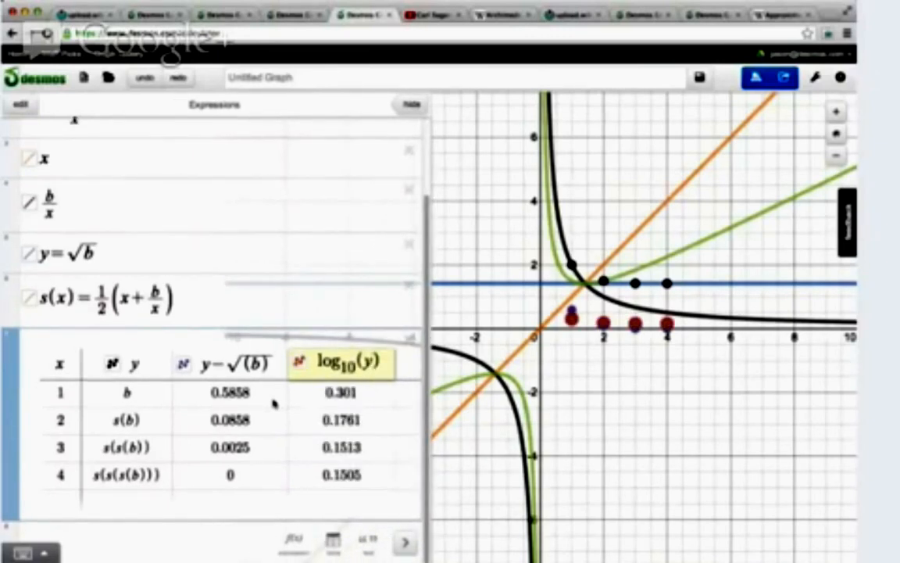
type("-sqrtb")
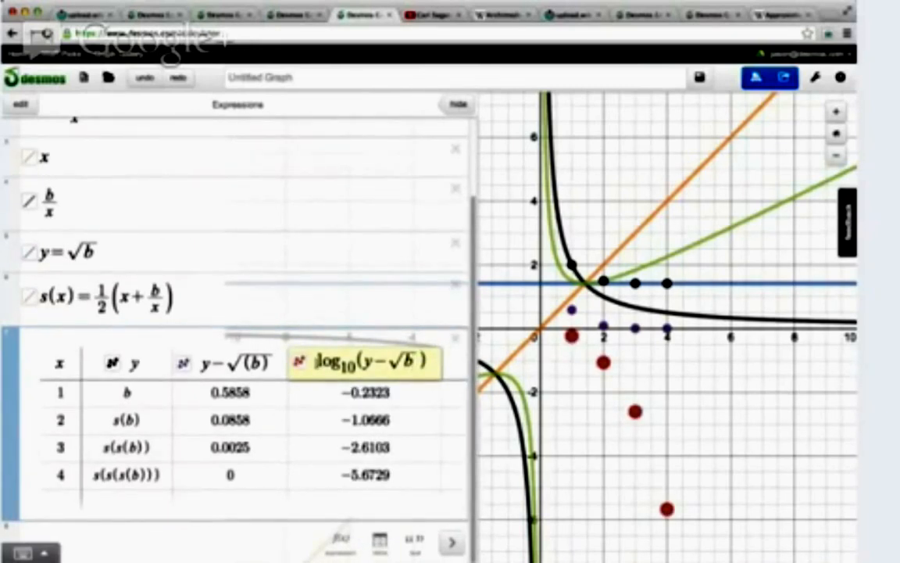
type("-")
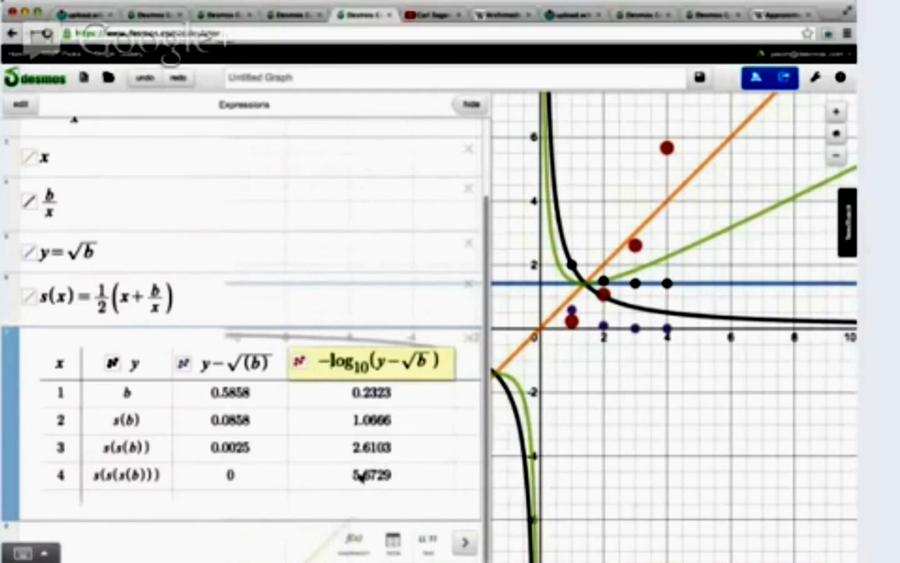
- Add a fifth table row with x = 5 and y = s(s(s(s(b))))
left_click(102, 500)
type("1")
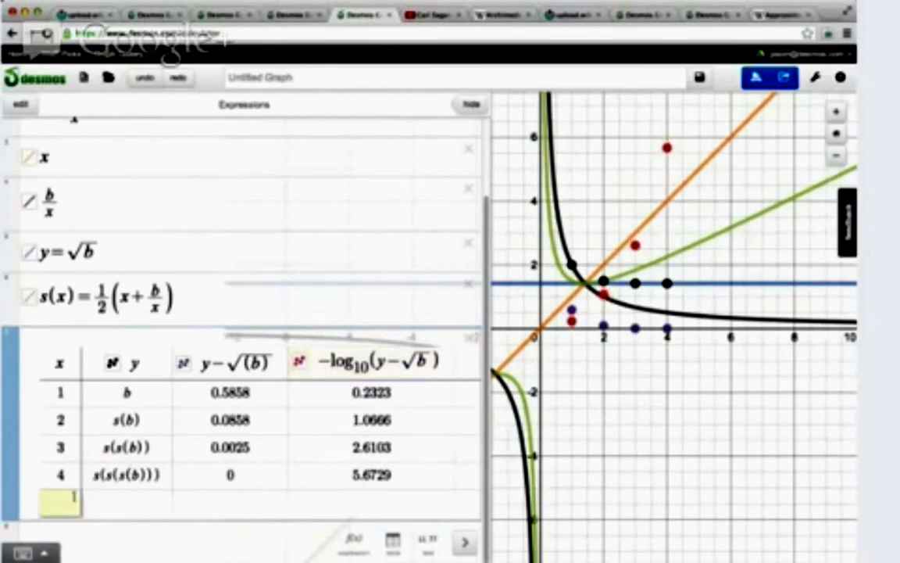
type("s")
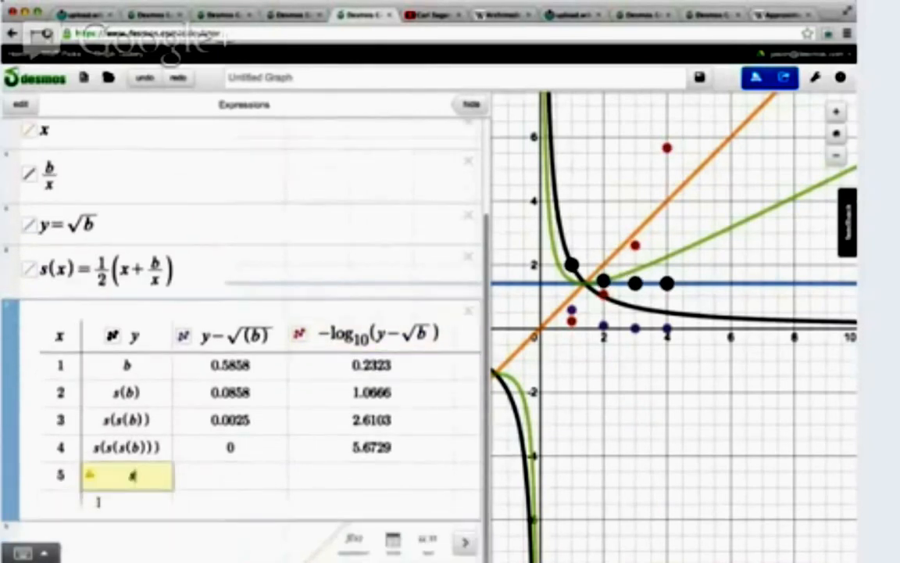
type("(s(s(s")
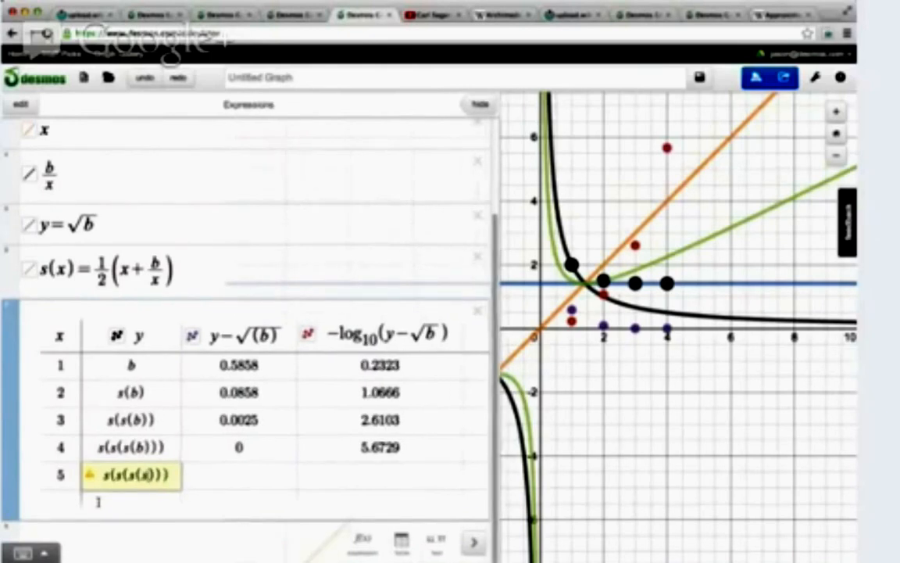
type("(b")
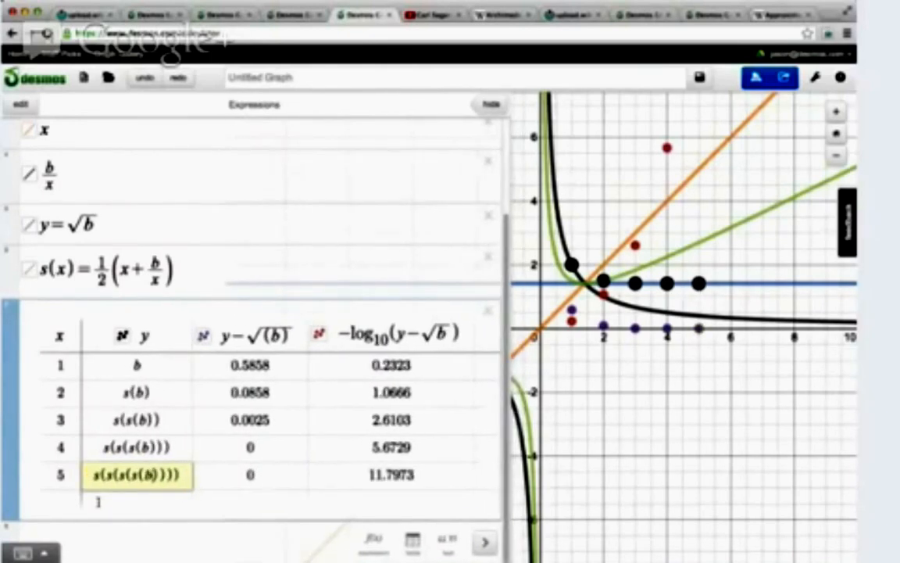
- Add row x = 6, copying the fifth row's y expression and wrapping it in another s( ) to make s(s(s(s(s(b)))))
left_click(54, 500)
left_click(120, 504)
left_click(95, 475)
key("shift+End")
key("ctrl+c")
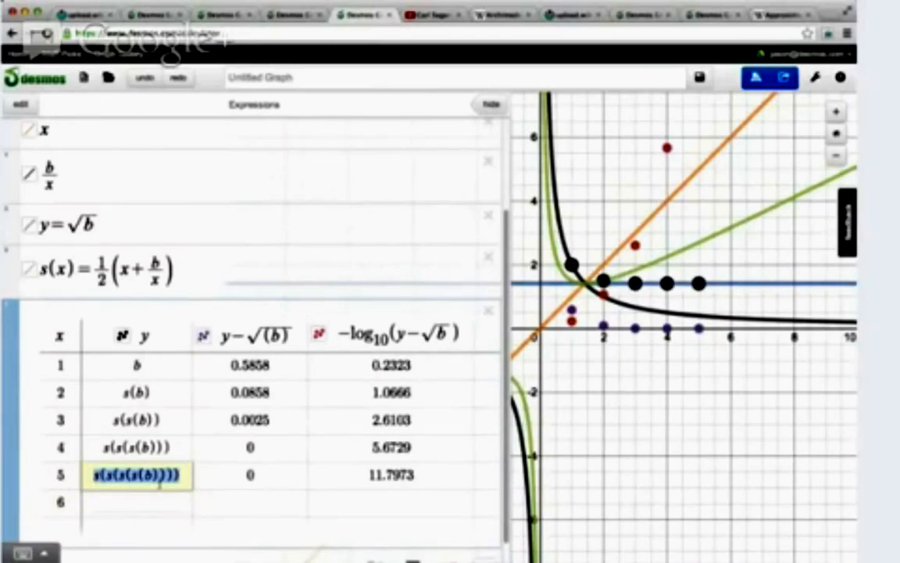
left_click(145, 503)
key("ctrl+v")
key("Home")
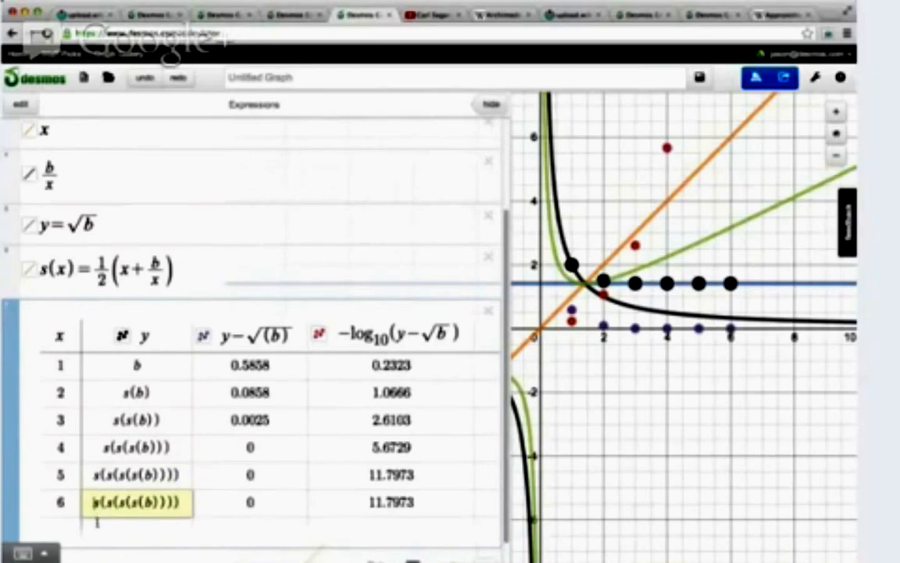
type("s(")
key("End")
type(")")
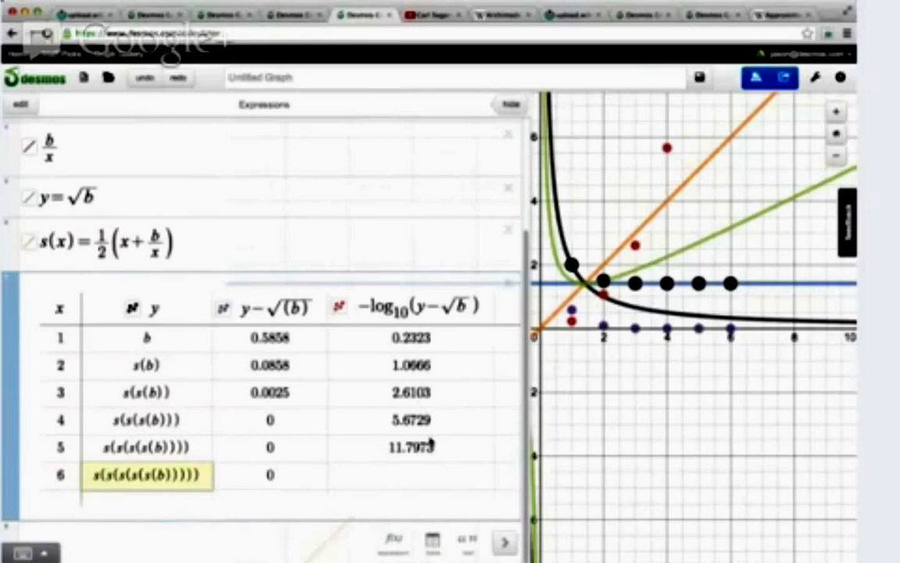
- Review the square-root expressions and table, and examine the square root inside f(x) in the graph with the π approximation table
scroll(352, 413, "up", 2)
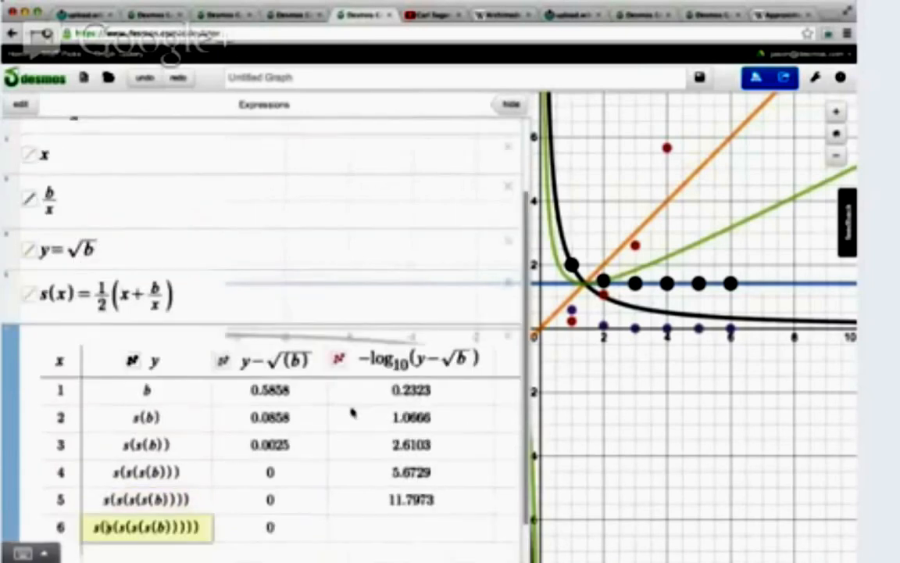
scroll(352, 413, "up", 3)
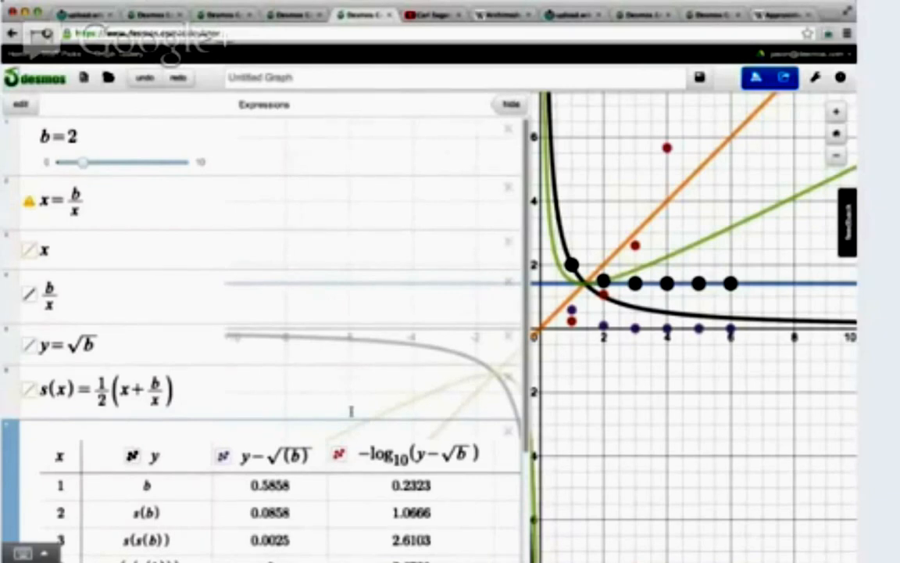
scroll(342, 409, "down", 3)
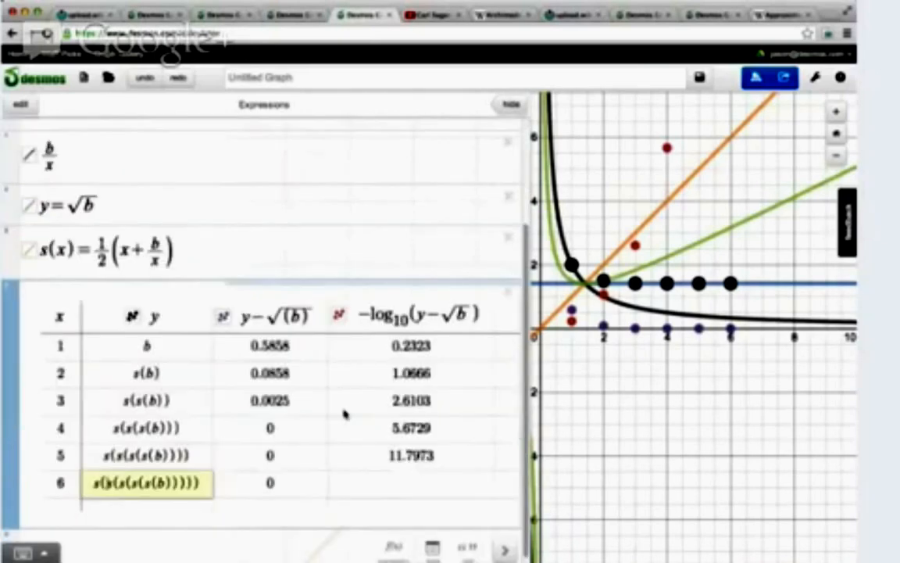
scroll(261, 458, "up", 3)
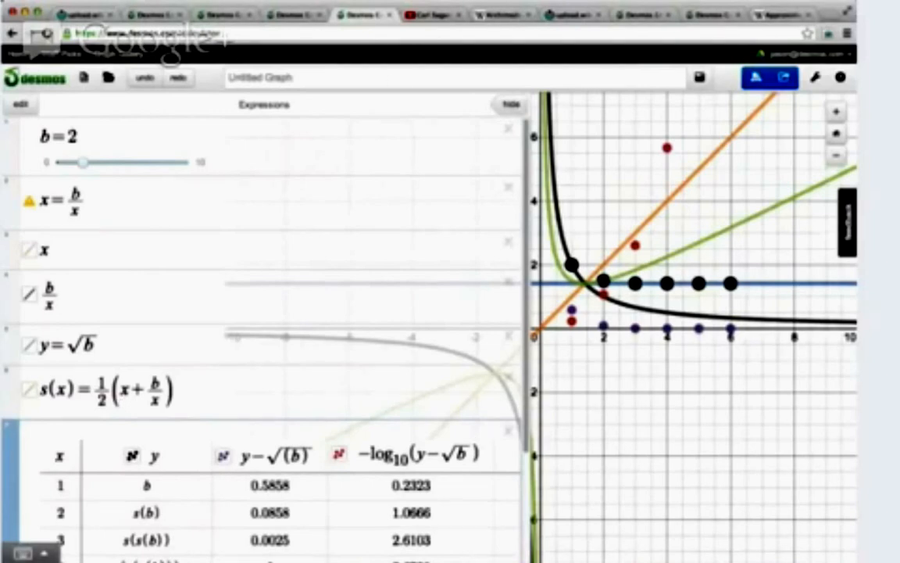
left_click(291, 16)
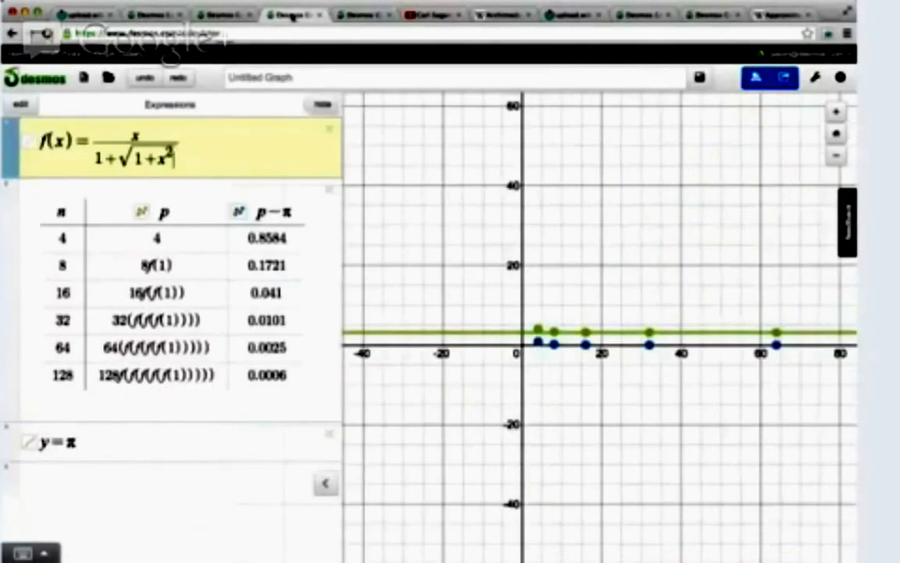
left_click(111, 157)
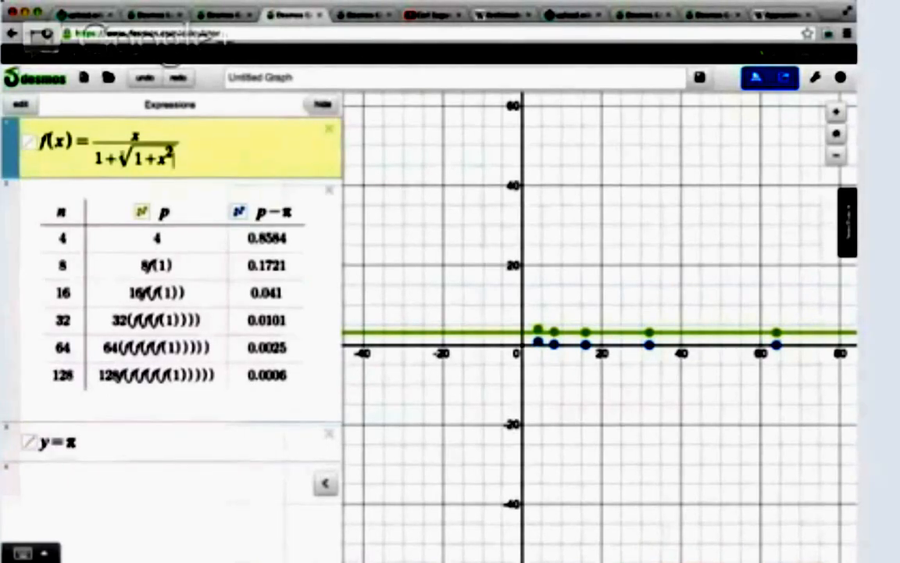
left_click(144, 156)
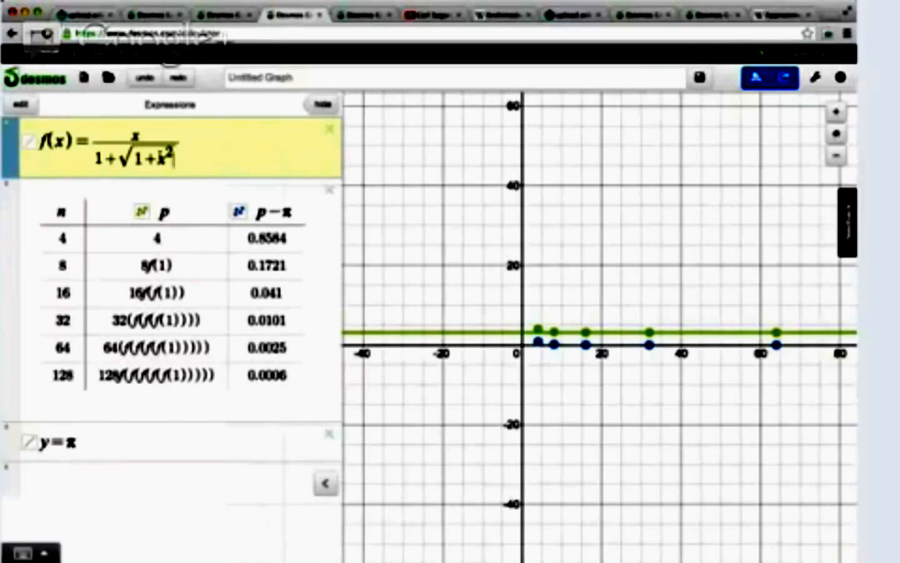
- Switch to the Wikipedia article Approximations of π and examine the Machin-like and other classical formulae
left_click(775, 15)
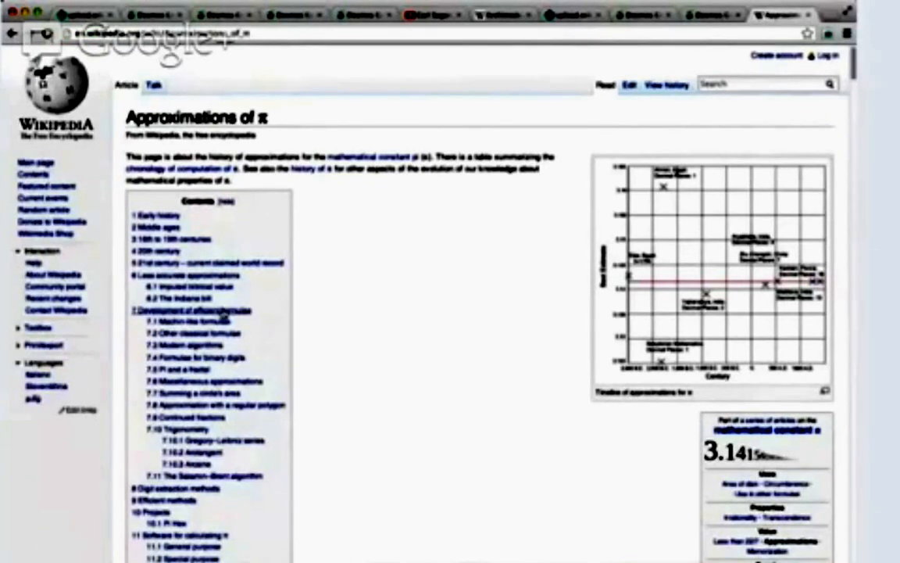
left_click(208, 324)
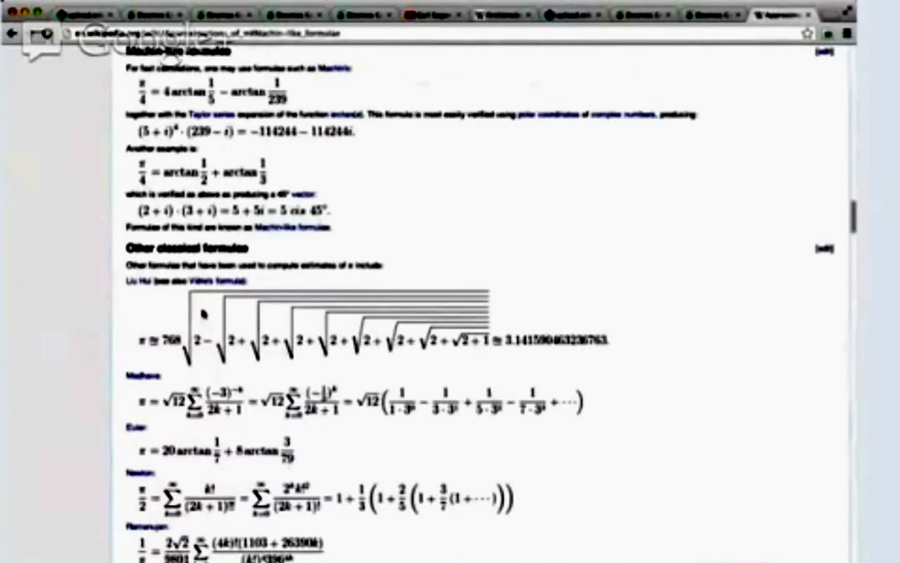
scroll(203, 313, "down", 1)
scroll(203, 313, "up", 4)
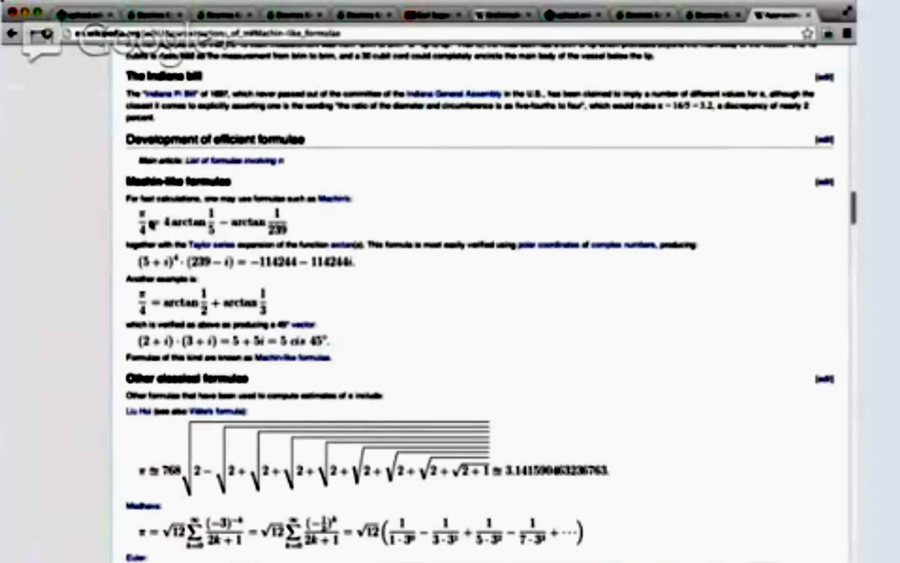
scroll(154, 223, "down", 2)
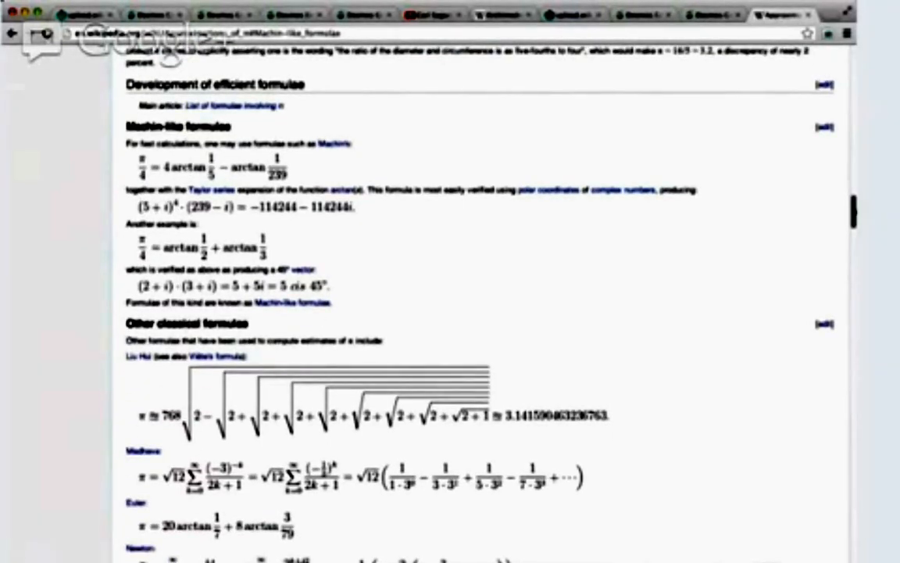
- Search the Wikipedia article for "chudno" and examine the Chudnovsky brothers' 1/π series in the 20th century section
scroll(469, 313, "up", 10)
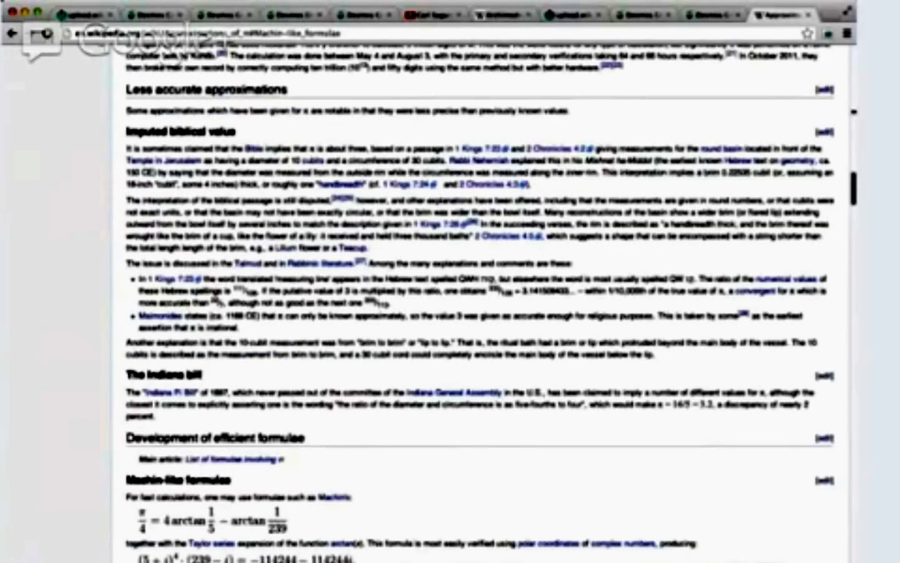
scroll(377, 357, "up", 15)
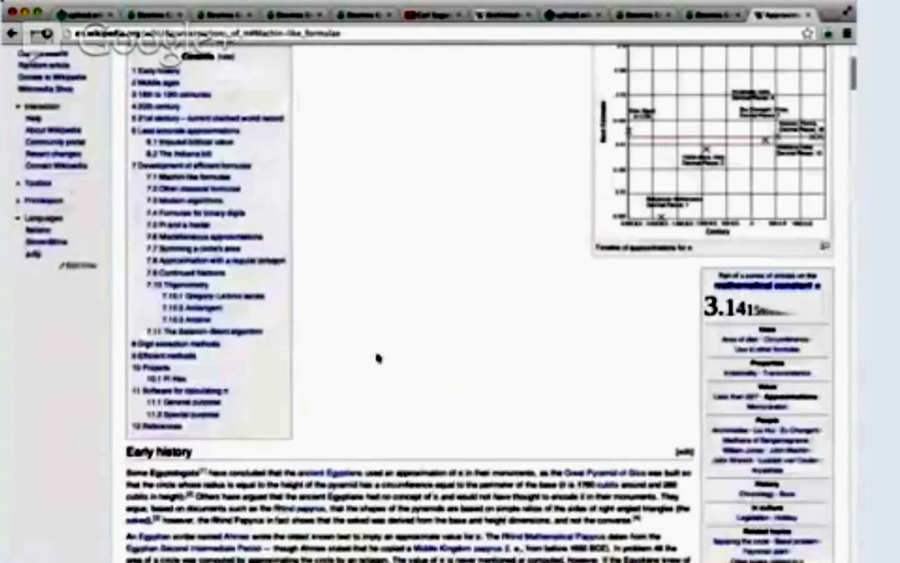
key("ctrl+f")
type("chudn")
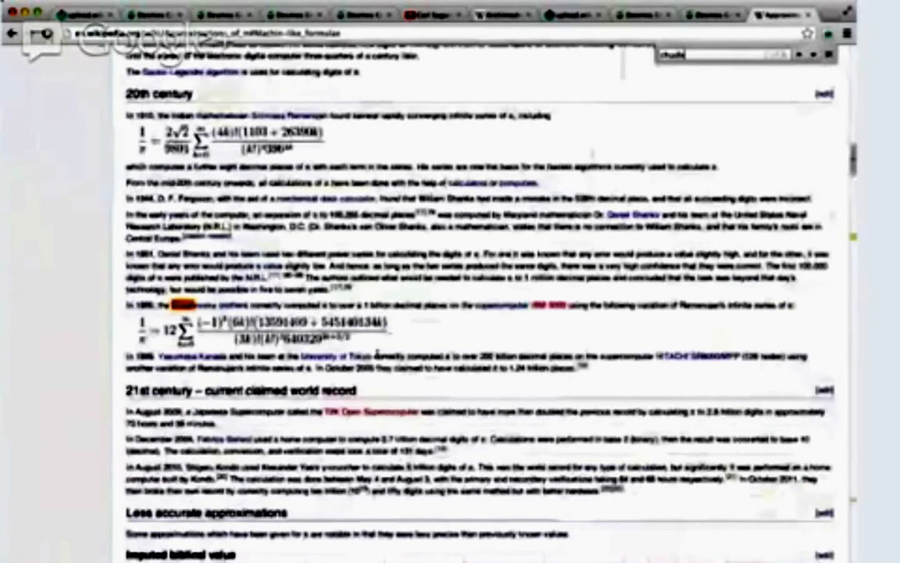
type("o")
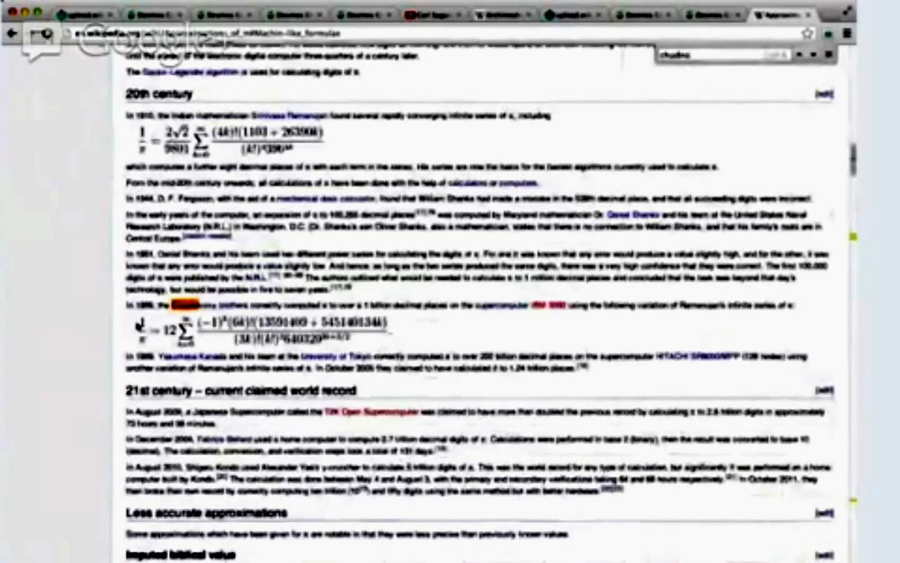
left_click_drag(351, 298, 200, 341)
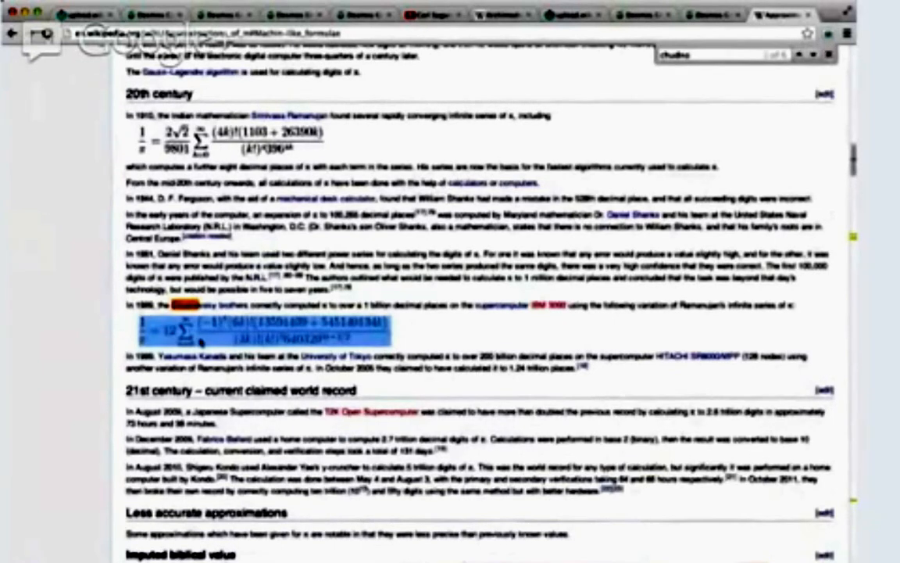
left_click(411, 379)
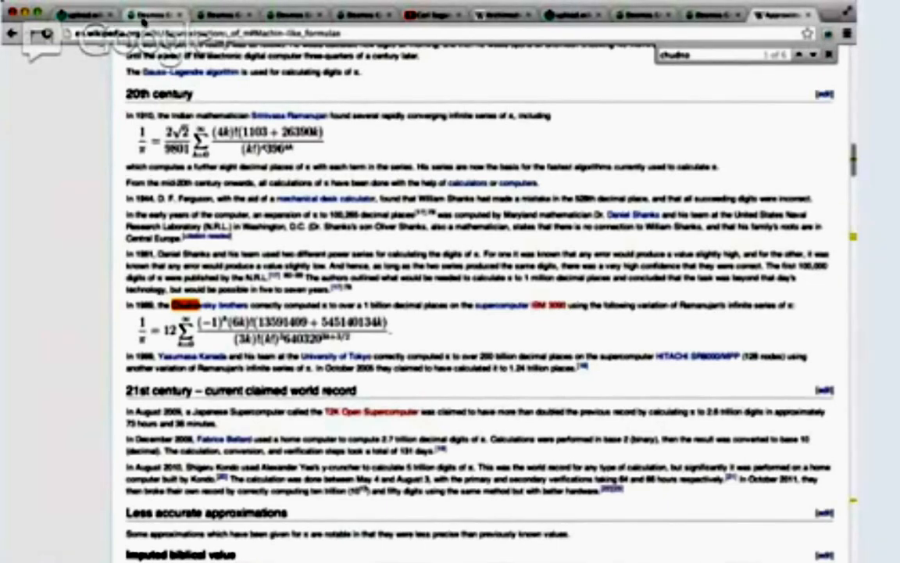
- Switch to the Regular Polygons graph in Desmos and review its expression list from n = 4 down to 2hn
left_click(145, 15)
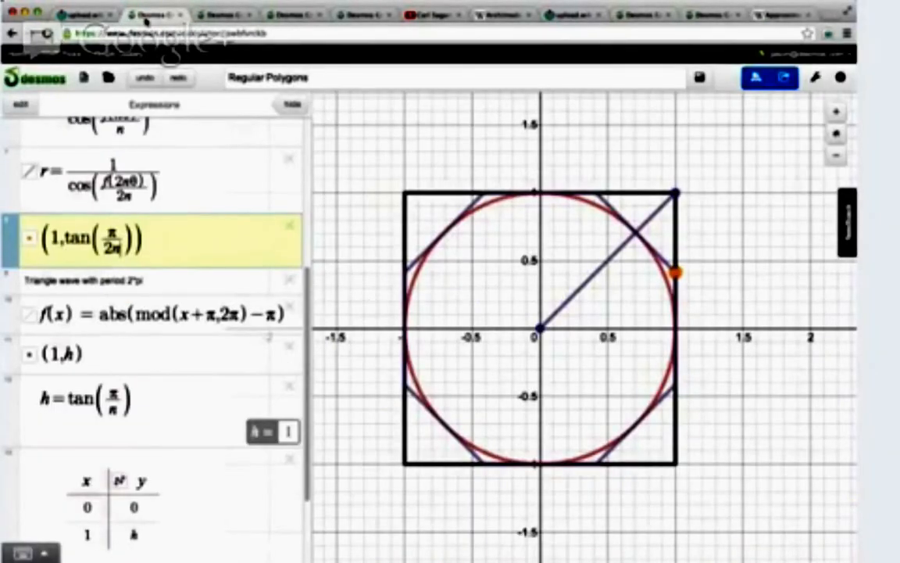
scroll(136, 311, "up", 5)
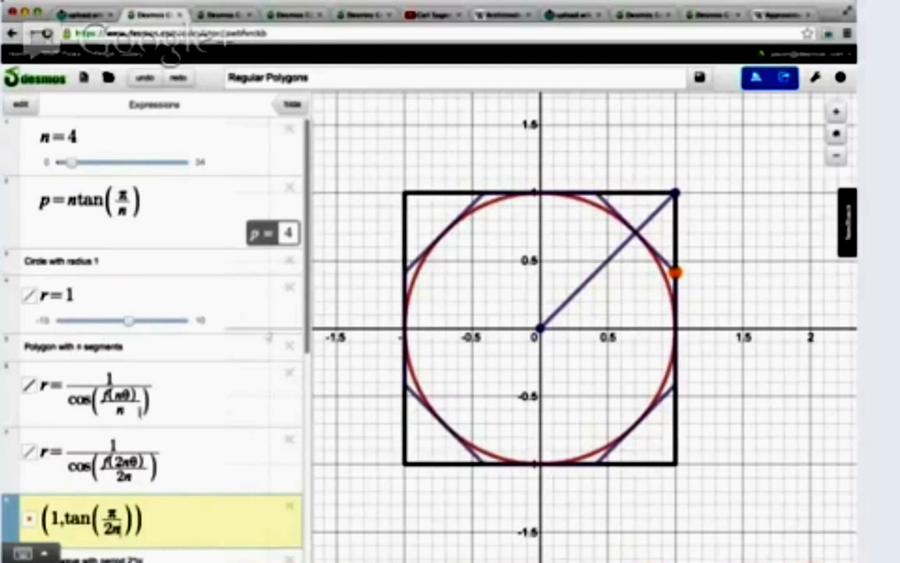
scroll(141, 415, "down", 3)
scroll(141, 414, "down", 3)
scroll(192, 252, "up", 3)
left_click(192, 252)
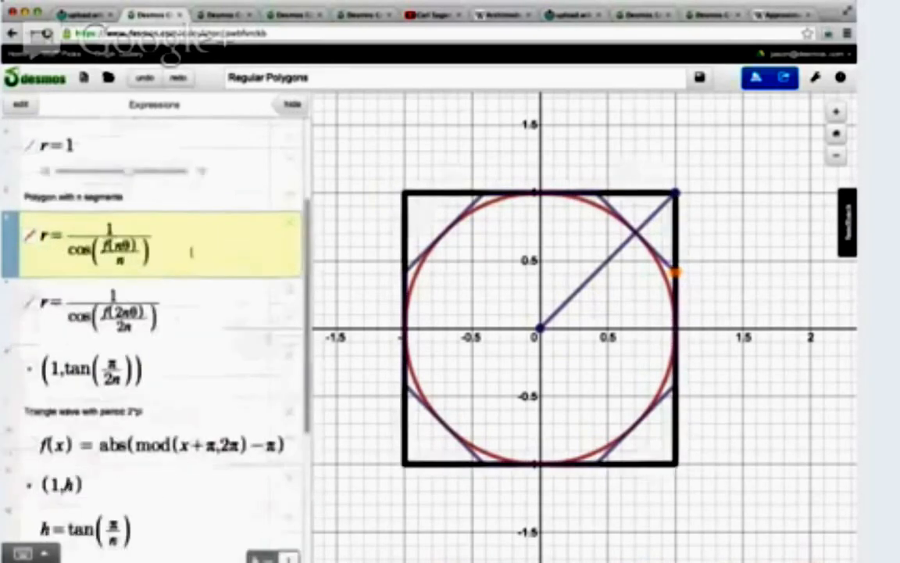
scroll(210, 388, "down", 5)
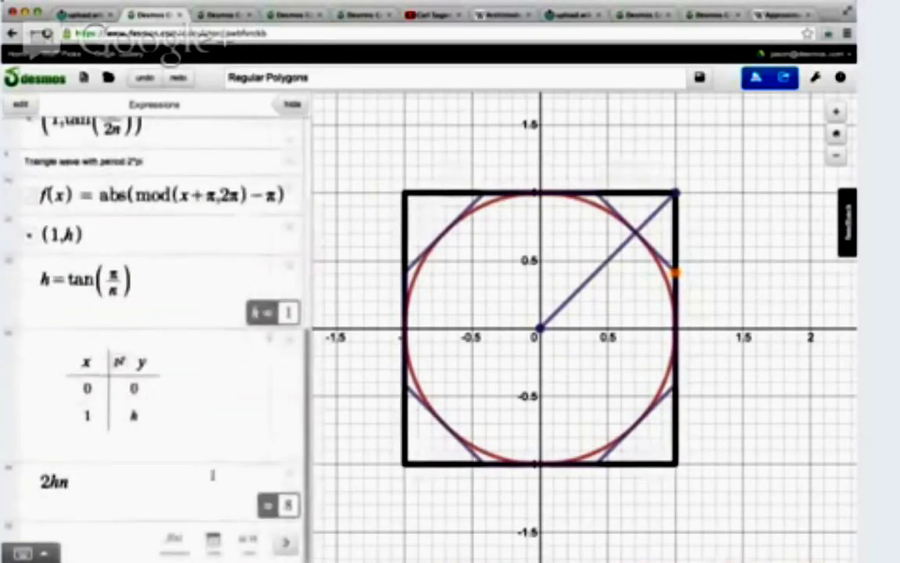
- Add a blank expression below 2hn at the end of the expression list
left_click(283, 541)
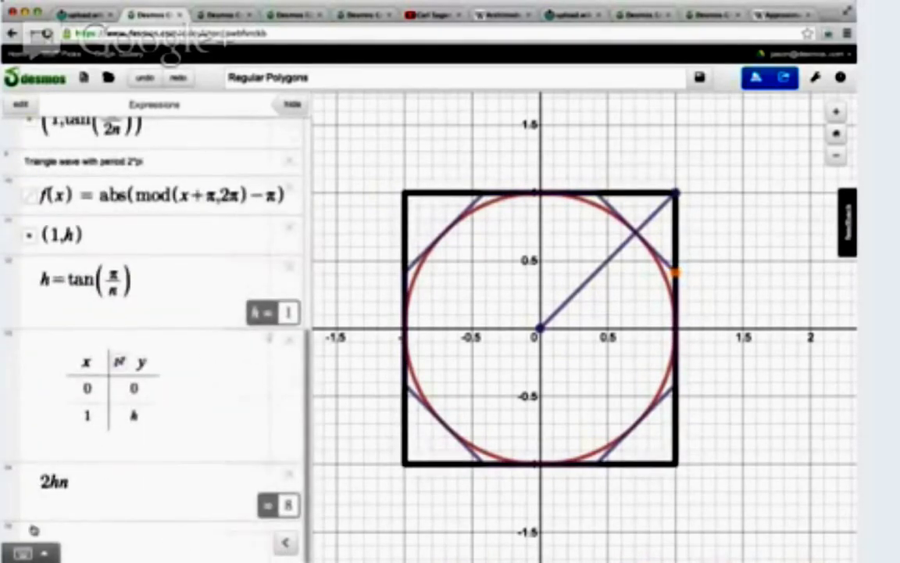
left_click(127, 534)
left_click(286, 545)
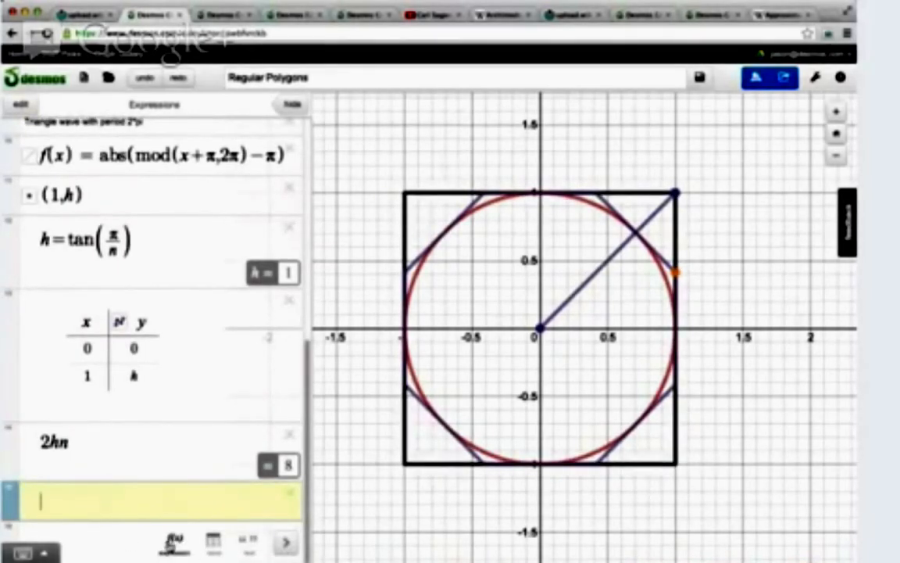
- Add a text note reading "A message to our fans!" below the blank expression, and delete that note
left_click(250, 541)
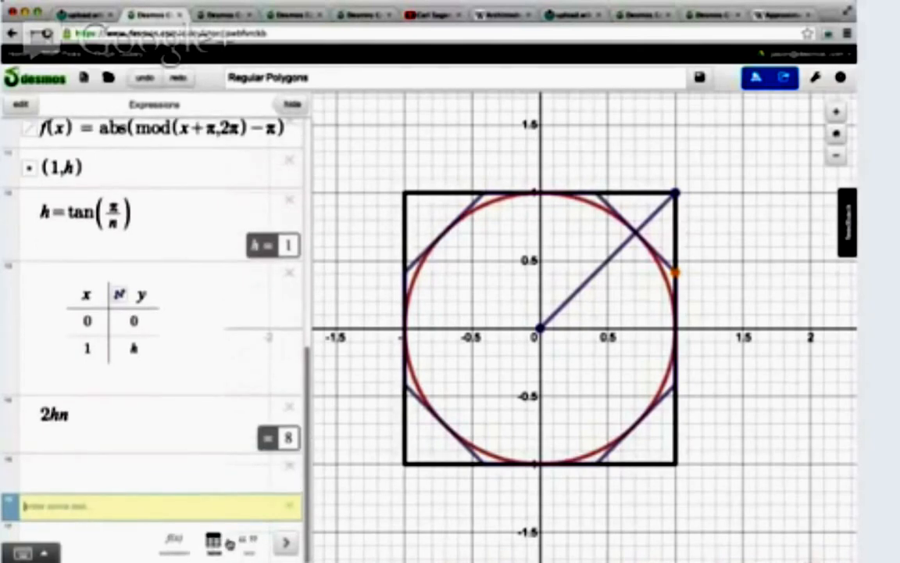
type("A message to our fans!")
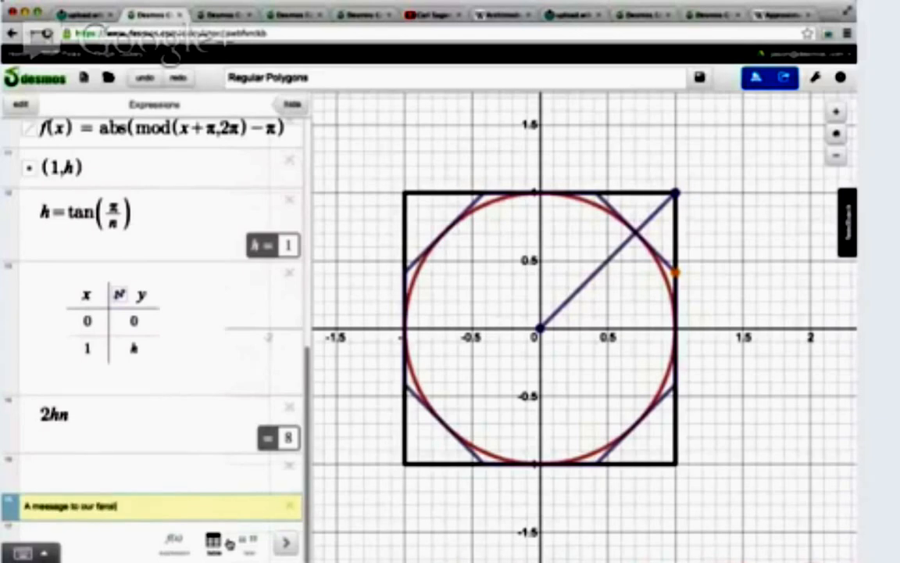
left_click(287, 506)
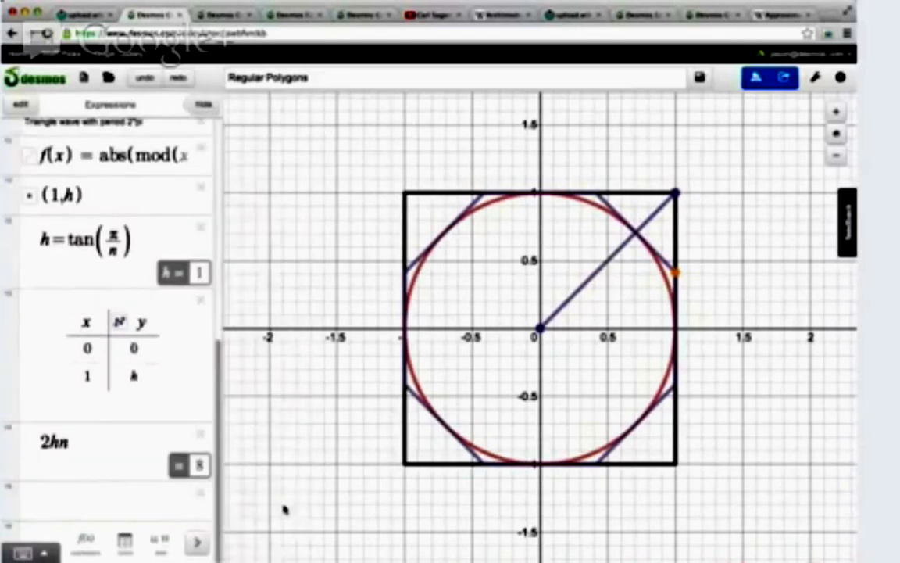
- Insert a text note directly below the point (1,h) reading "This is a text box."
left_click(110, 199)
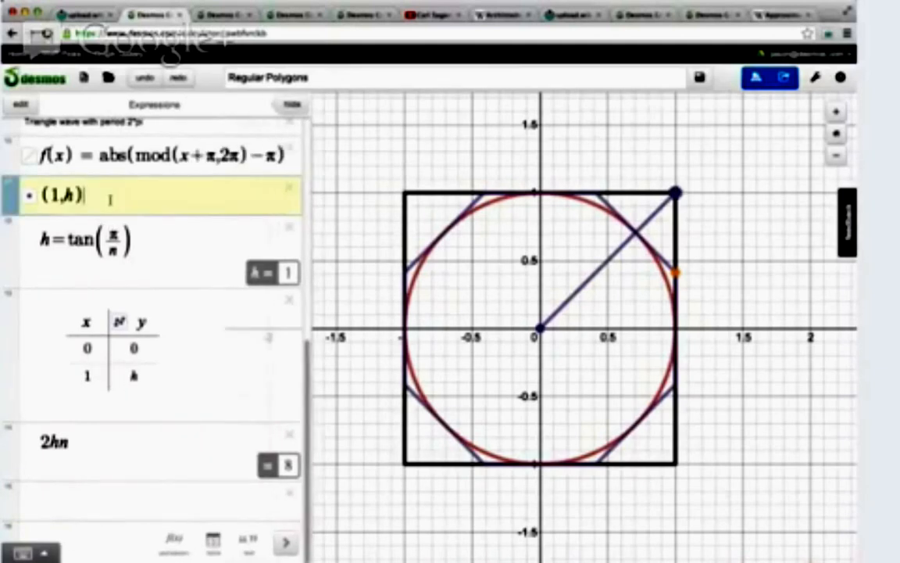
key("Return")
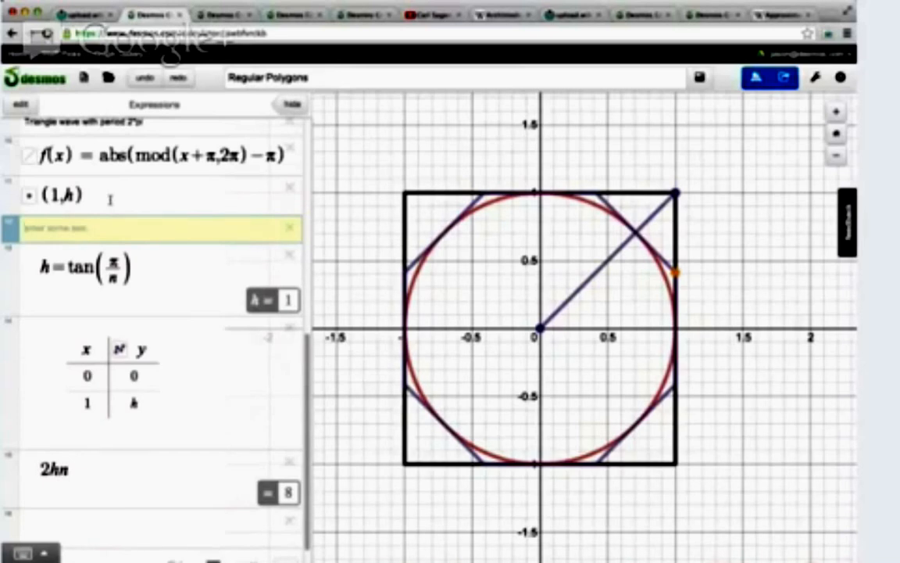
type("This is a test box")
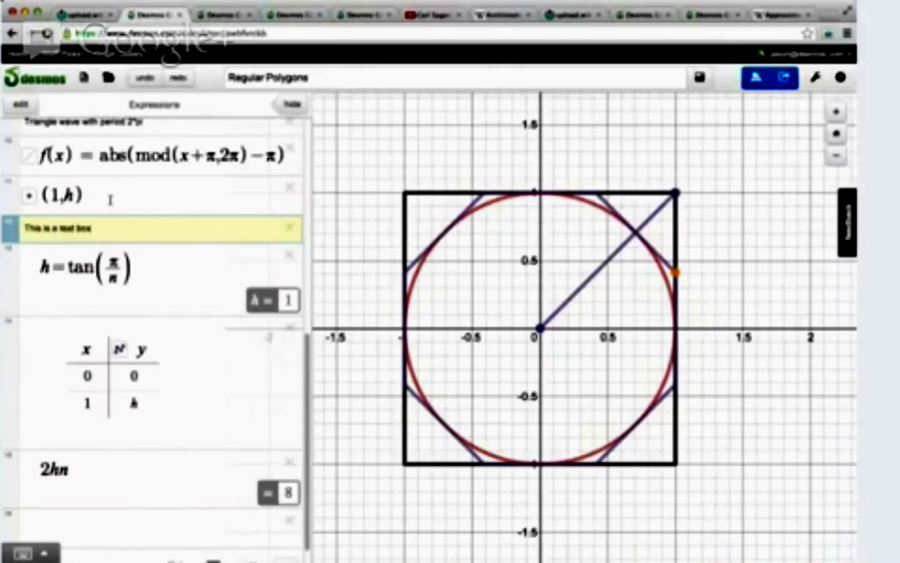
type(" I'")
key("BackSpace")
key("BackSpace")
key("BackSpace")
key("BackSpace")
type(".")
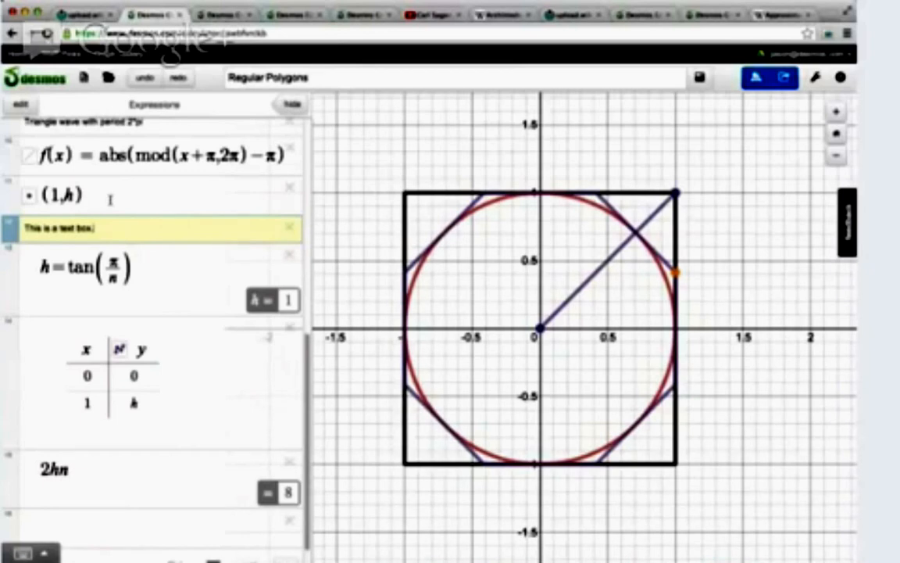